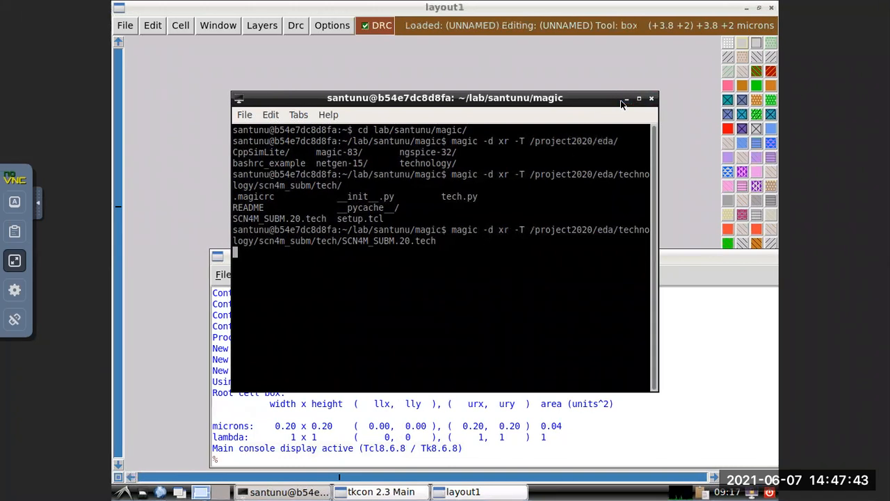
Minimise the terminal, narrow and reposition the tkcon console to fit fully on screen, and bring the layout window back.
click(626, 100)
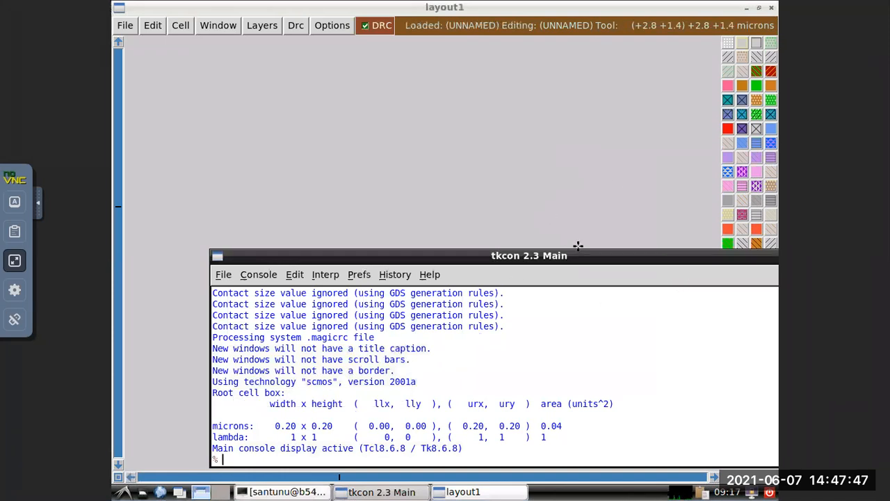
drag(680, 260, 624, 318)
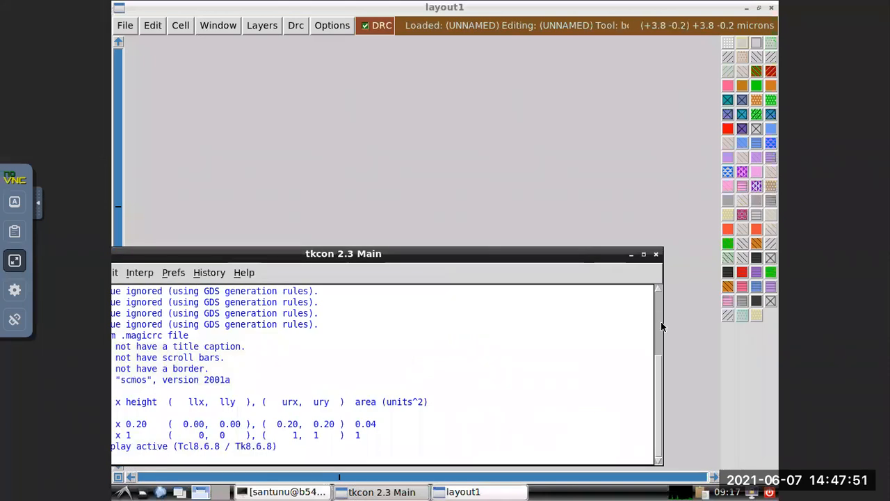
click(665, 324)
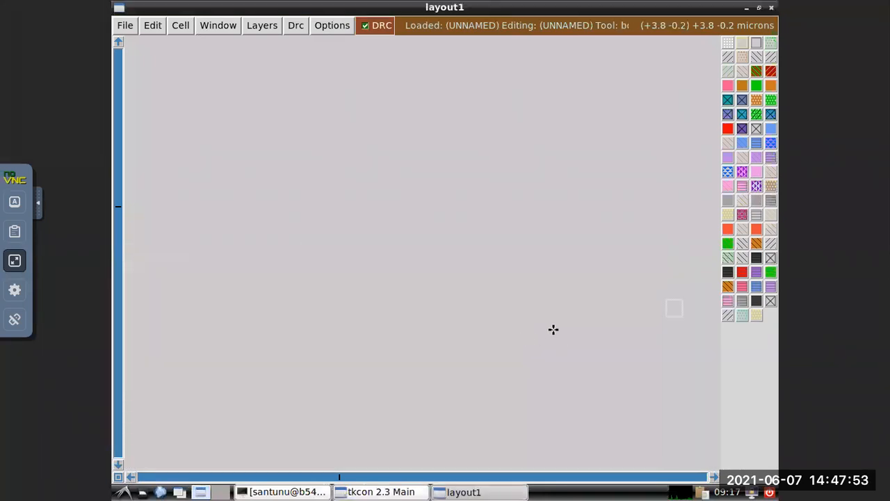
click(453, 492)
click(402, 492)
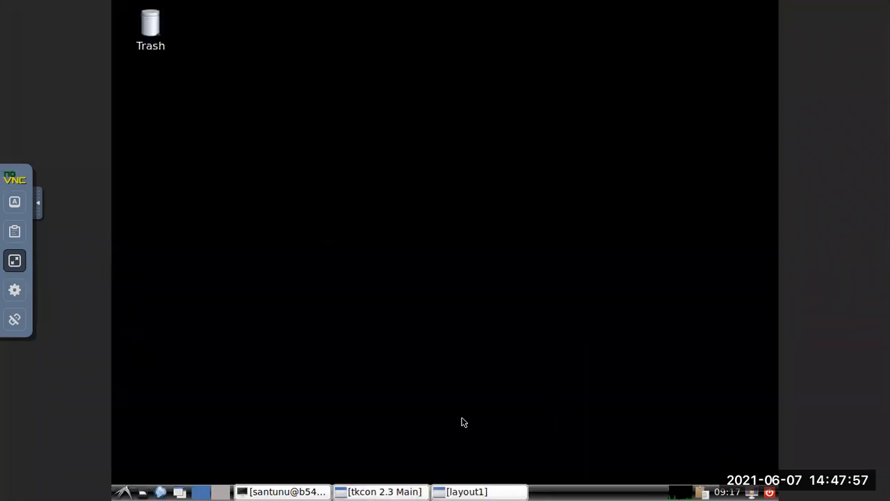
click(378, 492)
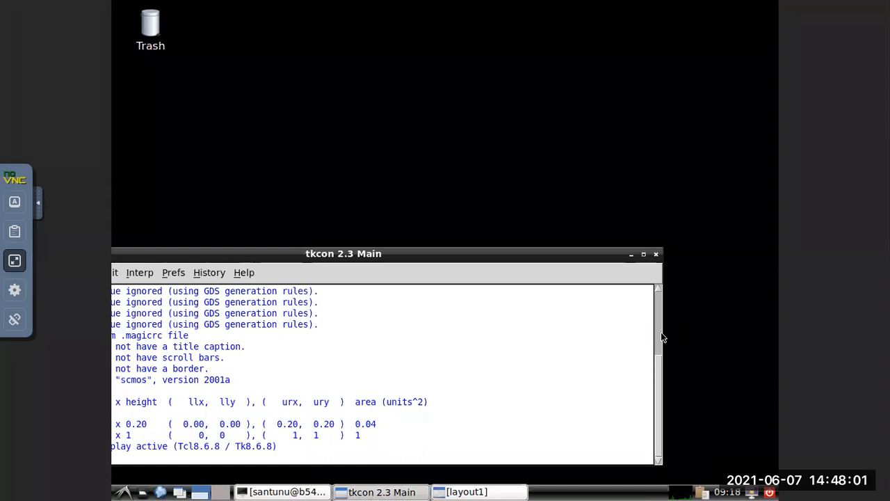
drag(660, 337, 498, 340)
drag(422, 258, 534, 257)
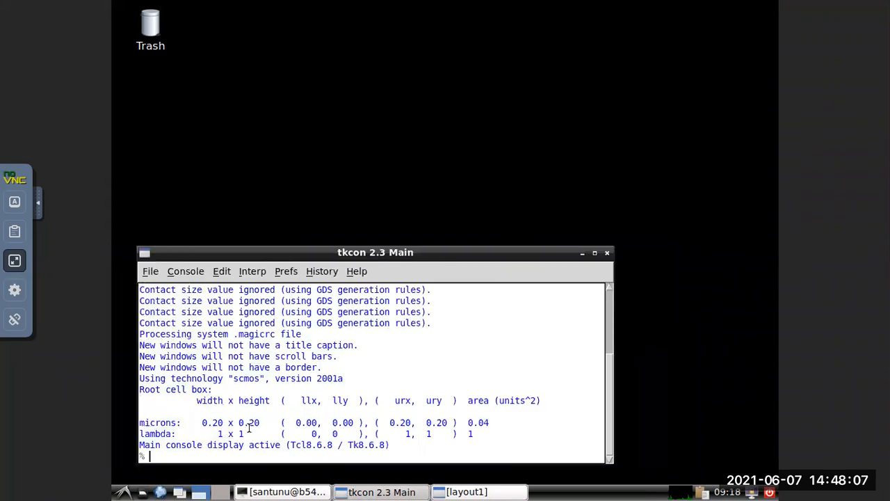
click(466, 493)
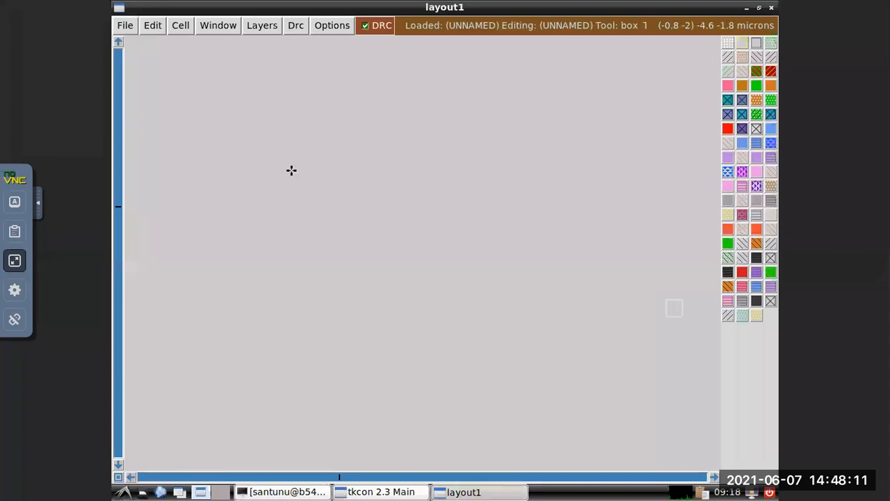
Turn on the layout grid and adjust the zoom to a working scale with more grid squares in view.
key(g)
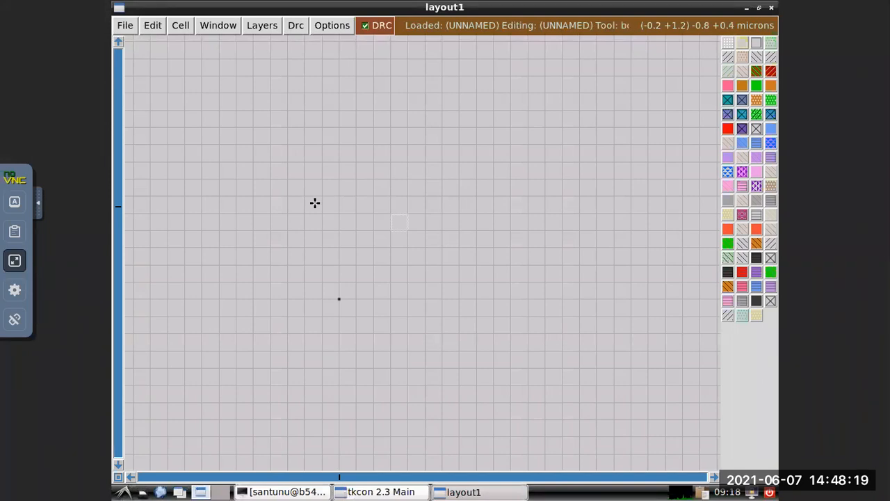
key(shift+z)
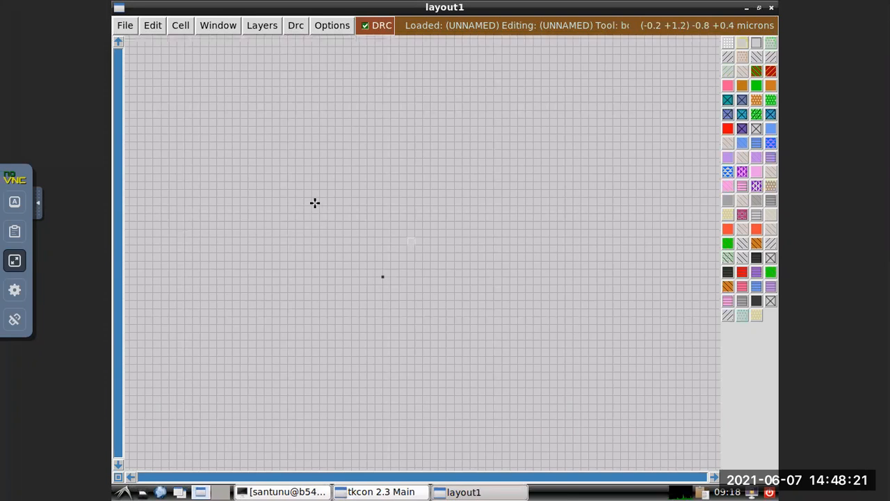
key(z)
key(v)
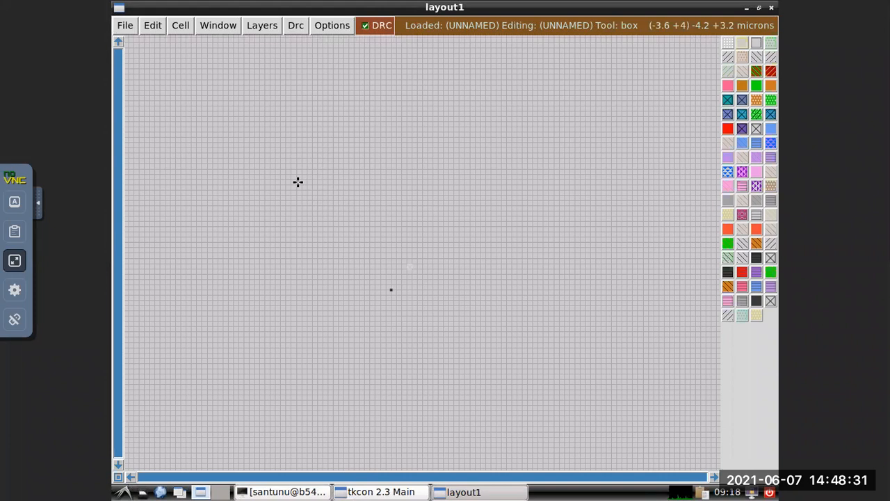
key(z)
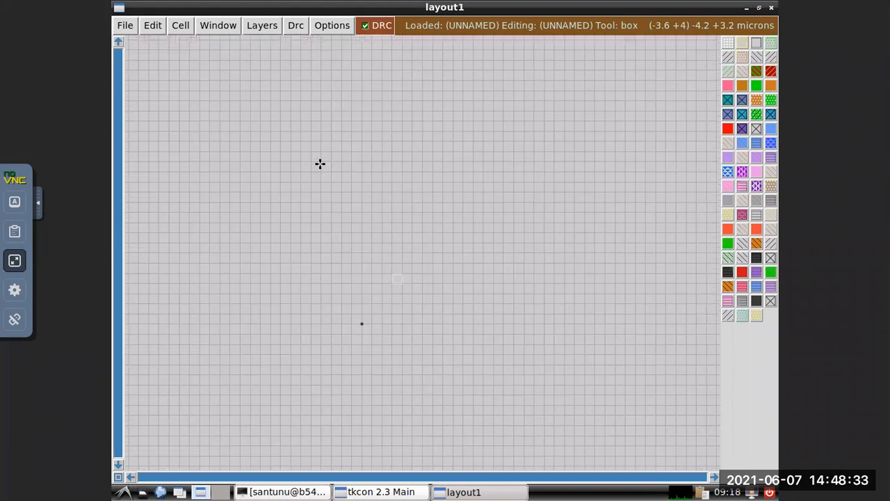
Draw a box about 6.8 by 3.2 microns in the empty layout and fill it with the command paint nwell.
click(271, 131)
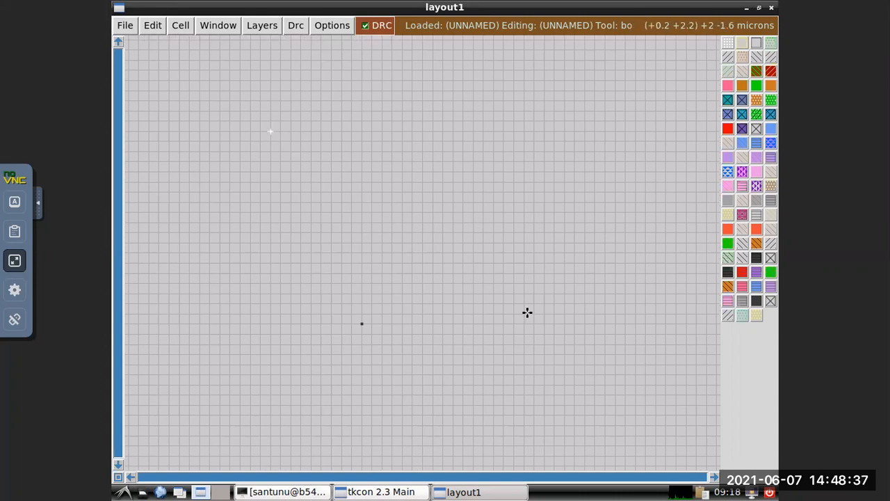
right_click(615, 292)
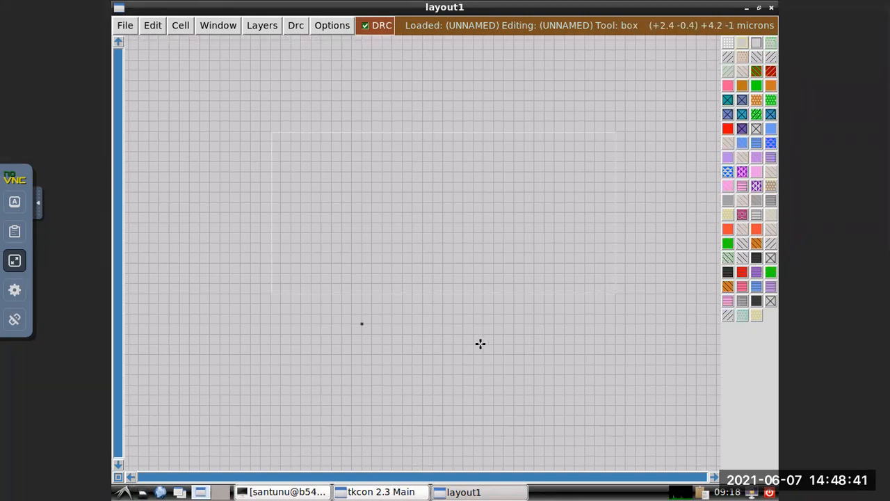
click(384, 491)
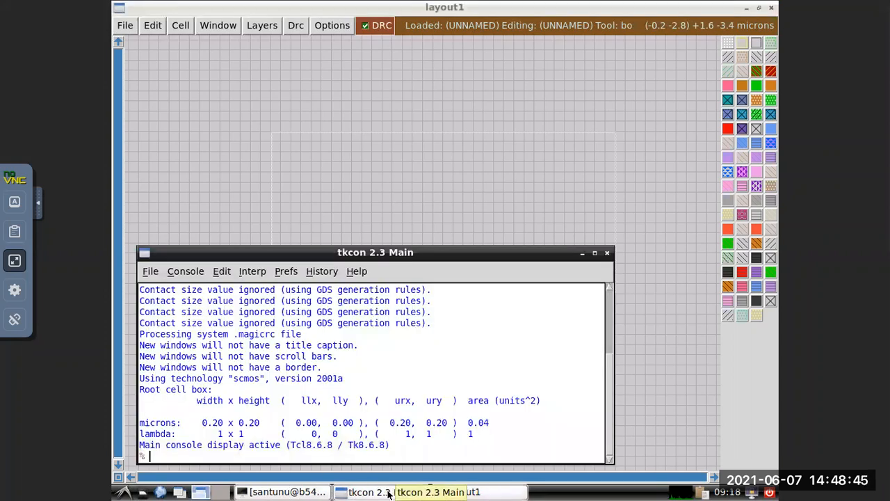
text(ai)
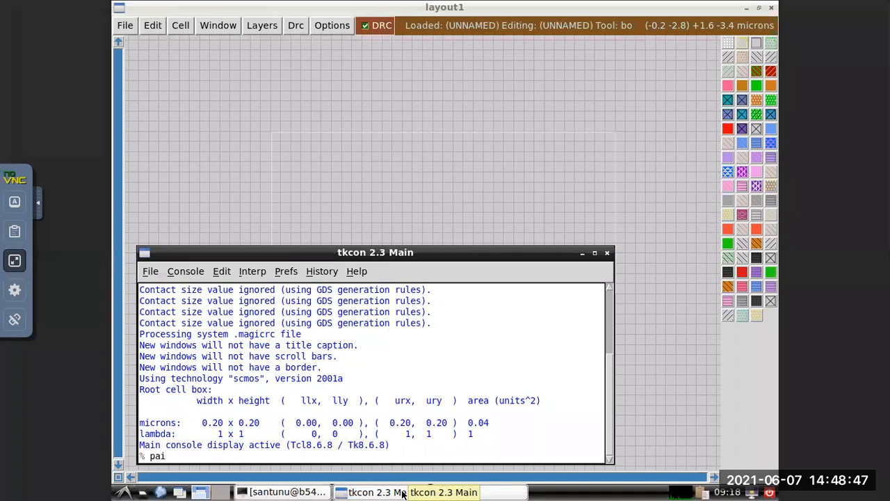
text(nt nwell)
key(Return)
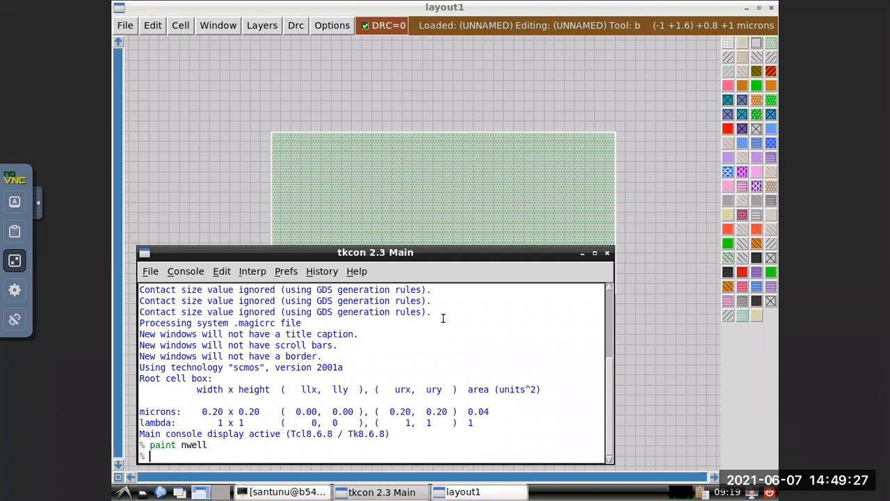
click(582, 253)
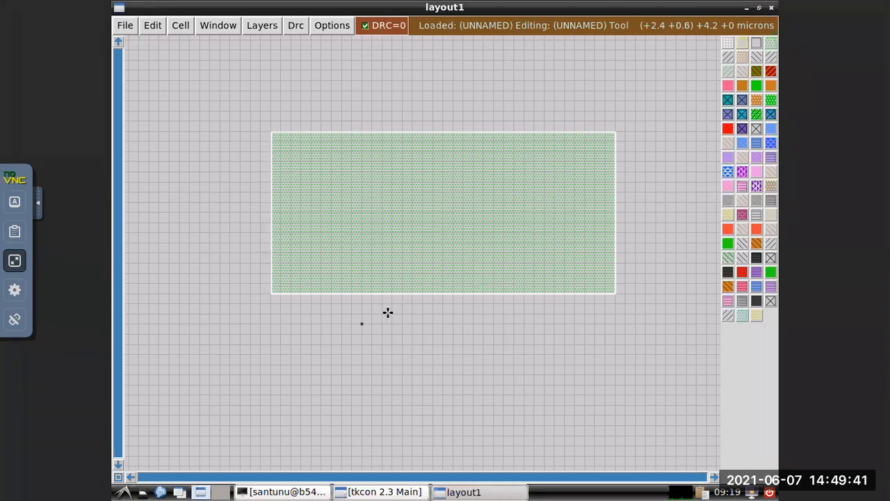
Place a box about 4 by 1.4 microns inside the n-well.
scroll(366, 334, down, 1)
scroll(366, 336, down, 1)
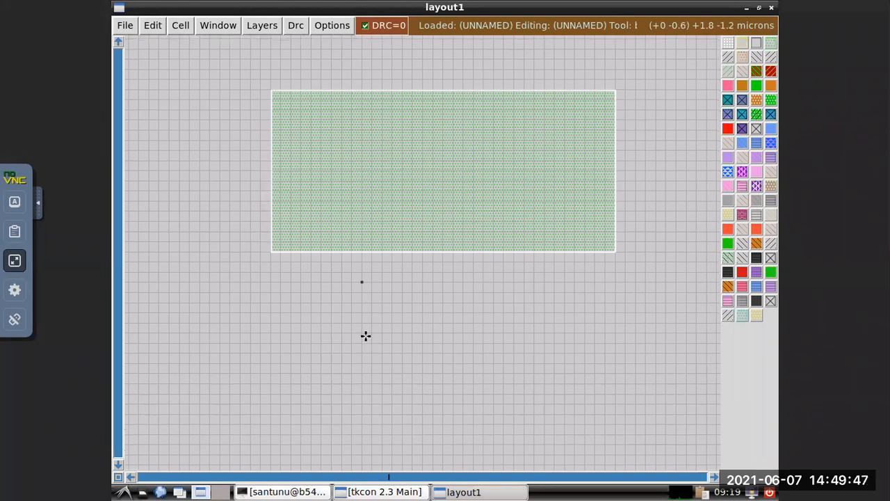
scroll(366, 336, up, 1)
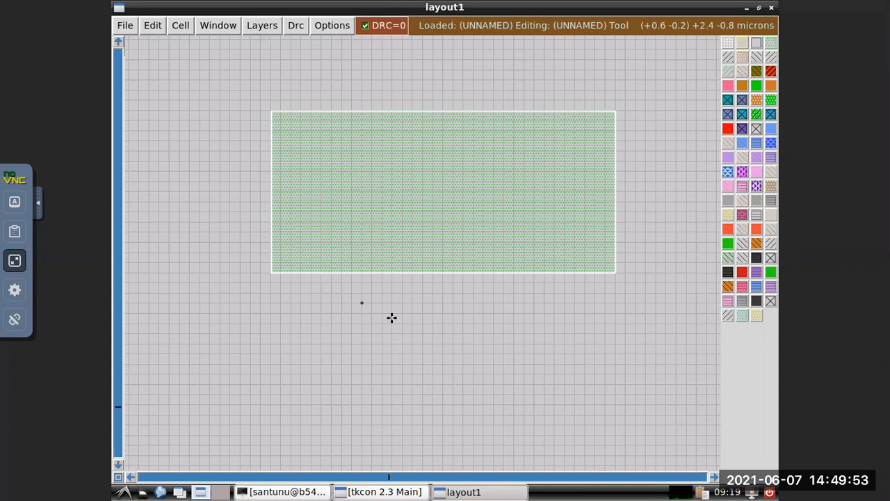
right_click(351, 162)
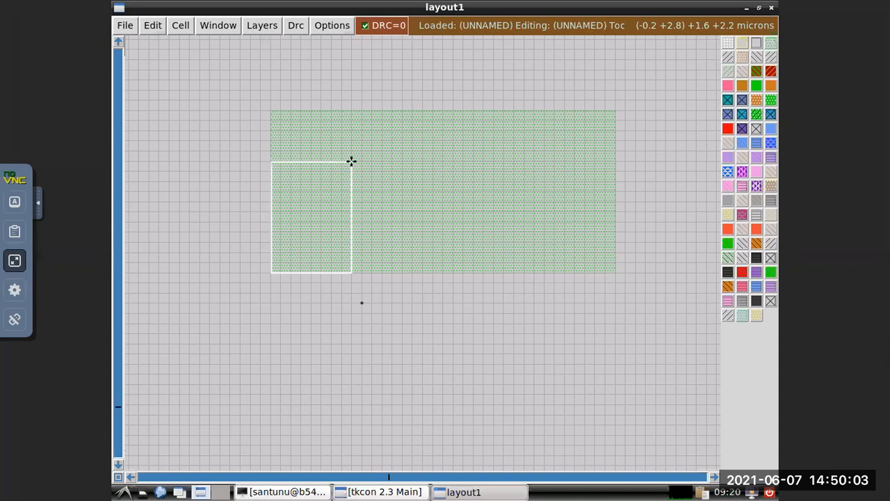
click(354, 161)
right_click(351, 161)
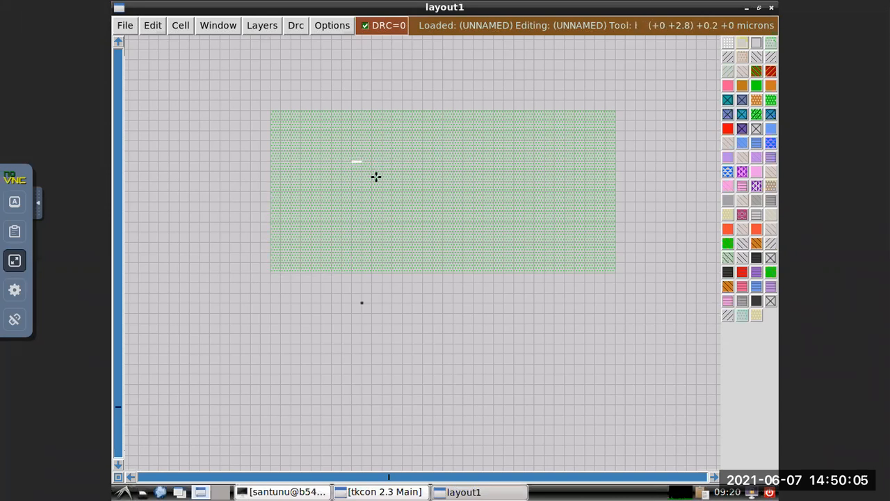
right_click(352, 161)
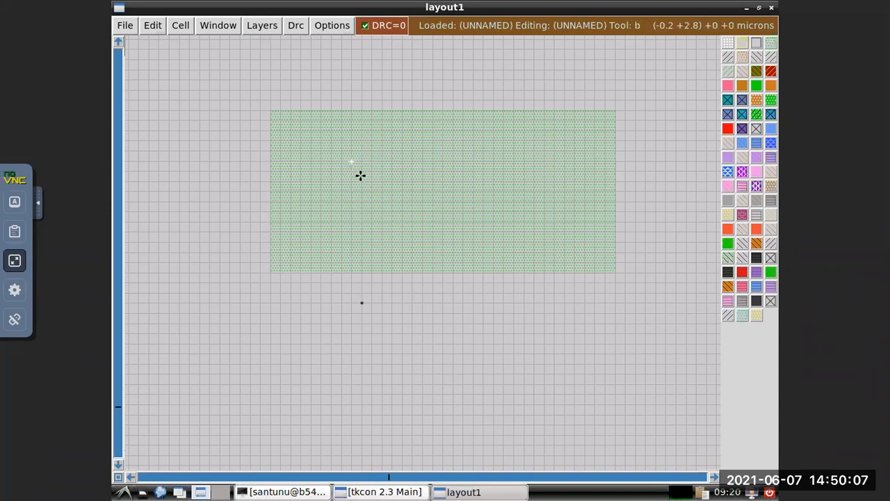
right_click(555, 231)
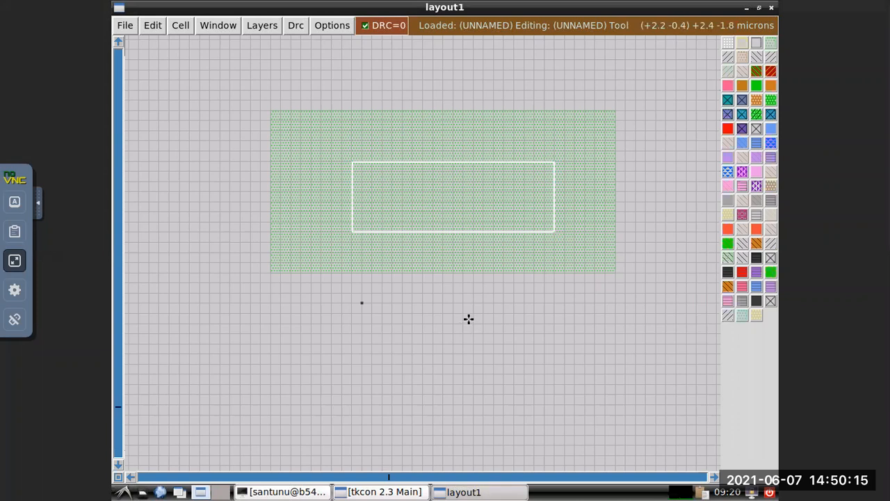
Fill the box inside the n-well with p-diffusion using the command paint pdiff, and put the console away.
click(371, 492)
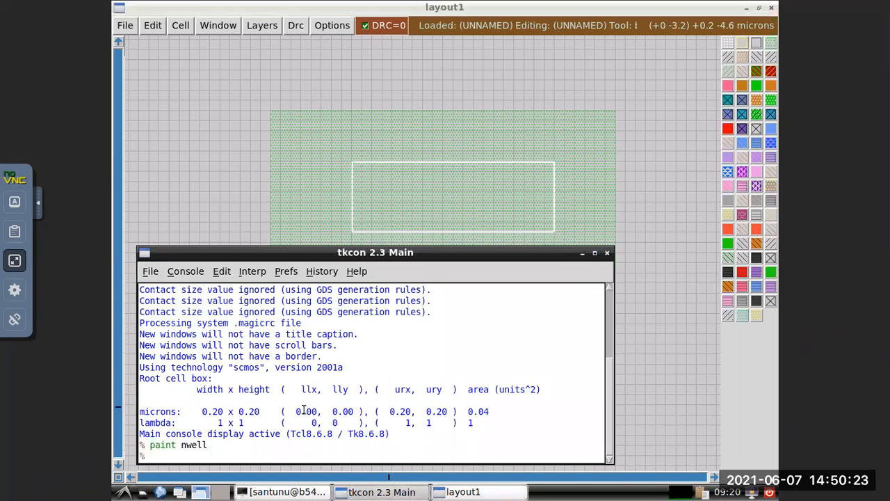
text(n)
text(paint)
text( pdiff)
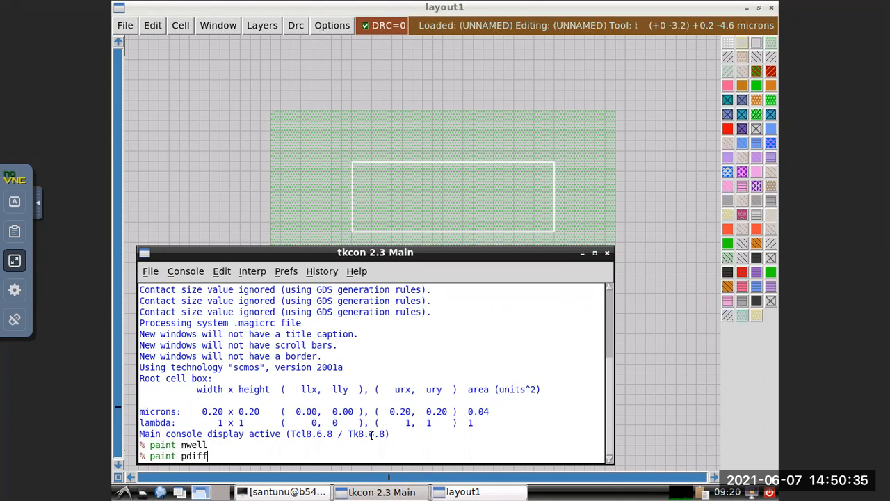
key(Return)
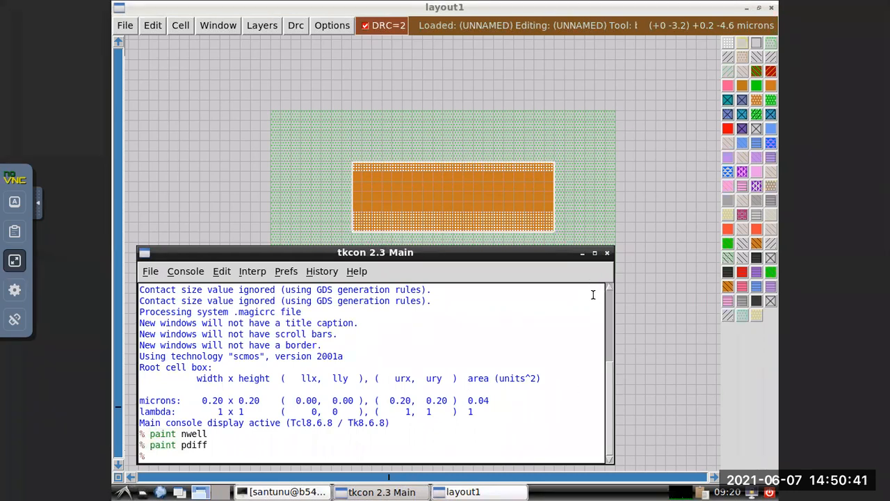
click(582, 253)
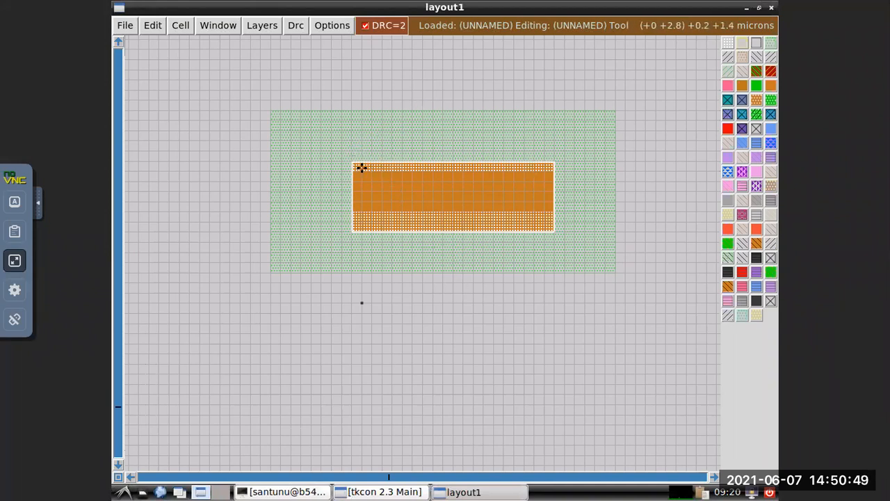
Run drc find in the console to locate and explain a design rule error in the layout.
click(384, 491)
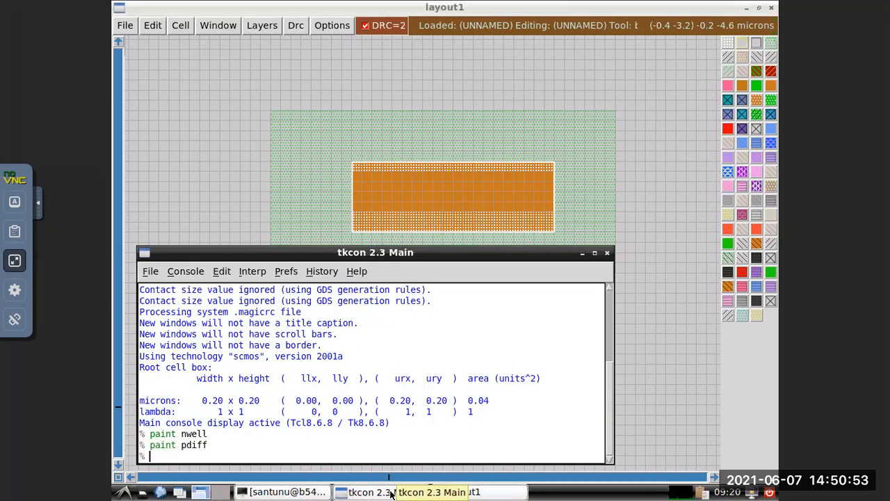
text(drc fing)
key(BackSpace)
text(f)
key(BackSpace)
text(d)
key(Return)
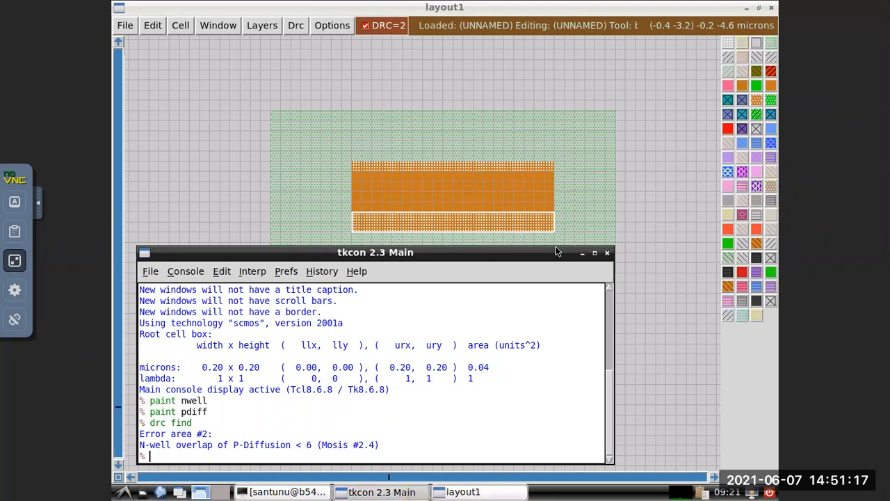
click(582, 253)
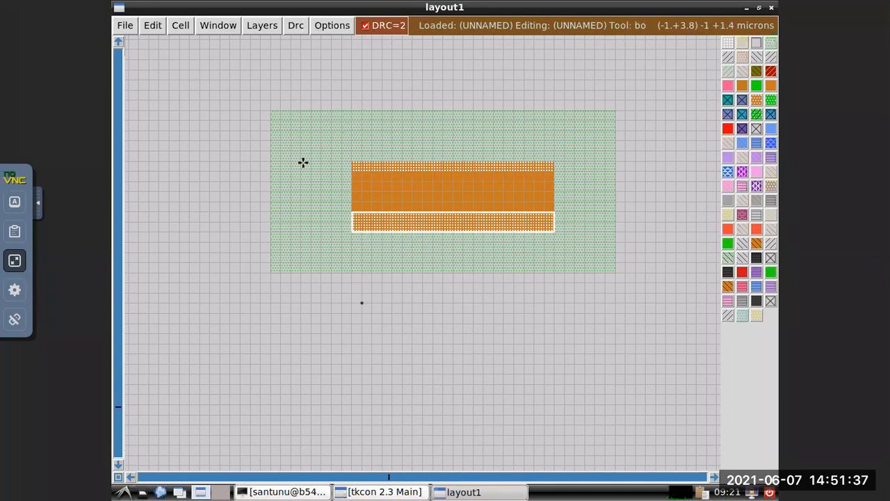
Place a box about 6.8 by 0.2 microns along the outside of the n-well's upper edge.
click(272, 90)
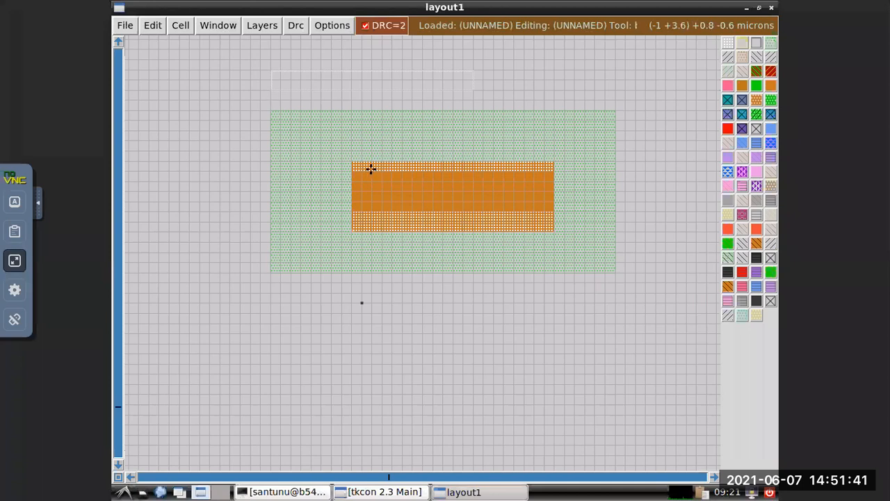
right_click(270, 99)
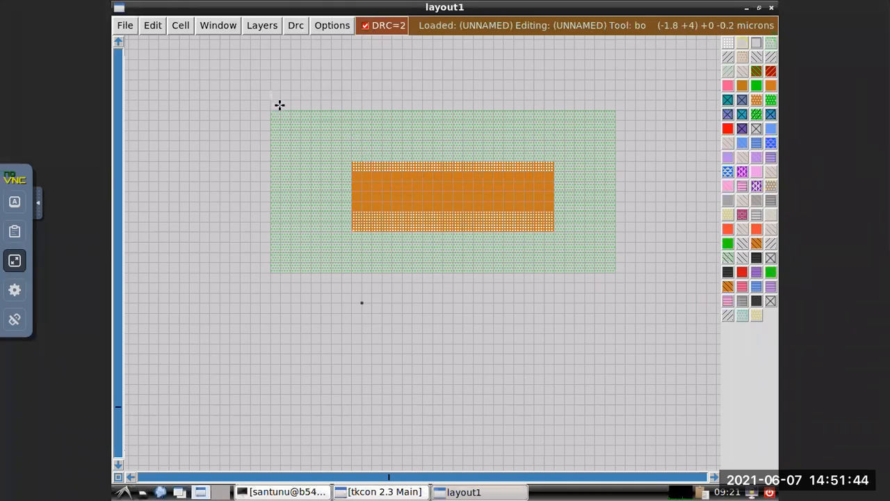
right_click(613, 110)
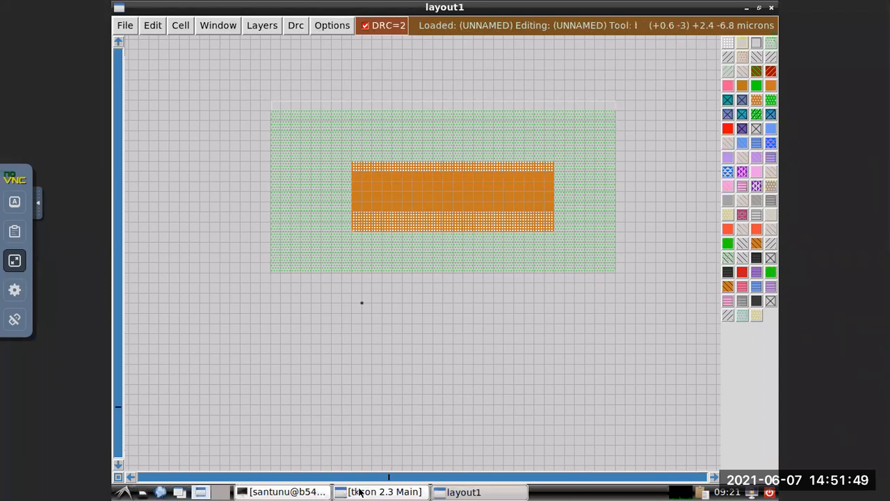
click(461, 493)
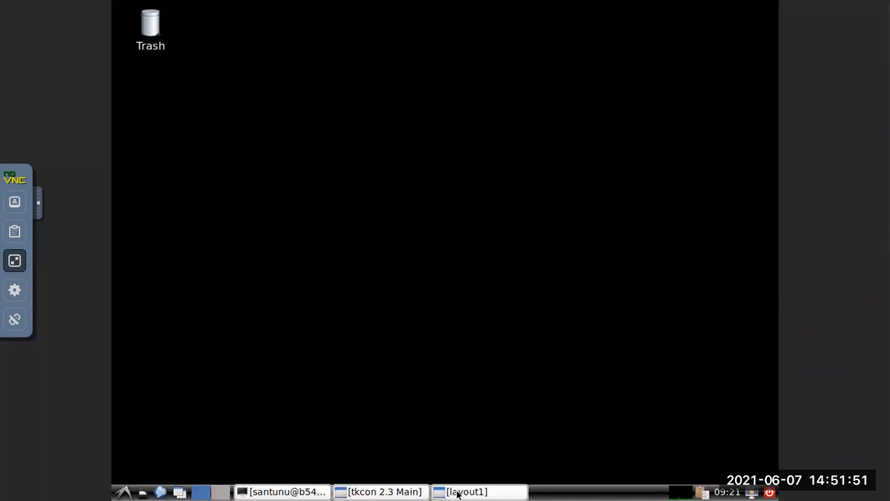
click(461, 492)
Extend the n-well upward by filling the box with the console command paint nwell, and return to the layout.
click(399, 492)
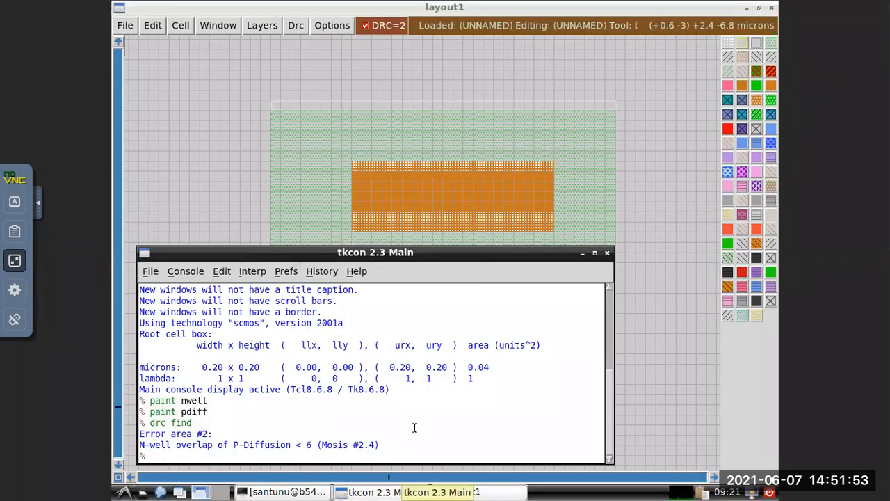
text(paint nwell)
key(Return)
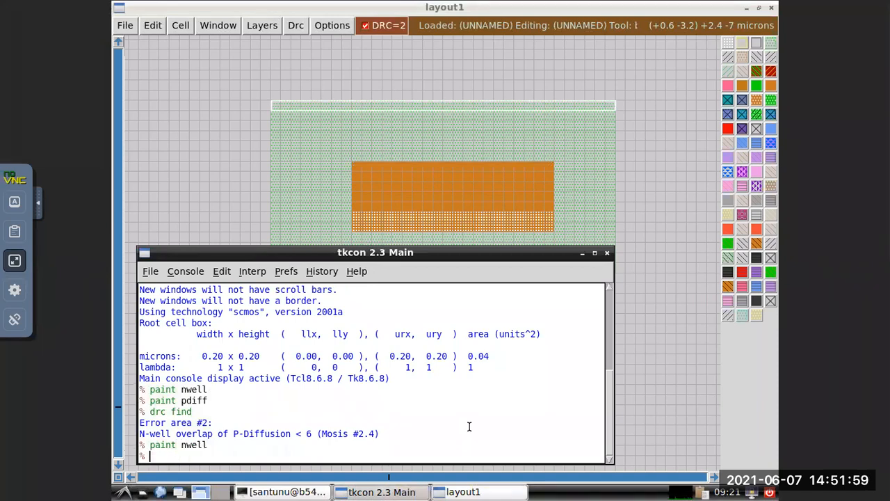
click(634, 149)
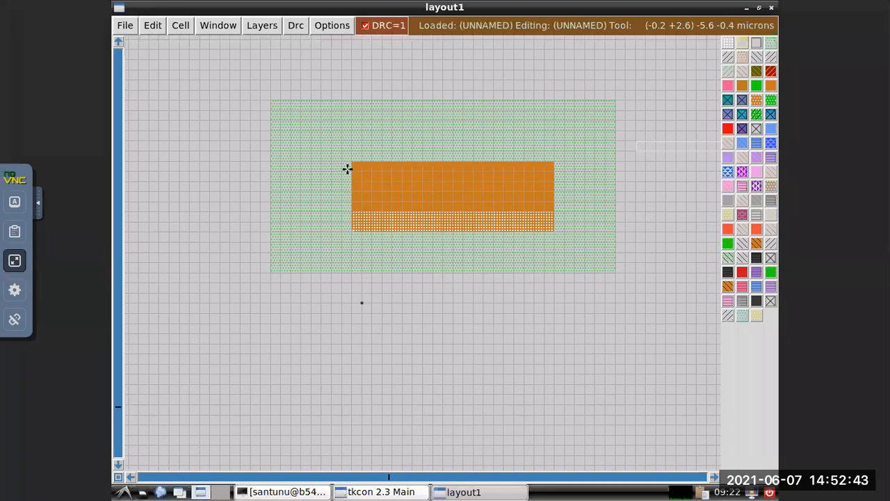
Place a box about 4 by 0.6 microns directly beneath the p-diffusion region, matching its width.
mouse_move(672, 5)
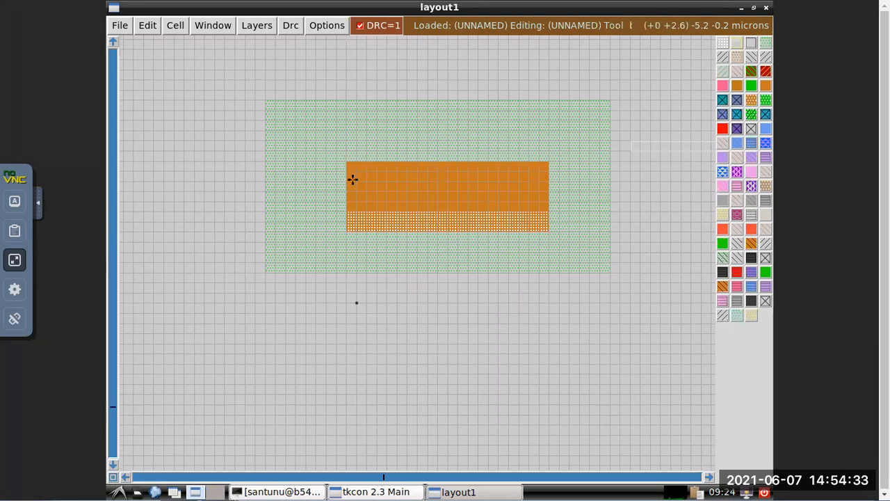
click(347, 263)
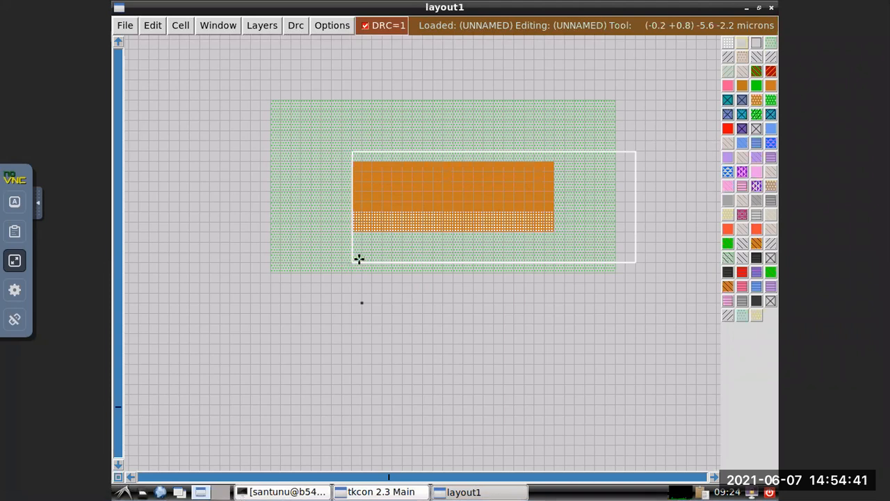
right_click(352, 261)
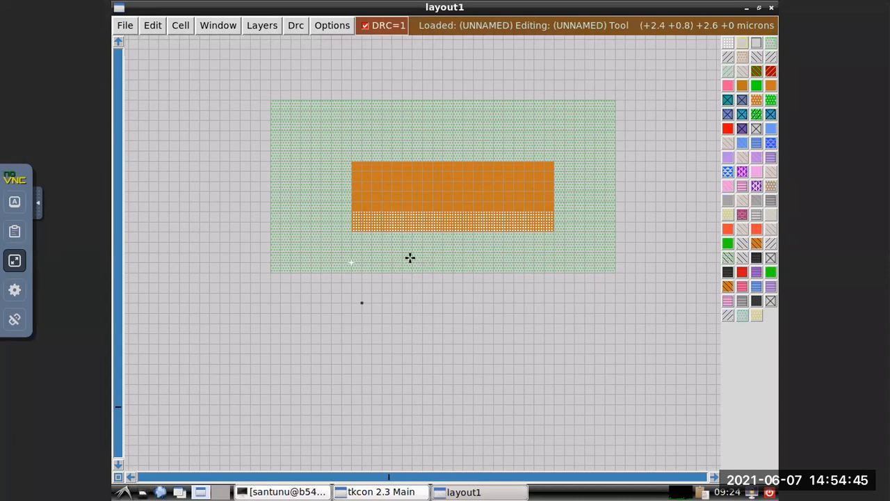
right_click(552, 231)
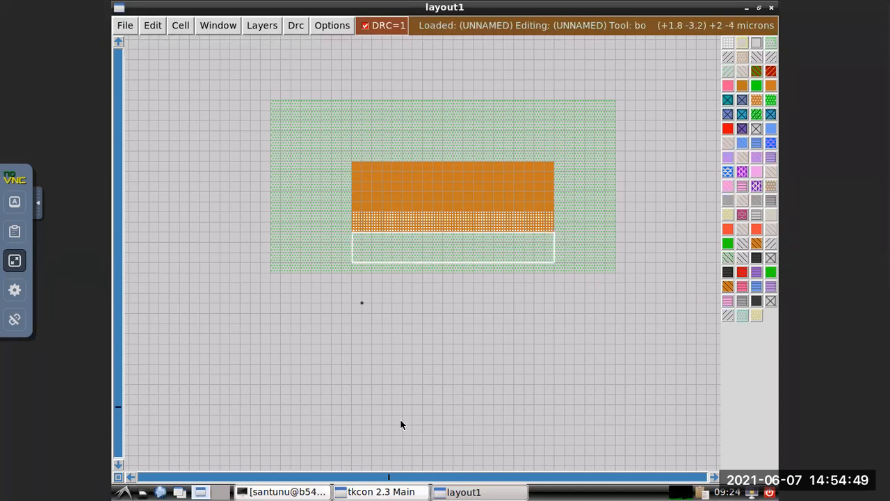
Extend the p-diffusion downward by filling the box with the command paint pdiff, and put the console away.
click(393, 492)
text(paint )
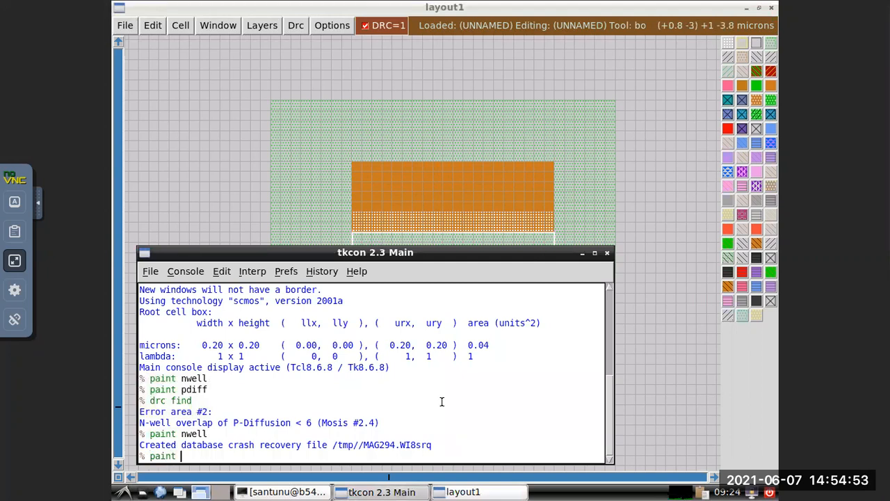
text(pdif)
key(Return)
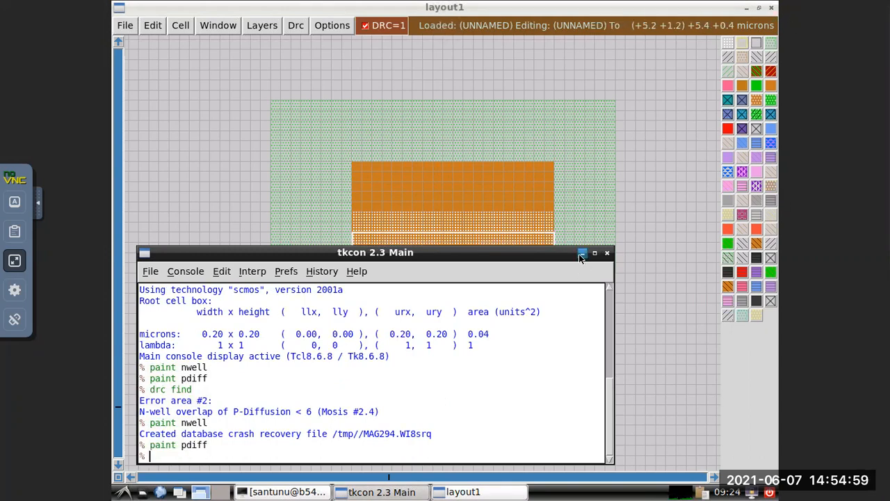
click(541, 282)
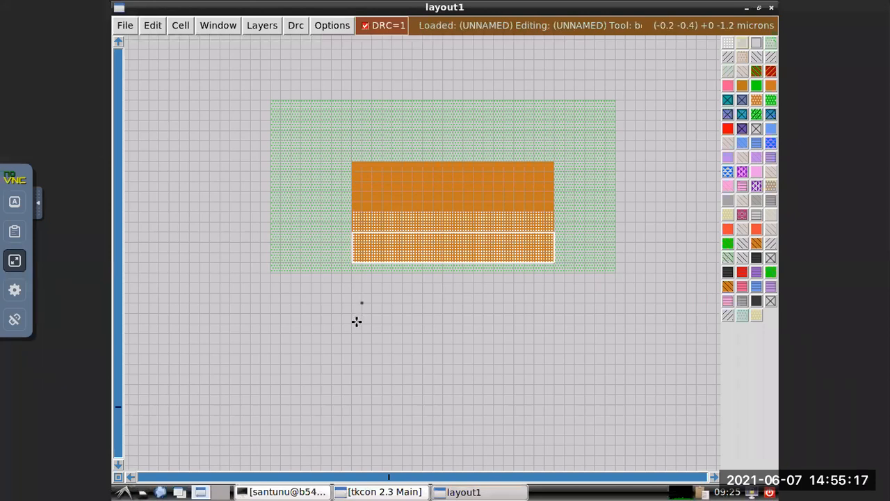
Extend the n-well downward by about 1 micron across its full width with the command paint nwell, and put the console away.
click(271, 323)
right_click(271, 323)
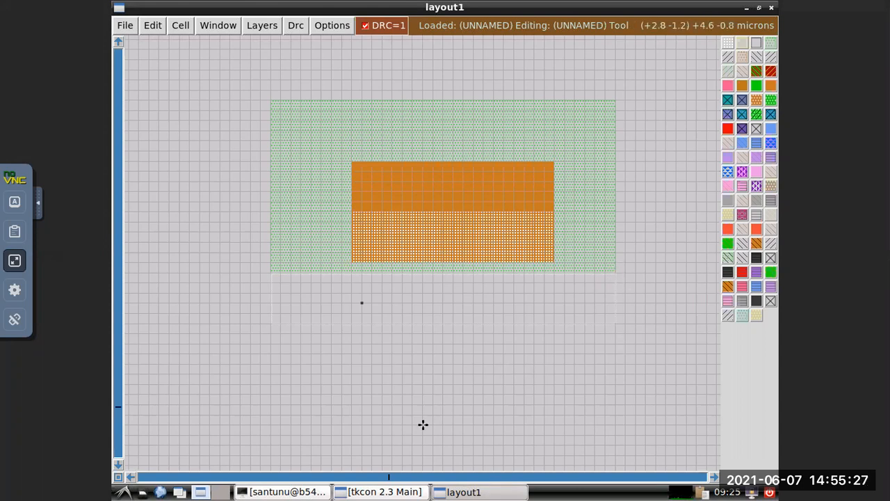
click(385, 492)
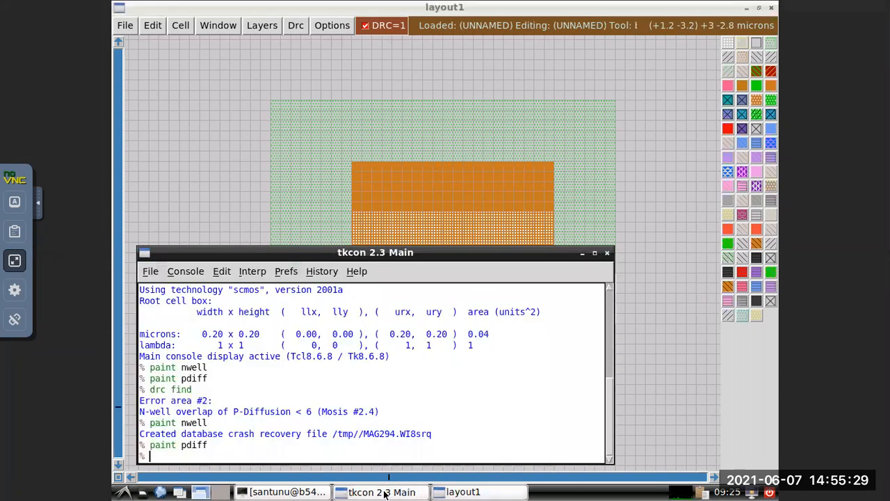
text(p)
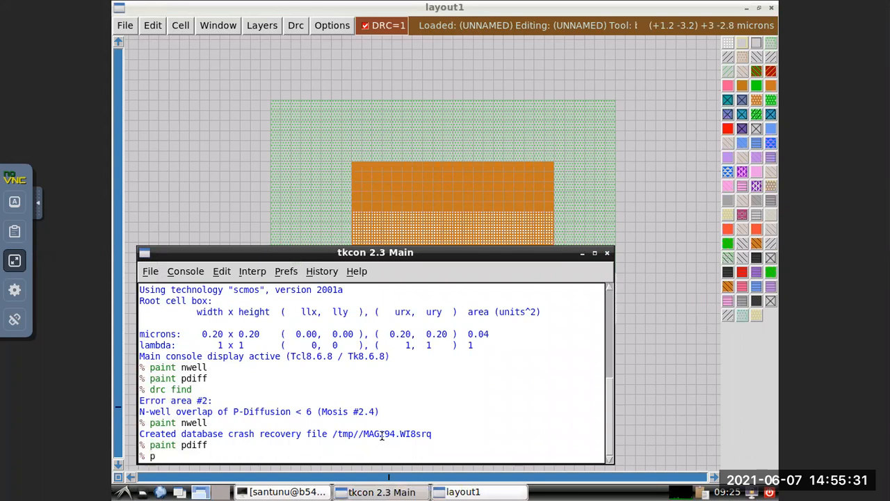
text(aint nwell)
key(Return)
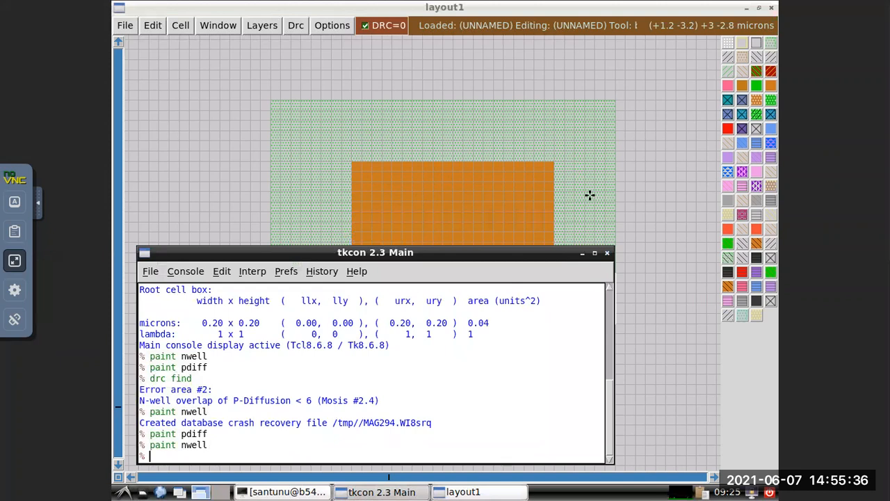
click(583, 253)
click(666, 264)
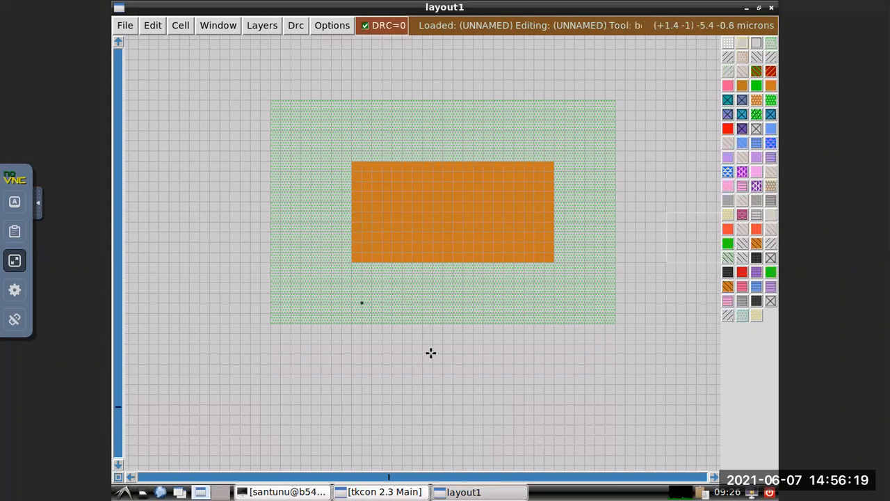
Place a box about 4 by 1 microns about 1.2 microns below the n-well, aligned with the p-diffusion.
scroll(430, 353, down, 3)
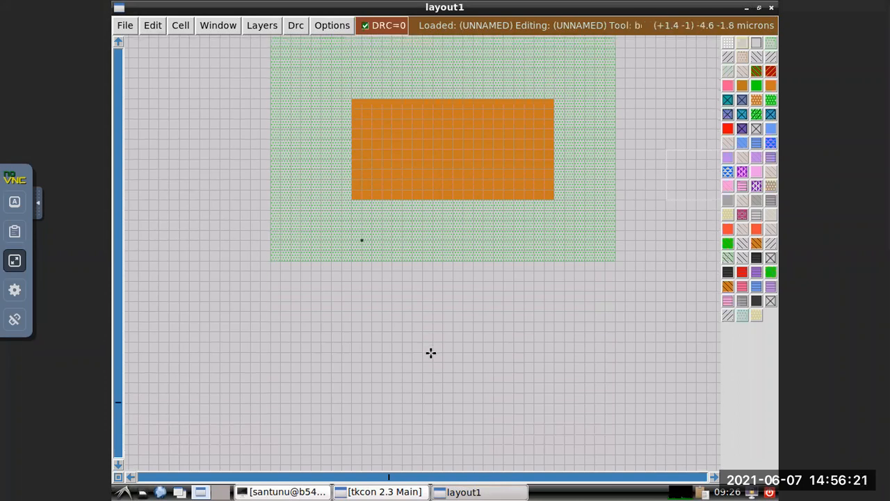
scroll(430, 353, down, 1)
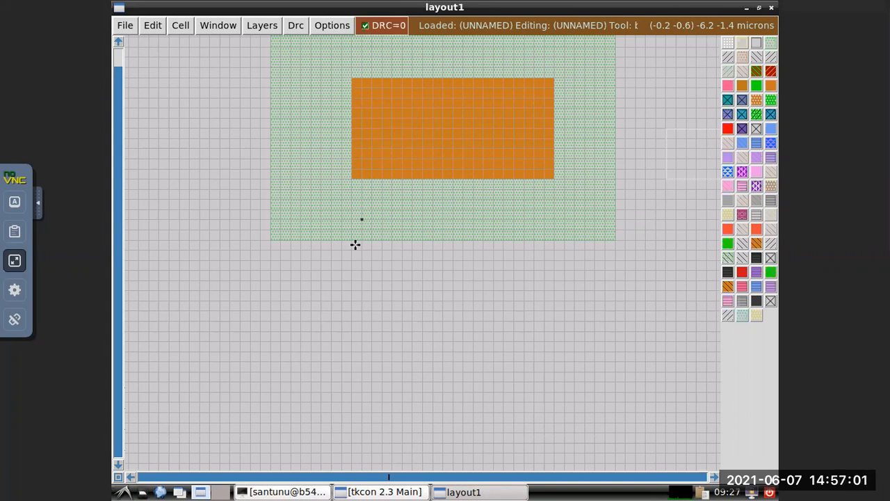
right_click(351, 299)
right_click(351, 299)
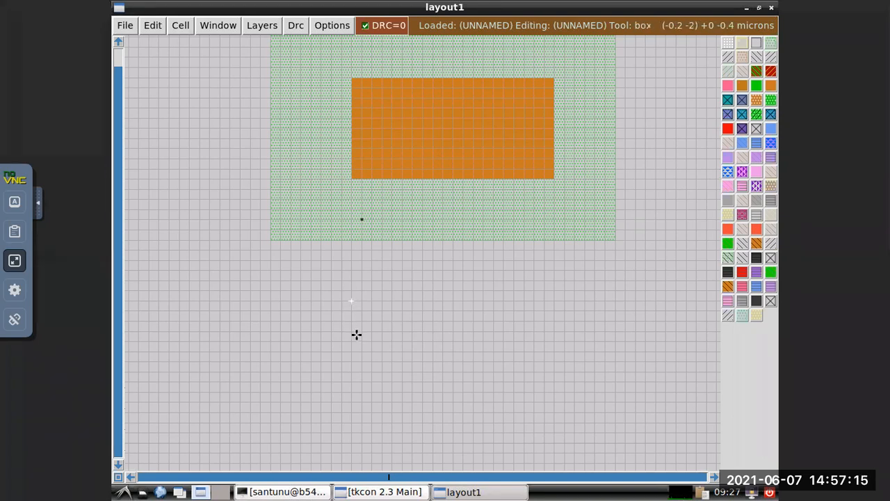
right_click(553, 351)
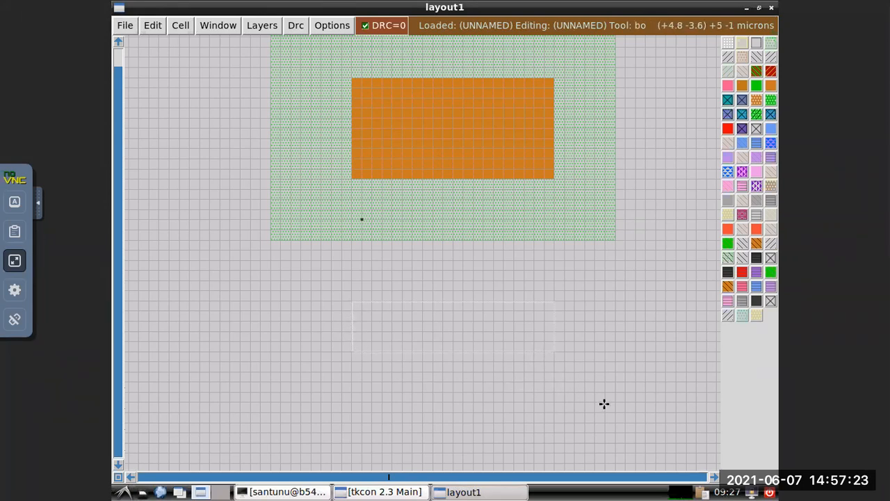
Fill the box below the n-well with n-diffusion using the command paint ndiff, and return to the layout.
click(381, 491)
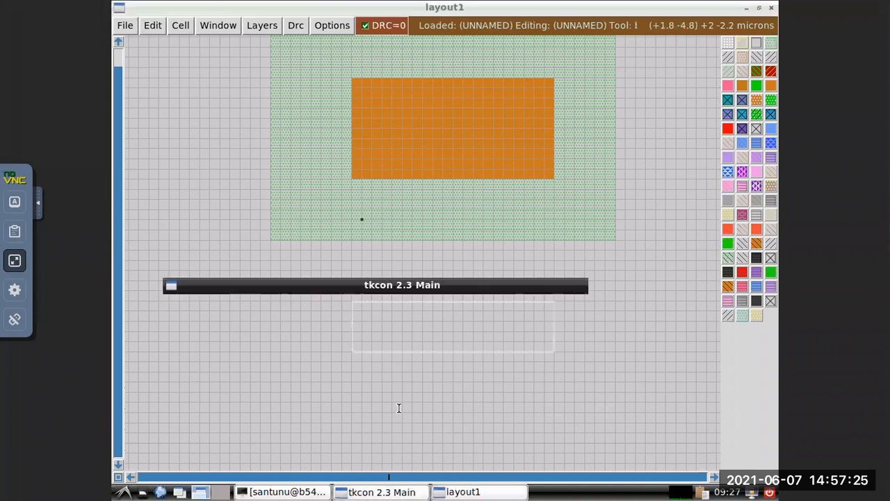
text(paint)
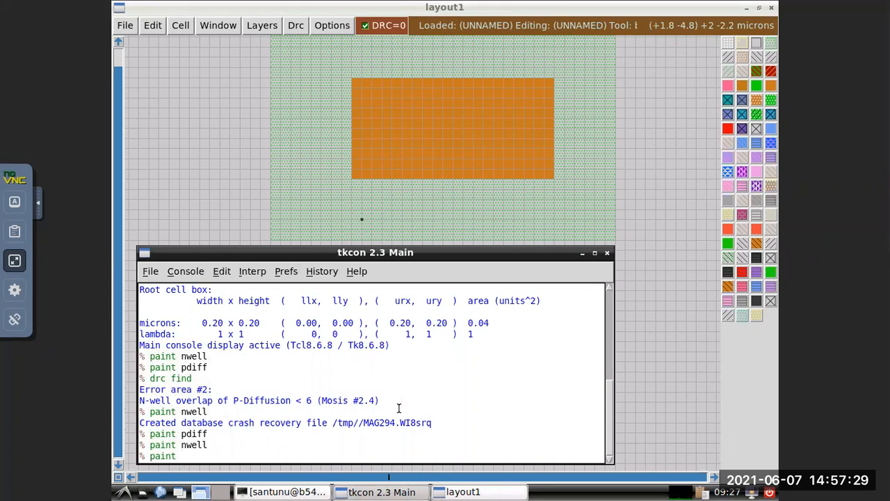
text( ndiff)
key(Return)
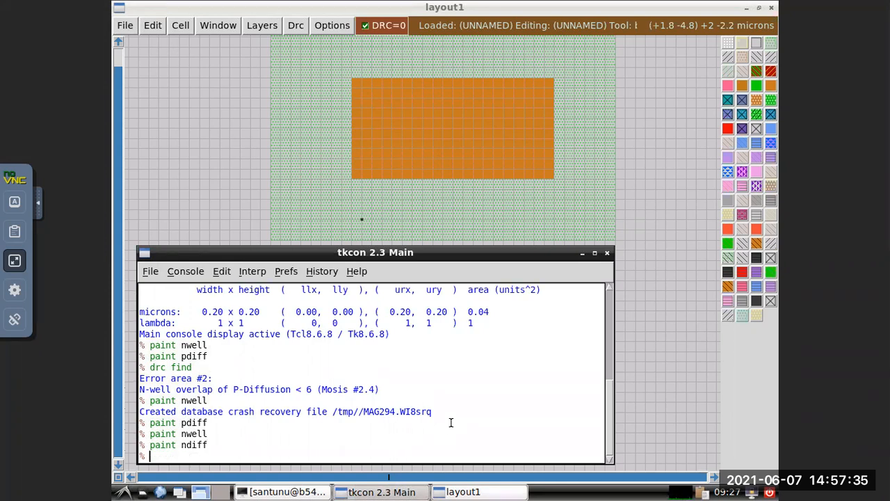
click(688, 348)
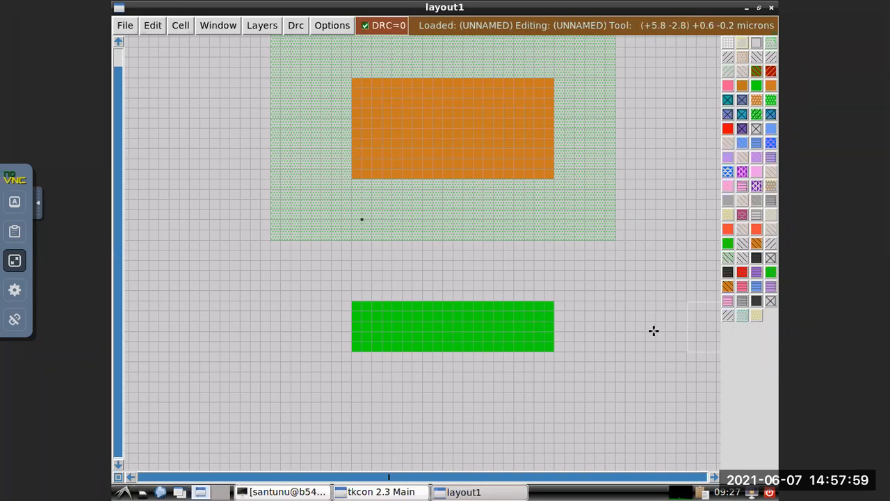
Place a vertical box about 0.4 by 6 microns crossing the middle of both the p-diffusion and n-diffusion regions.
scroll(653, 330, up, 4)
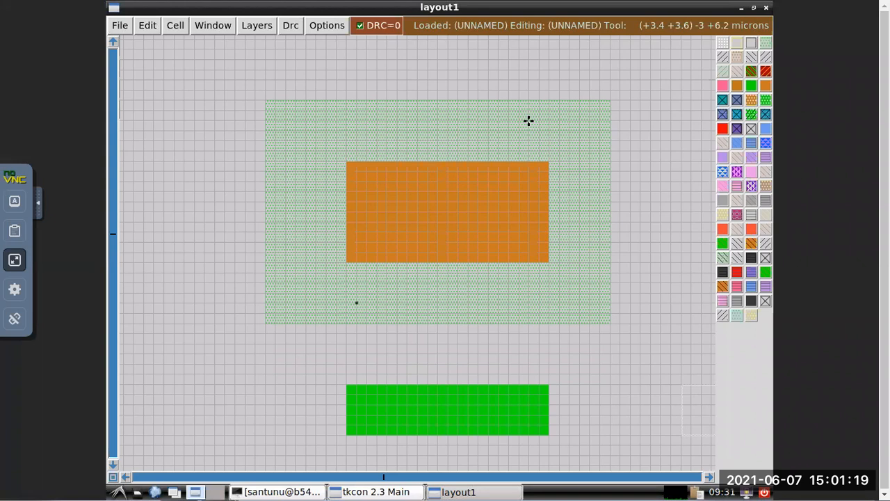
mouse_move(410, 6)
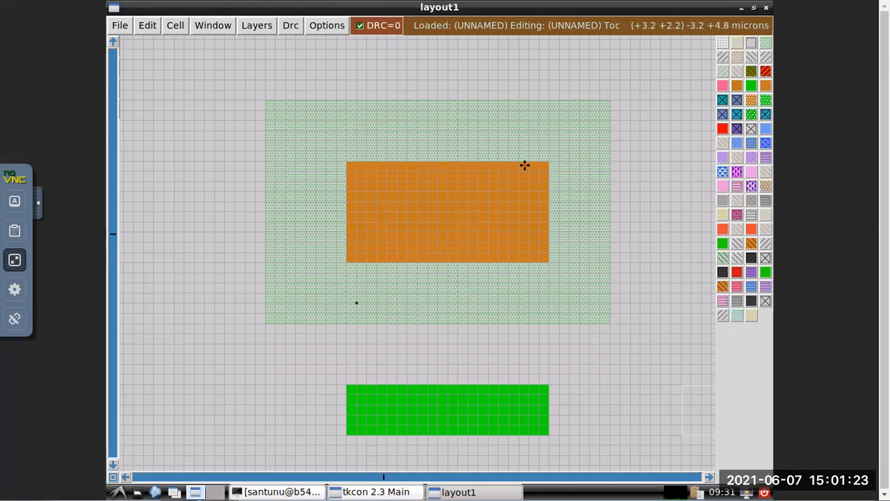
mouse_move(512, 5)
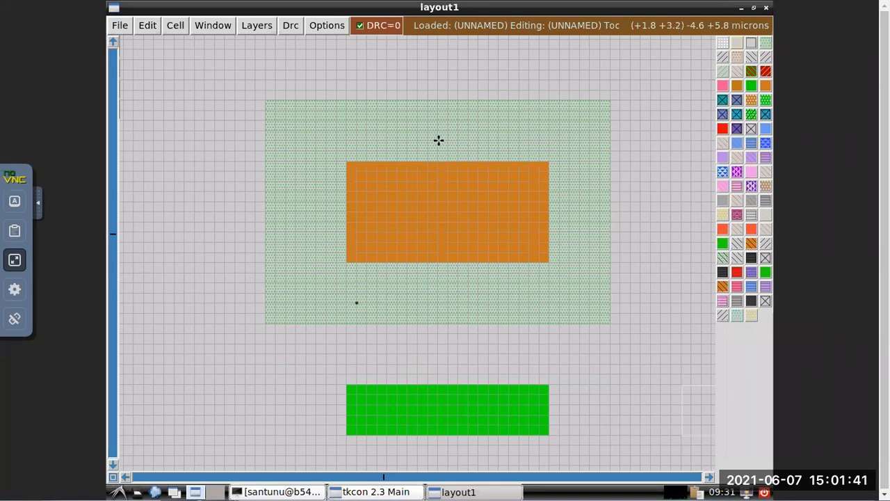
right_click(430, 141)
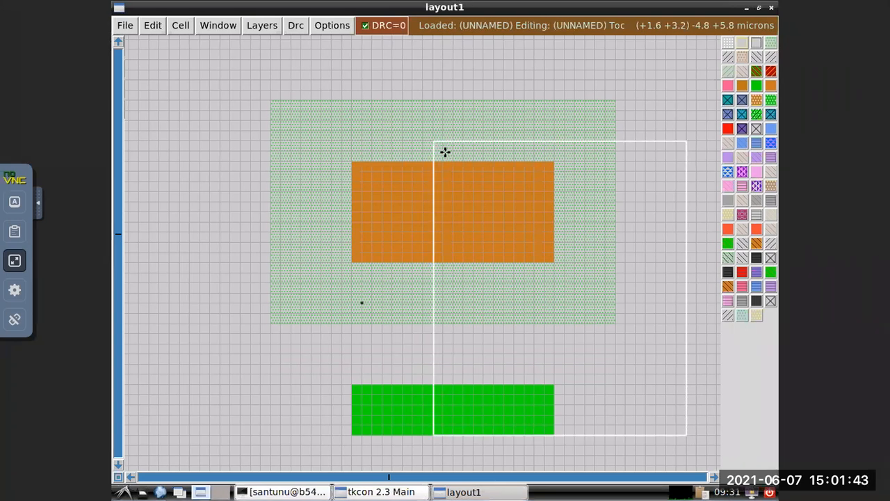
right_click(453, 455)
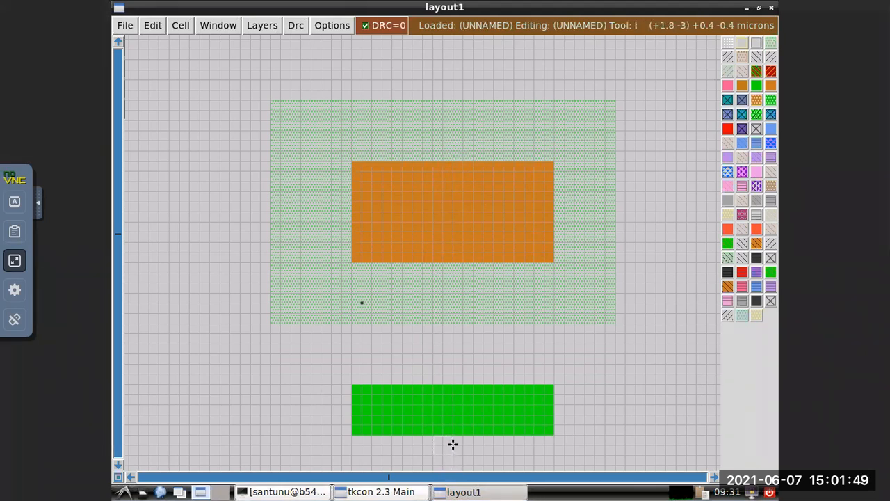
right_click(423, 141)
right_click(440, 141)
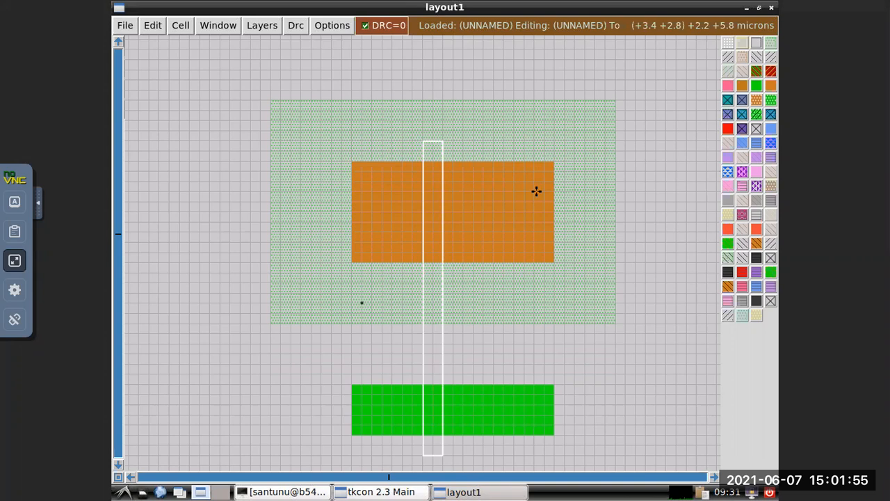
right_click(453, 141)
right_click(433, 142)
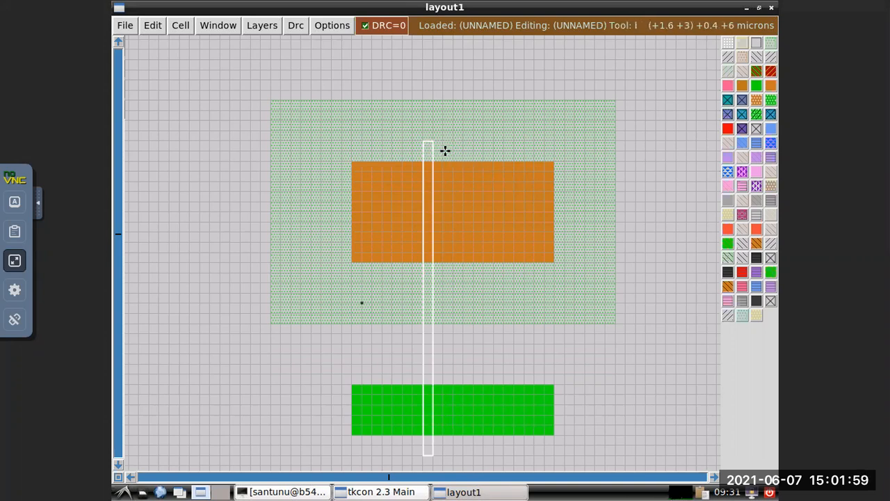
click(449, 150)
right_click(433, 456)
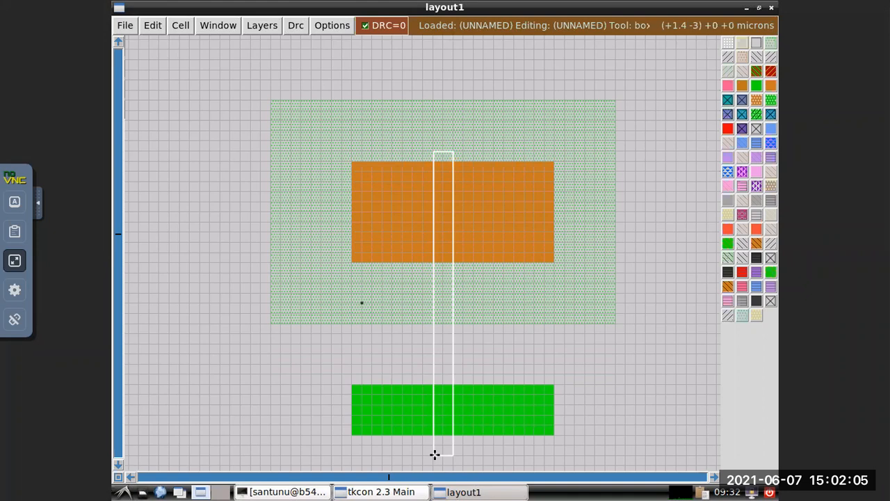
right_click(443, 455)
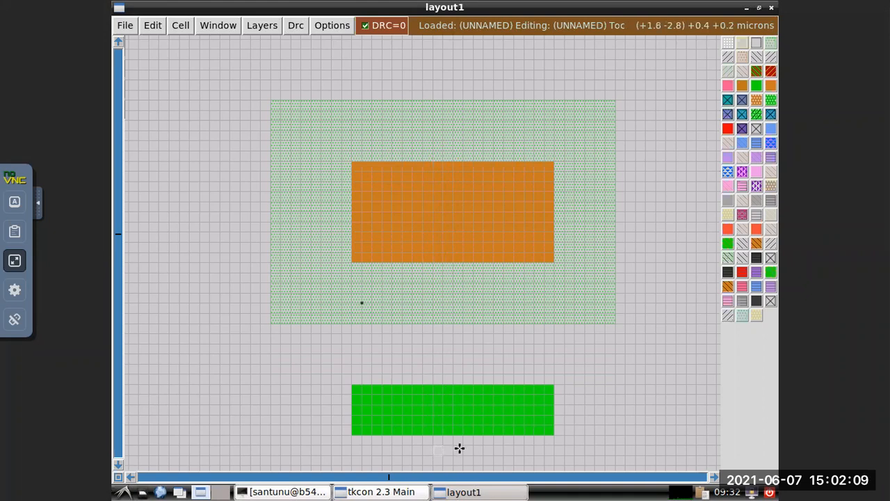
right_click(441, 150)
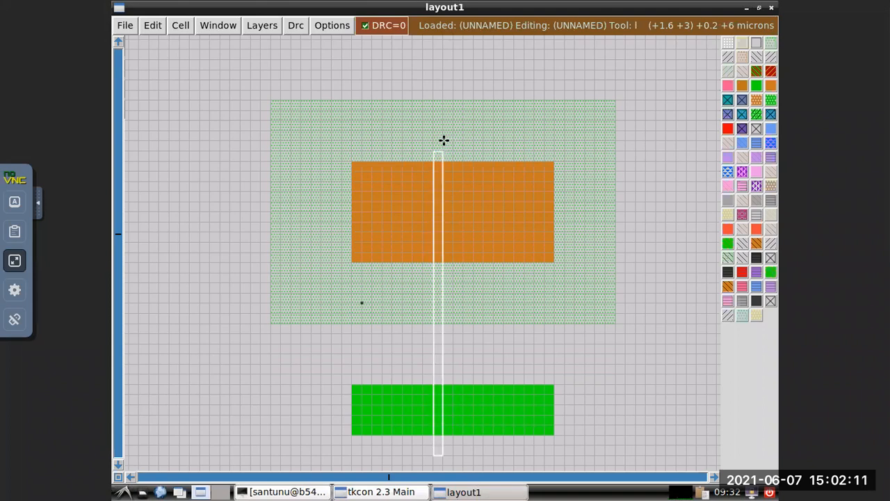
right_click(453, 141)
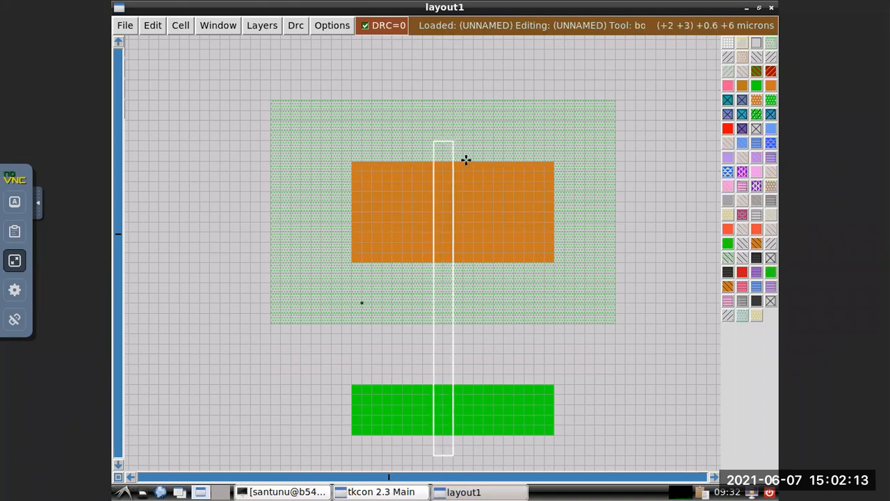
right_click(462, 139)
right_click(442, 142)
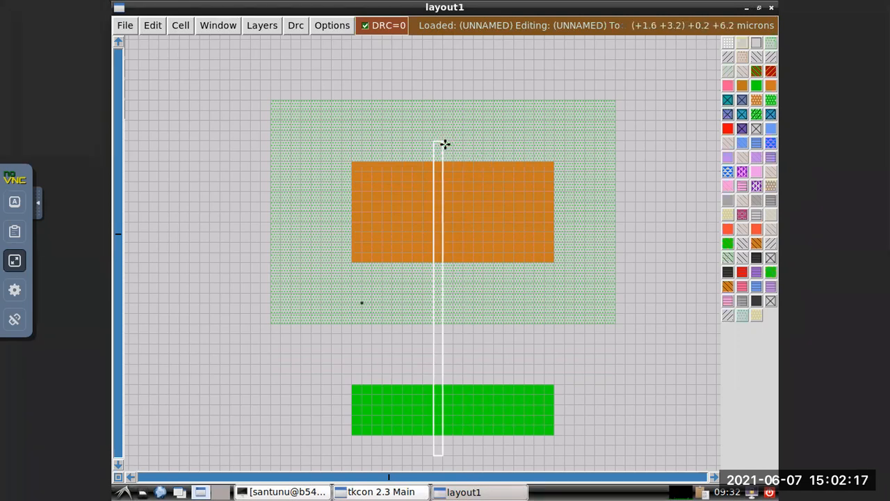
click(466, 151)
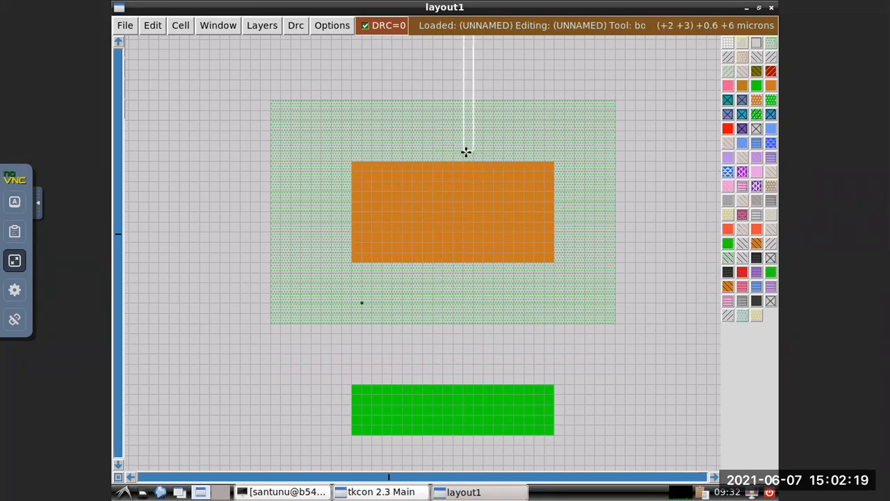
Place a vertical box about 0.4 by 6.2 microns crossing the middle of the p-diffusion and n-diffusion, overhanging both by about 0.4 microns.
click(444, 456)
right_click(464, 457)
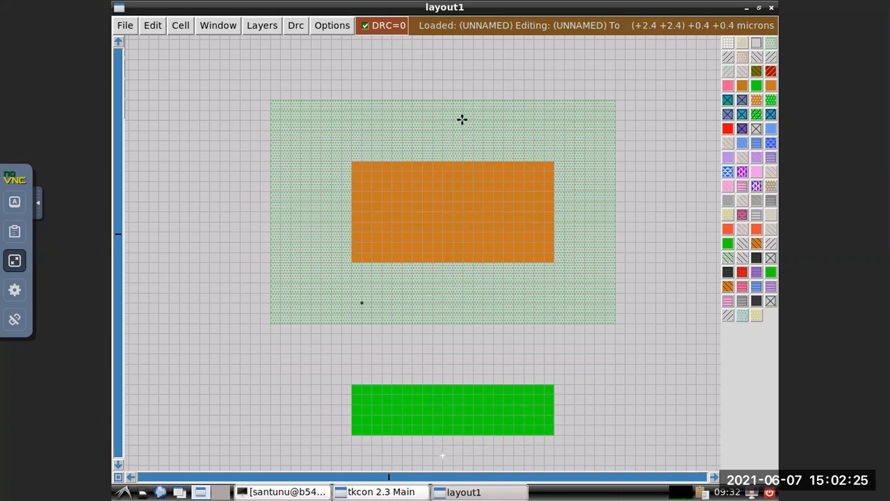
right_click(472, 151)
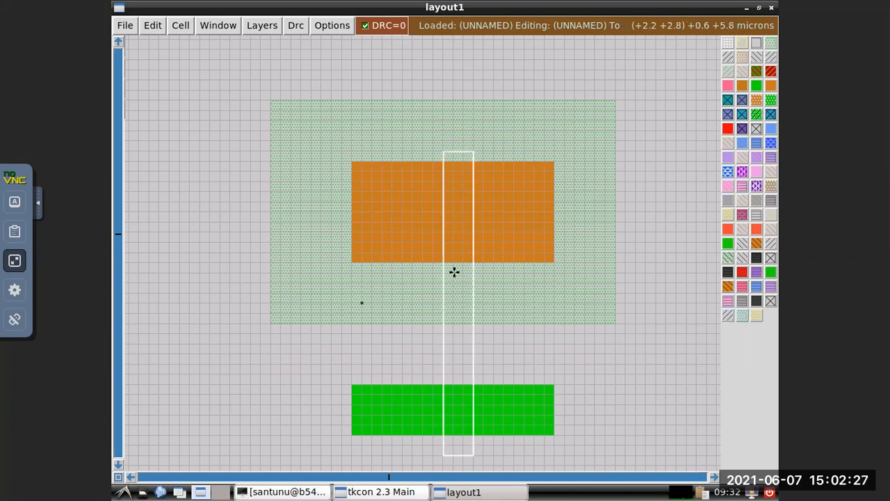
right_click(463, 151)
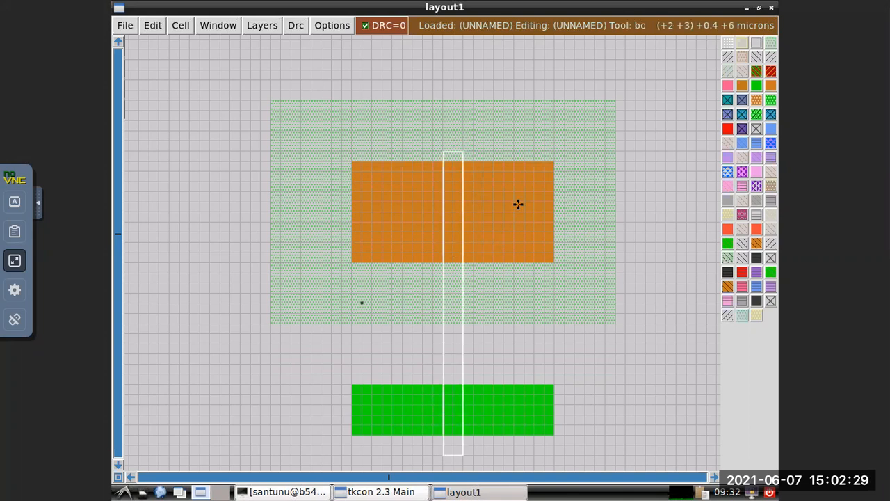
right_click(462, 139)
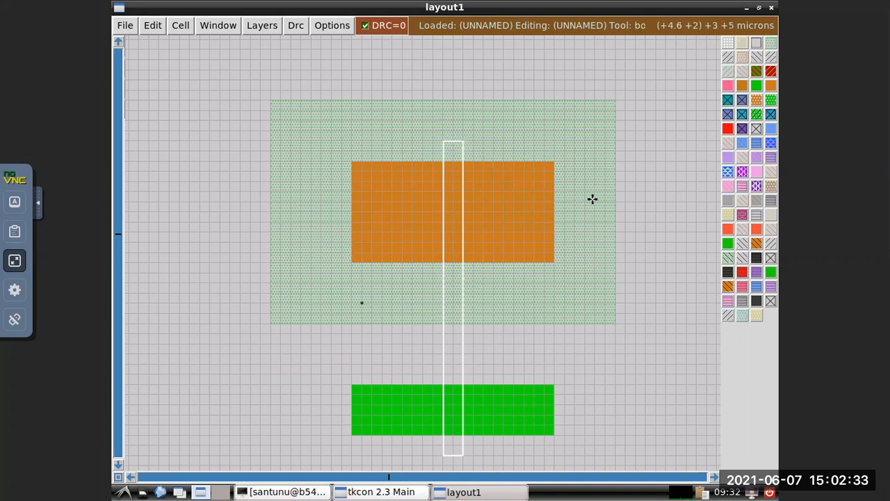
Fill the vertical box with polysilicon using the command paint red, and return to the layout.
click(369, 493)
text(paint)
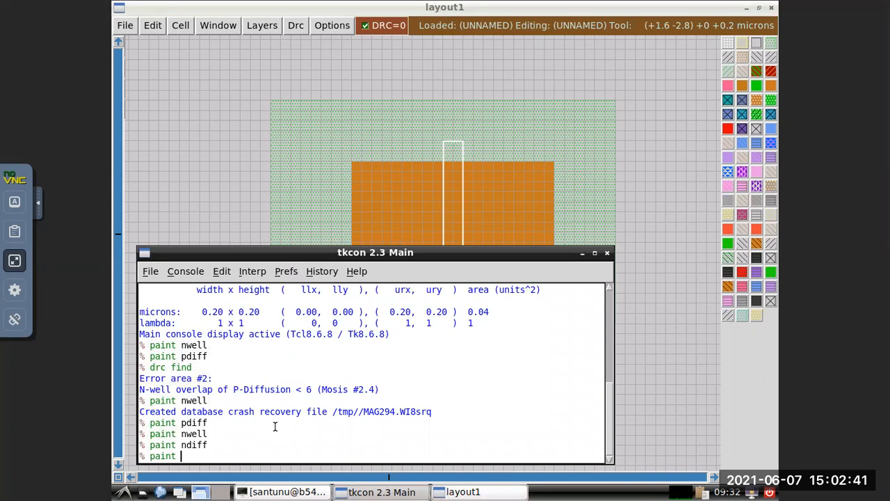
text(red)
key(Return)
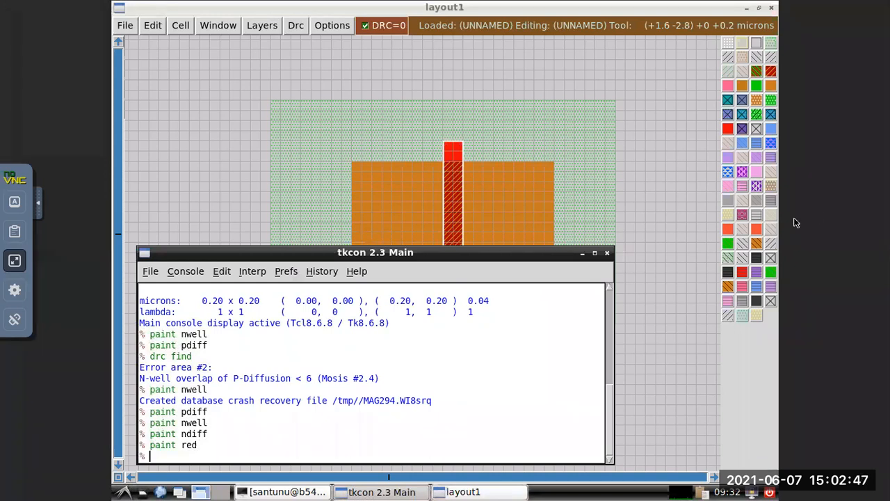
click(636, 194)
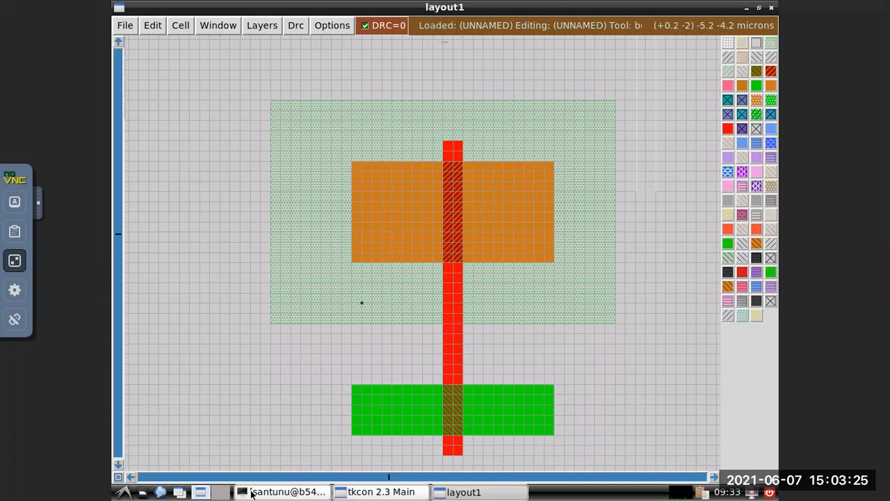
Box the uppermost 0.2 microns of the polysilicon strip above the p-diffusion and remove it with the command erase red.
click(334, 492)
click(361, 492)
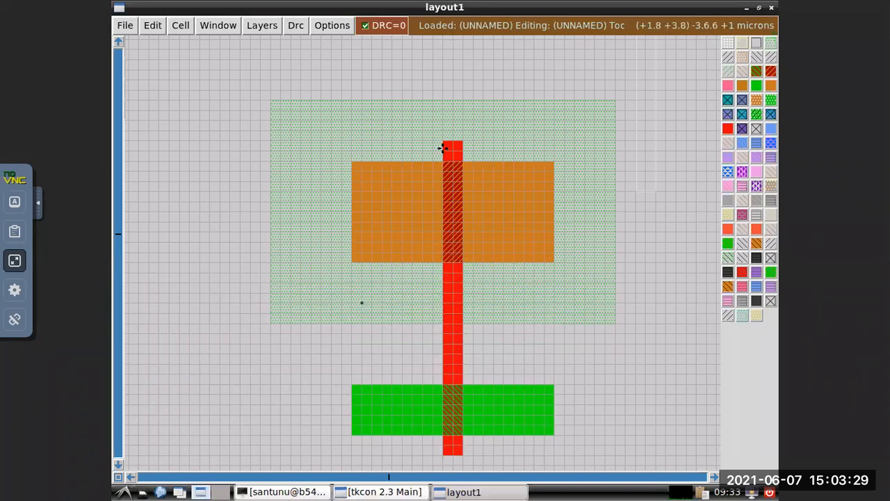
click(443, 143)
click(462, 140)
click(445, 150)
right_click(463, 142)
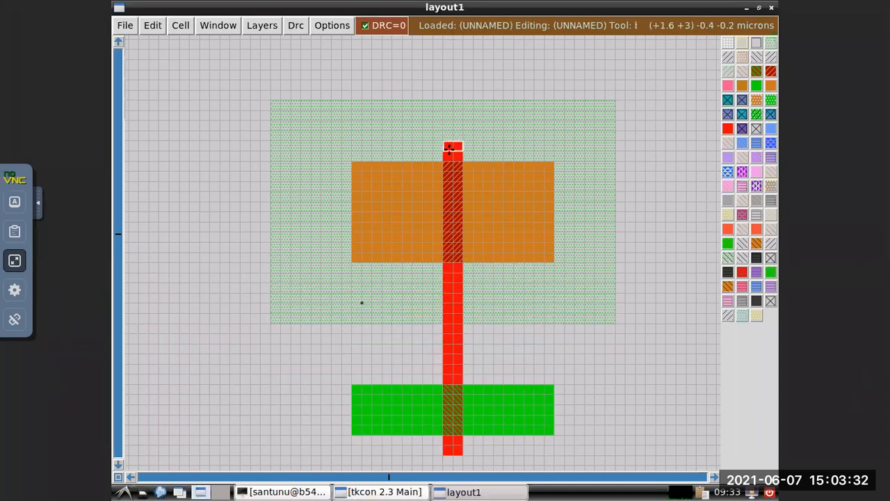
click(395, 492)
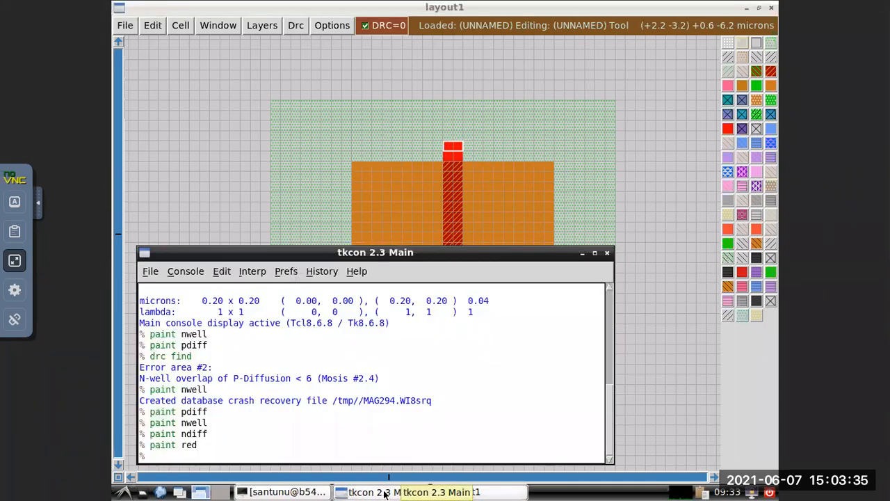
text(erase red)
key(Return)
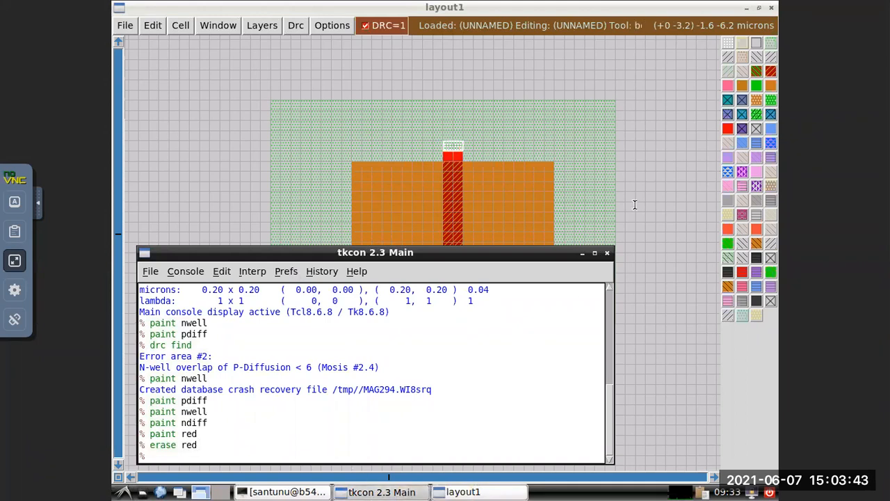
click(602, 196)
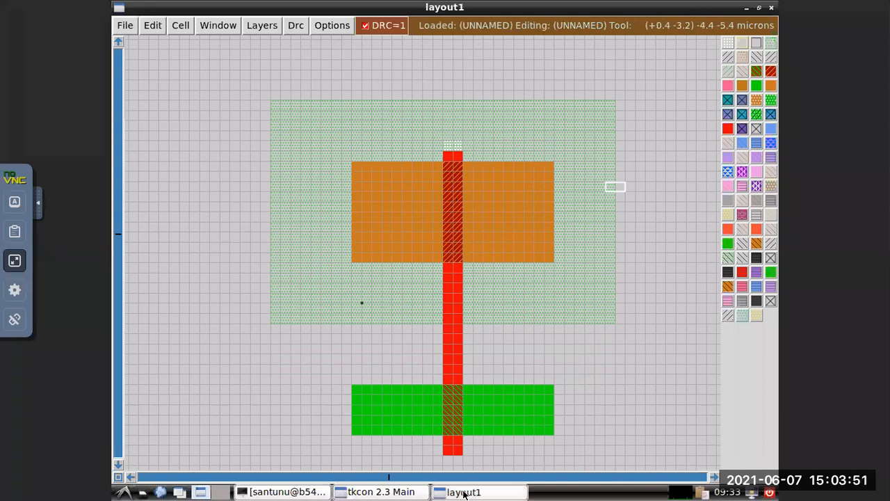
Look up the design-rule error at the shortened polysilicon end with the command drc find, and put the console away.
click(383, 491)
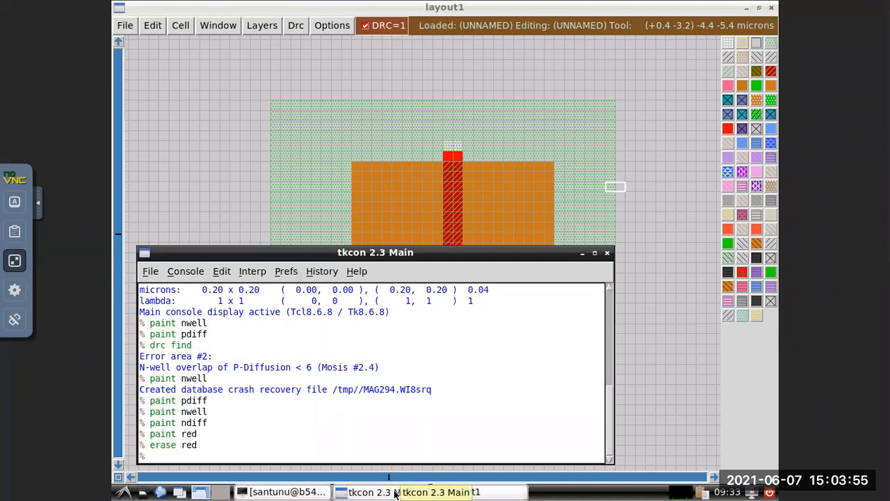
text(drc find)
key(Return)
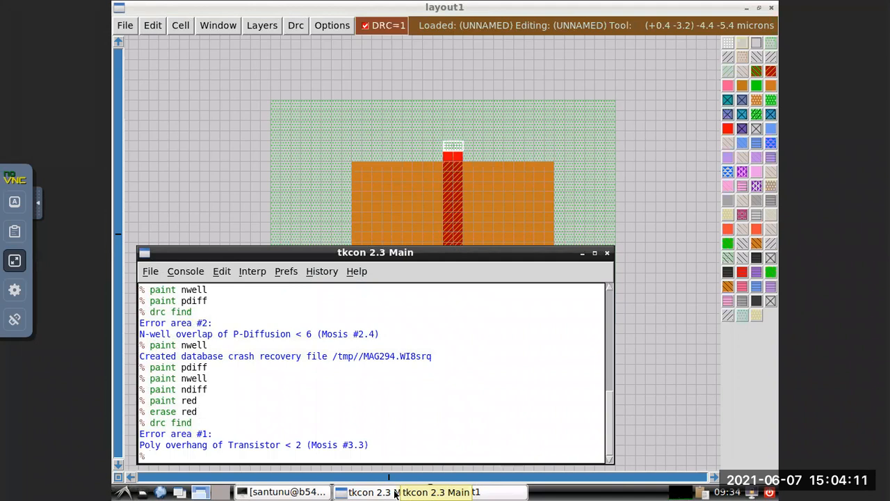
click(582, 253)
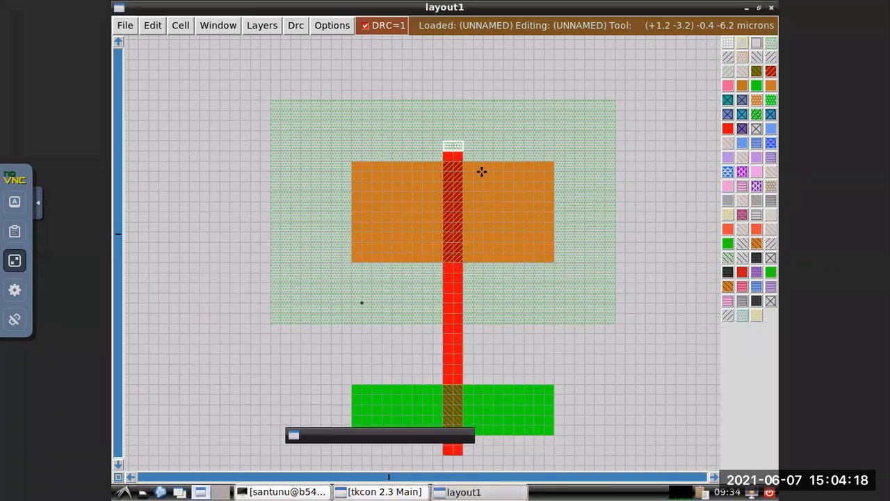
Repaint the erased end of the polysilicon strip with the command paint poly, and return to the layout.
click(443, 141)
click(443, 151)
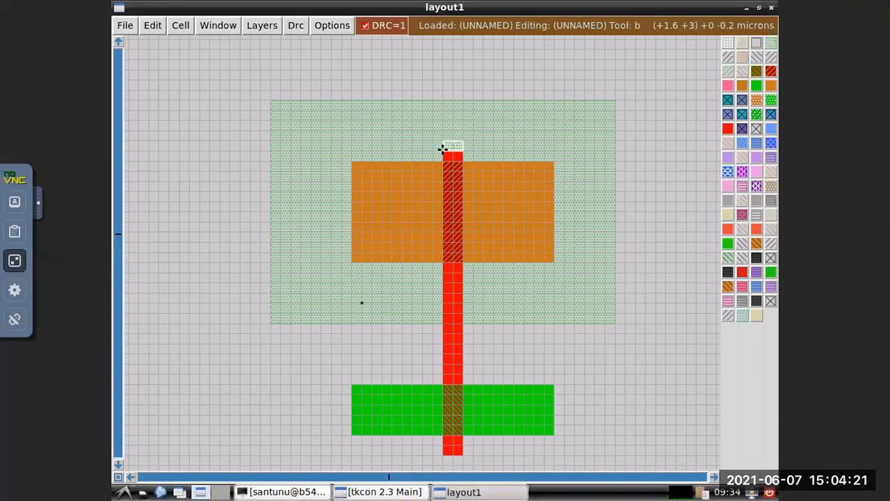
click(379, 492)
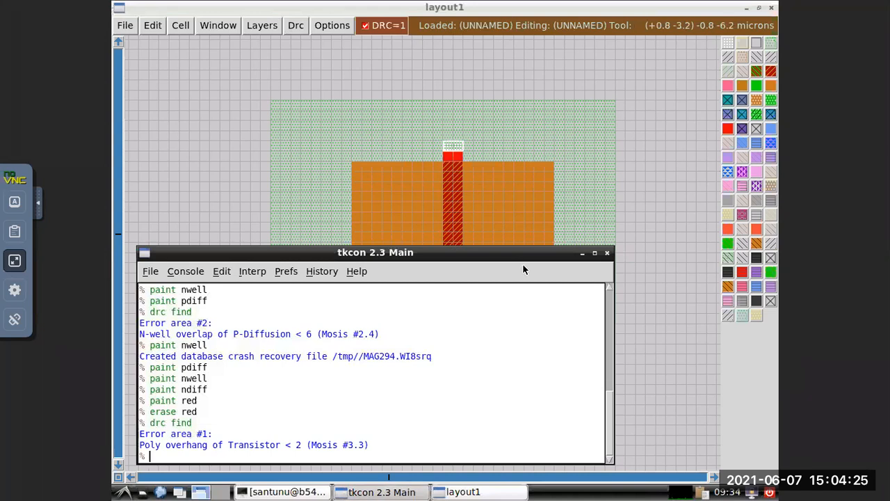
text(paint poly)
key(Return)
click(609, 161)
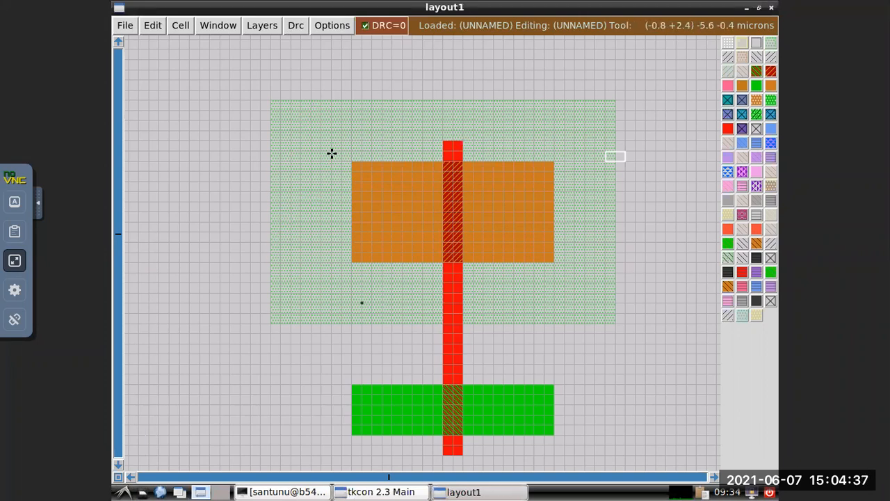
Place a horizontal box about 5.8 by 0.2 microns just above the n-well and fill it with metal1 using paint m1.
click(299, 79)
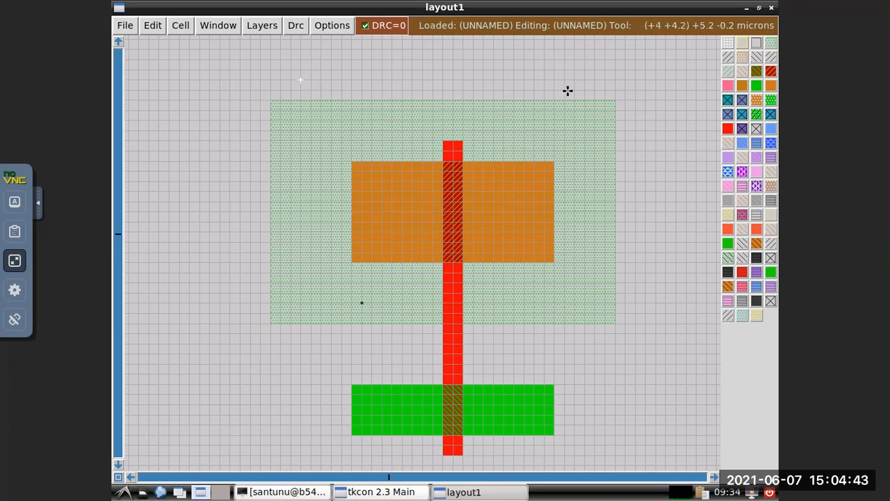
right_click(591, 89)
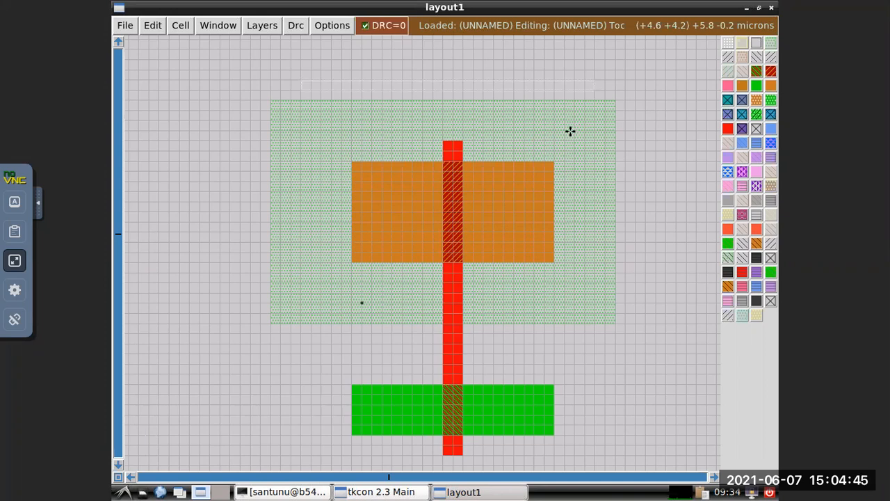
click(401, 492)
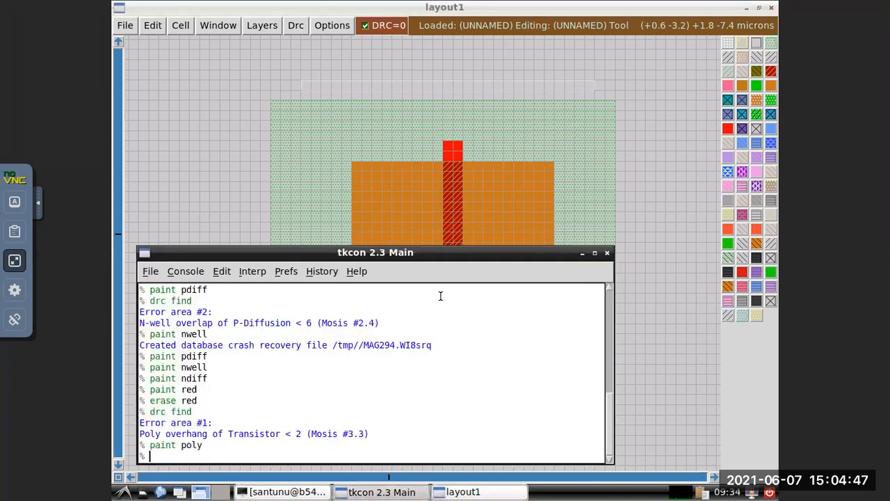
text(paint me)
key(BackSpace)
text(1)
key(Return)
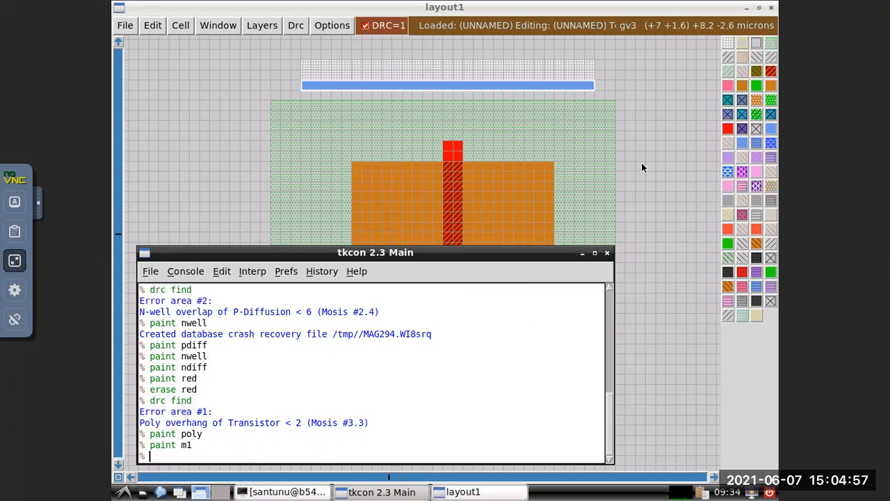
click(626, 166)
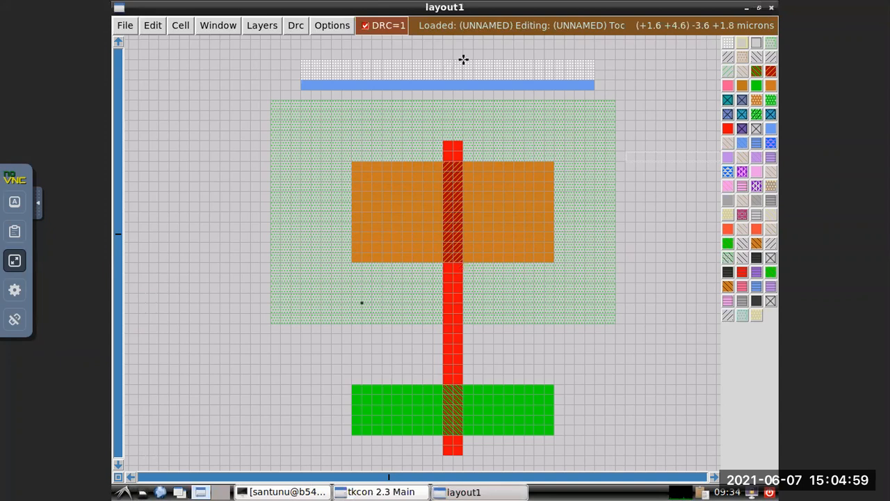
click(614, 259)
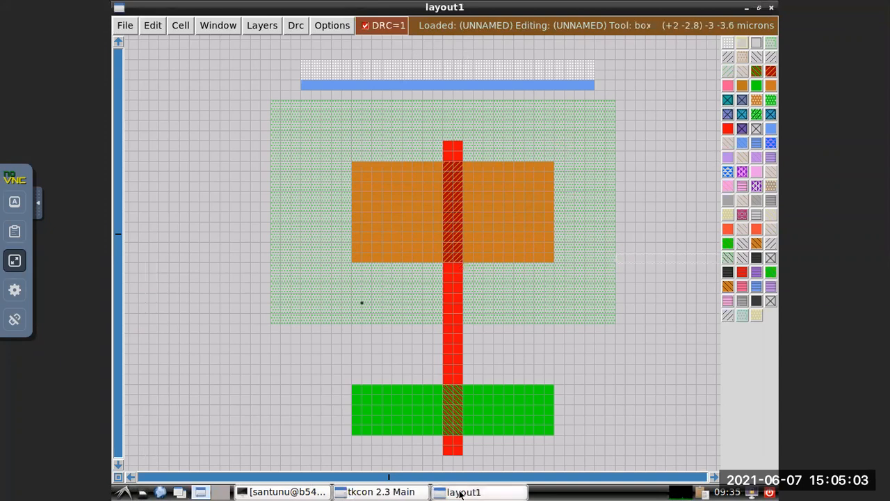
Check which design rule the metal1 strip violates with the command drc find, and put the console away.
click(379, 493)
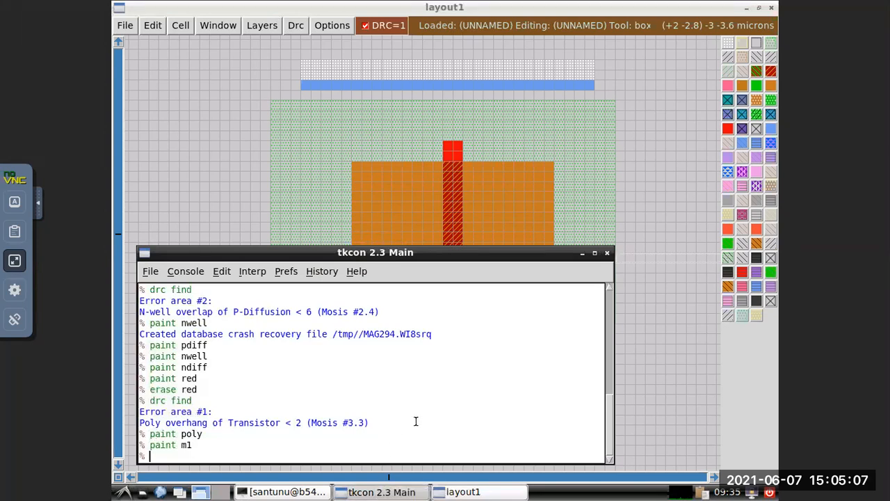
text(fin)
key(BackSpace)
text(c find)
key(Return)
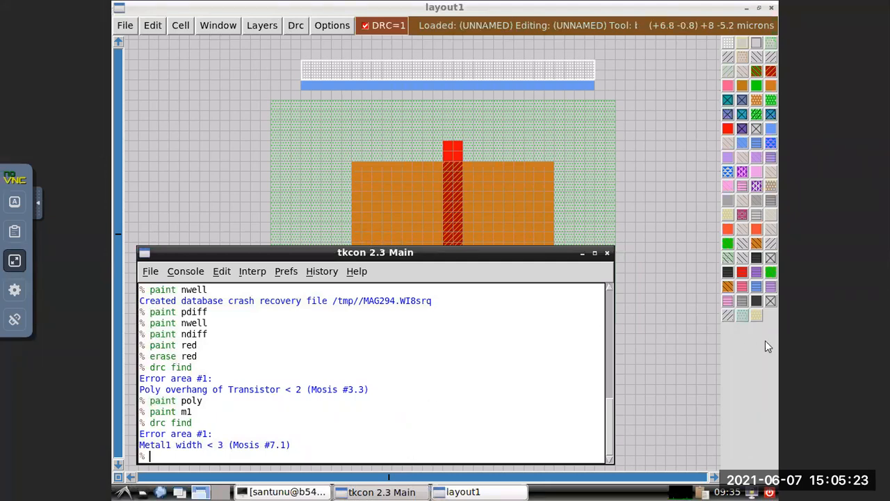
click(582, 254)
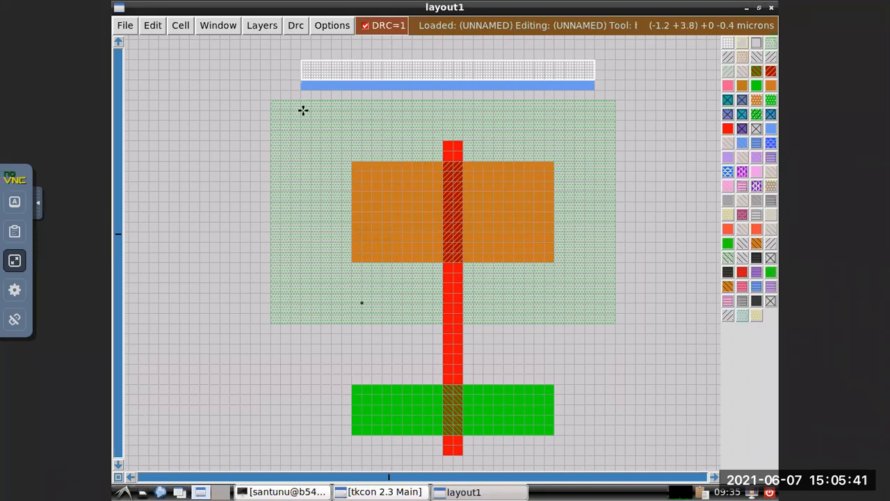
Widen the metal1 strip by placing a box about 5.8 by 0.4 microns directly below it and running paint m1.
click(302, 109)
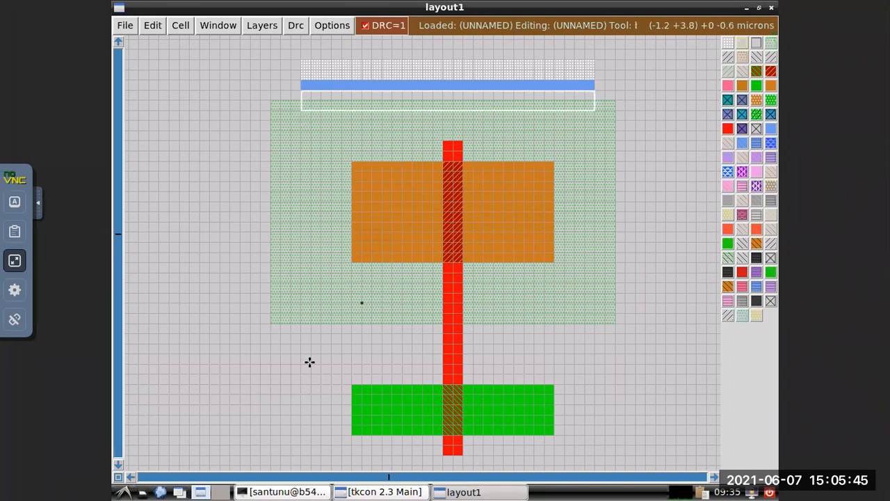
click(379, 493)
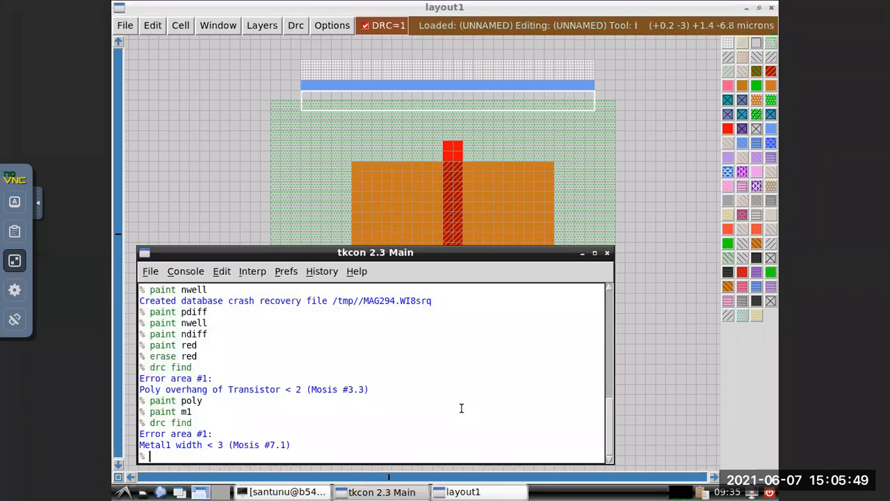
text(paint m1)
key(Return)
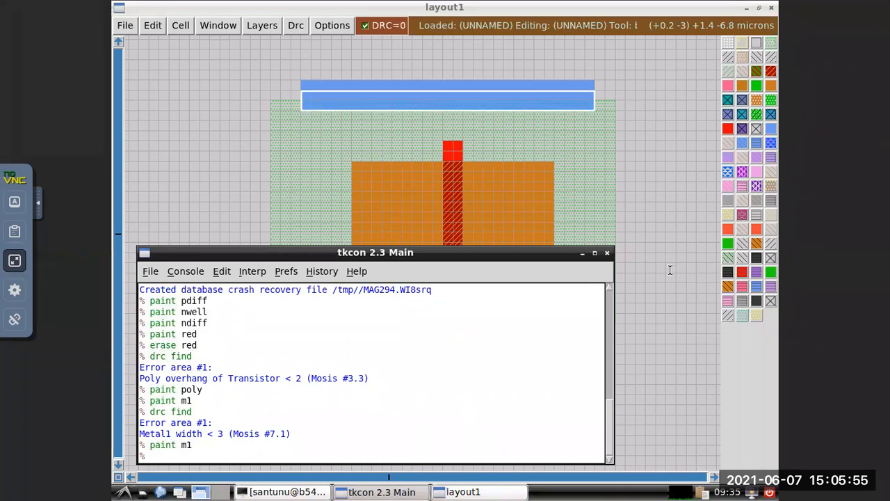
click(618, 142)
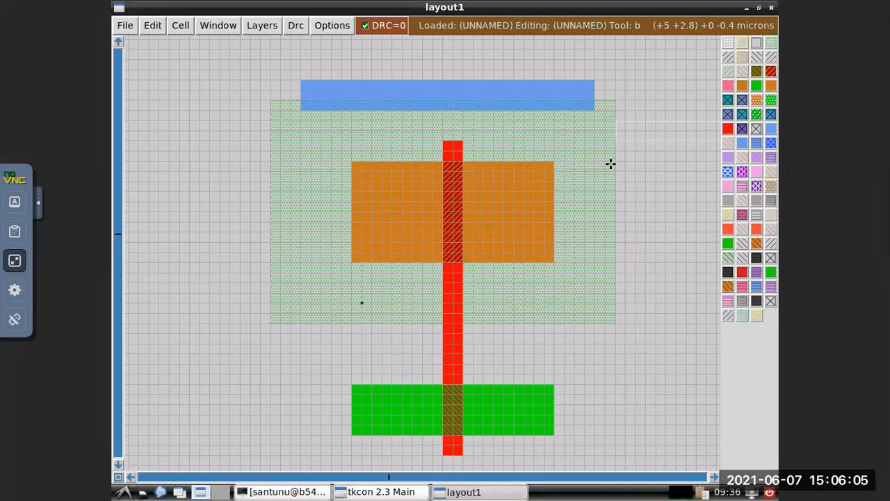
scroll(611, 164, down, 8)
scroll(611, 164, up, 6)
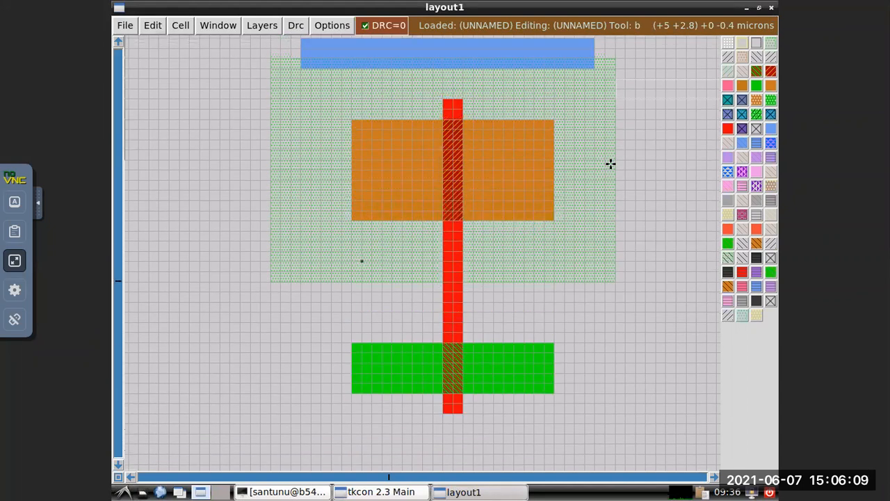
scroll(611, 164, up, 1)
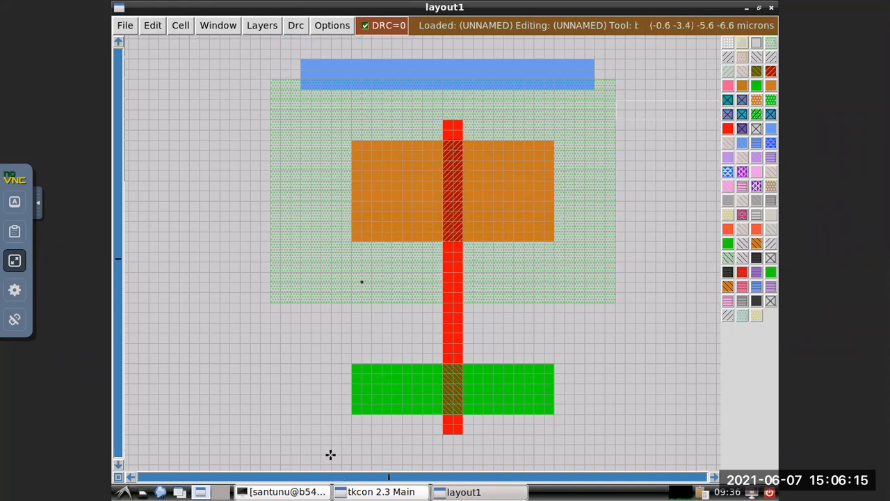
scroll(327, 454, down, 2)
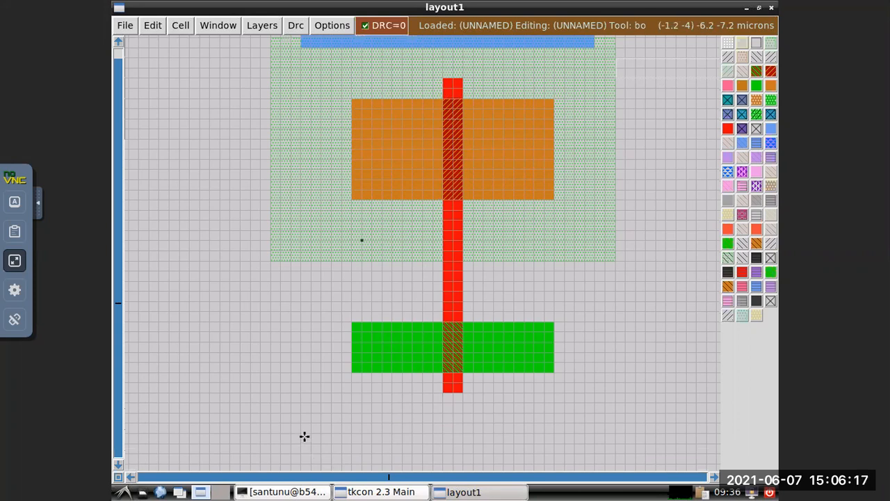
scroll(344, 436, up, 1)
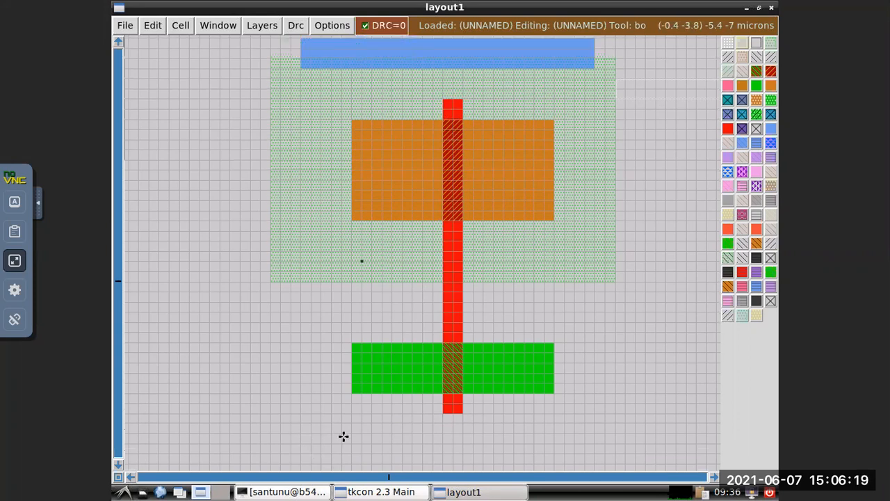
scroll(344, 435, up, 3)
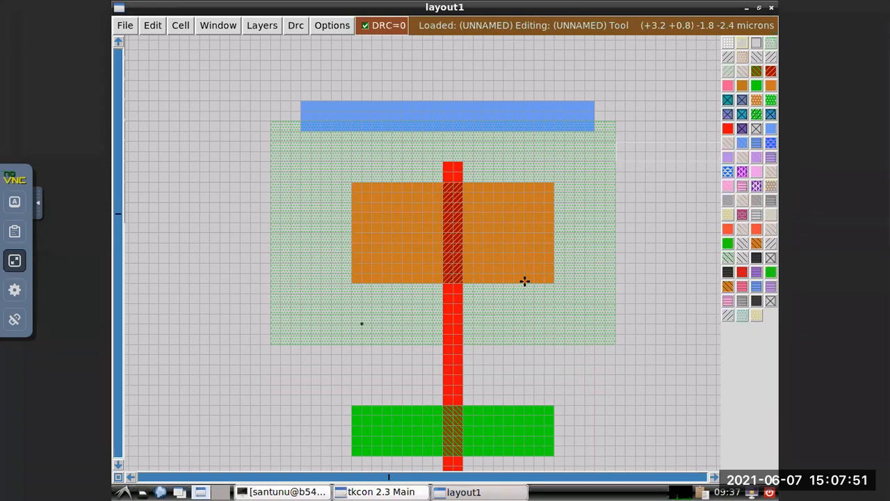
Place a box about 0.4 by 0.4 microns in the p-diffusion just right of the polysilicon gate and fill it with paint pdc.
click(473, 253)
right_click(473, 253)
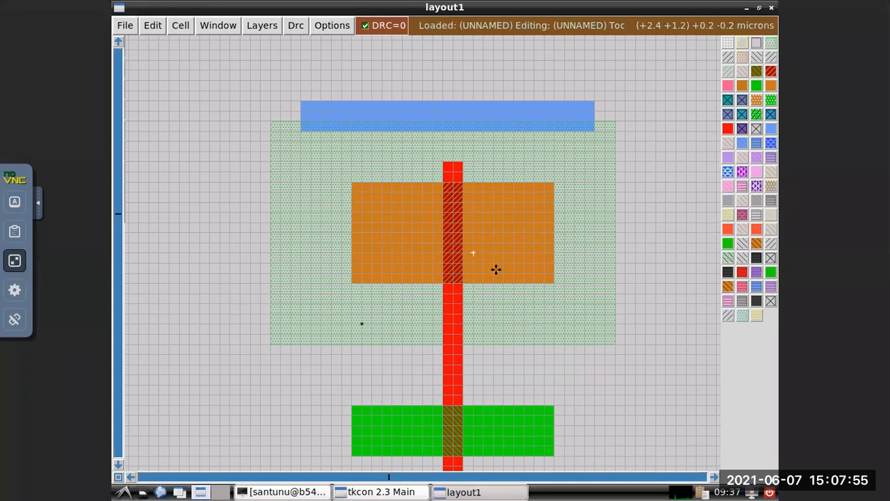
right_click(494, 274)
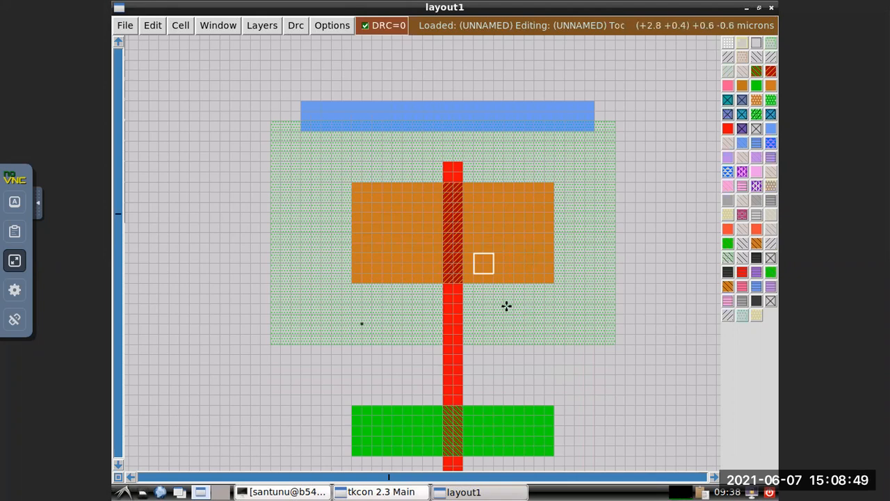
click(387, 493)
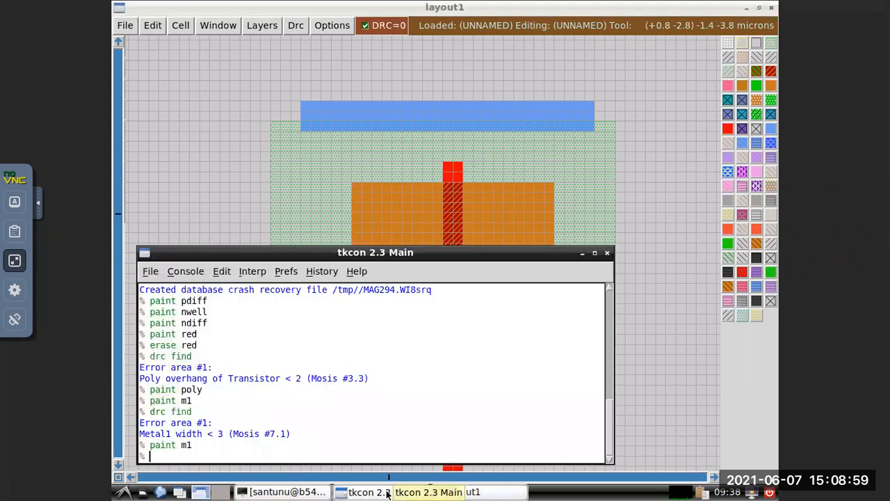
text(paint)
text( p)
text(dd)
key(Return)
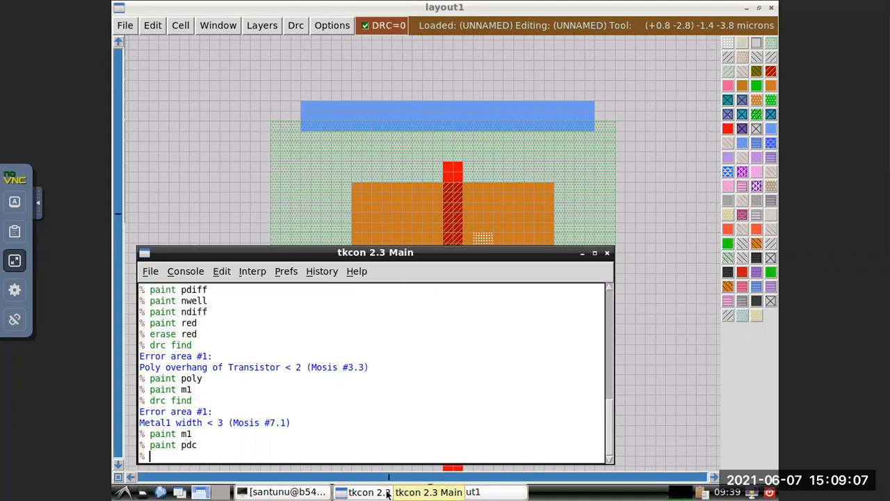
click(583, 254)
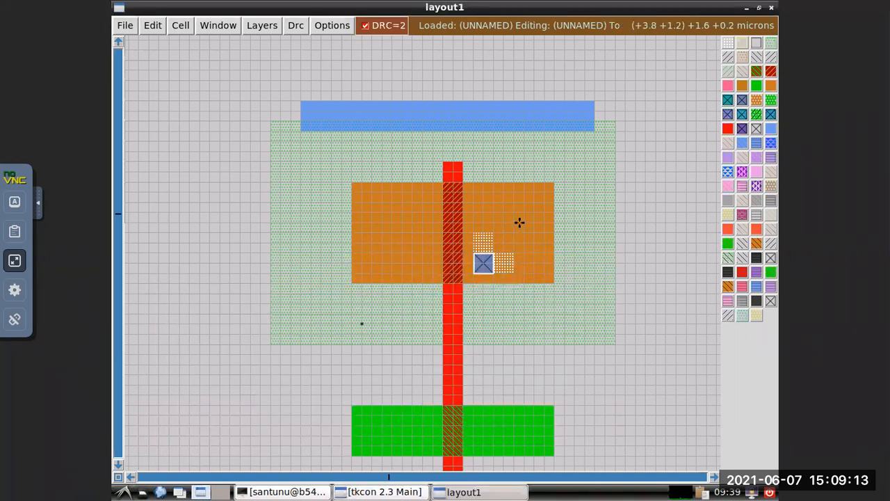
Check which design rules the small p-diffusion contact violates with the command drc find, and put the console away.
click(371, 493)
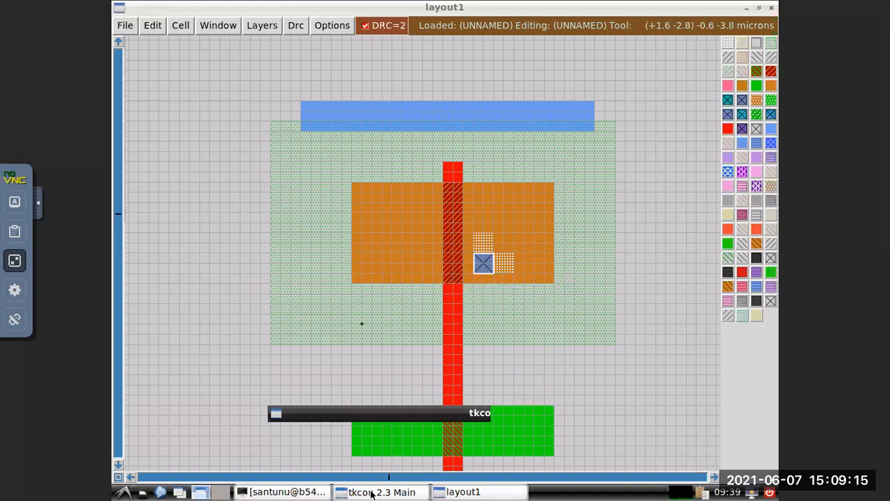
text(f)
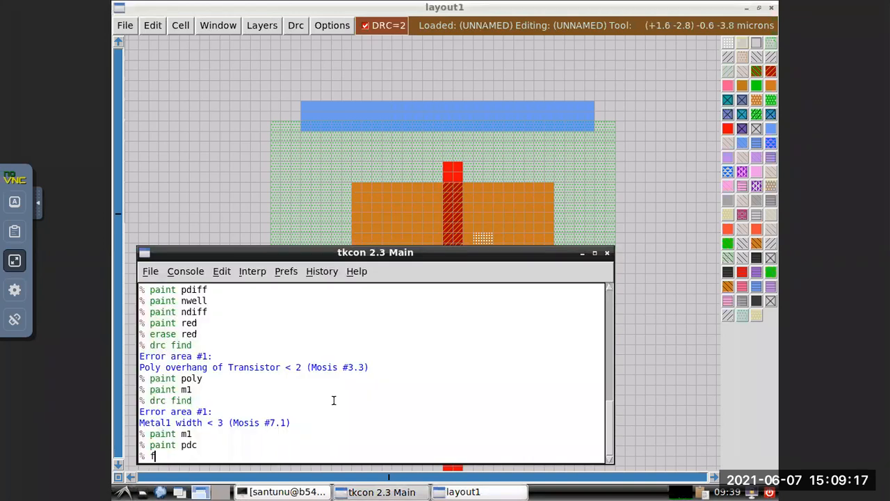
text(ind drc)
key(BackSpace)
key(BackSpace)
key(BackSpace)
key(BackSpace)
key(BackSpace)
key(BackSpace)
key(BackSpace)
key(BackSpace)
text(drc find)
key(Return)
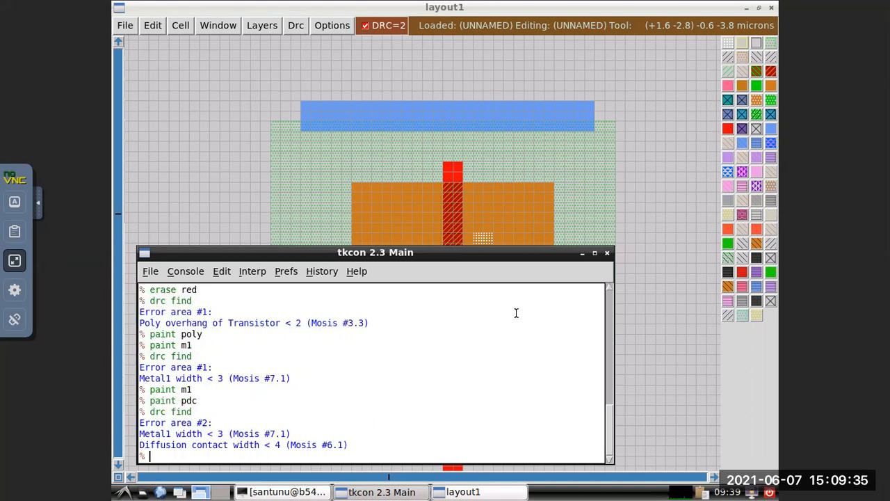
click(582, 255)
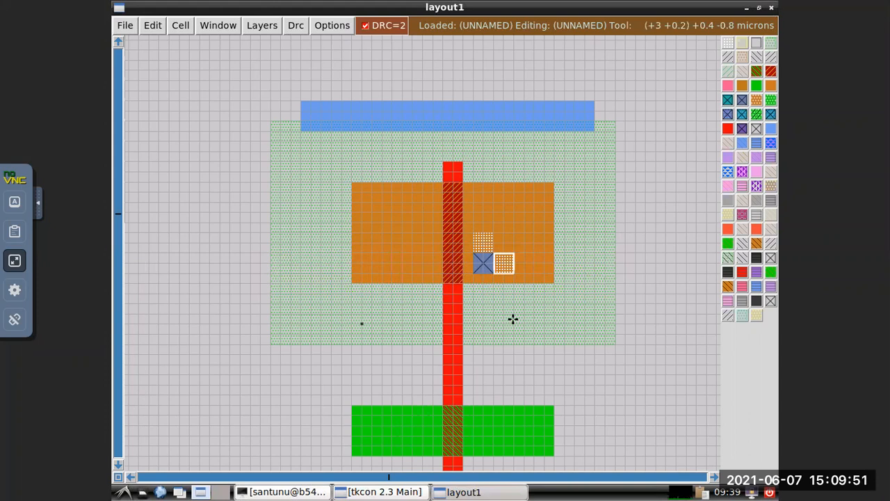
Extend the p-diffusion contact upward by placing a box about 0.4 by 0.4 microns directly above it and running paint pdc.
click(477, 251)
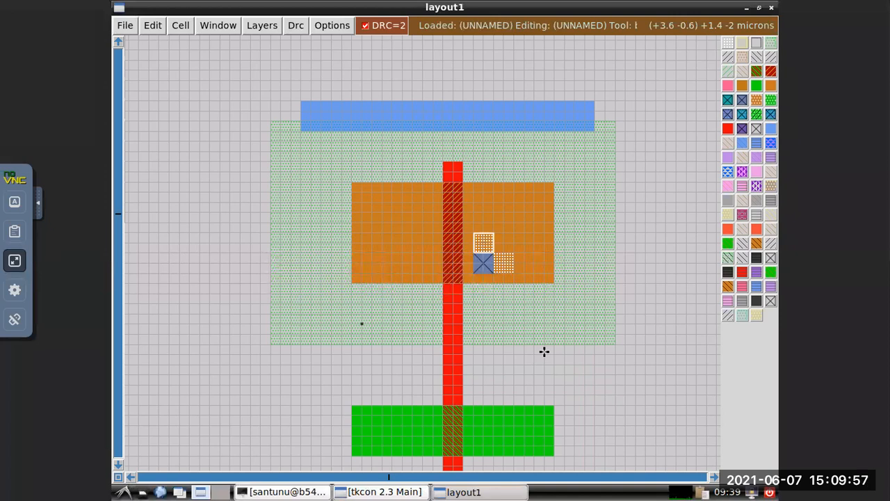
click(402, 492)
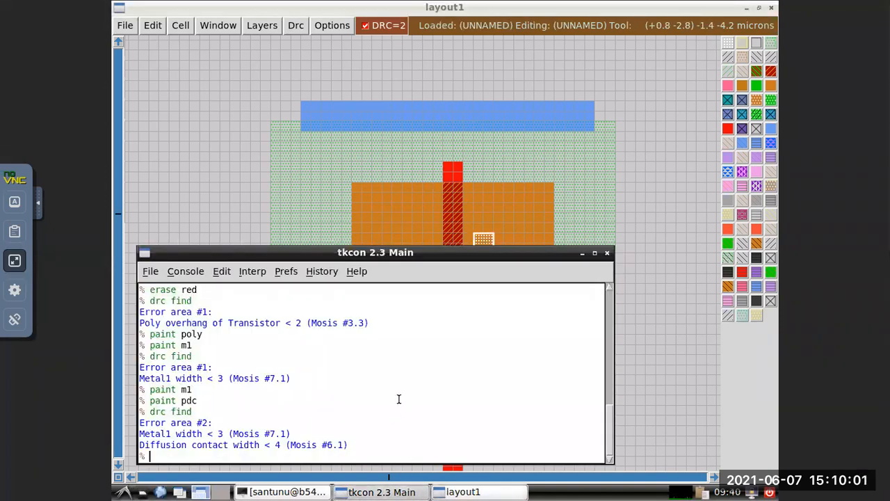
key(Up)
key(Up)
key(Return)
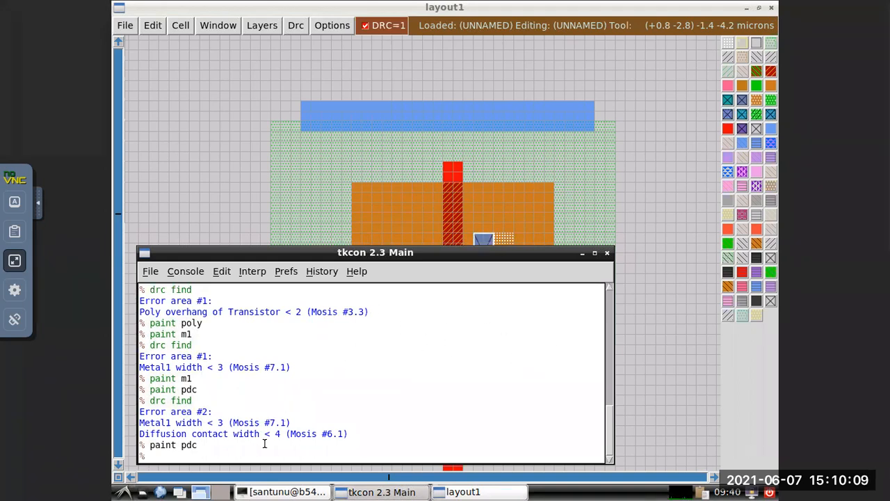
Locate the remaining design rule error of the heightened p-diffusion contact with drc find, and return to the layout.
key(Up)
key(Up)
key(Return)
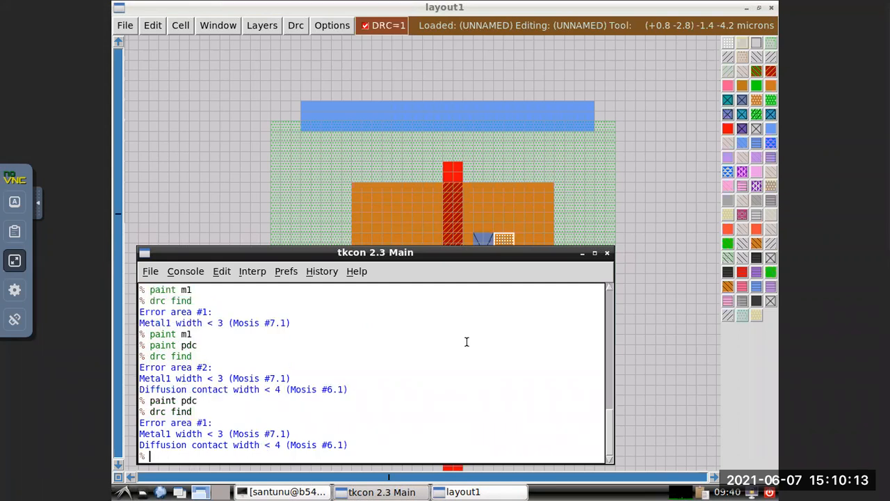
click(582, 253)
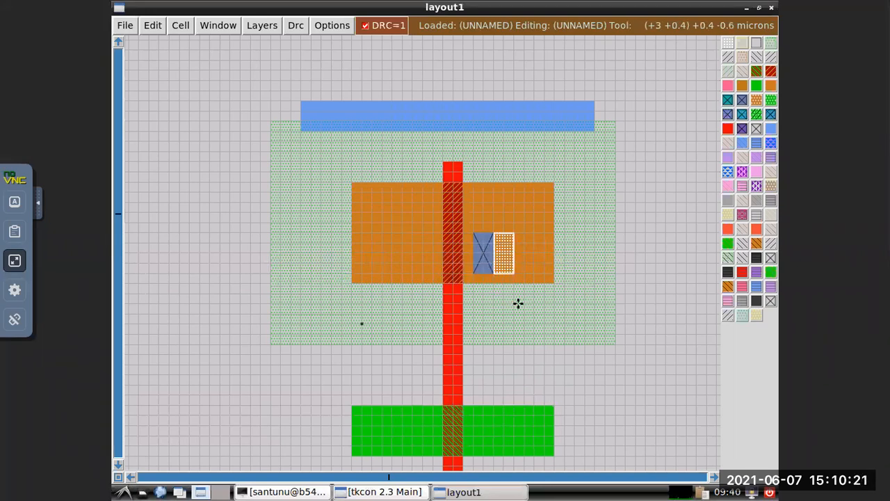
Widen the p-diffusion contact by placing a box about 0.4 by 0.8 microns along its right side and running paint pdc.
click(494, 232)
click(515, 277)
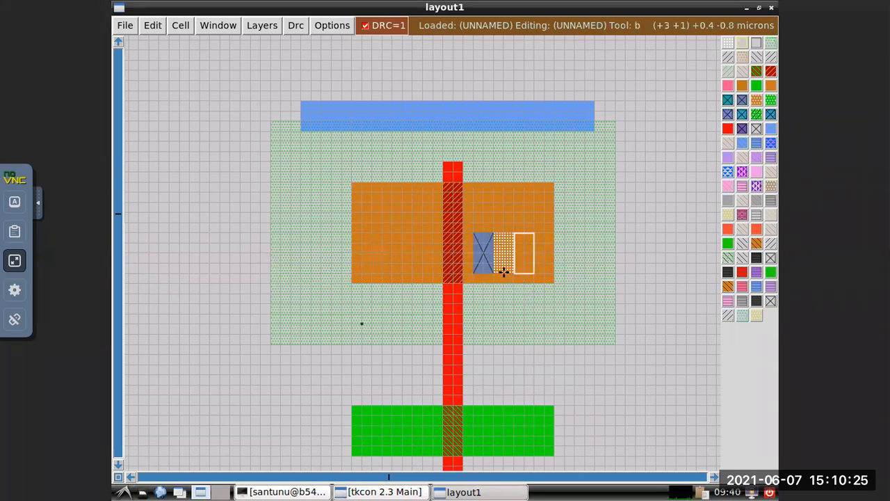
click(498, 270)
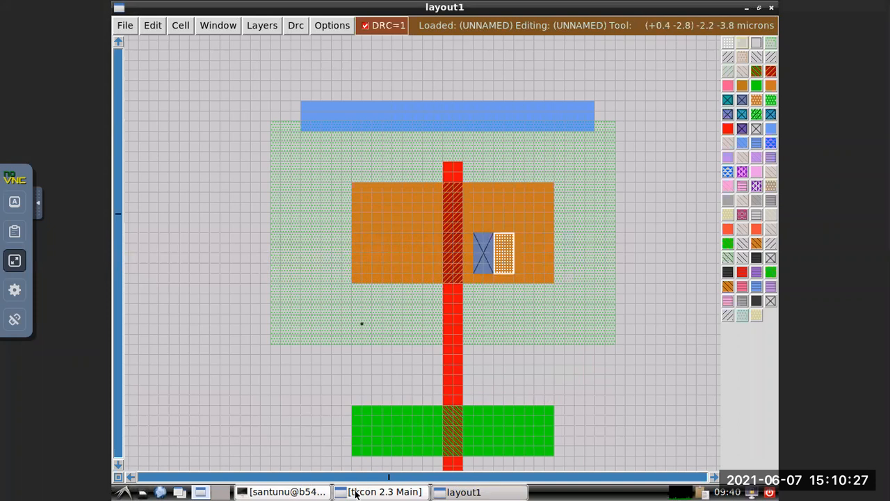
click(394, 493)
key(Up)
key(Up)
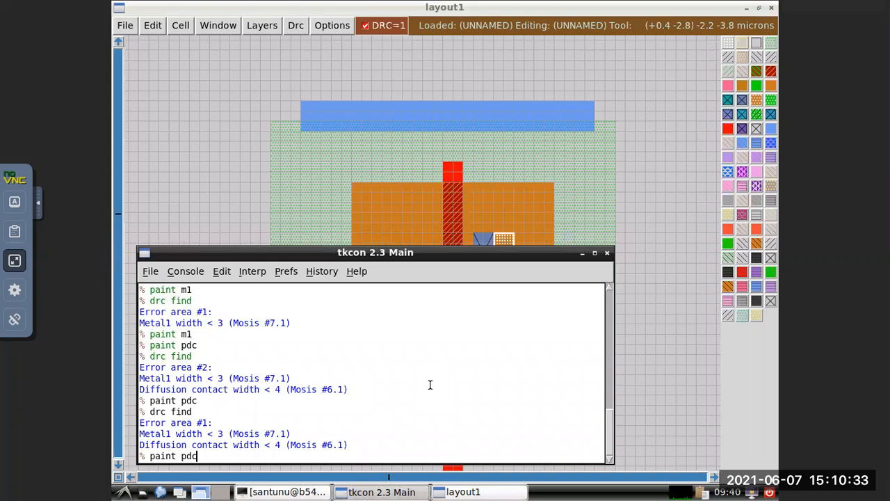
key(Return)
click(585, 191)
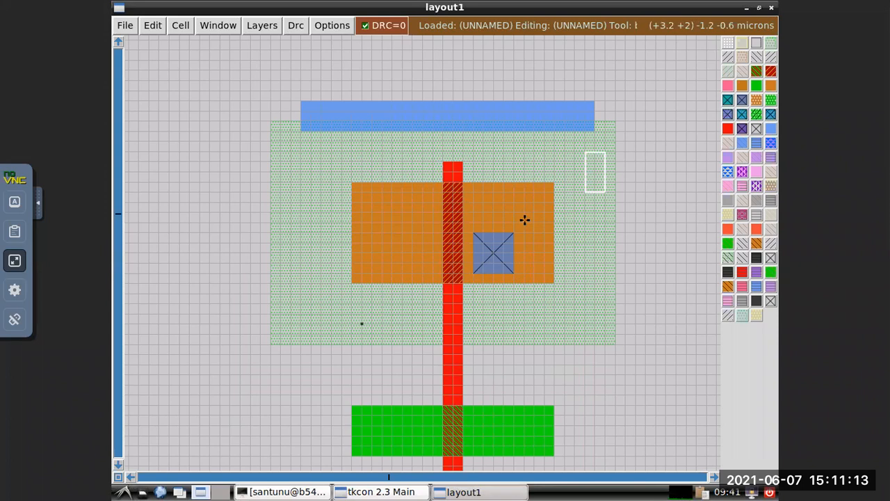
Add a second contact about 0.8 by 0.8 microns above the first, flush with the p-diffusion's upper edge, using paint pdc.
click(473, 183)
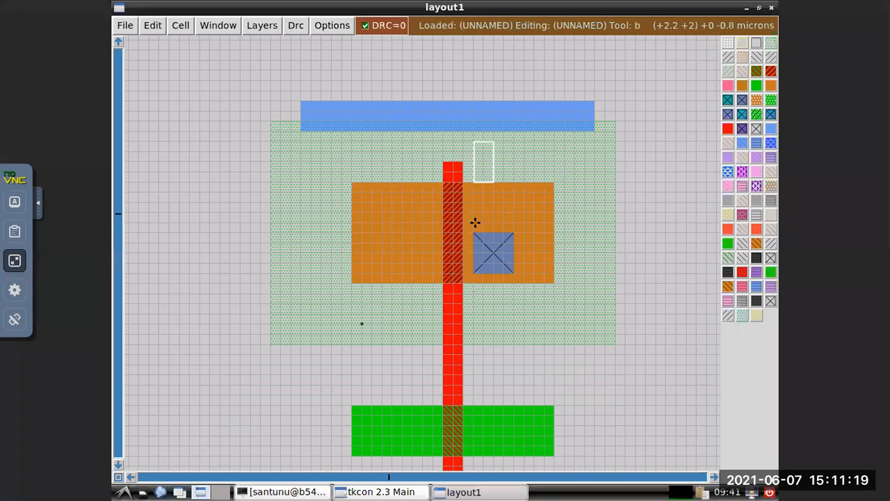
click(513, 222)
click(473, 222)
click(504, 222)
click(476, 223)
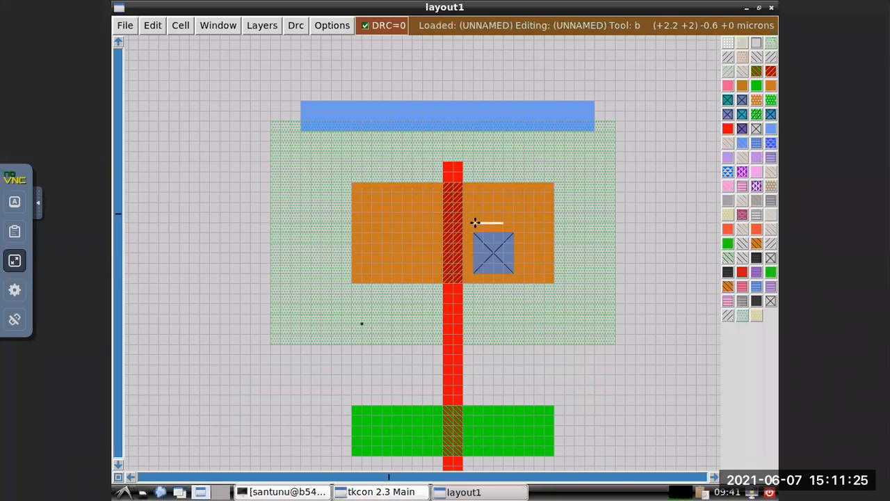
right_click(475, 185)
right_click(505, 185)
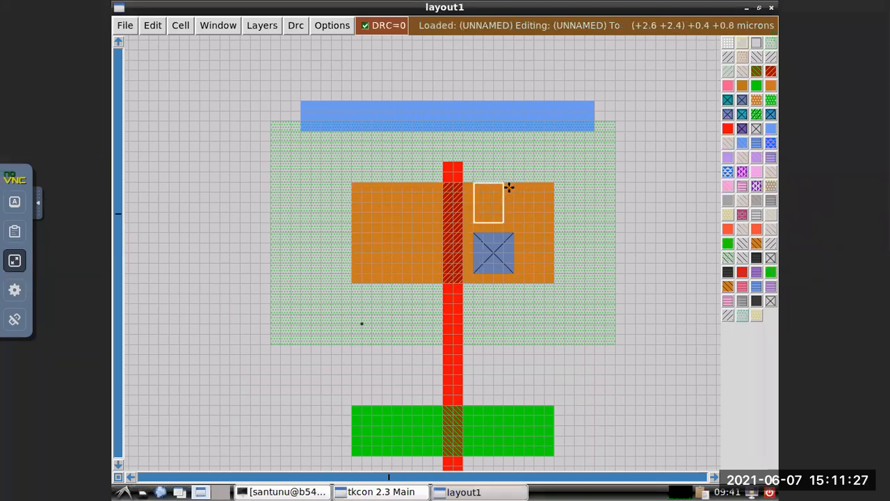
right_click(510, 185)
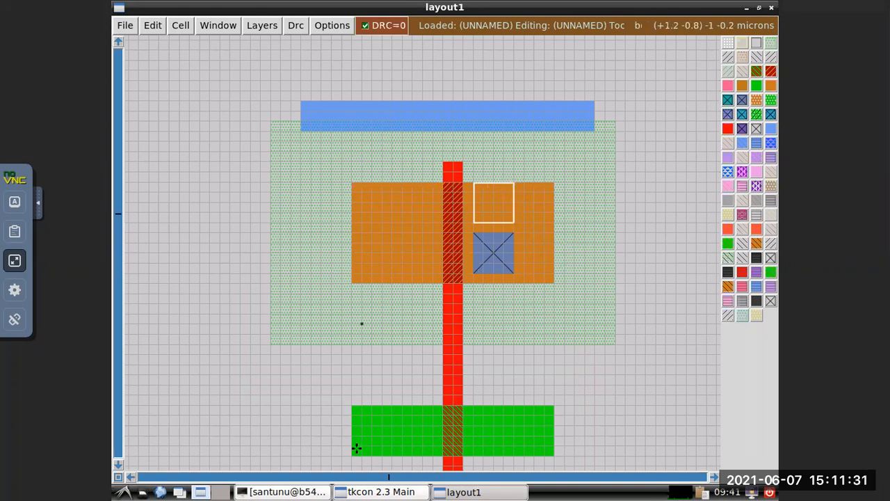
click(385, 493)
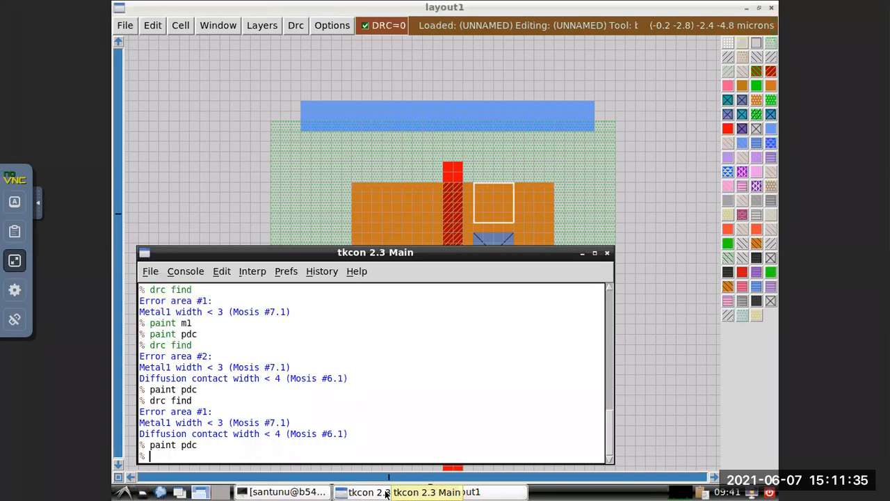
key(Up)
key(Return)
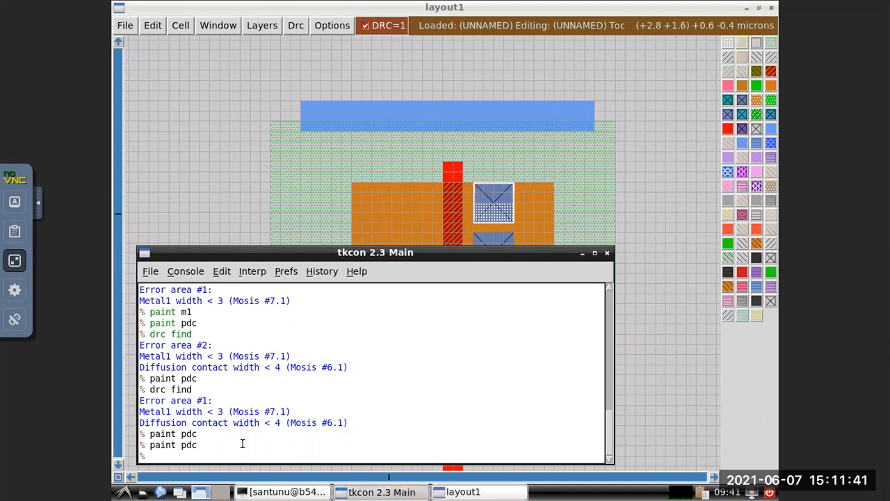
Check which design rule the second p-diffusion contact violates with drc find, and put the console away.
key(Up)
key(Up)
key(Up)
key(Return)
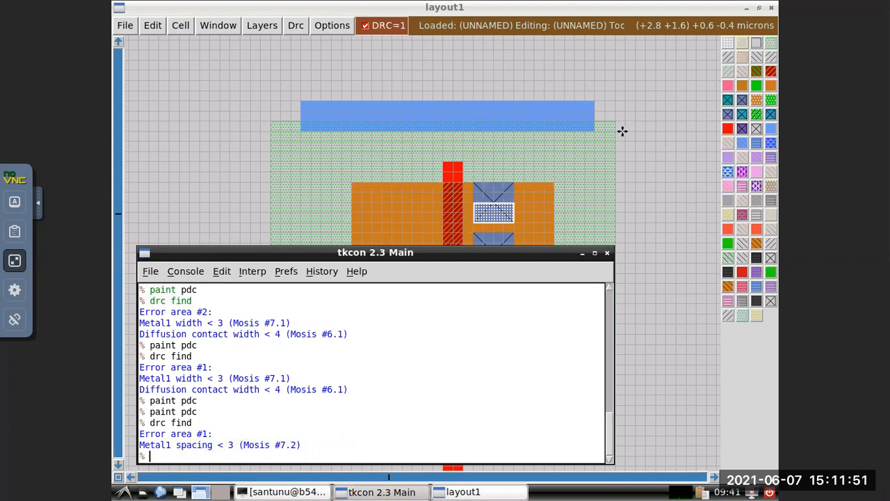
click(584, 254)
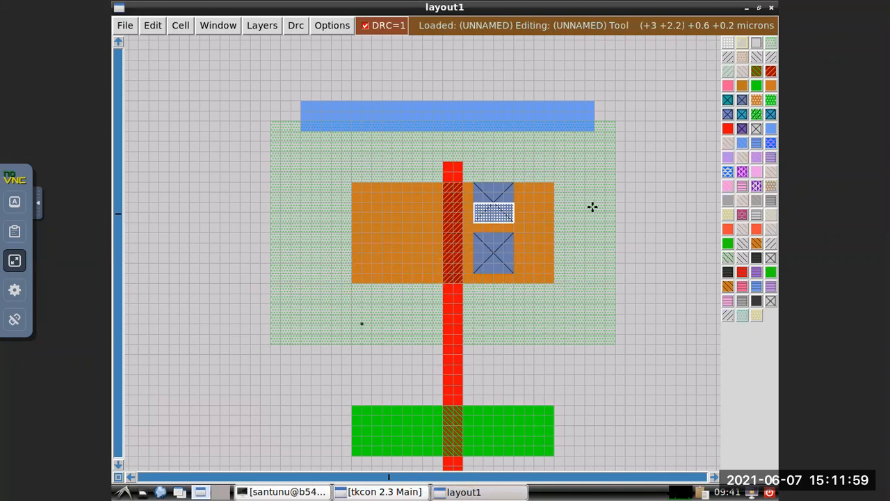
Place the box over the whole upper p-diffusion contact, about 0.8 by 0.8 microns, and remove it with the command erase pdc.
click(475, 183)
click(474, 223)
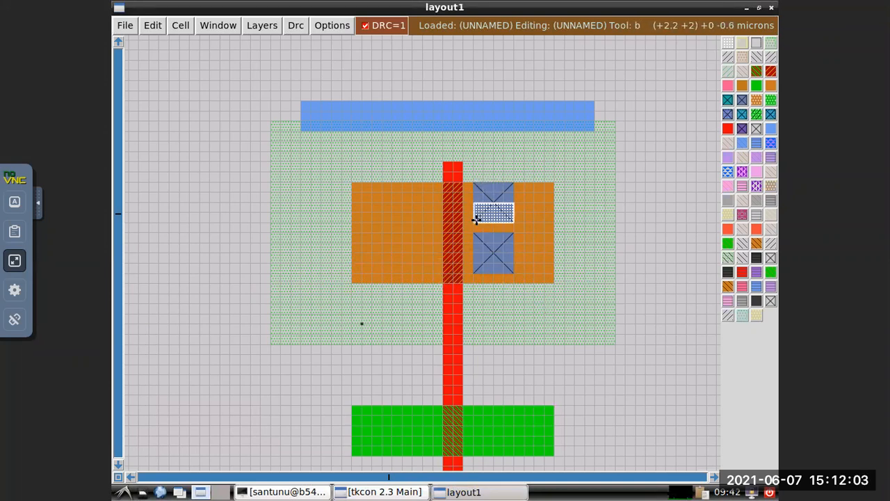
right_click(509, 184)
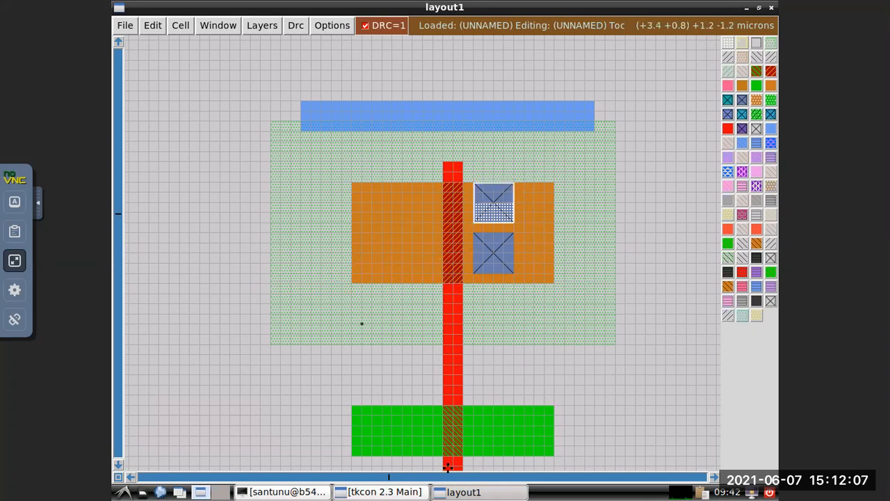
click(467, 492)
click(389, 492)
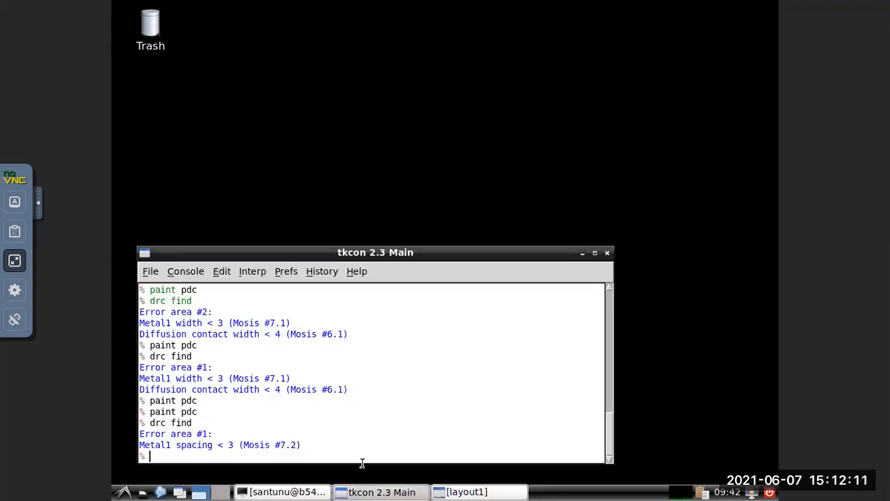
text(erase pdc)
key(Return)
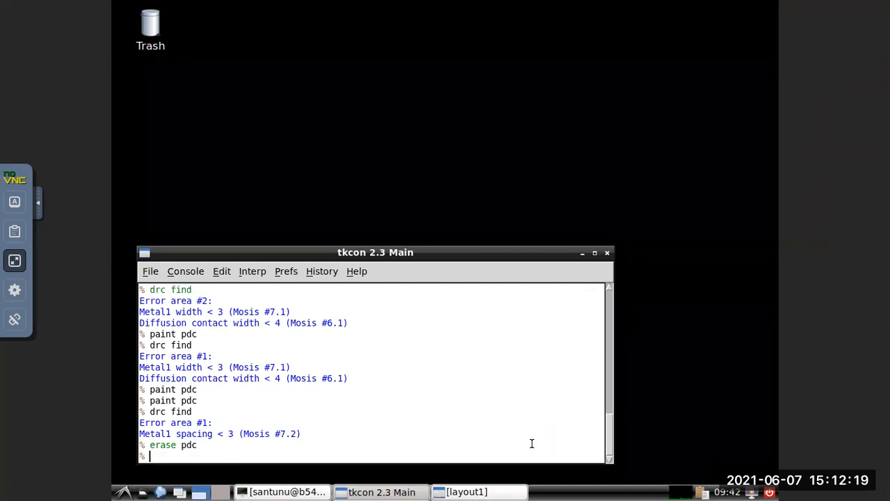
Bring the layout back and place a box about 0.8 by 0.8 microns exactly over the hole left in the p-diffusion.
click(582, 253)
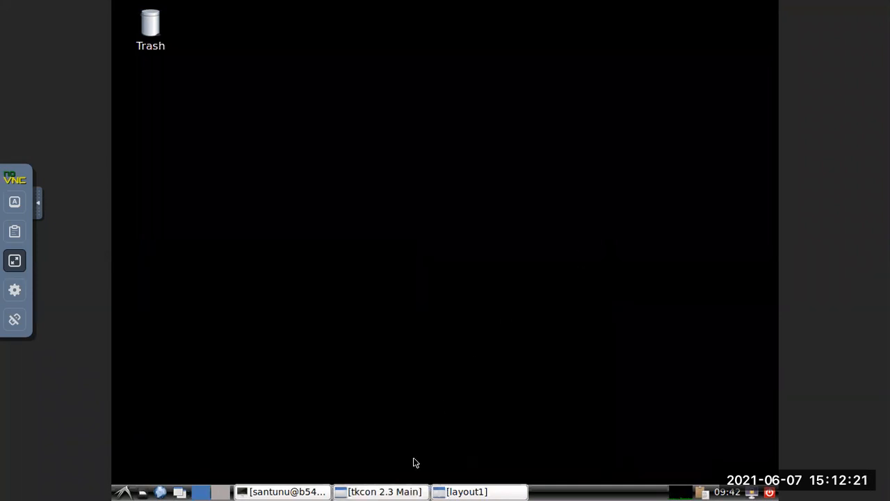
click(470, 491)
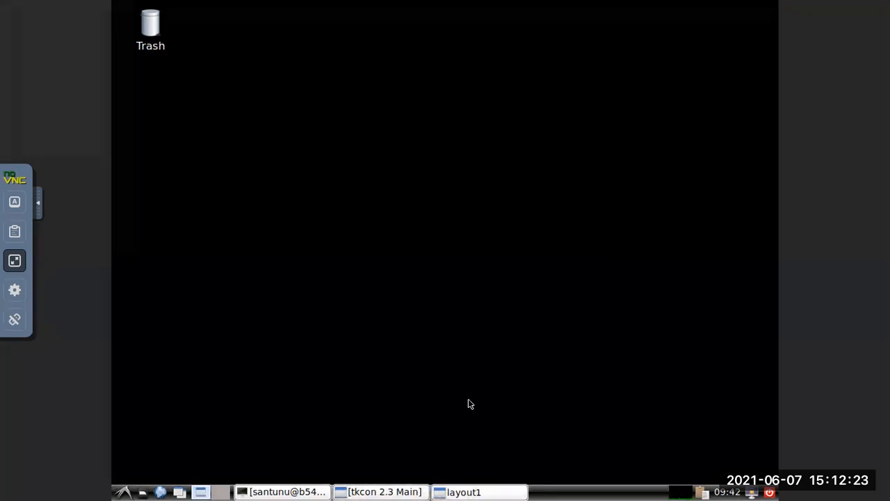
click(473, 494)
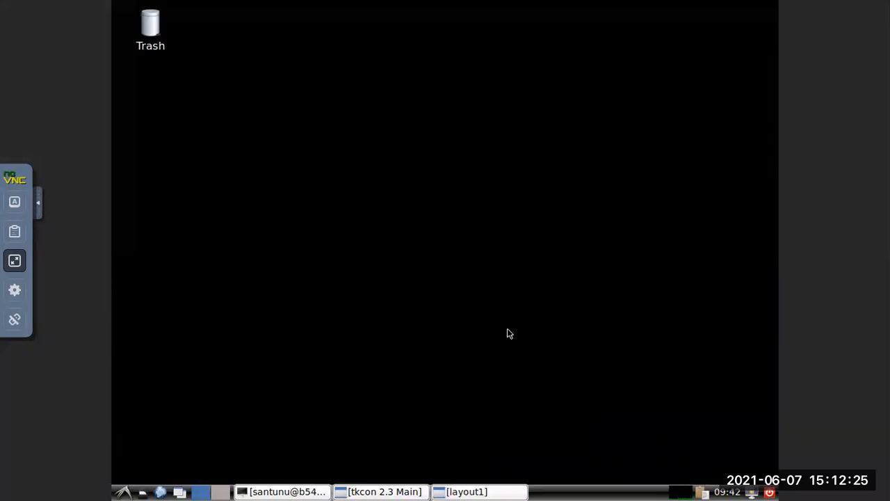
click(479, 493)
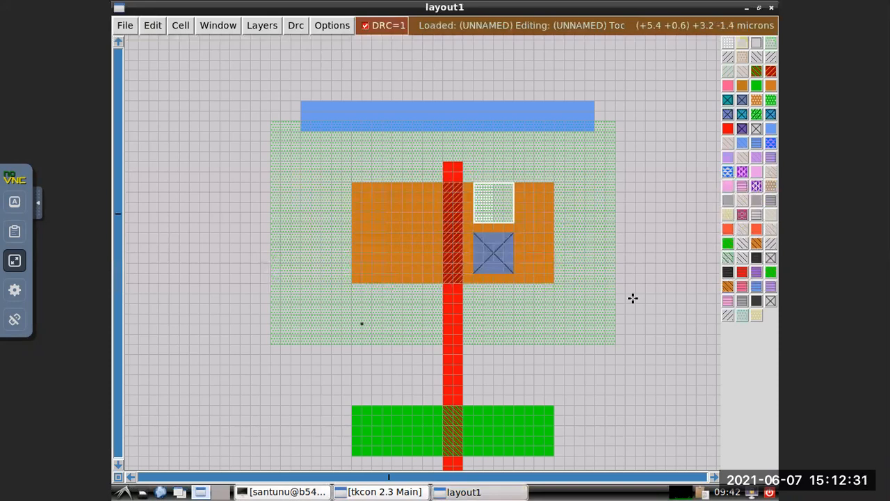
click(602, 240)
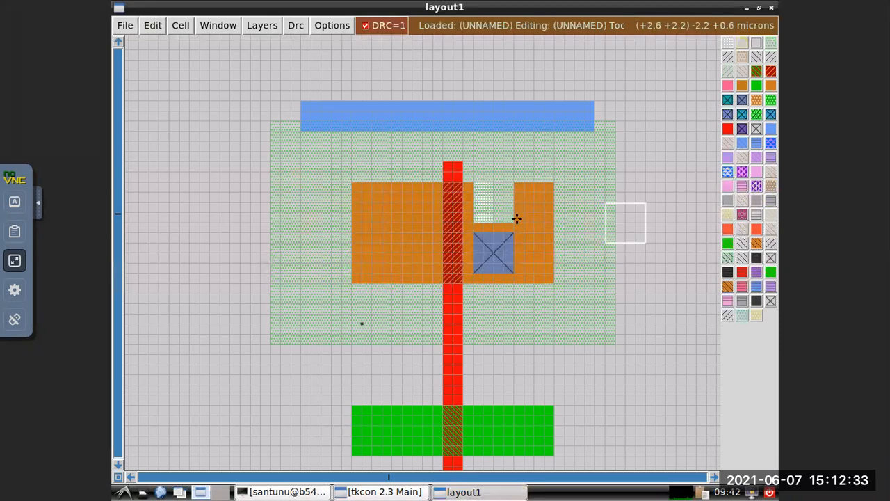
click(587, 284)
click(493, 210)
click(503, 214)
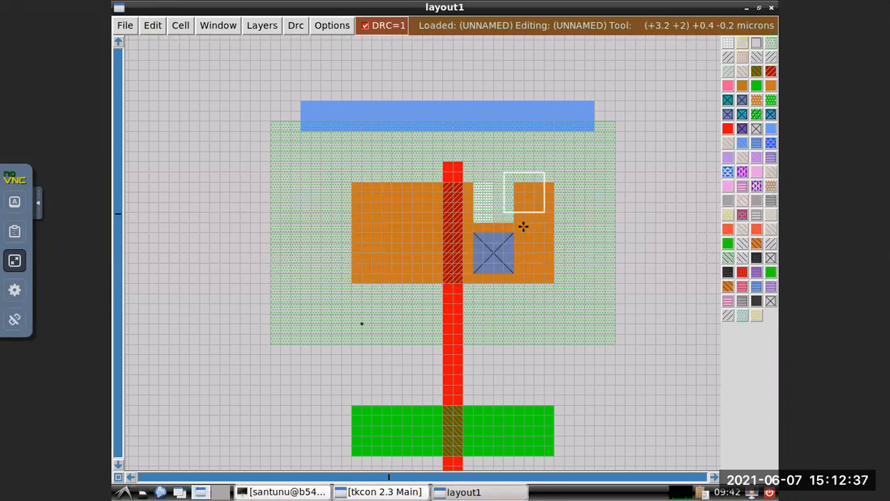
click(472, 181)
click(511, 221)
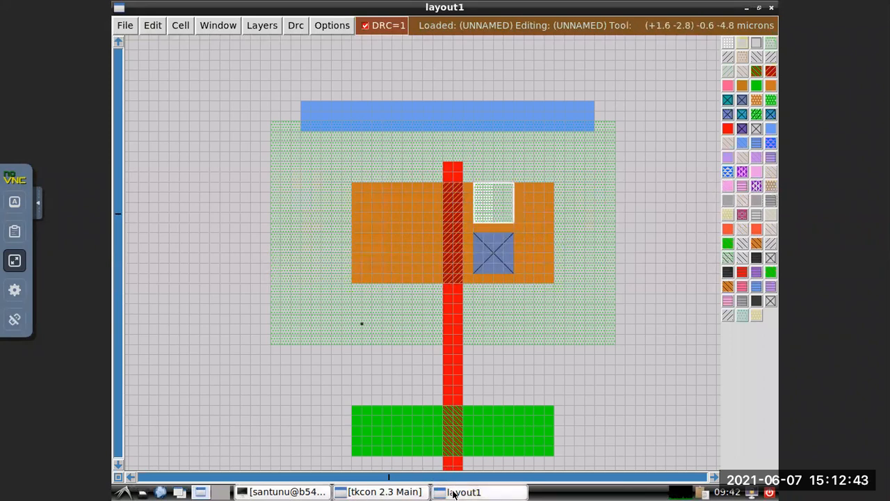
Fill the boxed hole above the remaining contact with p-diffusion using the command paint pdiff.
click(379, 491)
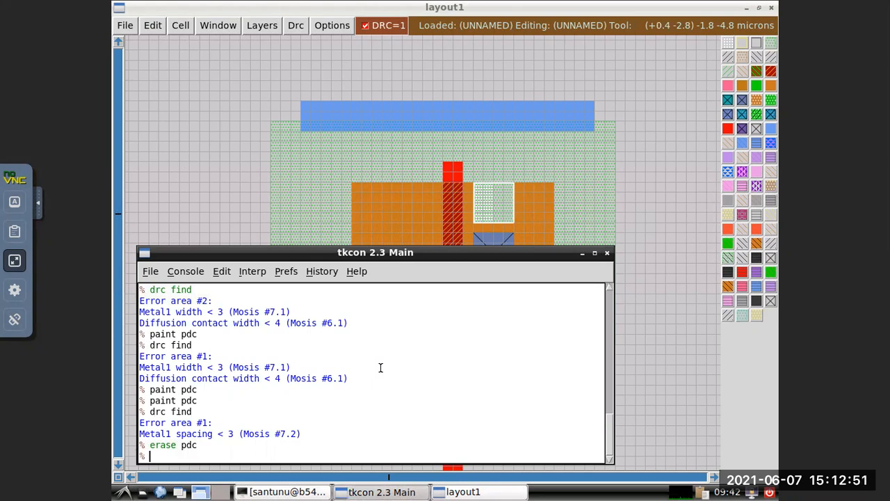
text(paint pdiff)
key(Return)
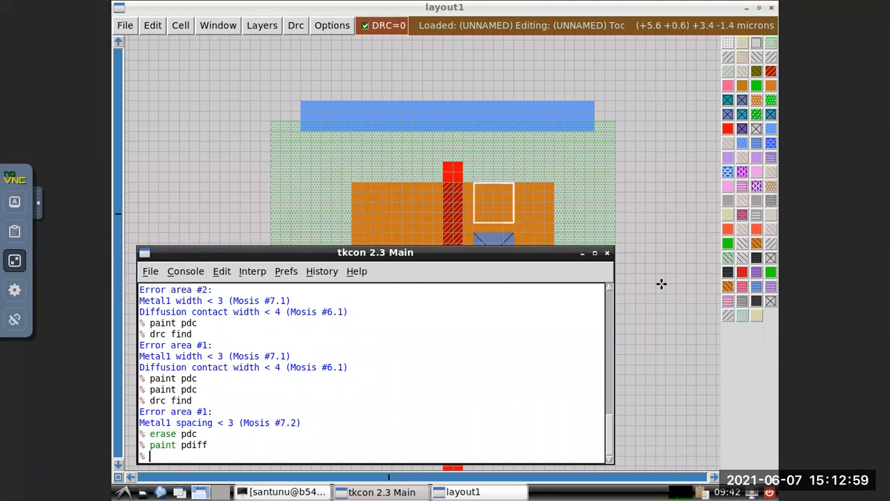
Extend the p-diffusion contact upward by placing a box about 0.8 by 0.8 microns directly on its upper edge and running paint pdc.
click(639, 243)
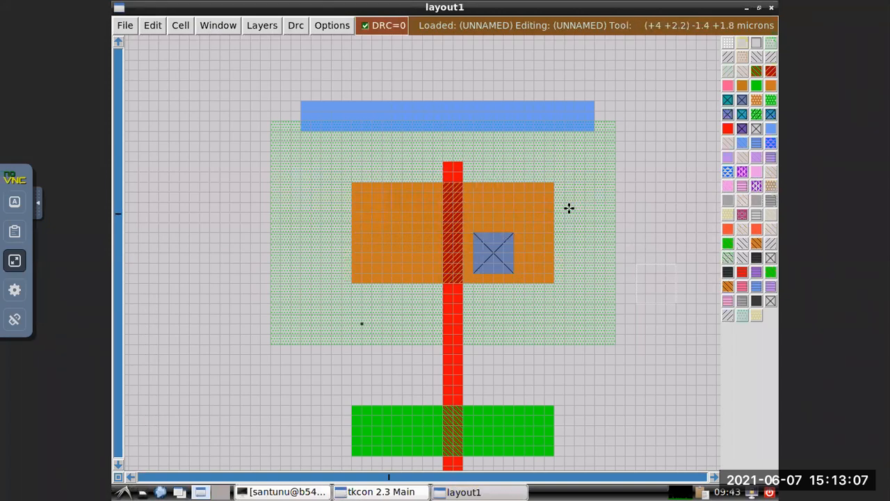
click(472, 193)
click(513, 232)
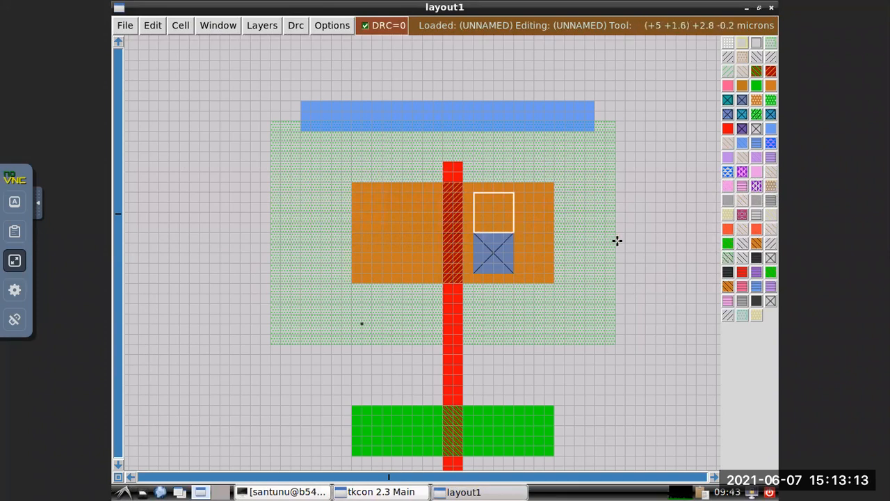
click(376, 489)
text(paint p)
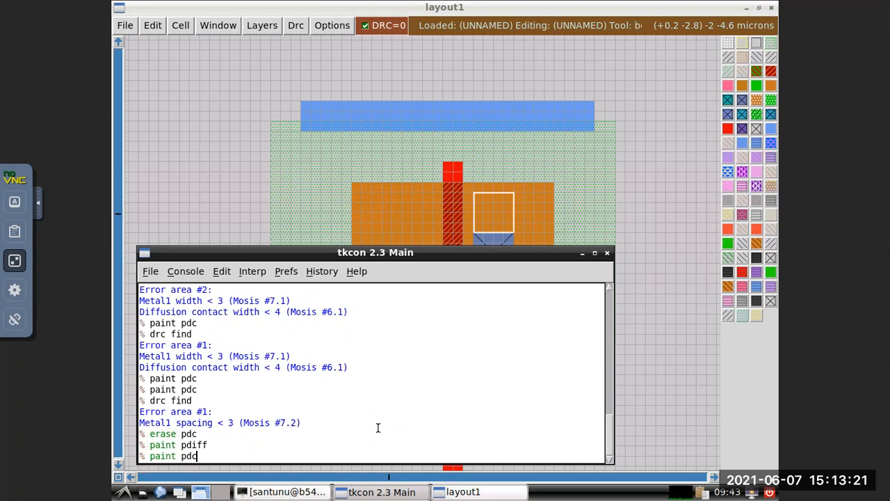
text(dc)
key(Return)
Trim the p-diffusion's right end by placing a box about 0.6 by 2 microns over it and running erase pdiff.
click(586, 192)
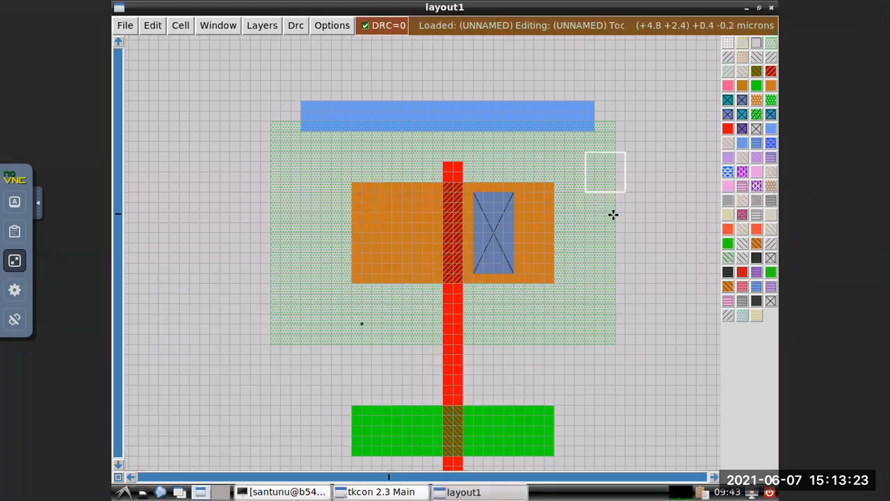
click(523, 183)
right_click(554, 282)
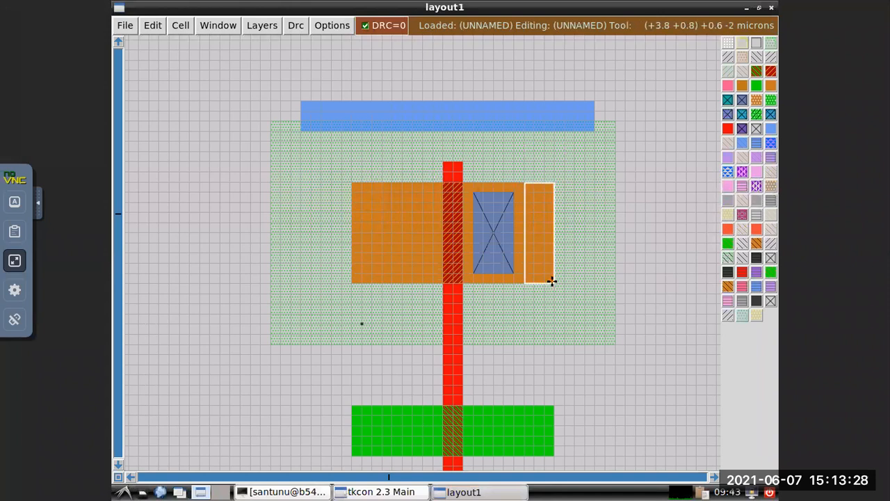
click(324, 492)
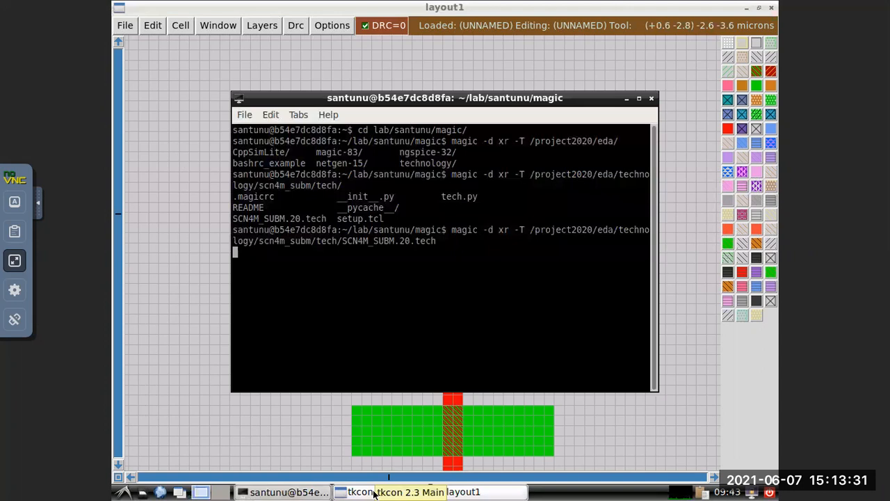
click(374, 492)
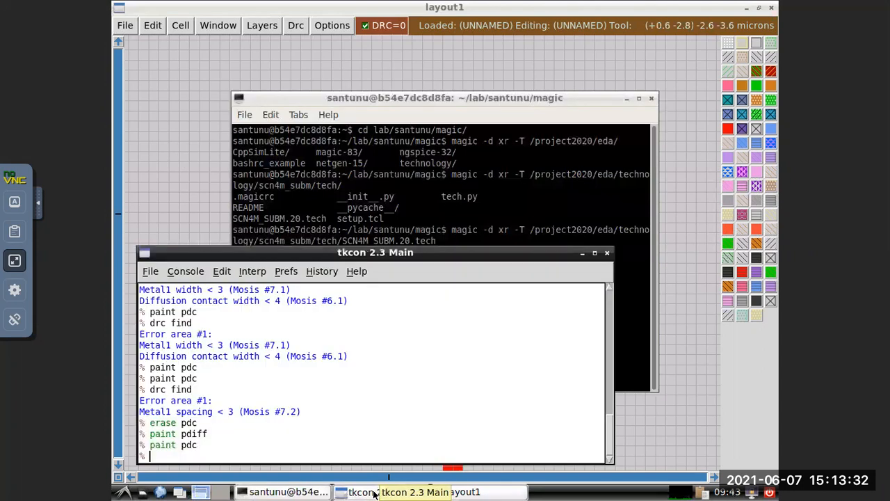
click(626, 99)
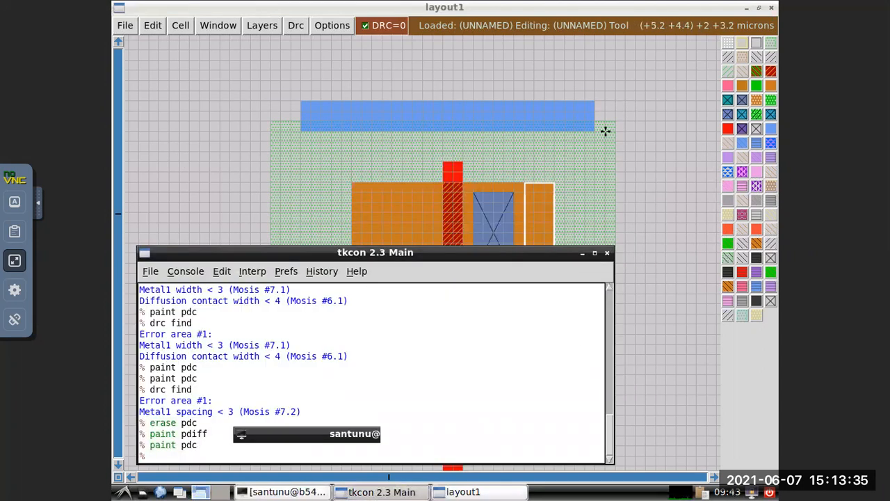
text(erad)
text(se )
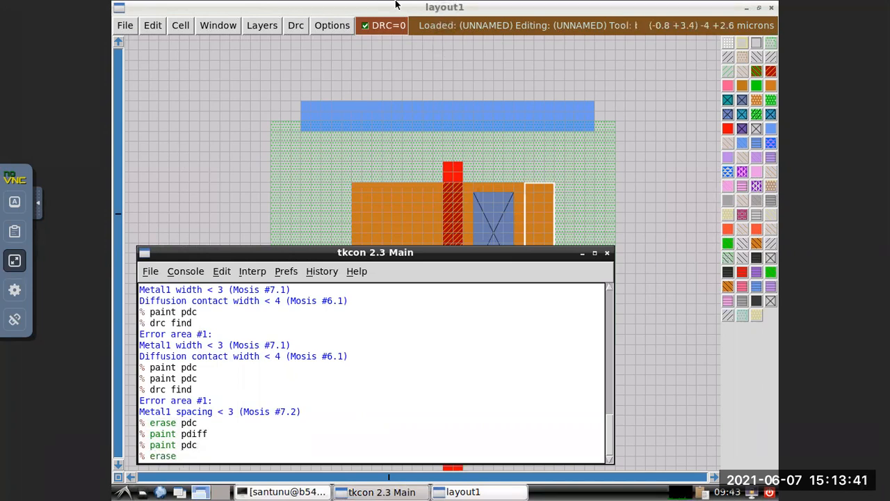
text(pdiff)
key(Return)
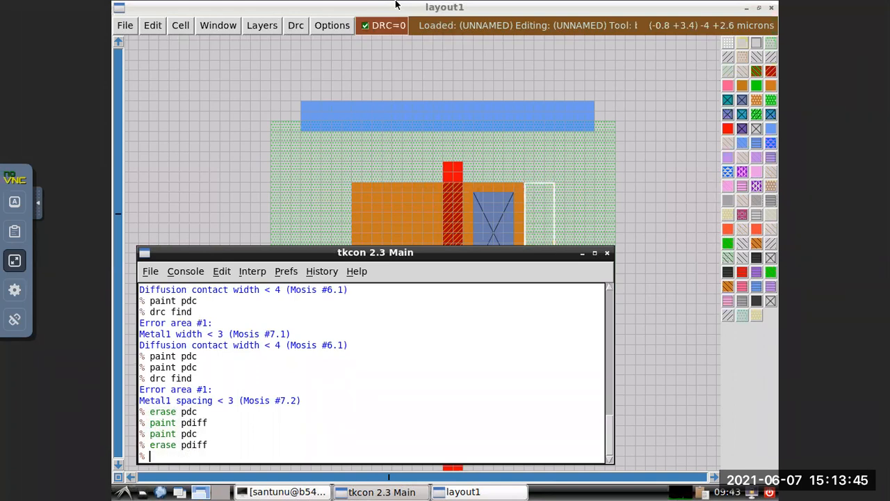
Add a p-diffusion contact about 0.8 by 1.6 microns to the left of the gate, level with the right contact, using paint pdc.
click(606, 152)
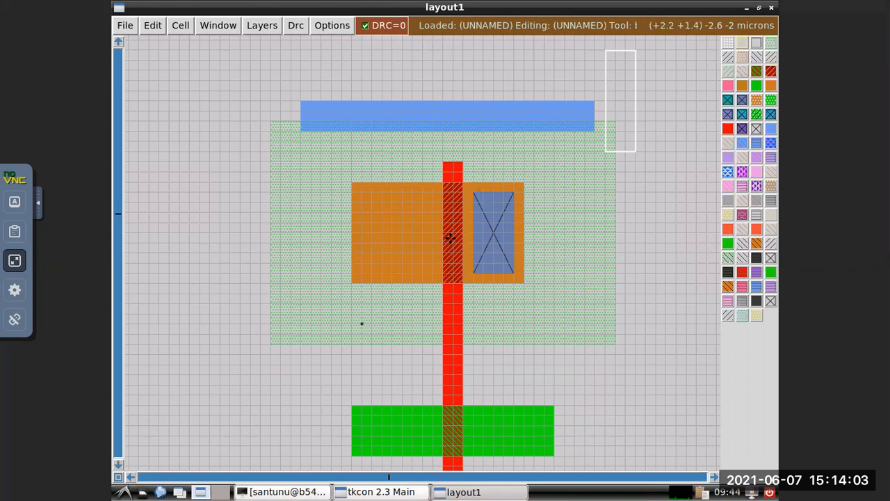
click(431, 193)
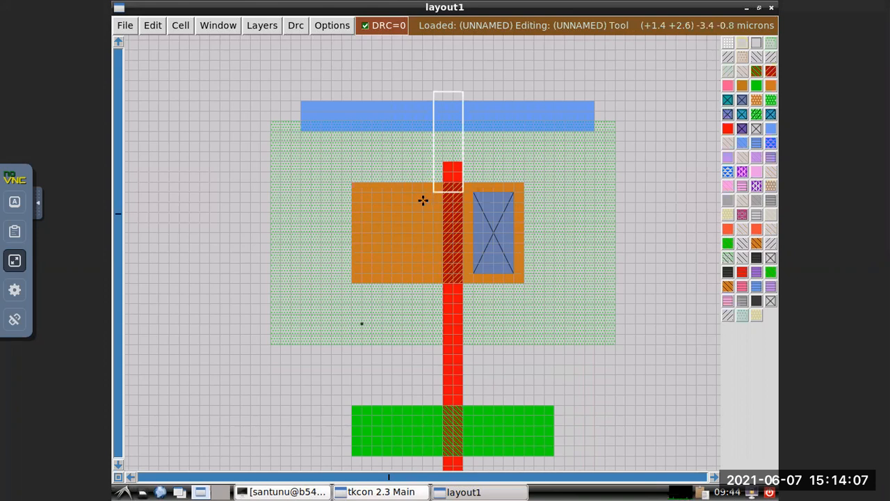
right_click(391, 271)
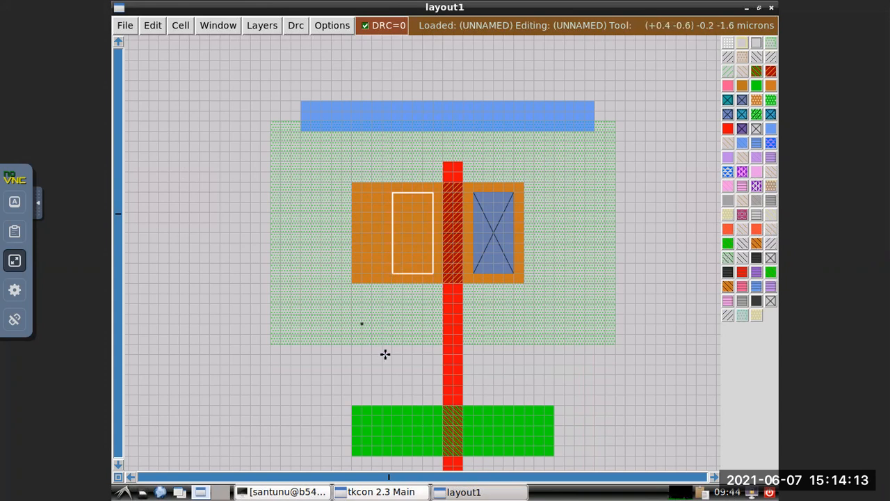
click(381, 491)
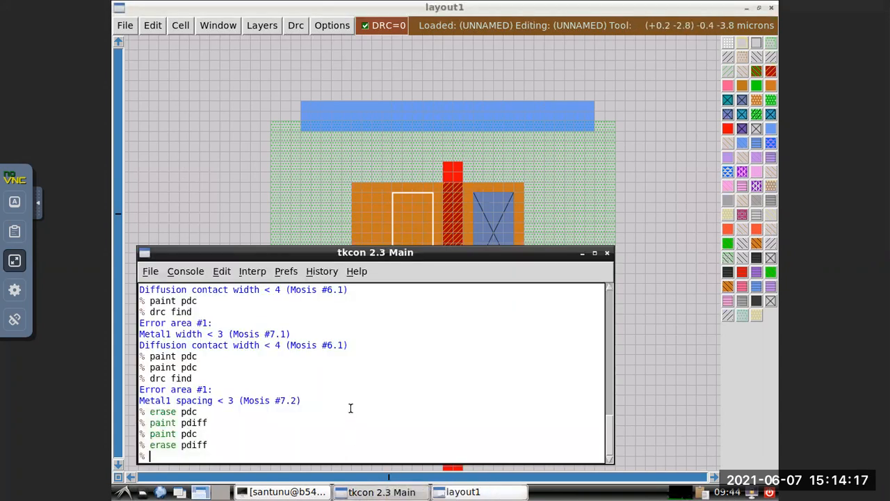
text(paint pdc)
key(Return)
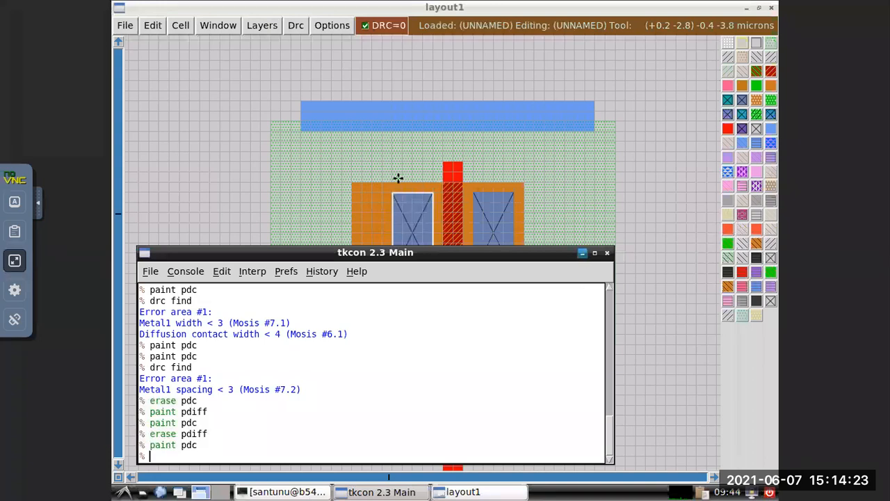
Trim the p-diffusion's left end by boxing about 0.6 by 2 microns of it and running erase pdiff, and put the console away.
click(360, 202)
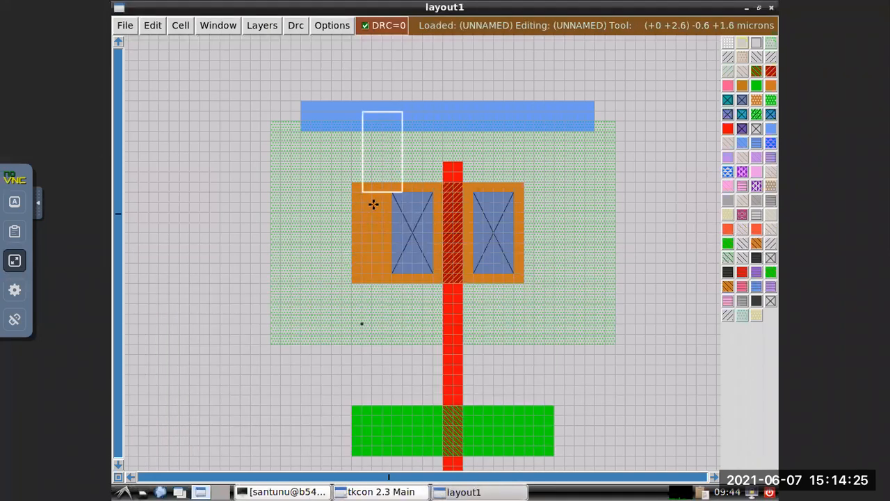
drag(382, 184, 353, 281)
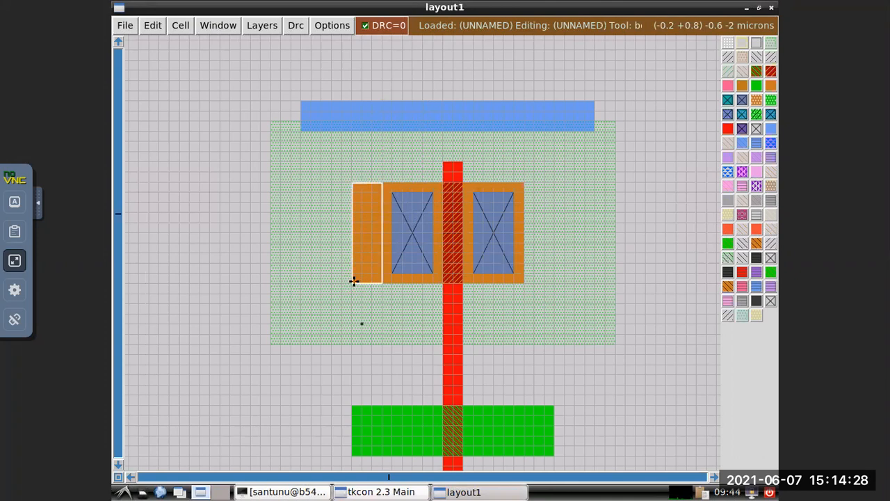
click(388, 491)
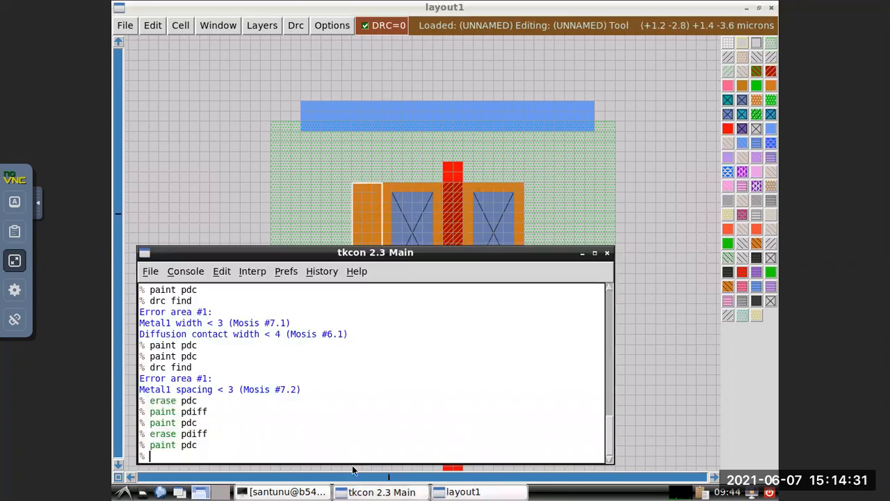
text(erase pdiff)
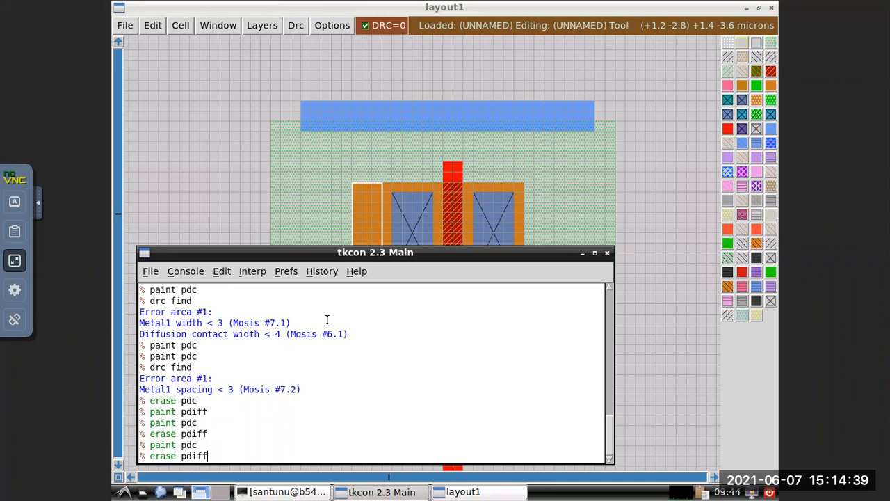
key(Return)
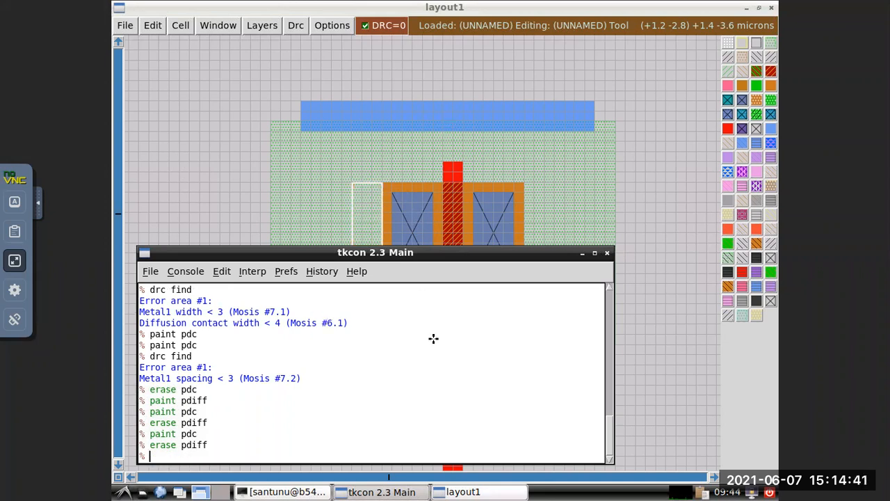
click(583, 253)
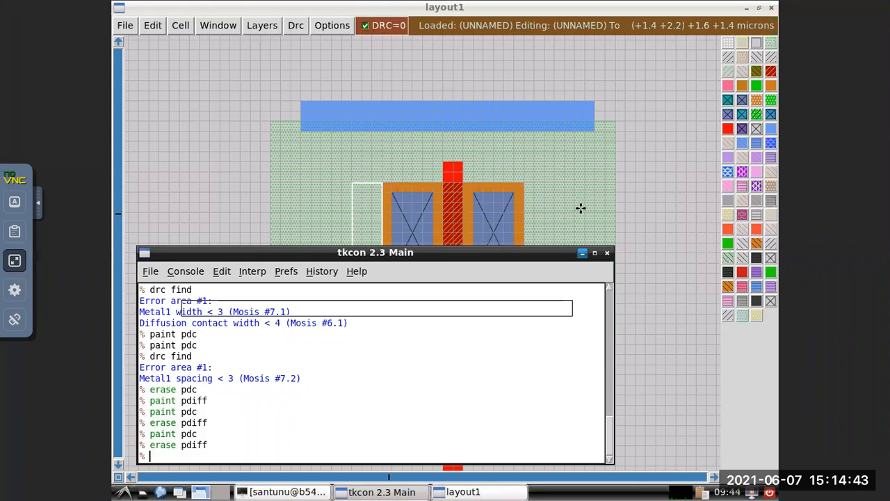
Try to extend the n-diffusion upward by placing a box about 4 by 0.4 microns along its upper edge and running paint ndiff.
click(614, 225)
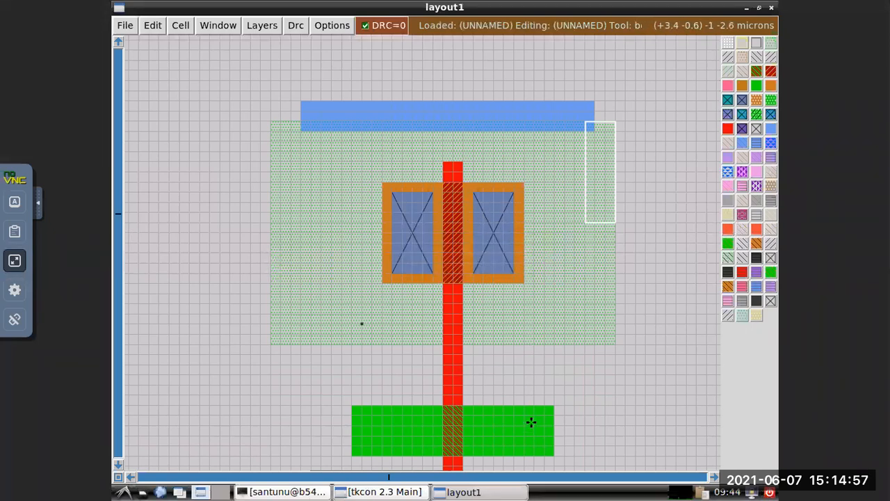
scroll(511, 312, down, 2)
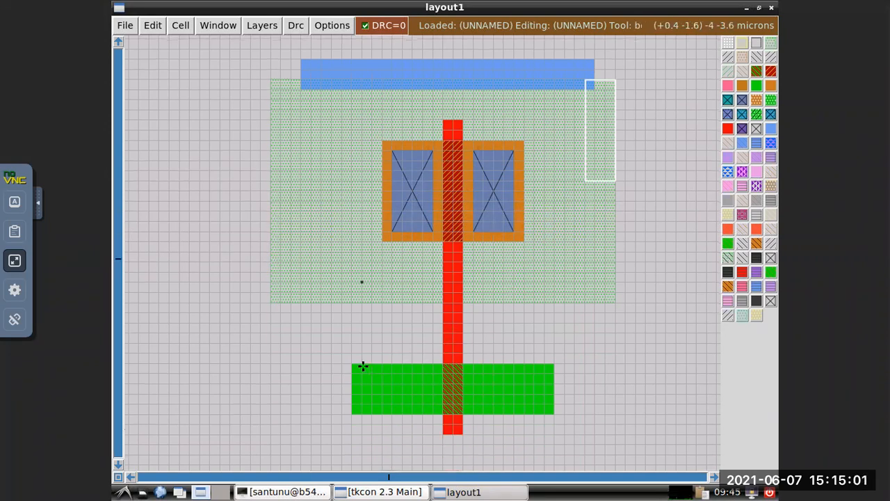
click(352, 343)
right_click(352, 343)
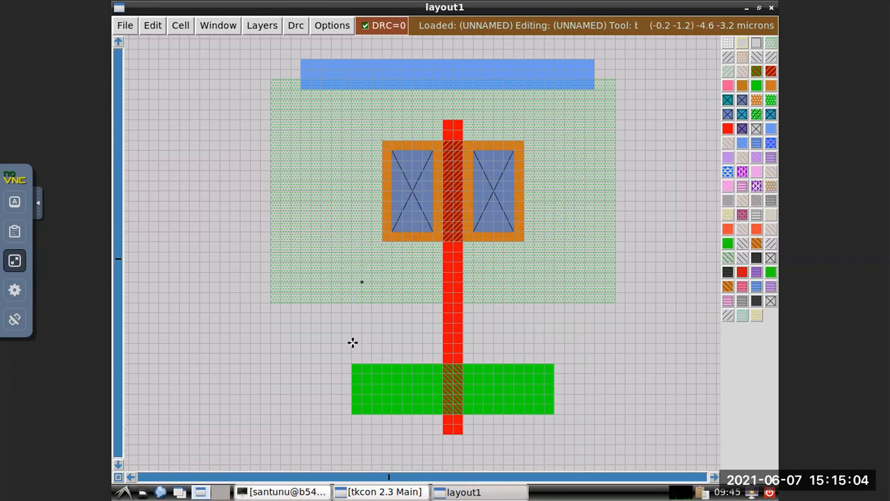
right_click(550, 363)
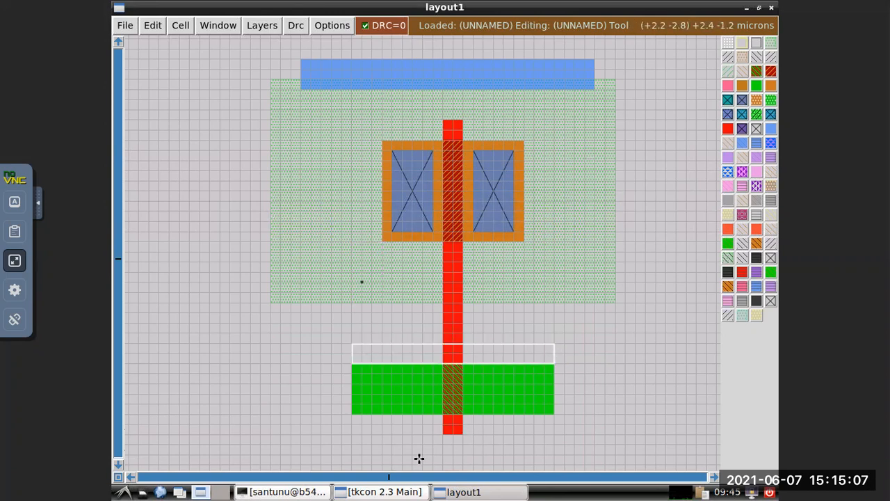
click(382, 492)
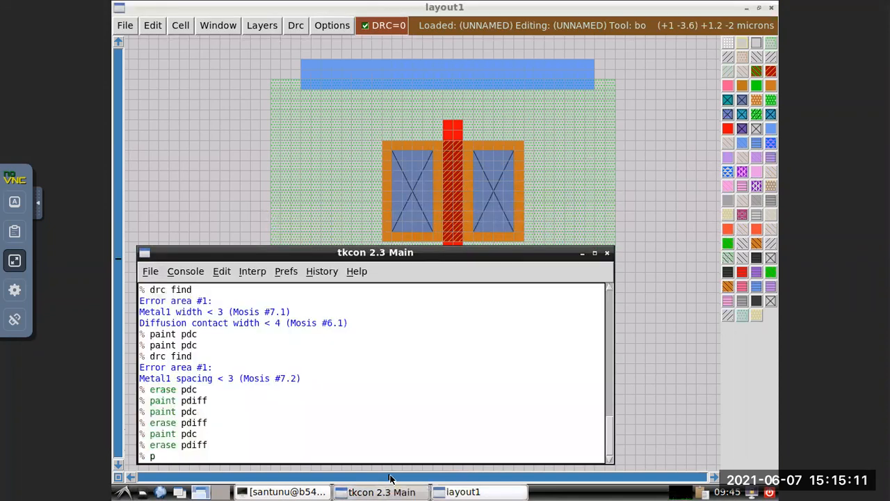
text(paint ndiff)
key(Return)
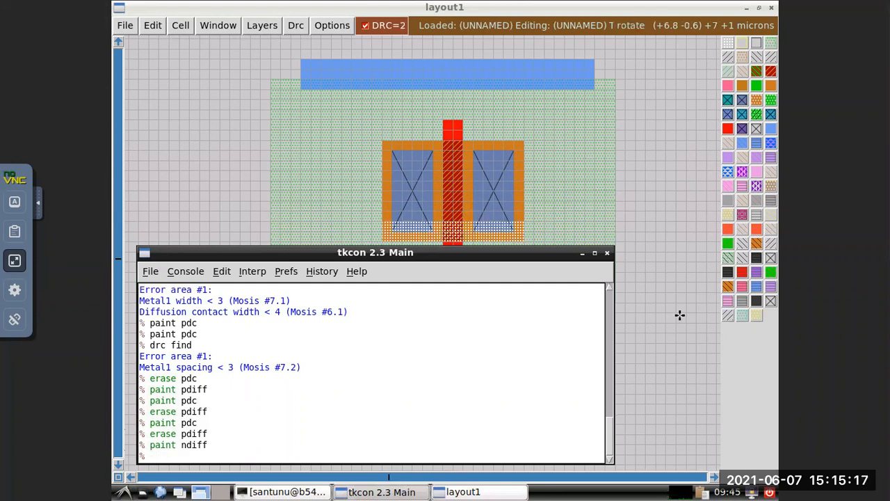
click(583, 255)
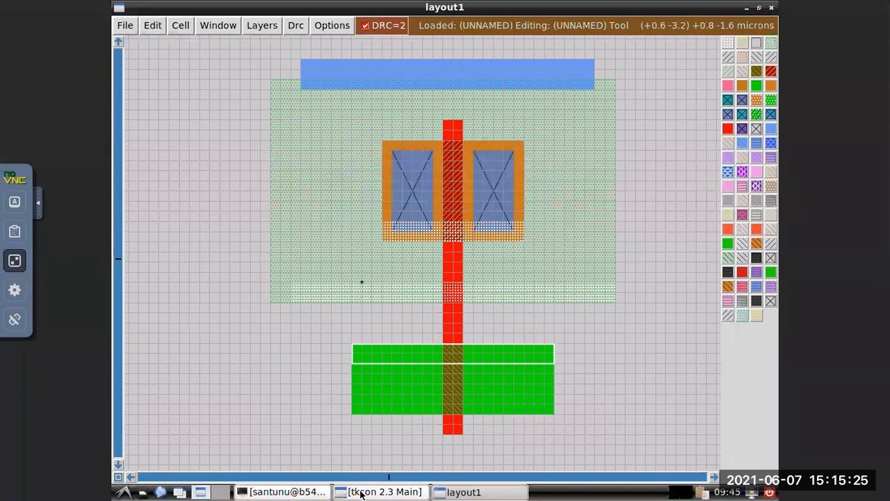
Query the design rule errors in the layout with drc find, and put the console away.
click(383, 492)
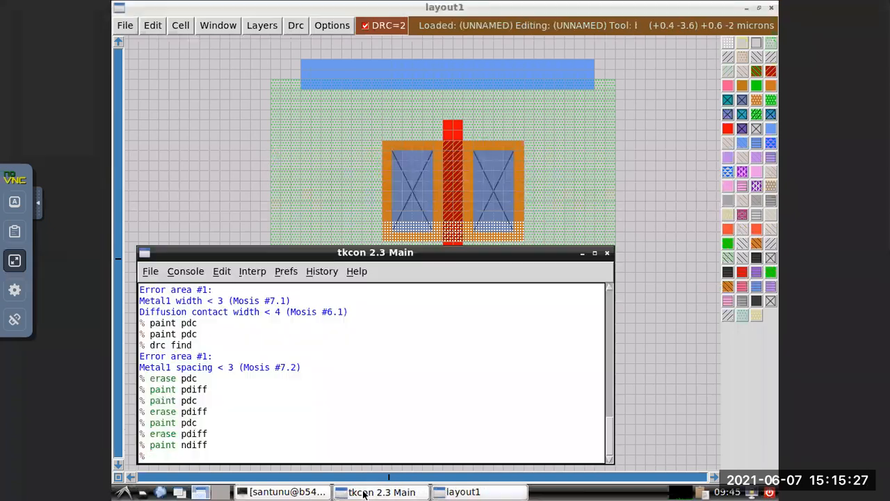
text(drc find)
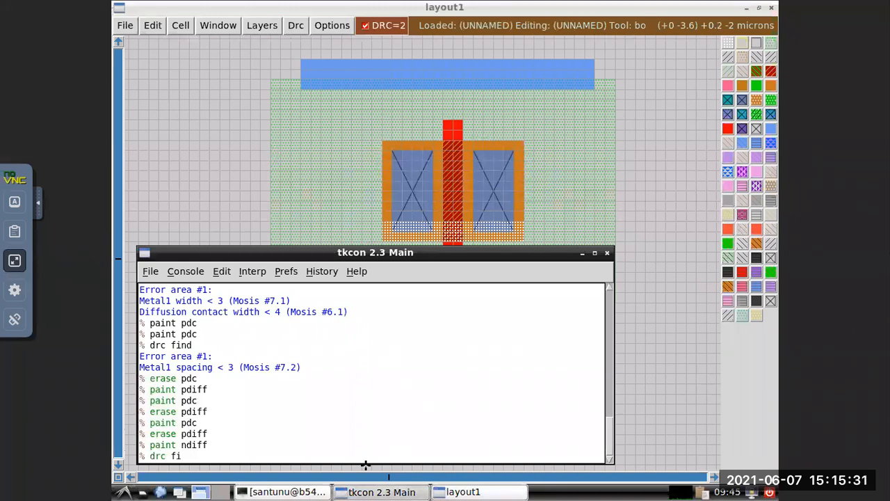
key(Return)
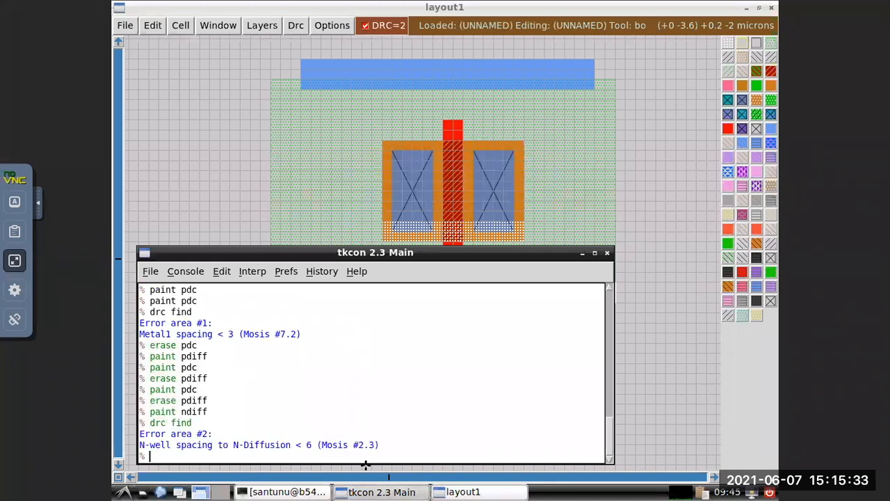
click(583, 256)
Remove the added upper n-diffusion strip by boxing its 4 by 0.4 micron area and running erase ndiff, and return to the layout.
click(352, 344)
click(353, 363)
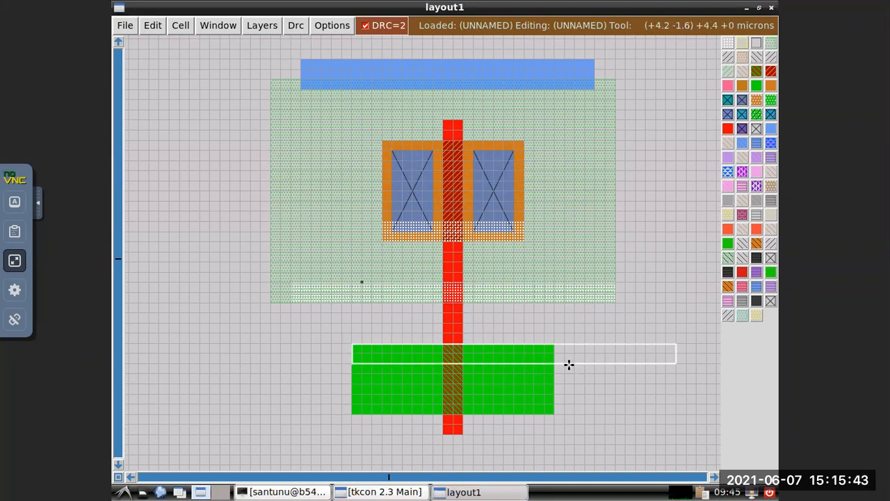
right_click(553, 351)
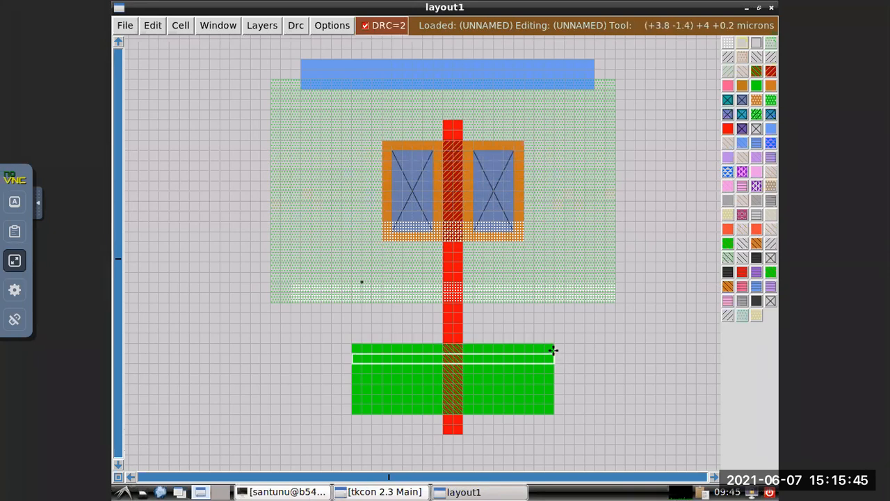
right_click(554, 346)
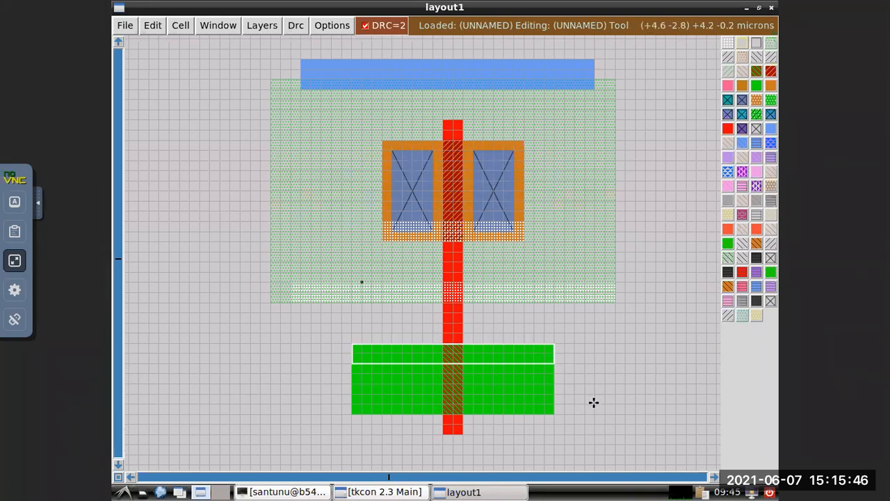
click(373, 492)
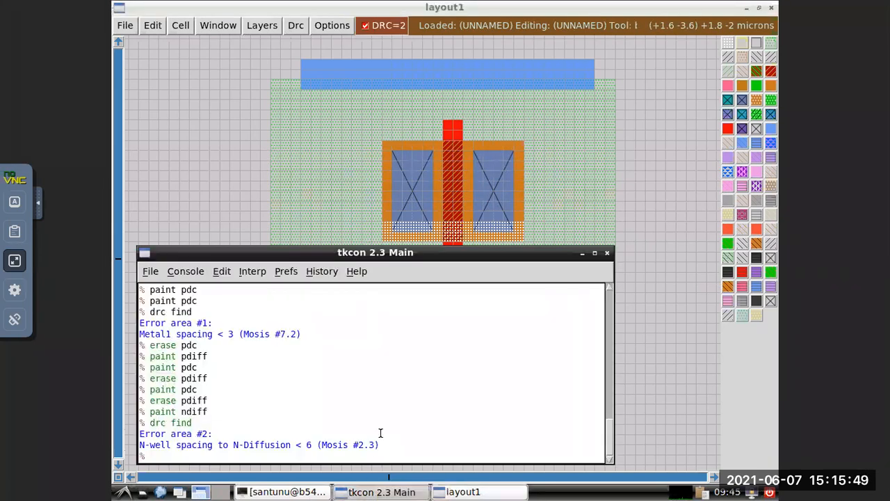
text(erase ndiff)
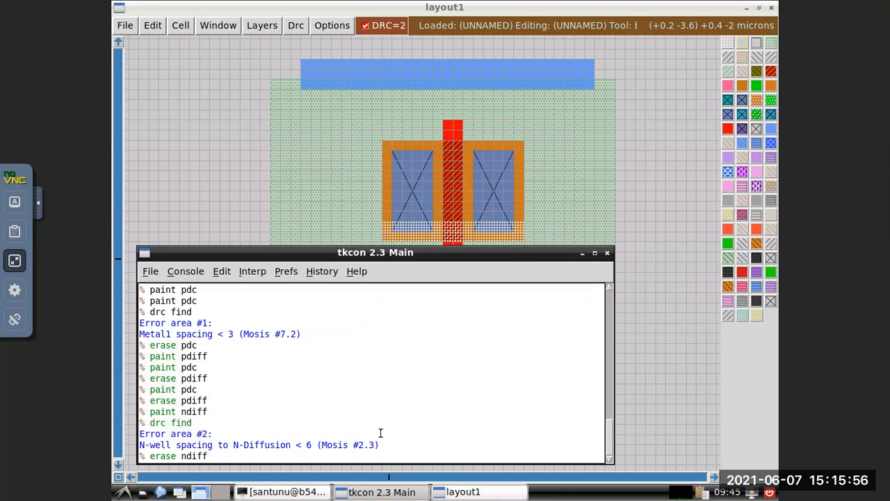
key(Return)
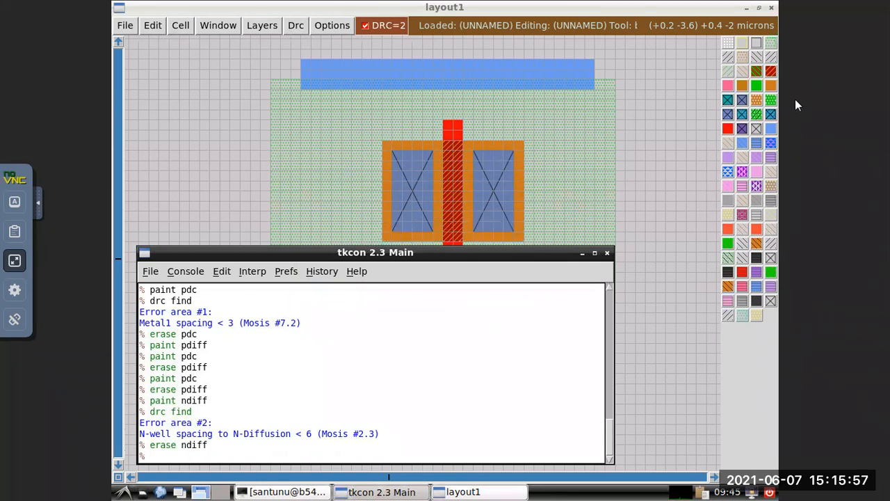
click(587, 149)
click(626, 292)
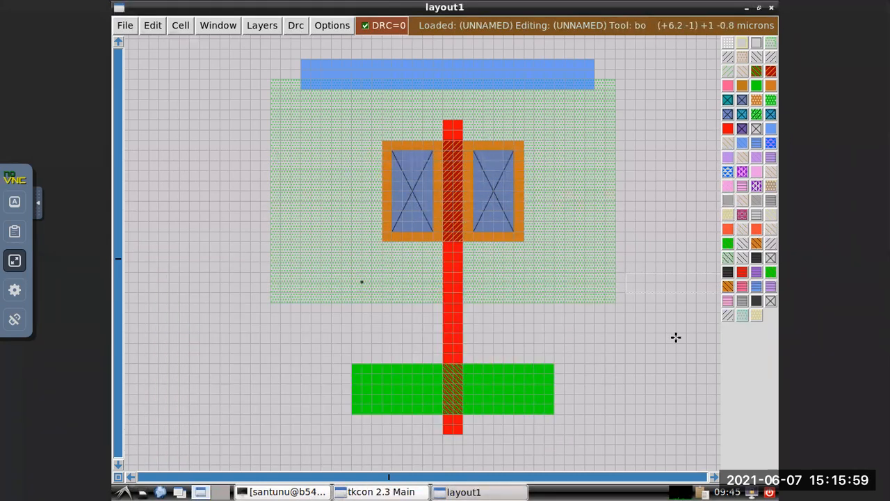
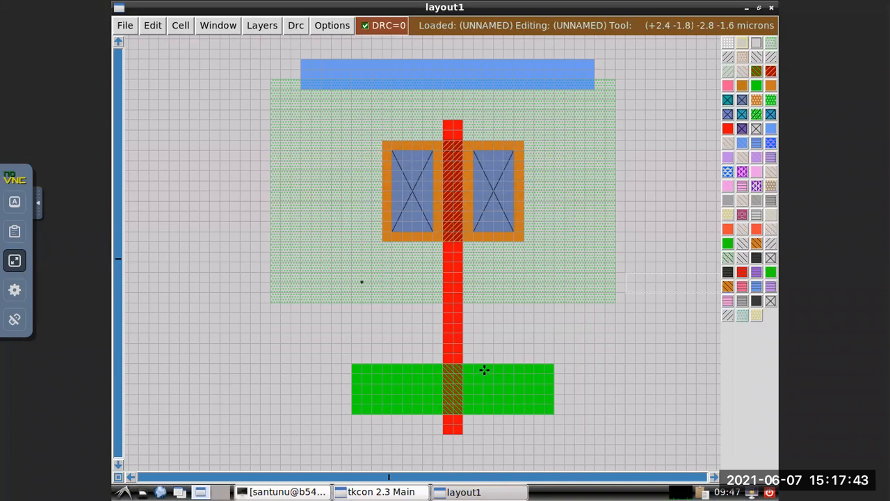
Add an n-diffusion contact right of the gate by boxing about 0.8 by 1 micron and running paint ndc, and put the console away.
click(473, 364)
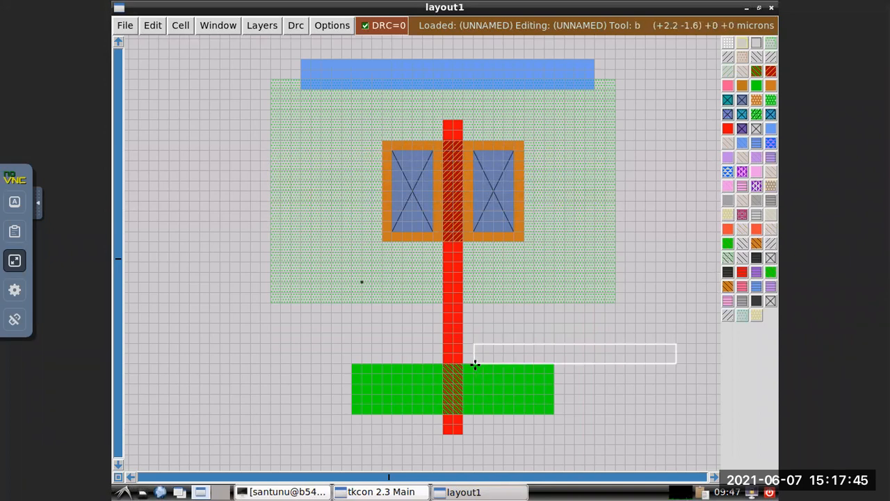
right_click(473, 363)
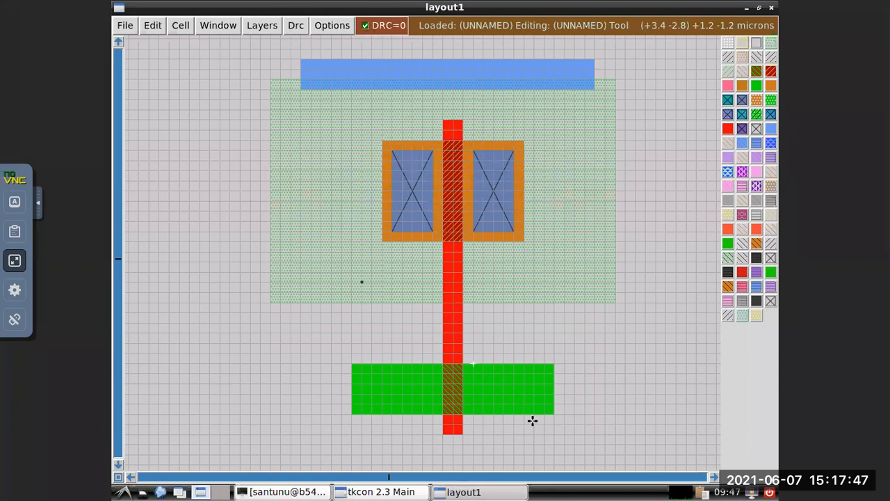
right_click(514, 414)
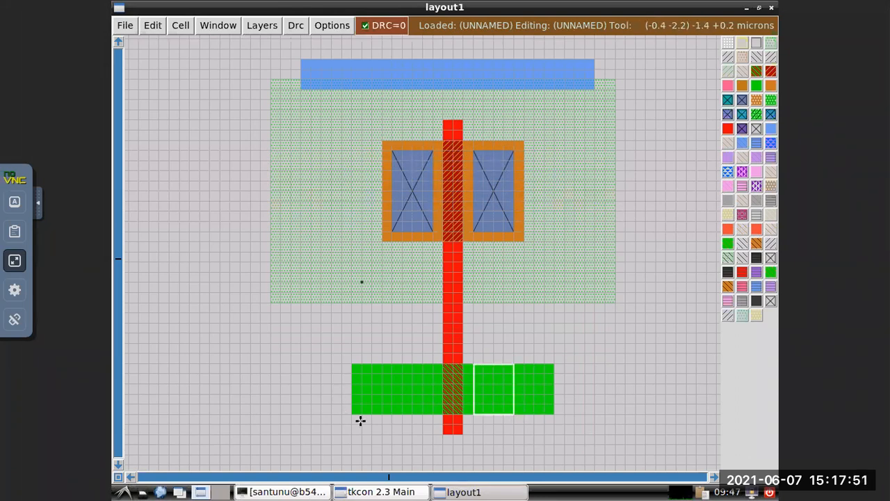
click(372, 493)
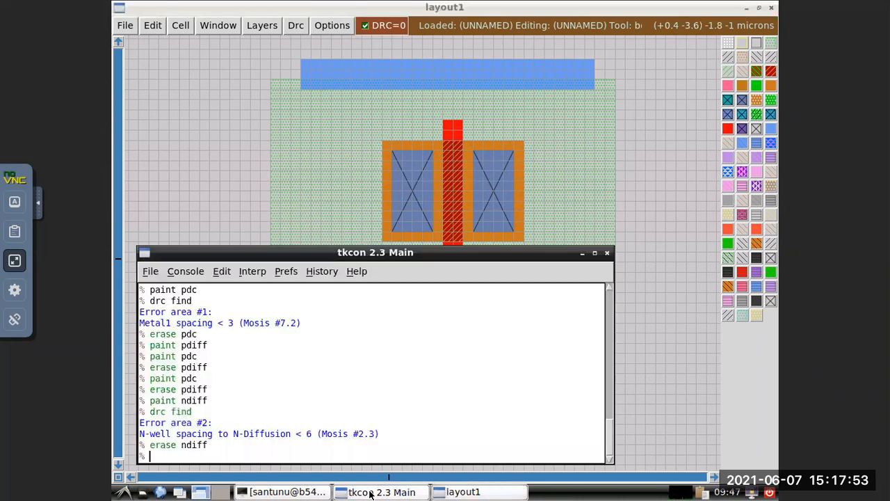
text(paint)
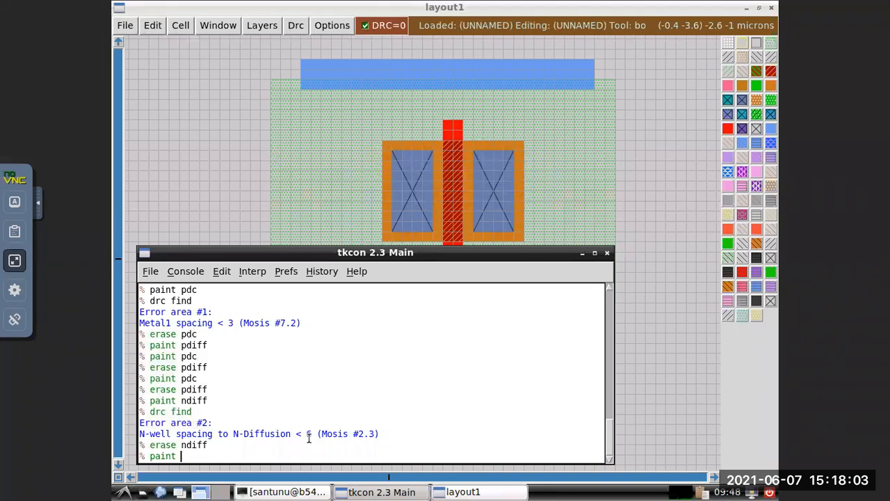
text(ndc)
key(Return)
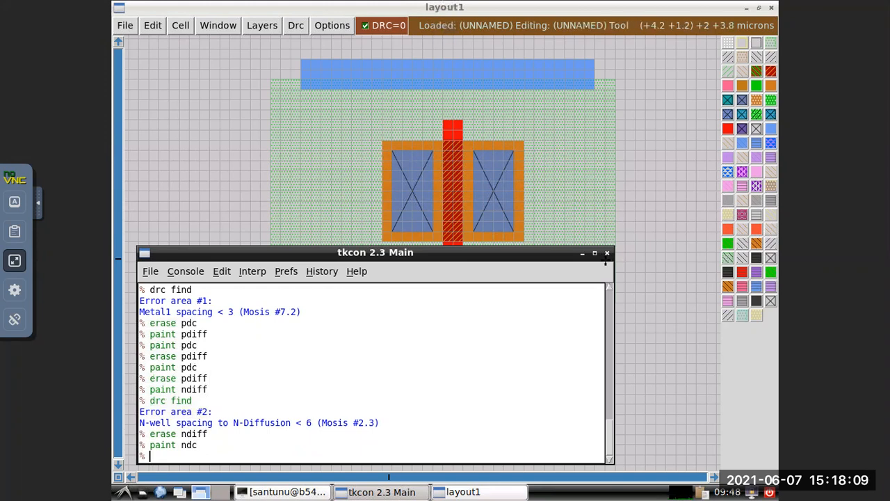
click(583, 253)
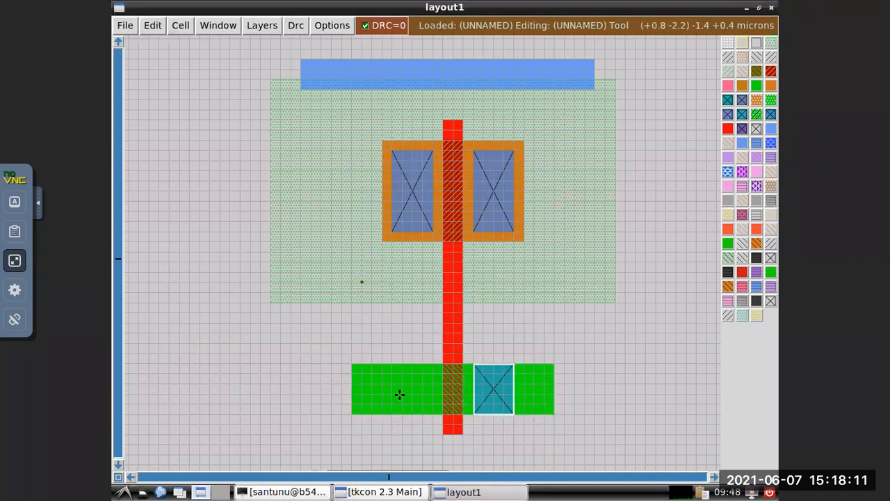
Add a matching n-diffusion contact left of the gate by moving the box one grid square from it and running paint ndc.
click(433, 363)
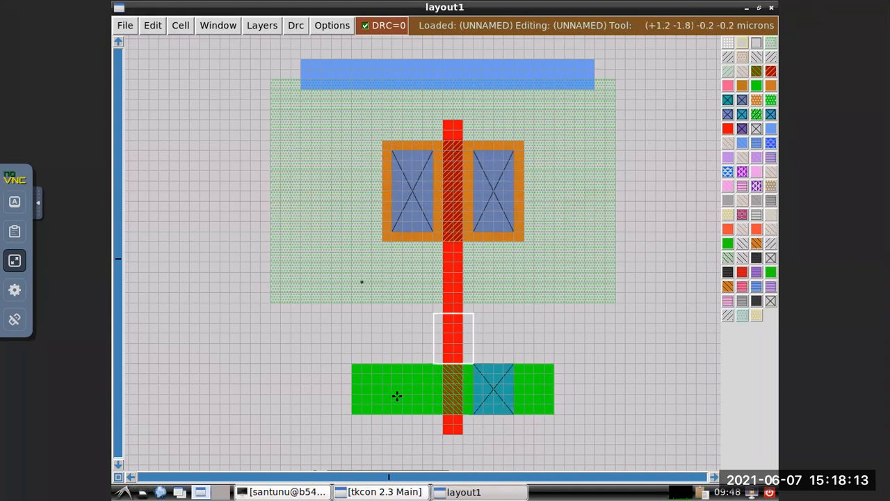
click(381, 413)
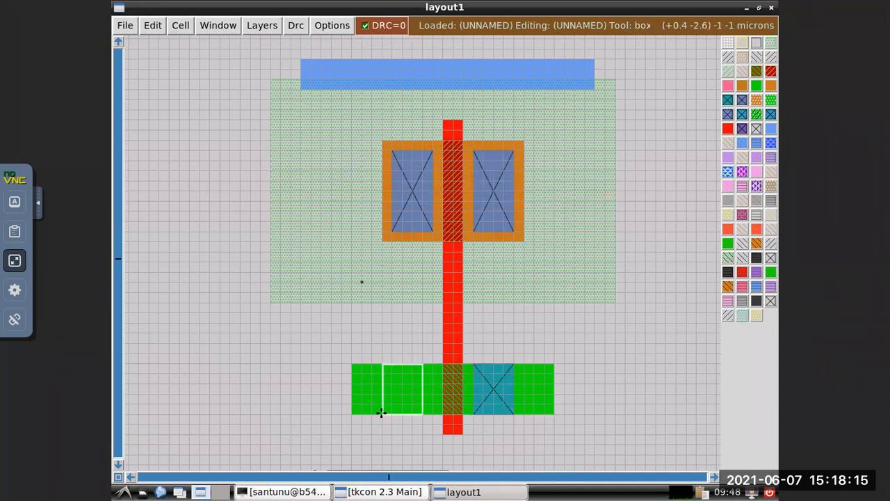
click(391, 411)
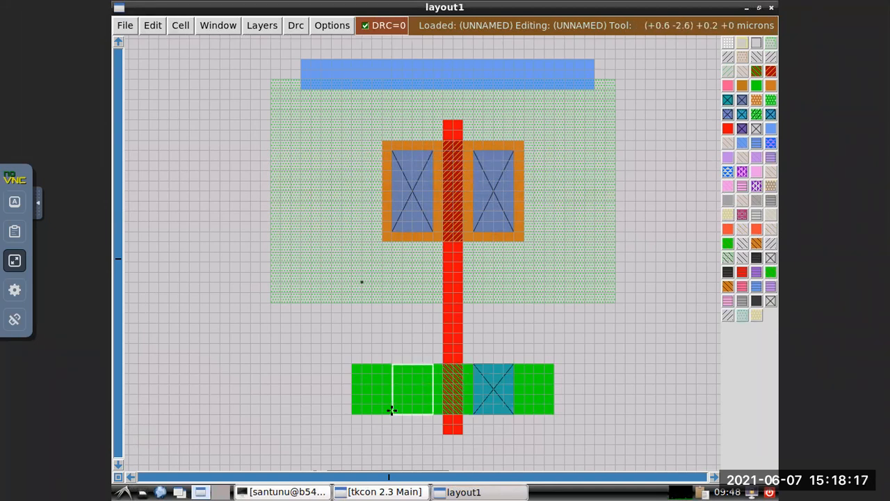
click(387, 492)
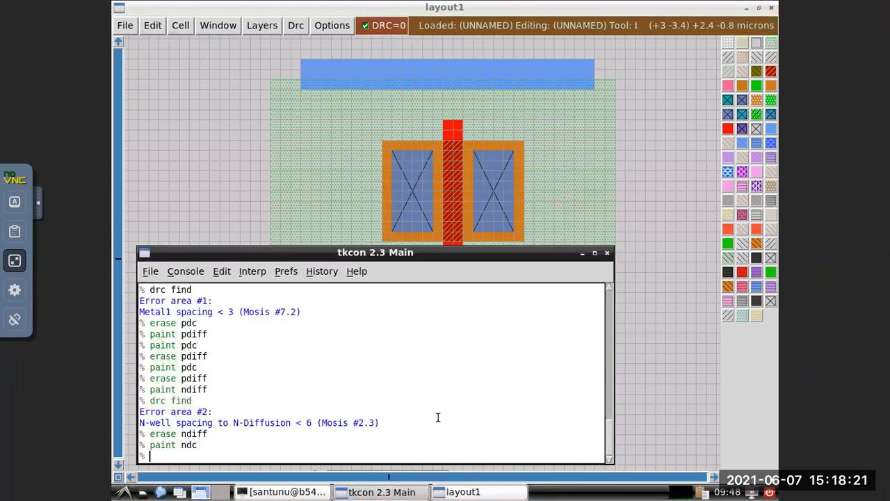
key(Up)
key(Return)
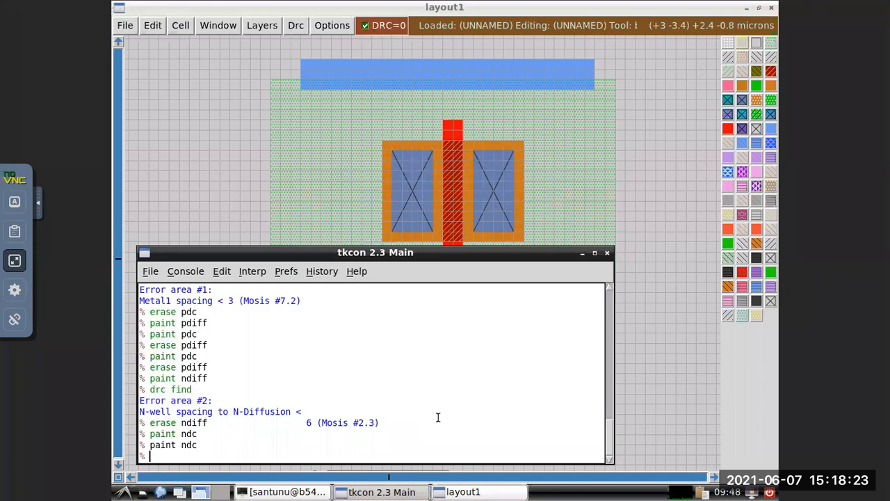
click(582, 253)
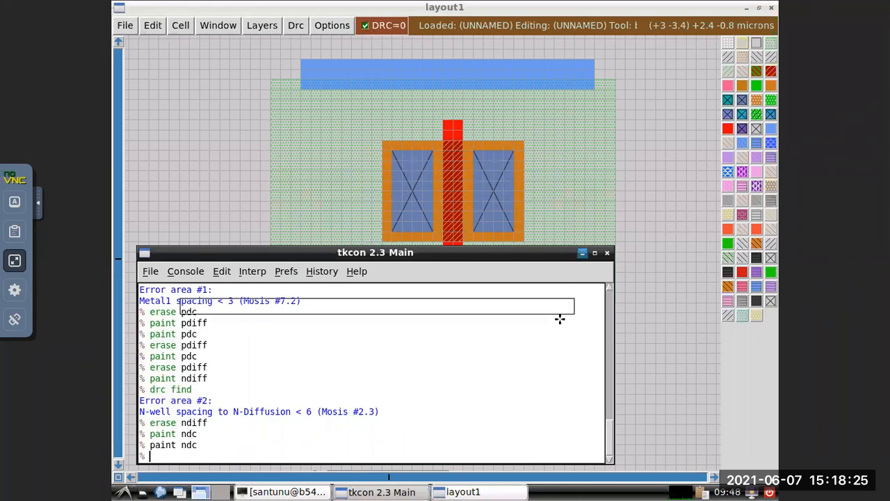
Trim the n-diffusion's right end by boxing about 0.6 by 1 micron of it and running erase ndiff, and put the console away.
click(524, 364)
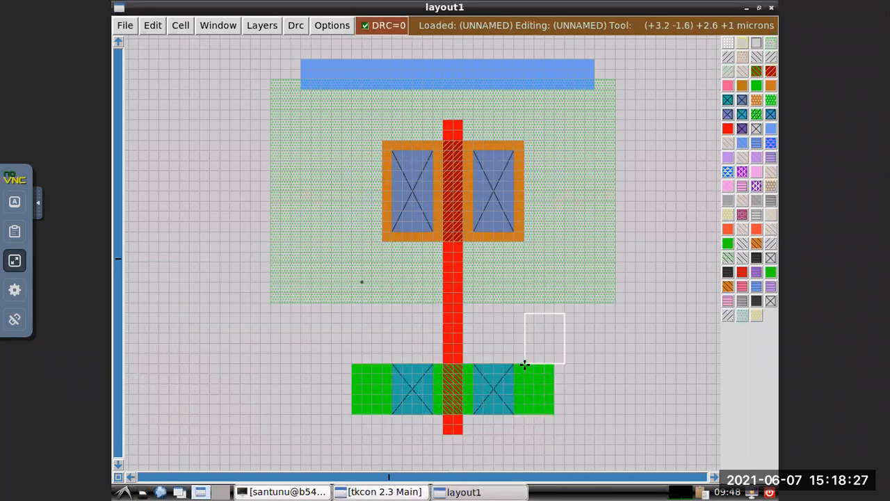
click(521, 414)
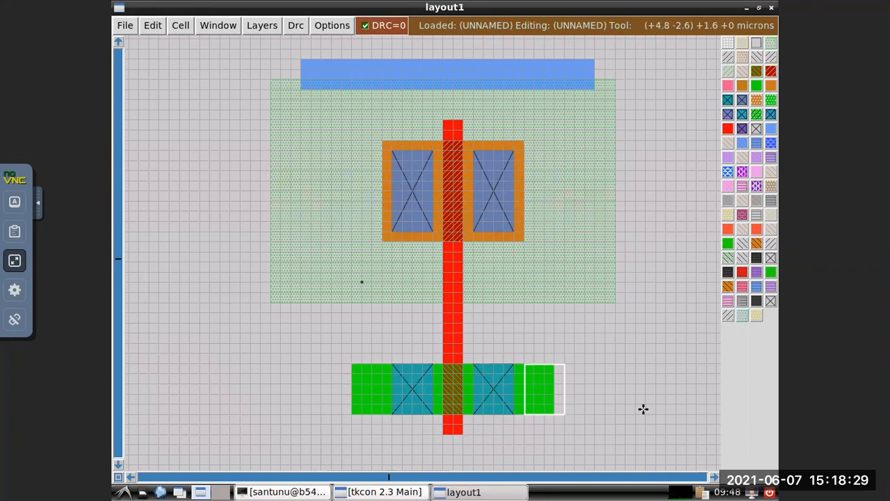
right_click(554, 414)
right_click(553, 364)
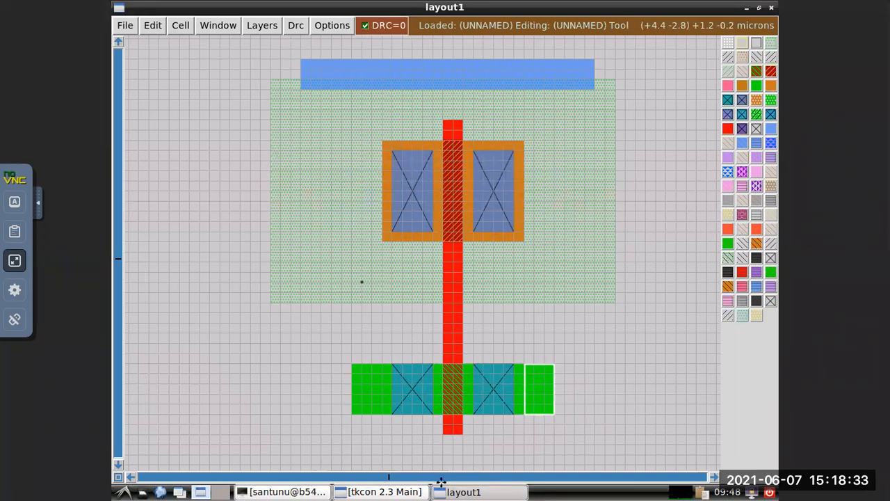
click(377, 491)
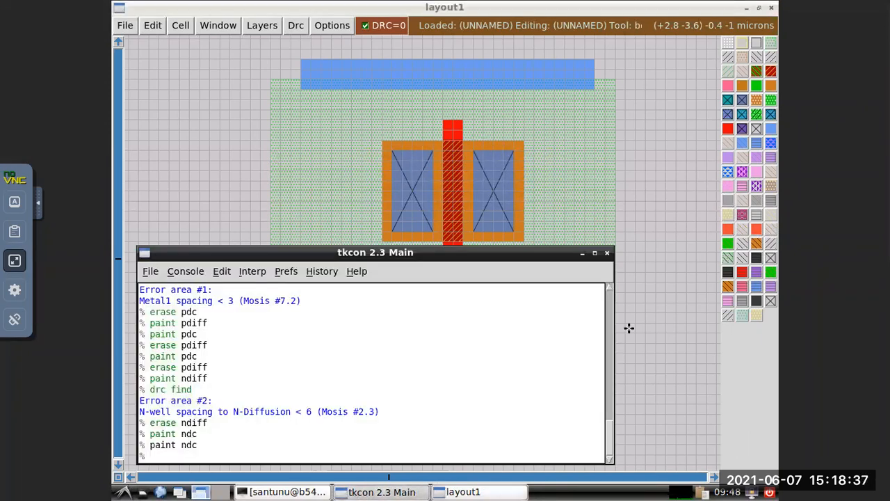
text(erase)
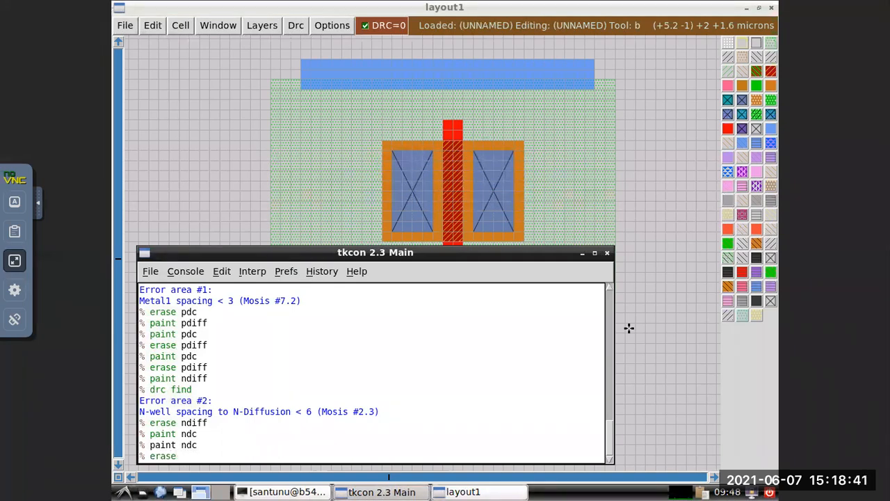
text( ndiff)
key(Return)
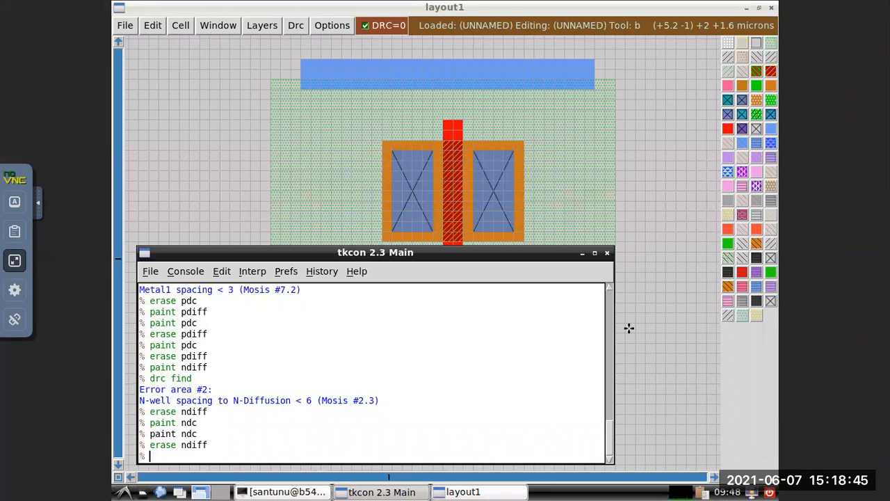
click(582, 253)
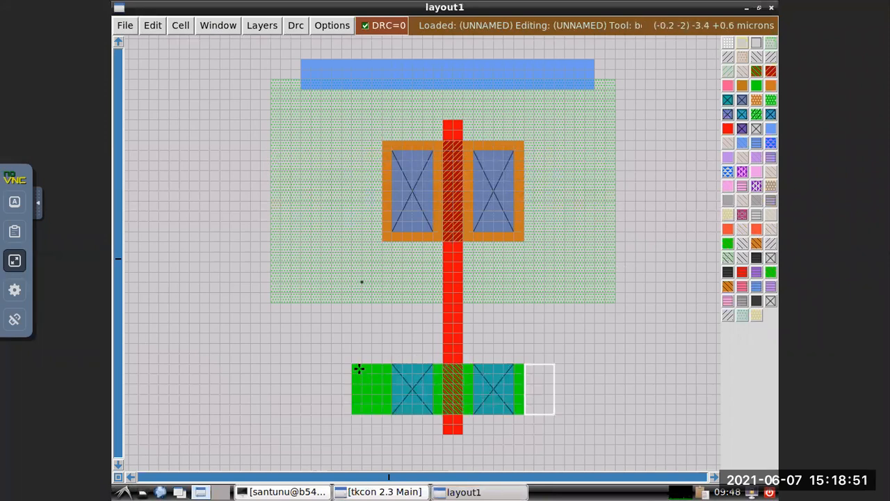
Trim the n-diffusion's left end by boxing about 0.6 by 1 micron of it and running erase ndiff, and return to the layout.
click(381, 364)
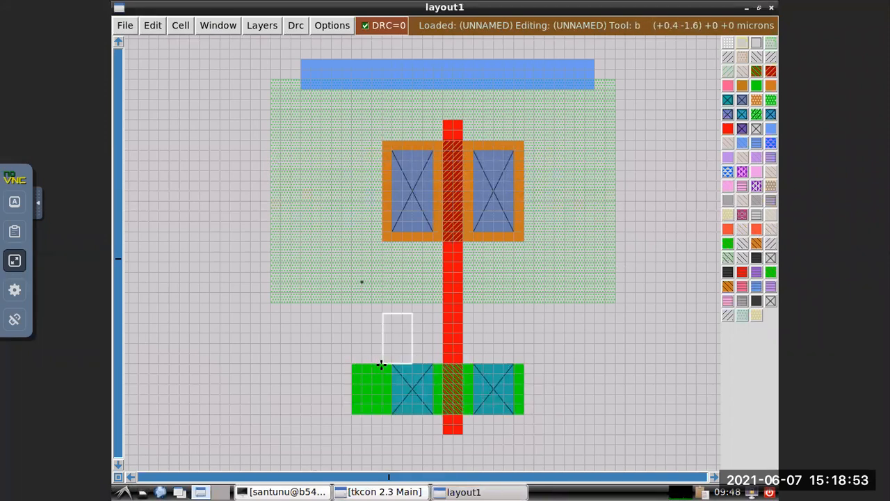
right_click(353, 413)
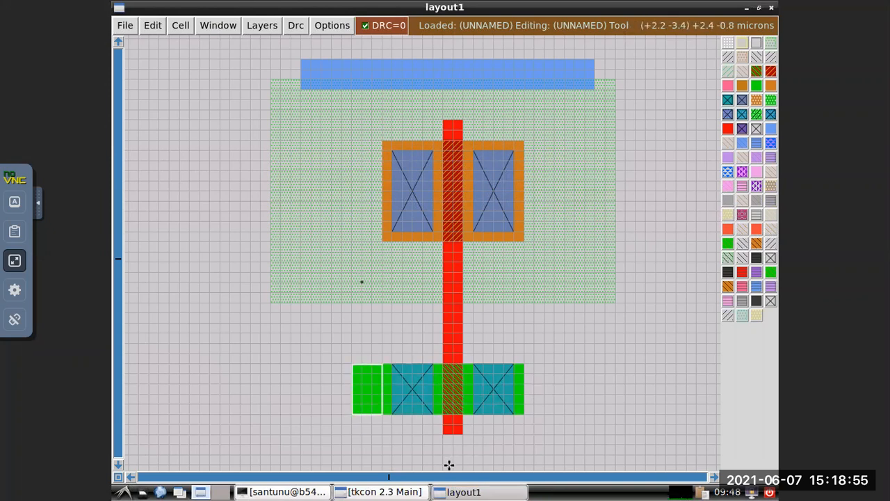
click(382, 491)
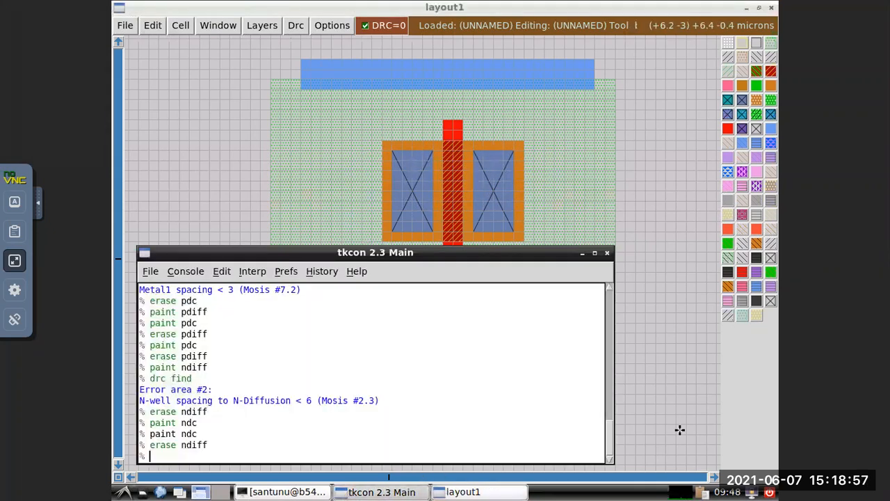
text(erase ndiff)
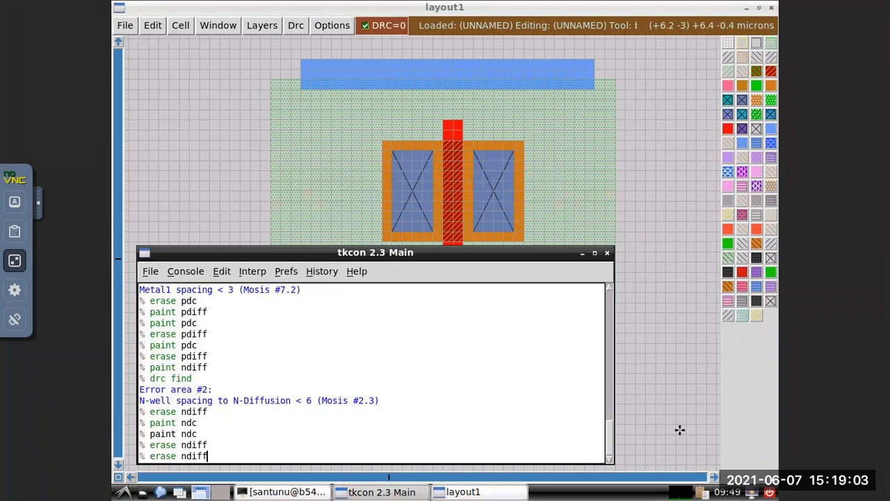
key(Return)
click(606, 201)
click(611, 351)
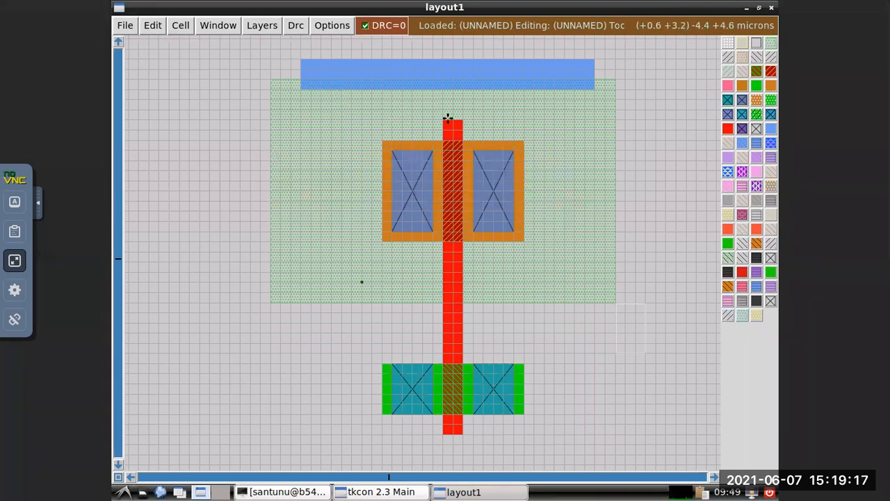
Widen the upper metal1 strip downward to the gate's top by boxing about 5.8 by 0.6 microns and running paint m1, and return to the layout.
click(303, 117)
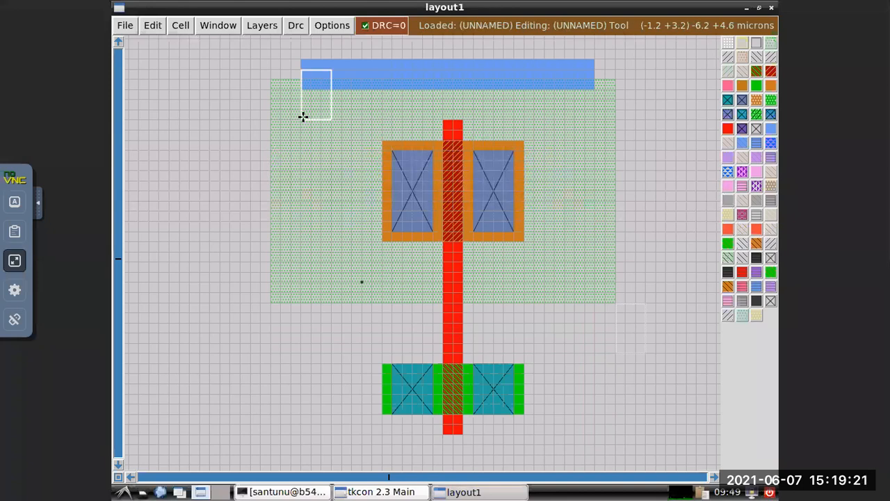
right_click(304, 117)
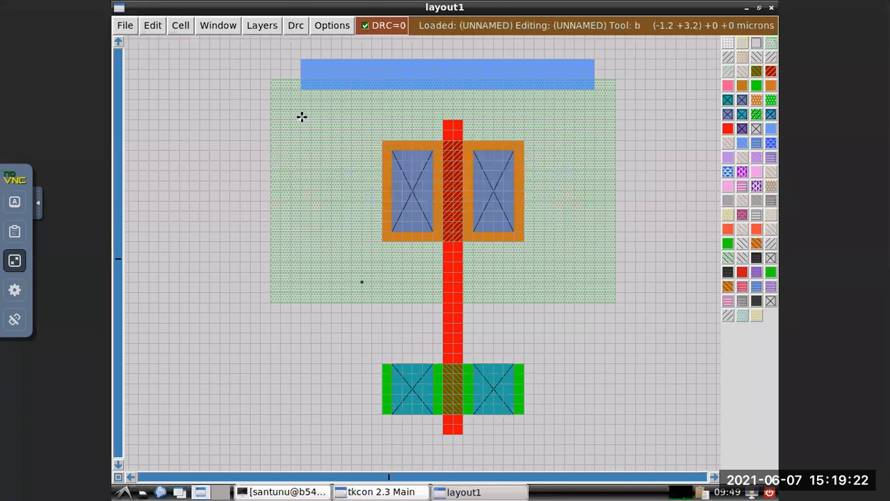
right_click(594, 90)
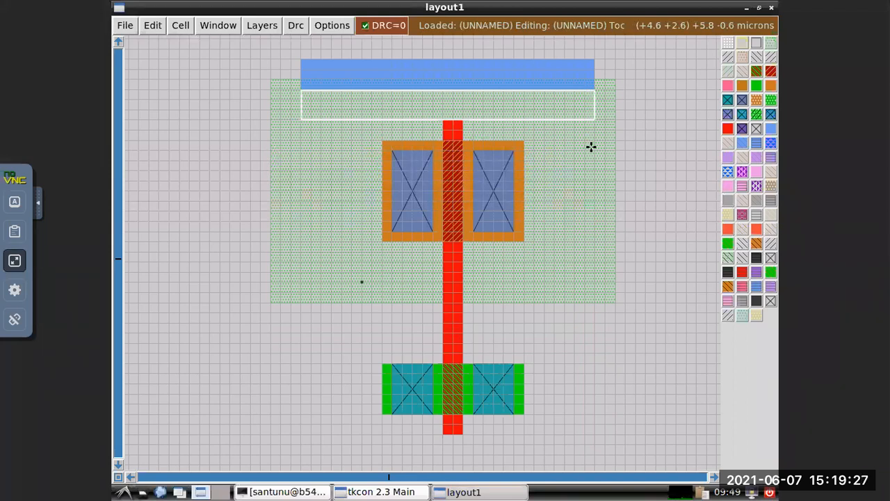
click(399, 492)
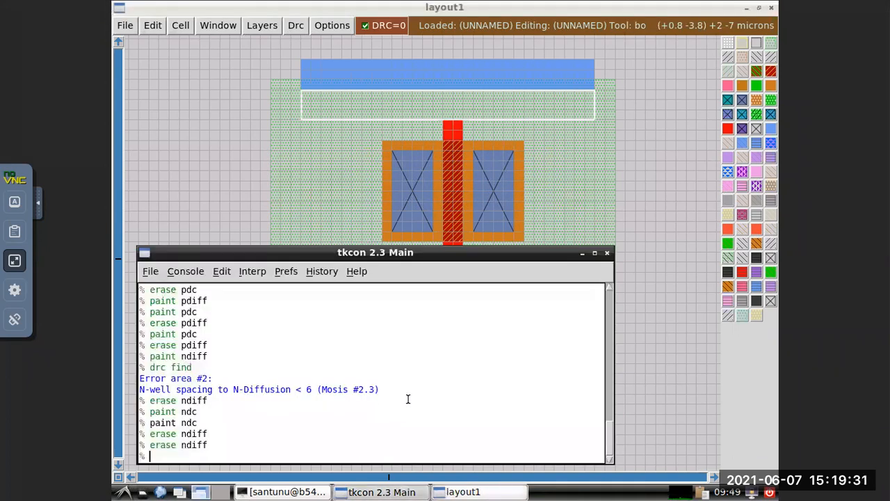
text(paint m1)
key(Return)
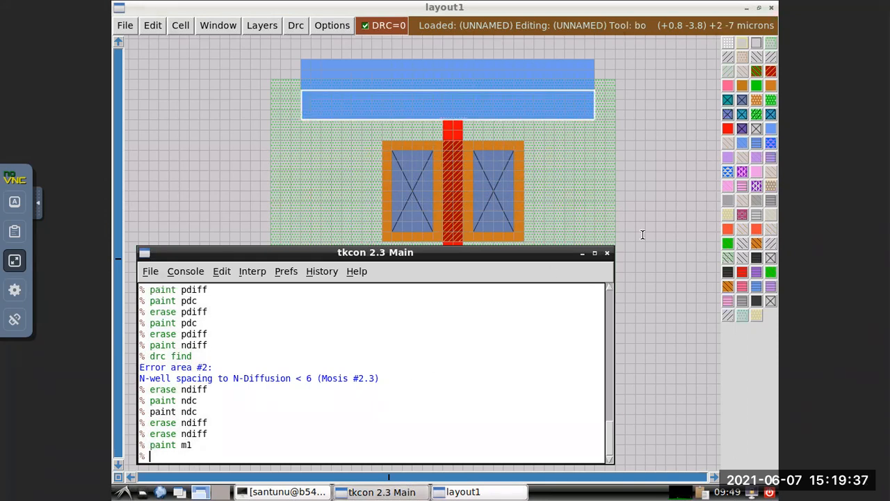
click(635, 176)
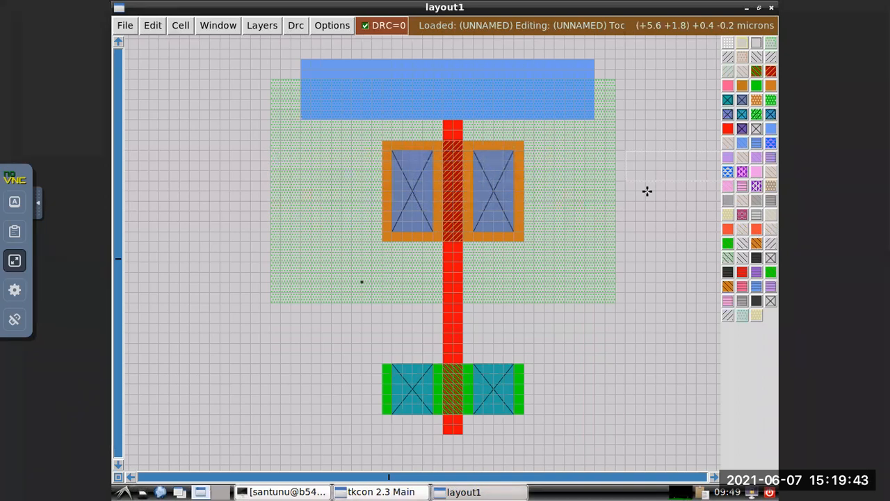
Extend the metal1 strip about 0.2 microns further down over the gate's top by shifting the box down and running paint m1.
click(302, 129)
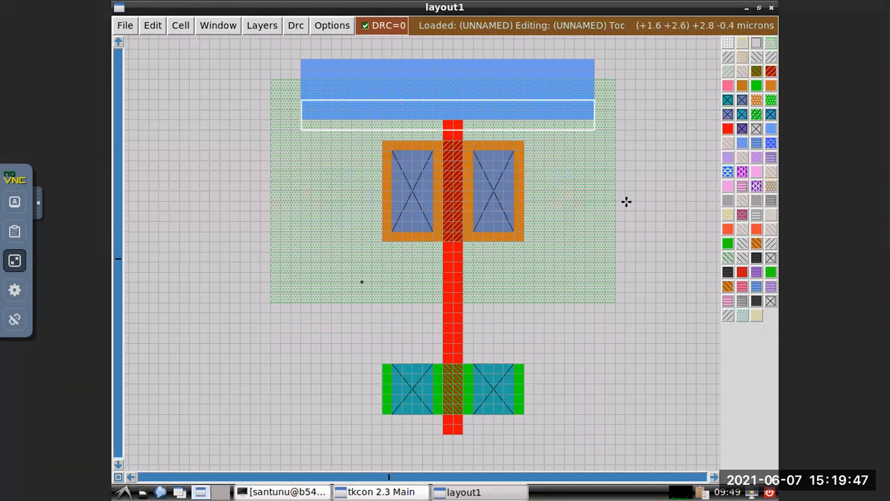
click(374, 492)
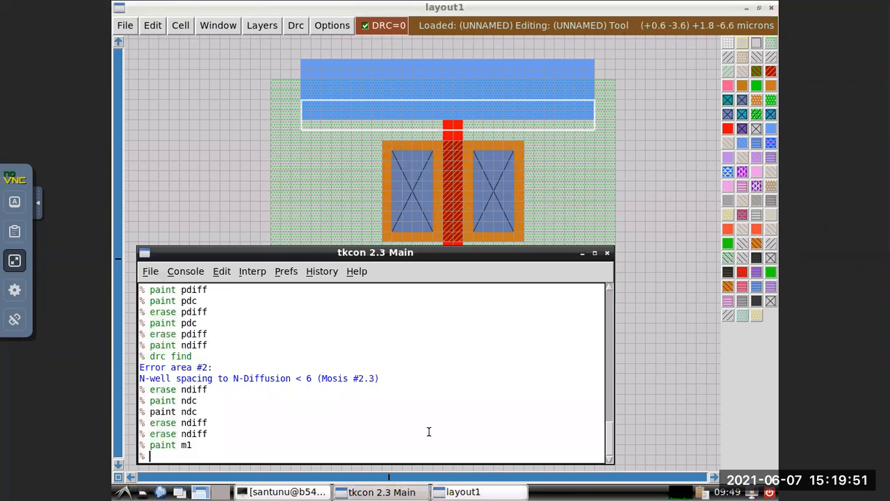
key(Up)
key(Return)
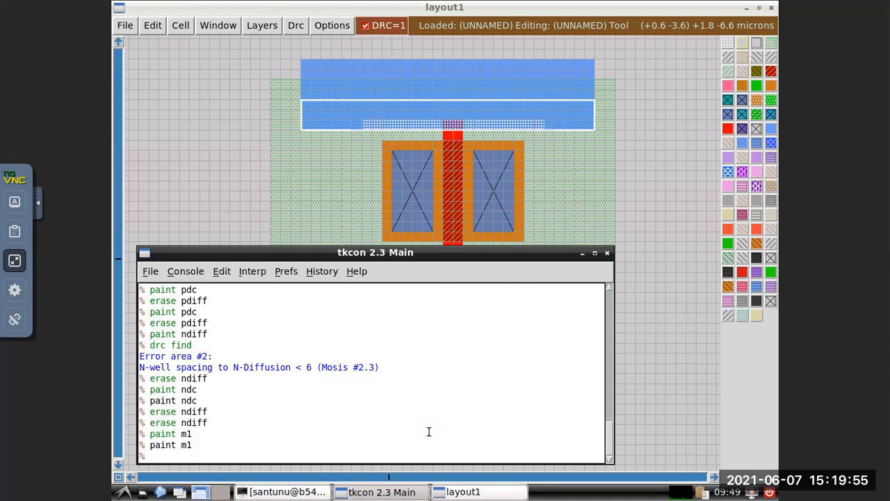
Trim the metal1 strip's lower edge off the gate by boxing about 5.8 by 0.2 microns and running erase m1, and return to the layout.
click(303, 117)
click(302, 131)
middle_click(301, 128)
right_click(593, 125)
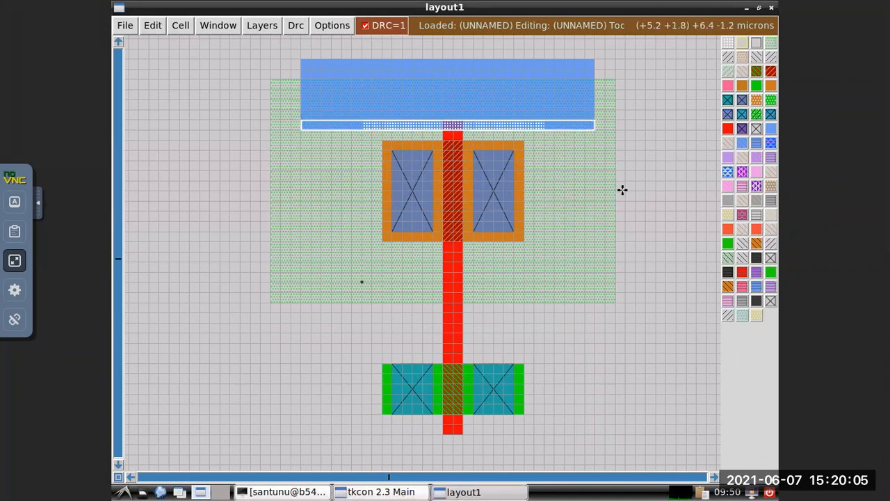
click(376, 493)
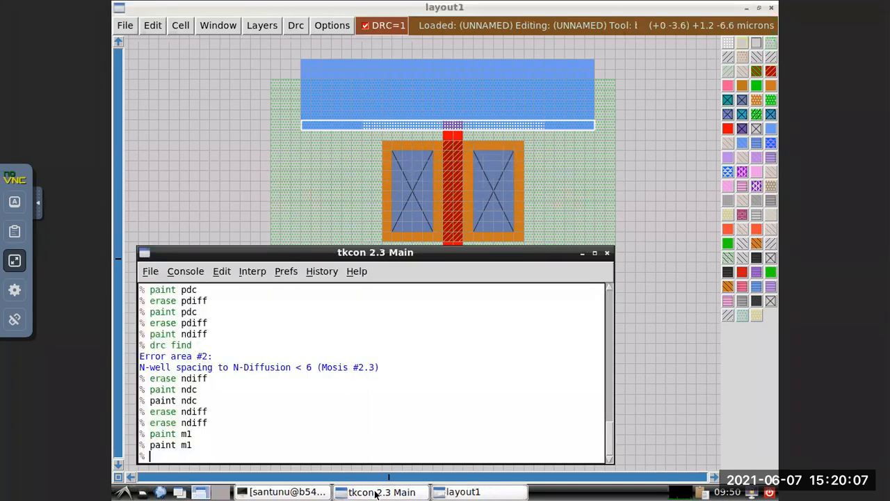
text(erase)
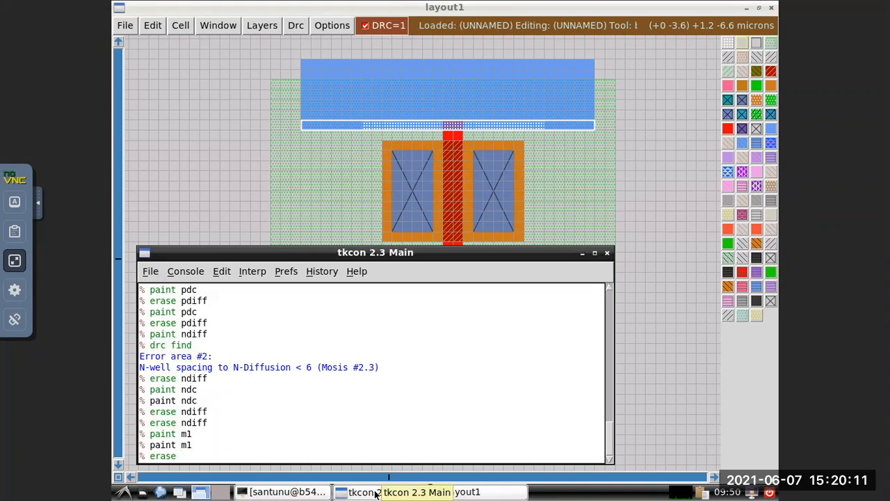
text( m1)
key(Return)
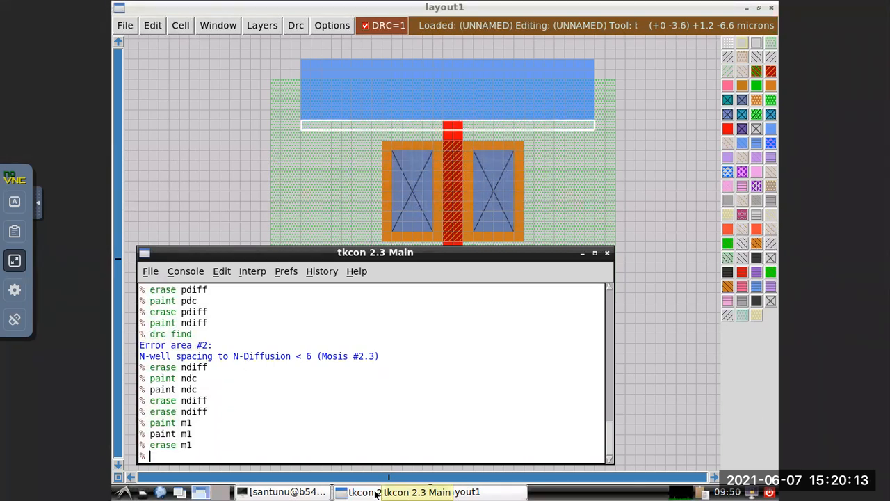
click(616, 159)
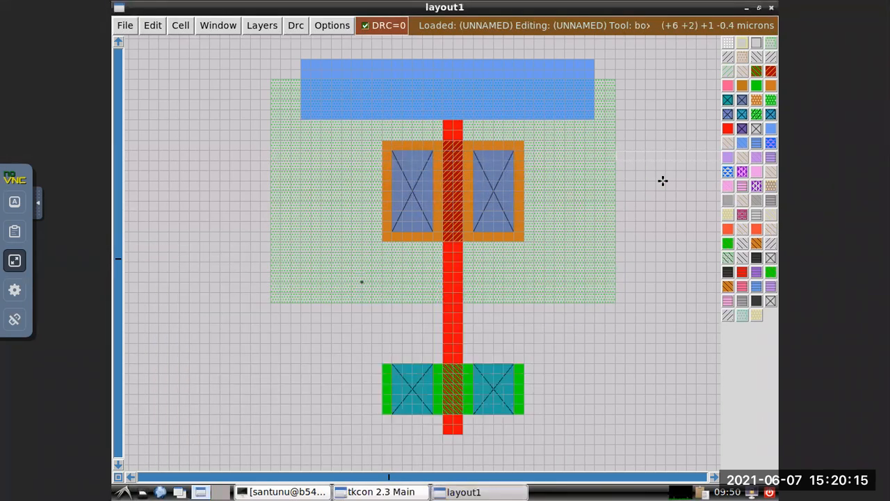
Trim the metal1 strip's upper part by boxing about 5.8 by 0.6 microns and running erase m1, and return to the layout.
click(300, 88)
right_click(302, 64)
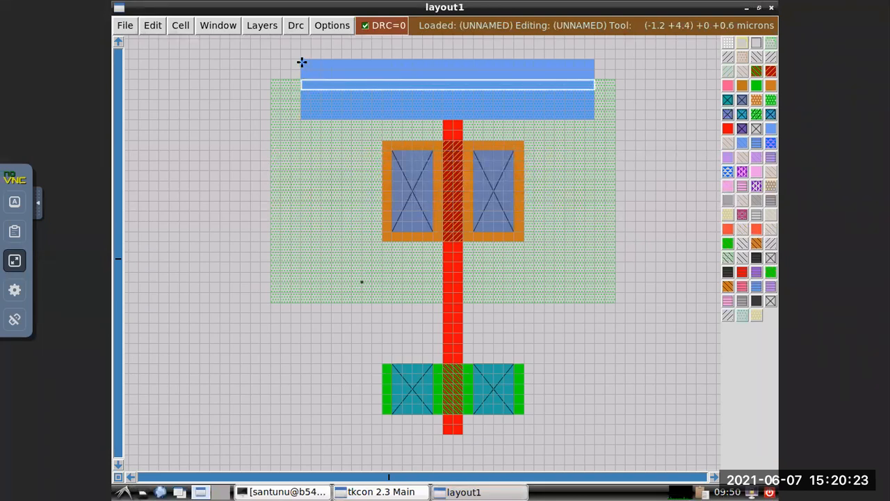
right_click(593, 61)
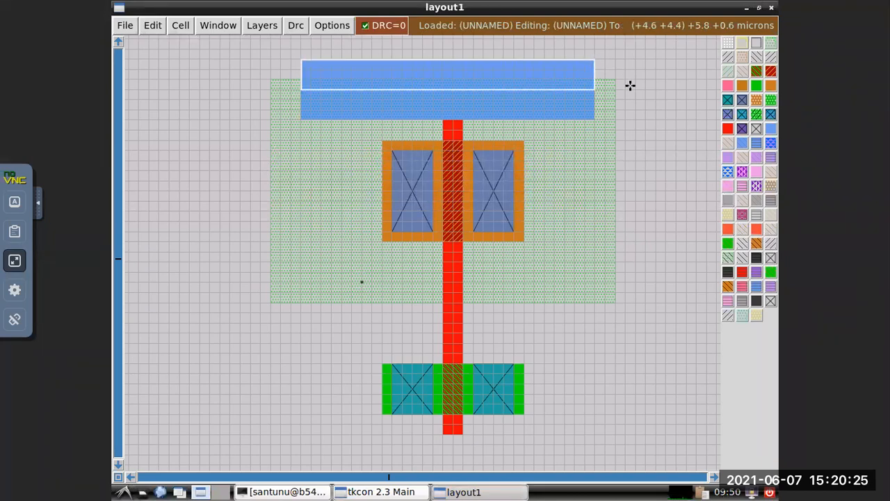
click(382, 491)
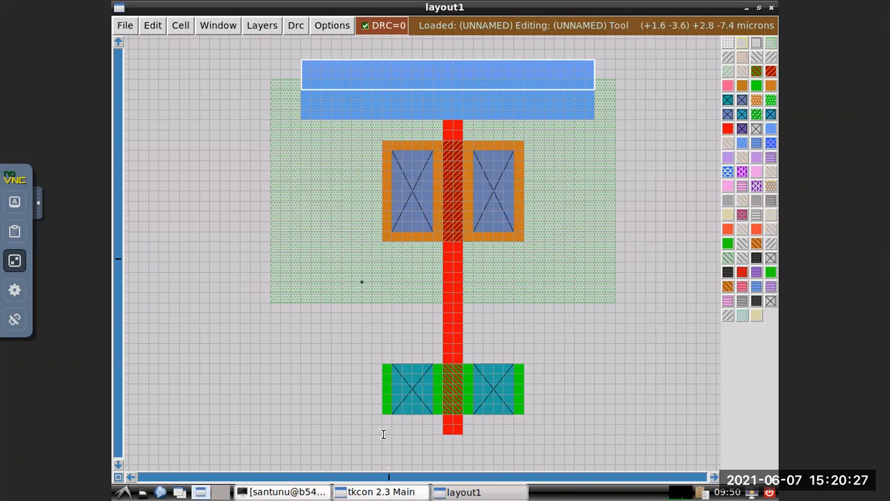
text(eras)
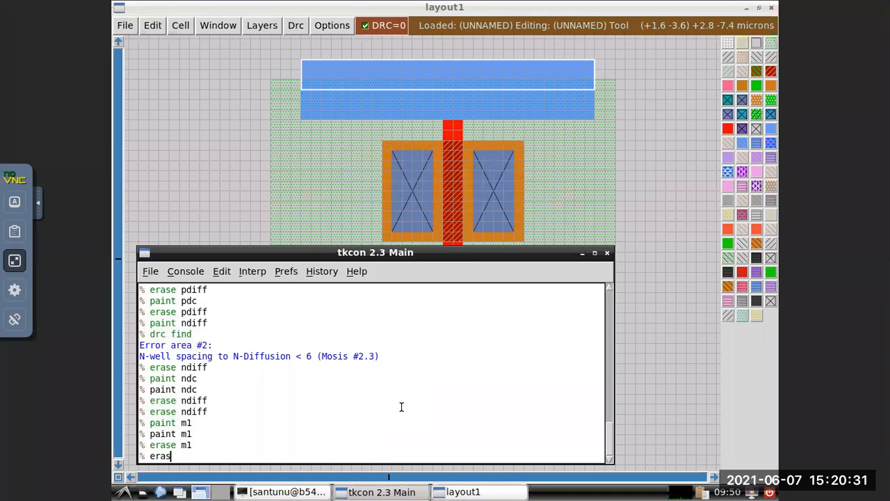
text(e ma)
key(BackSpace)
text(1)
key(Return)
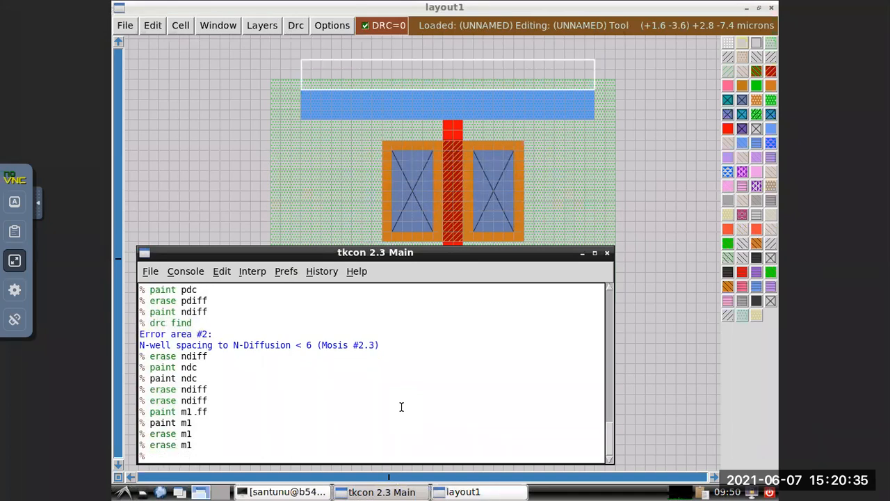
click(653, 203)
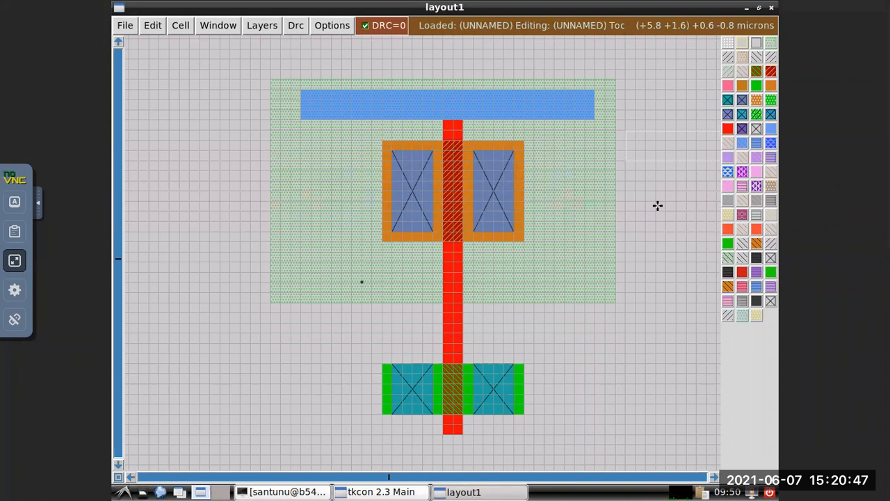
Place the box of about 5.8 by 0.6 microns directly below the gate's lower end, aligned horizontally with the upper metal1 strip.
click(330, 433)
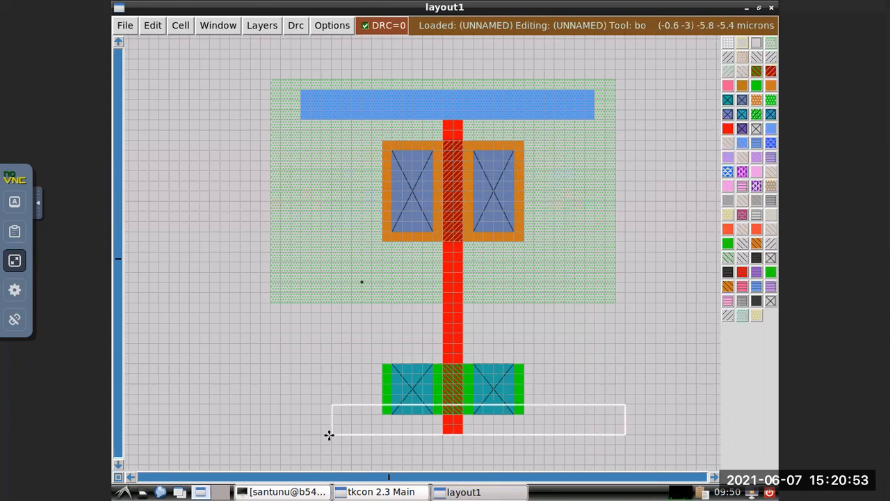
click(332, 462)
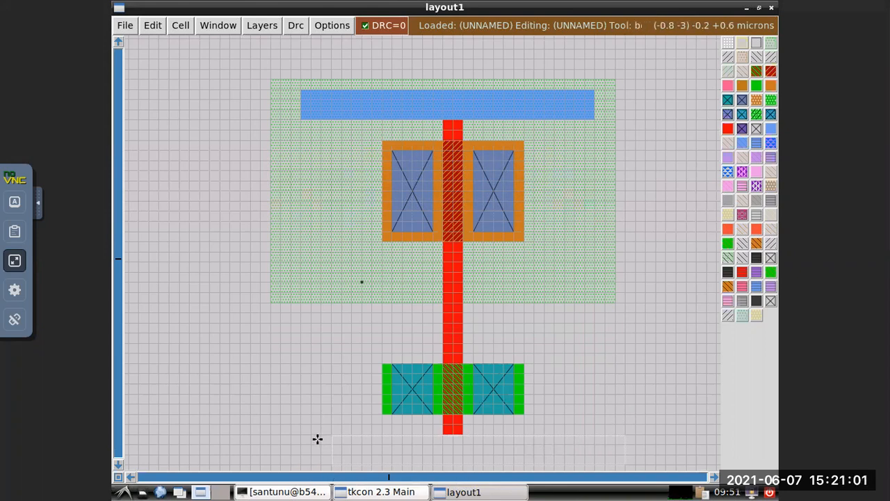
scroll(313, 447, down, 3)
scroll(324, 443, up, 4)
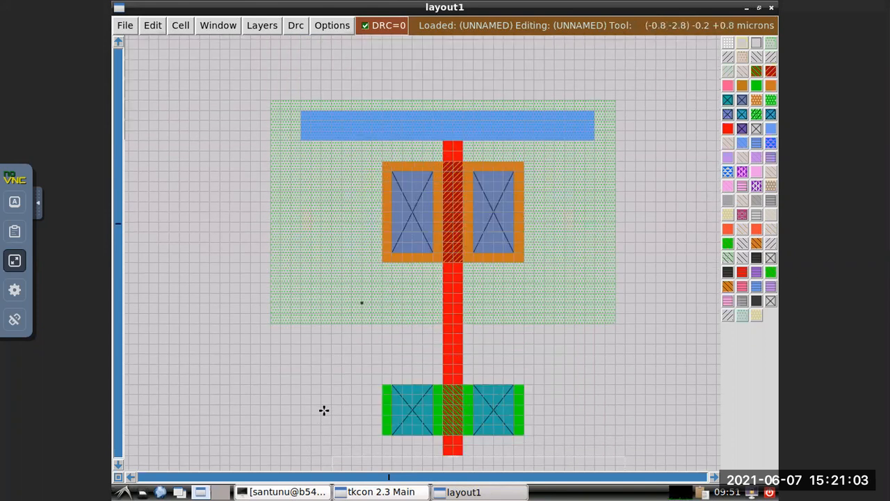
scroll(341, 419, down, 2)
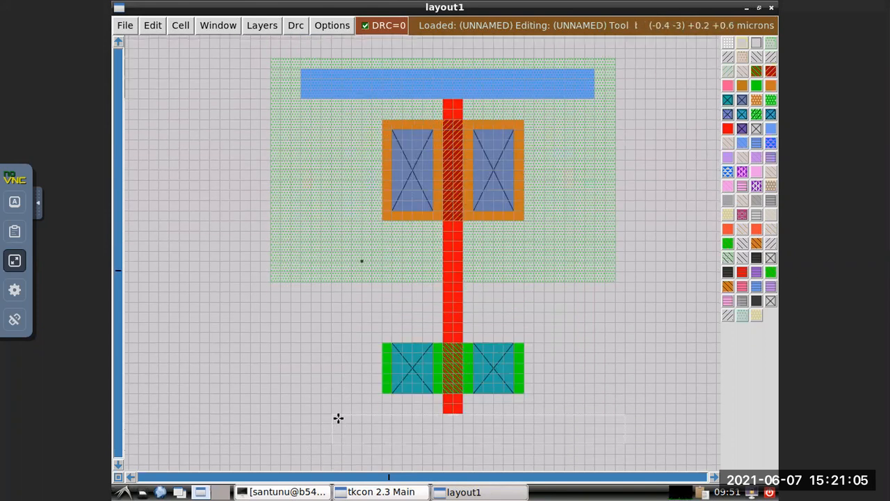
scroll(320, 445, down, 1)
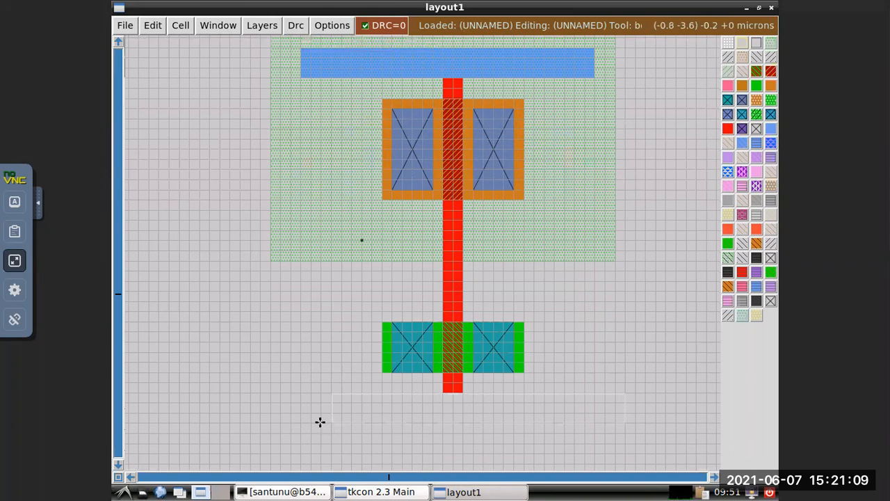
click(299, 422)
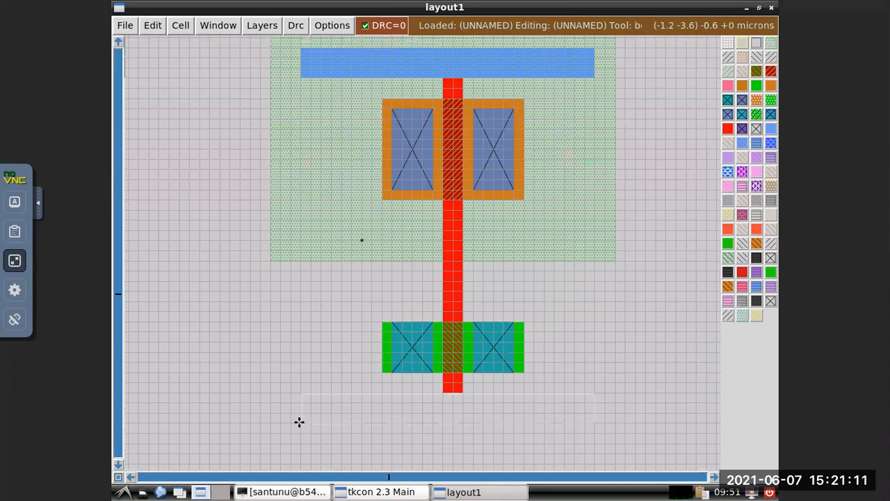
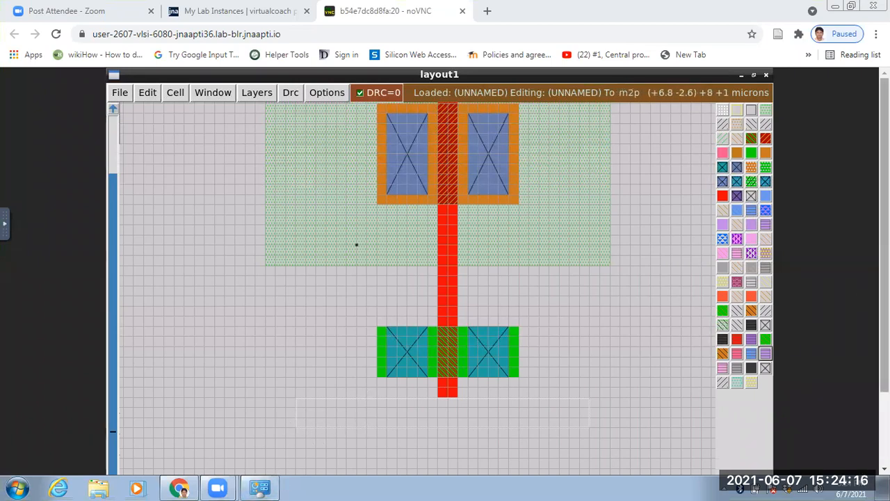
Paint the box of about 5.8 by 0.6 microns below the gate's lower end with paint m1, and return to the layout.
scroll(418, 417, down, 2)
click(379, 466)
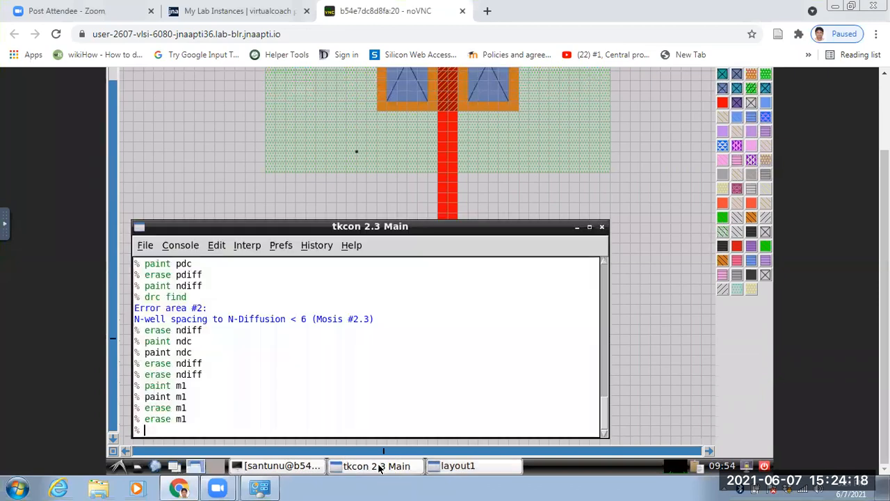
text(paint)
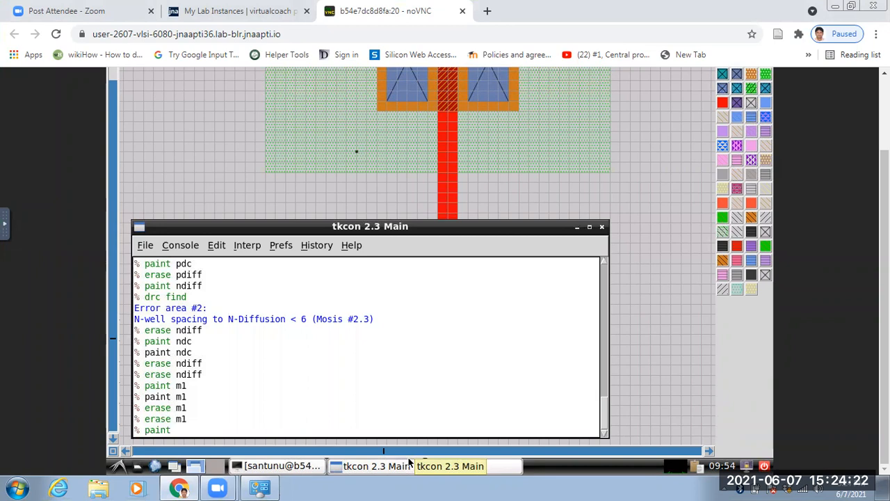
text( m1)
key(Return)
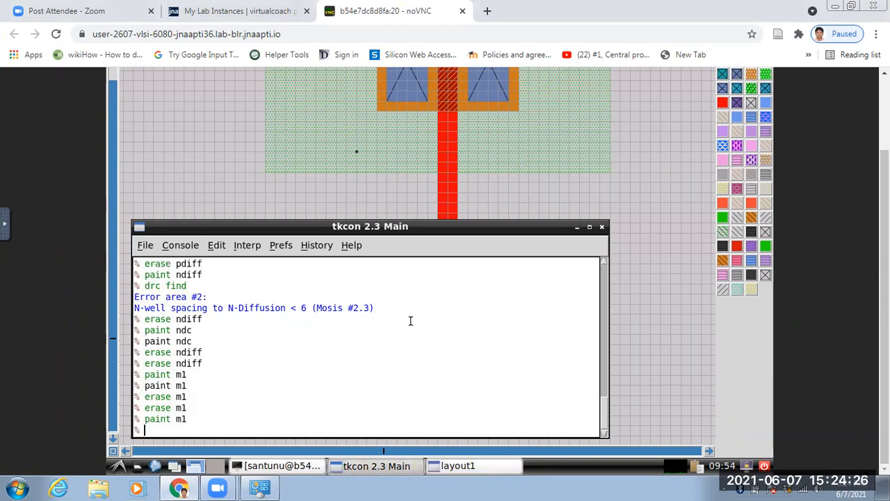
click(576, 227)
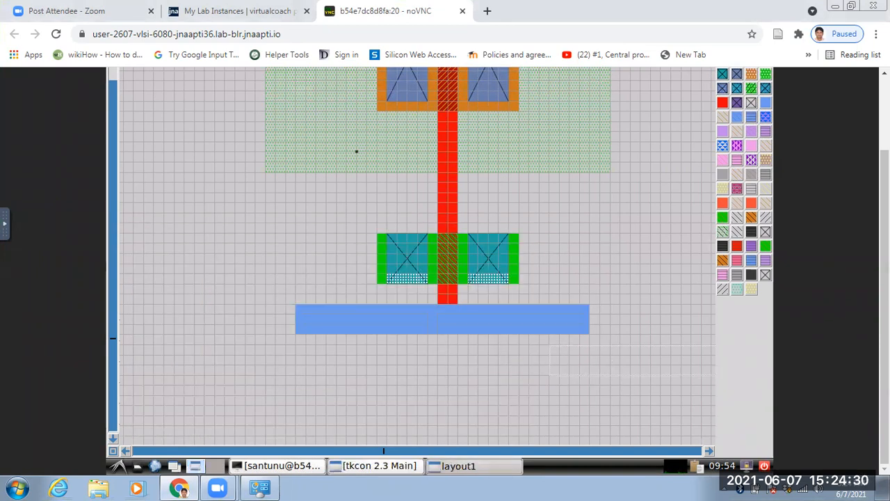
Switch the computer's Wi-Fi from realme 5 Pro to the other listed wireless network, check the connection and return to the layout.
click(804, 488)
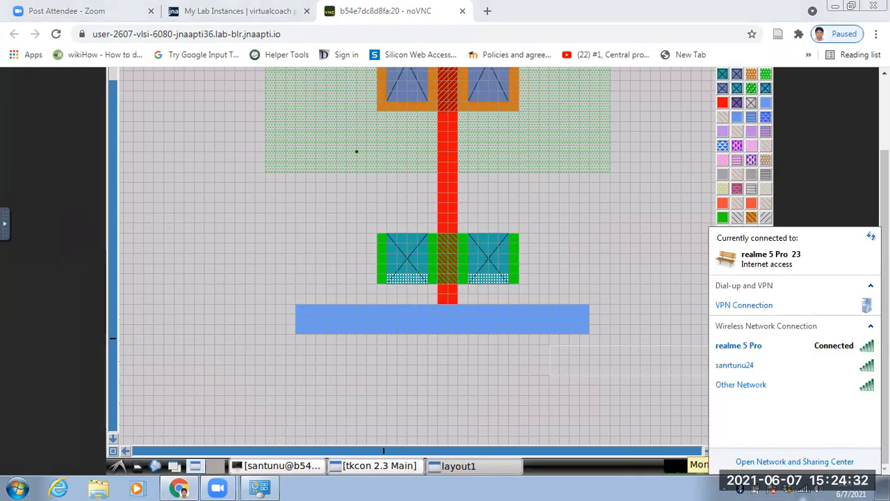
mouse_move(823, 376)
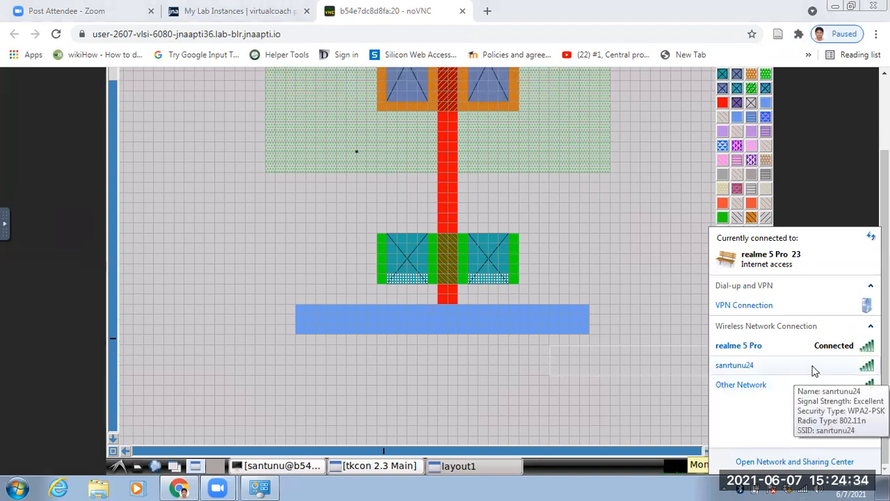
click(522, 393)
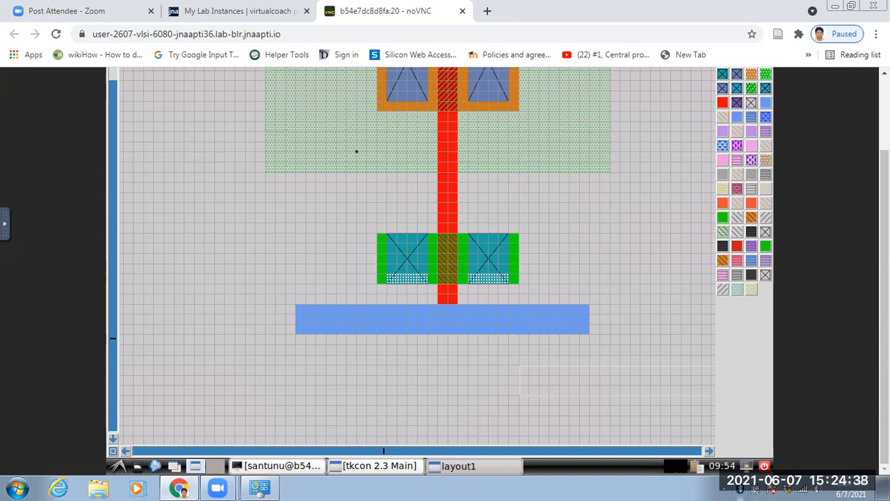
click(802, 489)
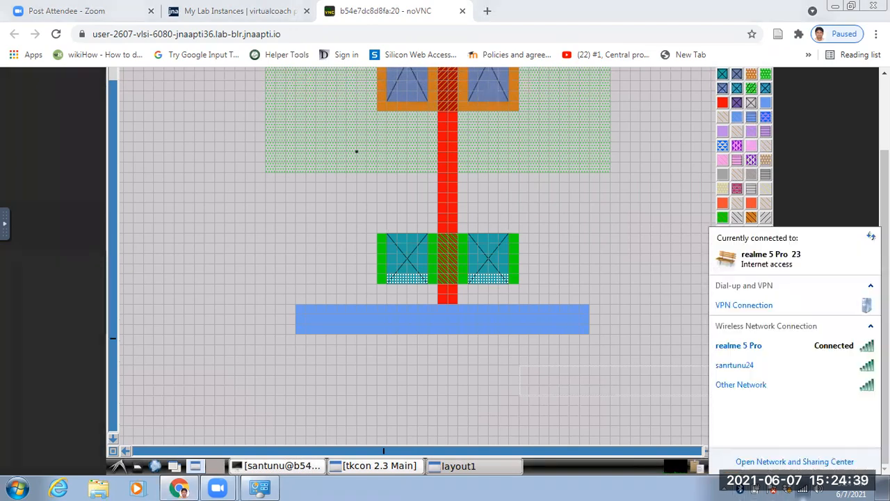
click(823, 369)
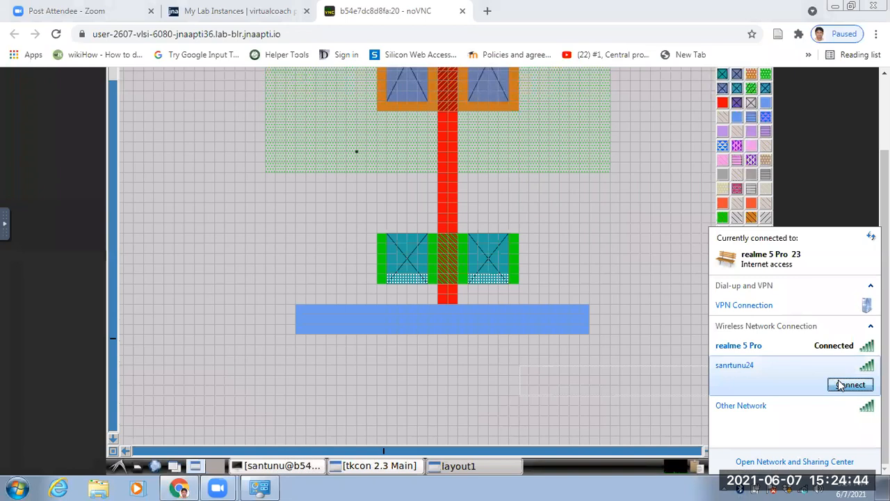
click(840, 386)
click(473, 306)
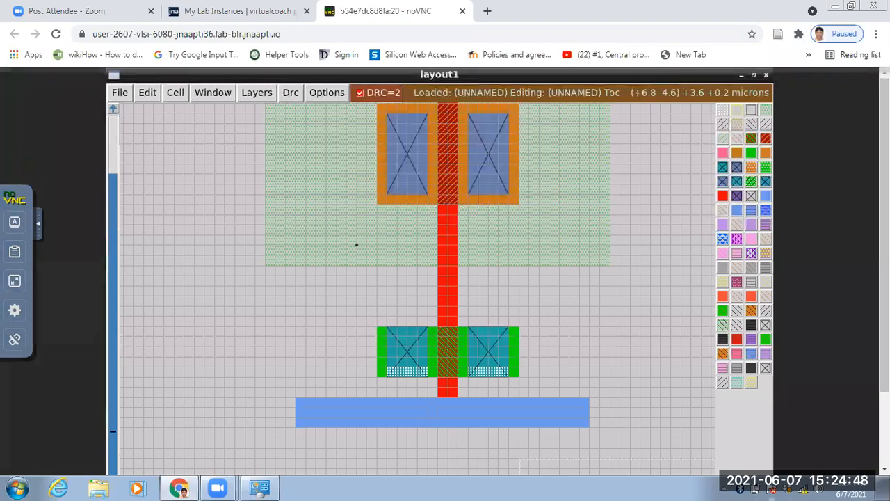
click(803, 489)
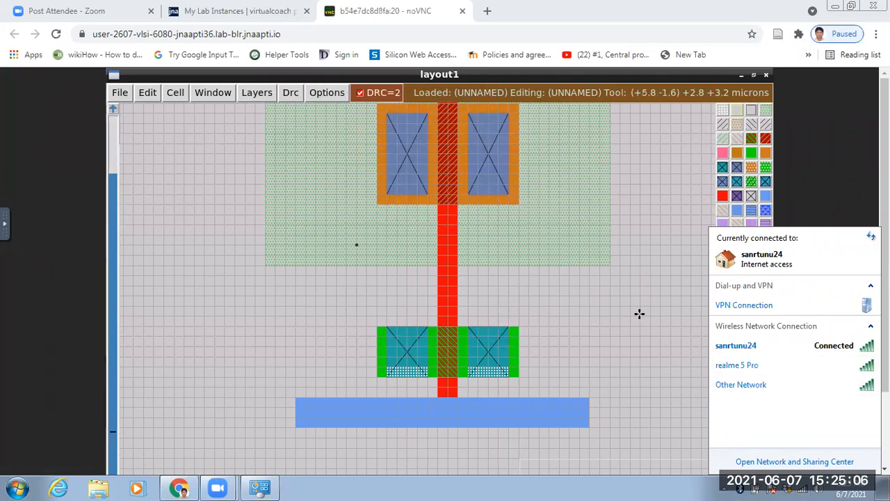
click(561, 349)
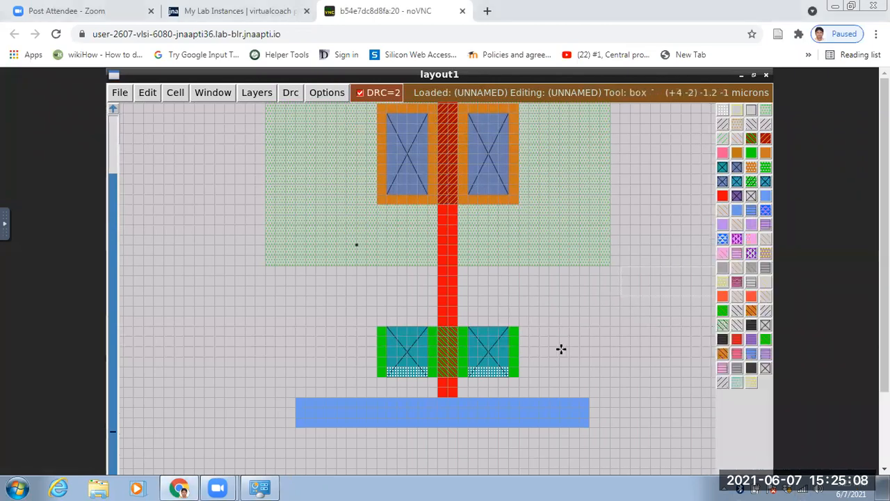
Examine the layout from the upper metal1 strip down to the lower strip, including the n-diffusion contacts and their spacing to the metal.
scroll(550, 334, up, 1)
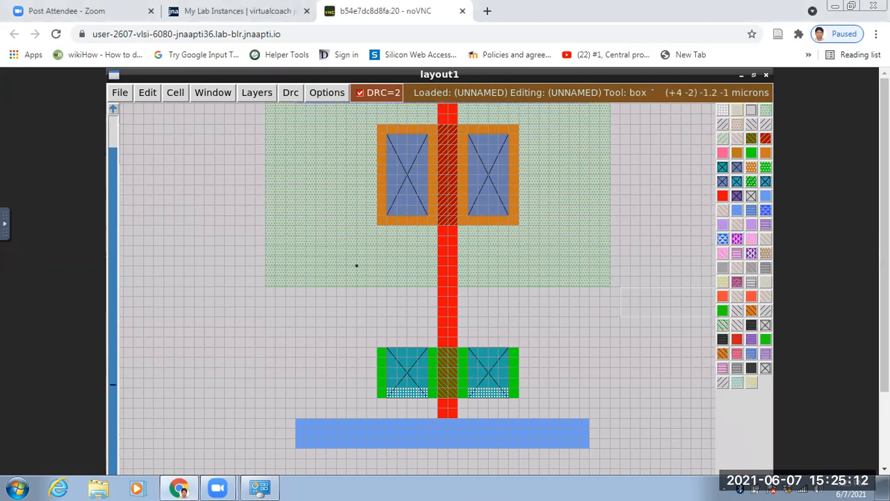
mouse_move(884, 224)
mouse_down()
mouse_move(885, 236)
mouse_move(884, 223)
mouse_up()
scroll(564, 274, up, 2)
scroll(510, 302, up, 8)
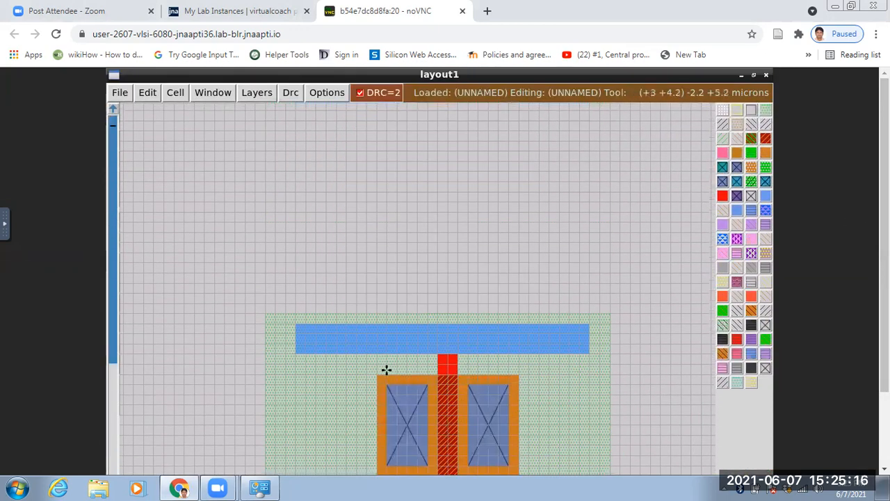
scroll(393, 386, down, 2)
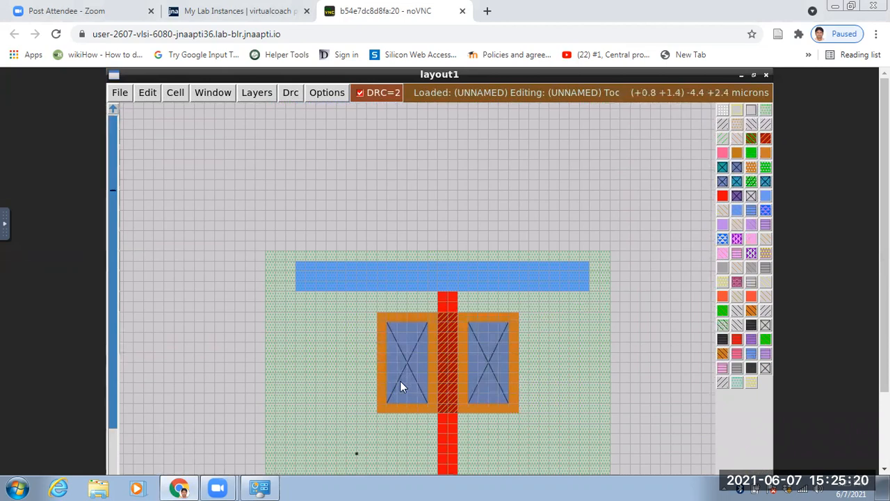
scroll(520, 354, down, 3)
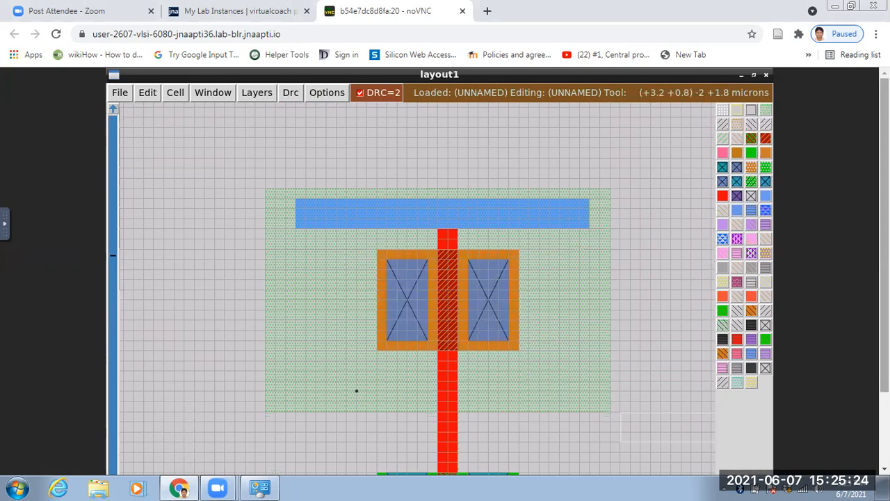
scroll(594, 312, down, 2)
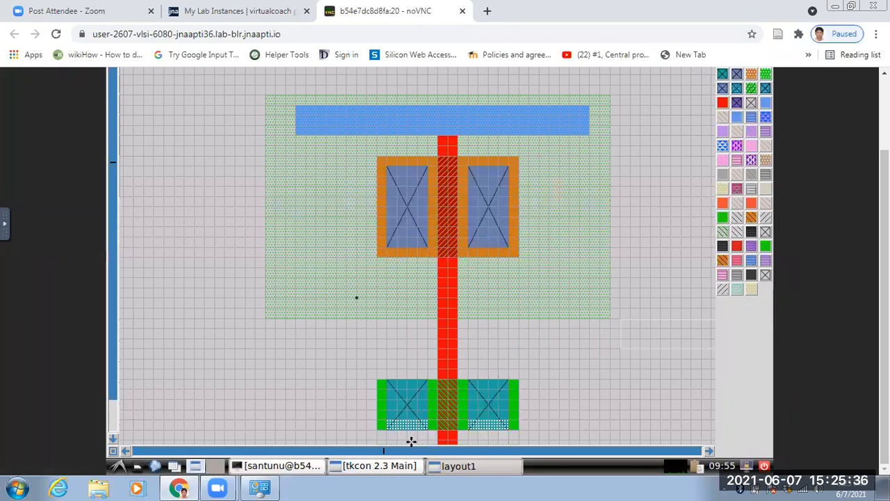
scroll(416, 443, down, 5)
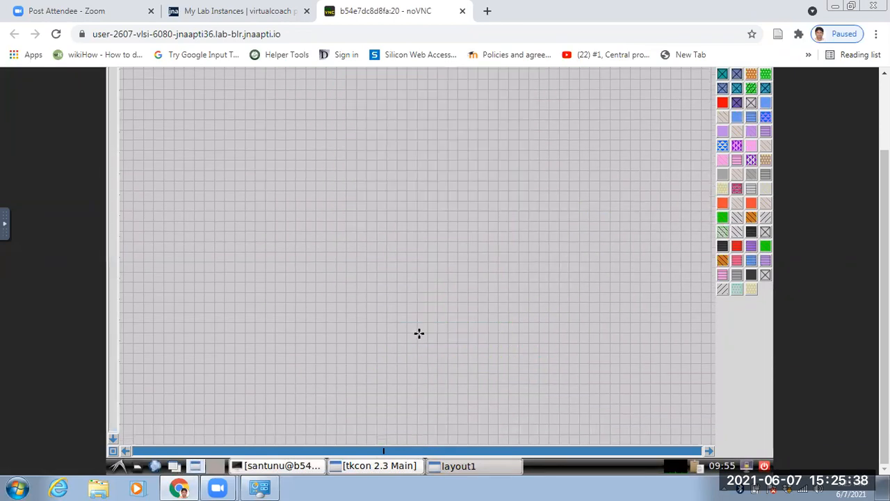
scroll(420, 333, down, 5)
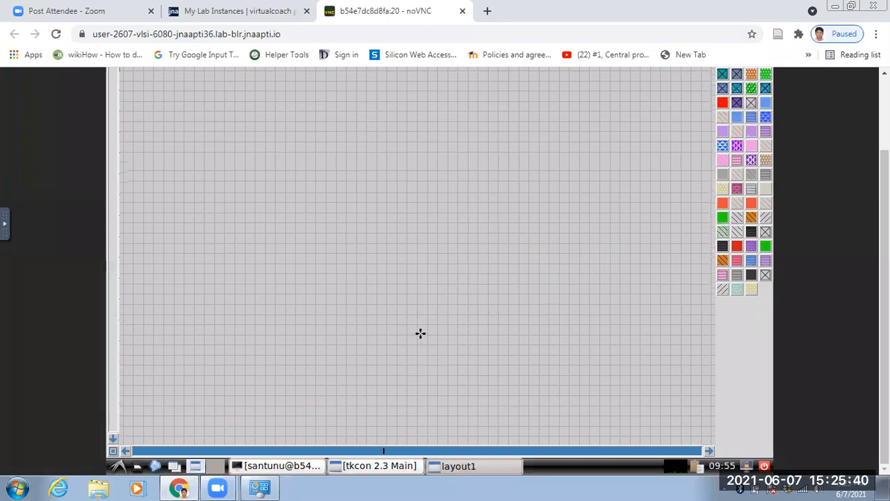
scroll(420, 333, up, 5)
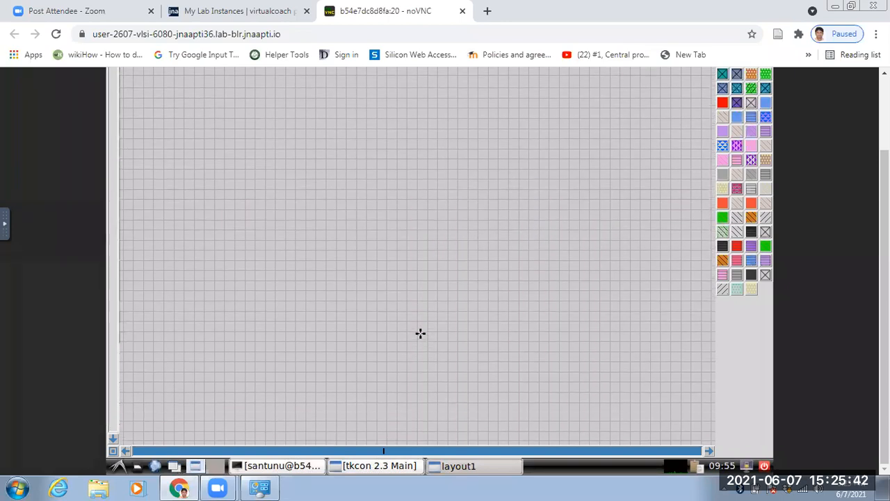
scroll(420, 334, up, 5)
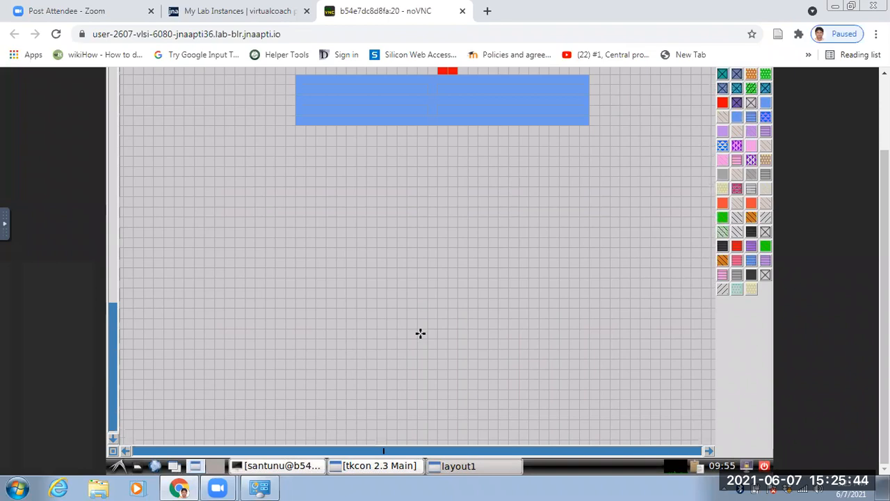
scroll(414, 359, up, 1)
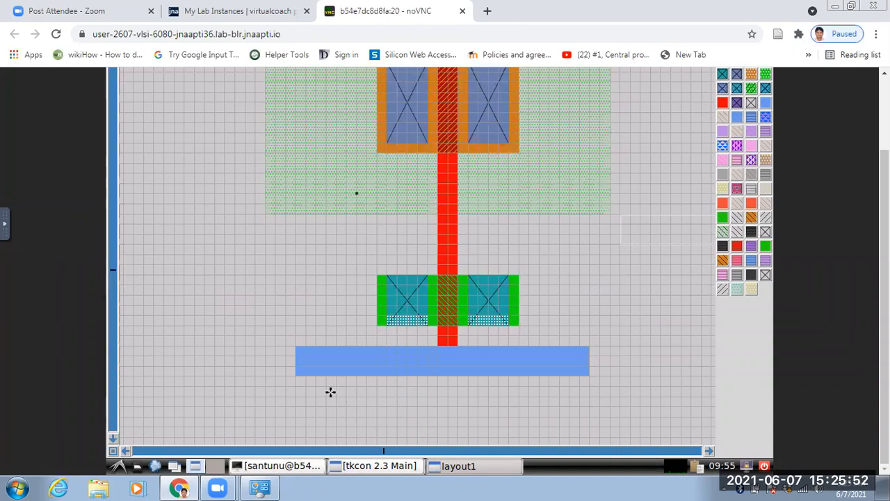
Trim the lower metal1 strip's top edge away from the gate by boxing about 5.8 by 0.2 microns and running erase m1.
click(295, 386)
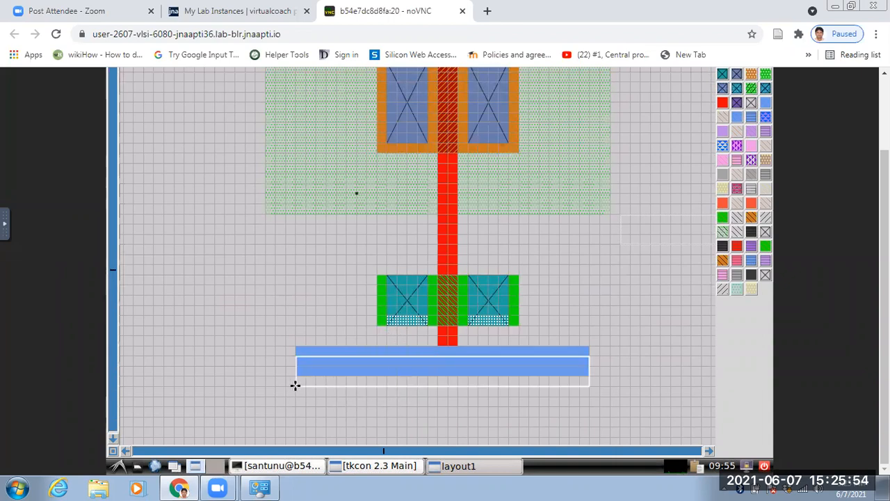
click(296, 347)
click(298, 354)
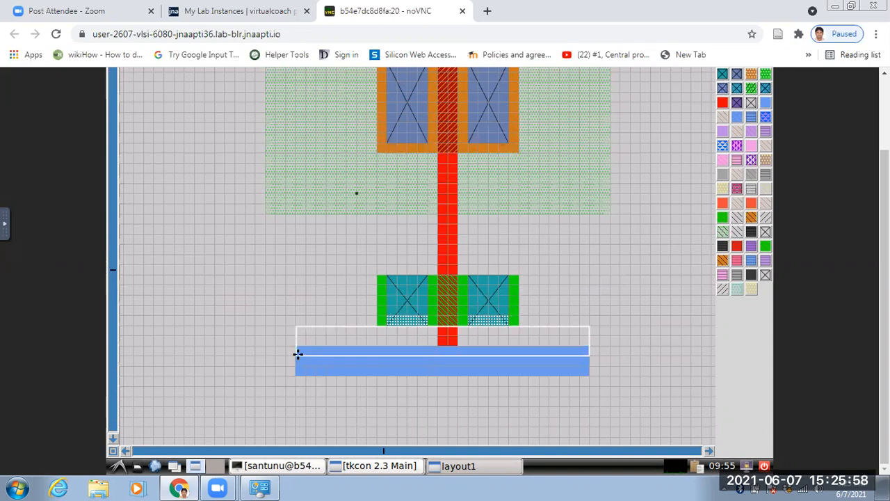
click(590, 346)
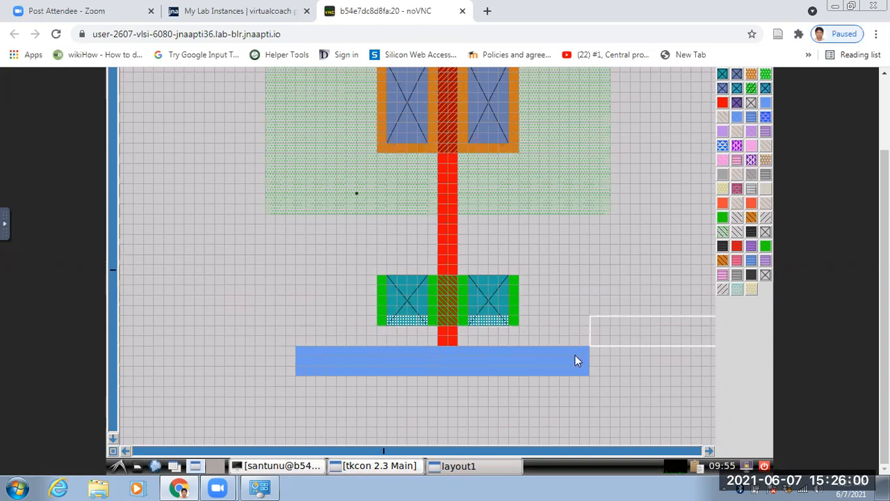
right_click(296, 354)
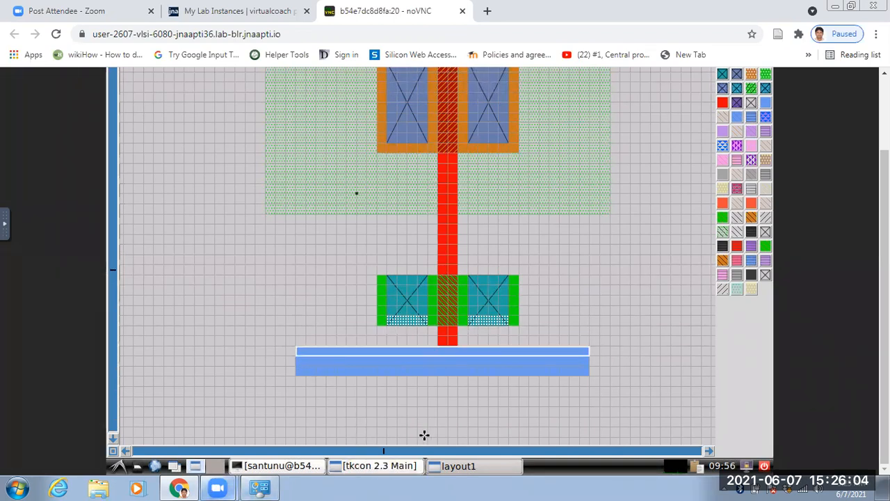
click(398, 466)
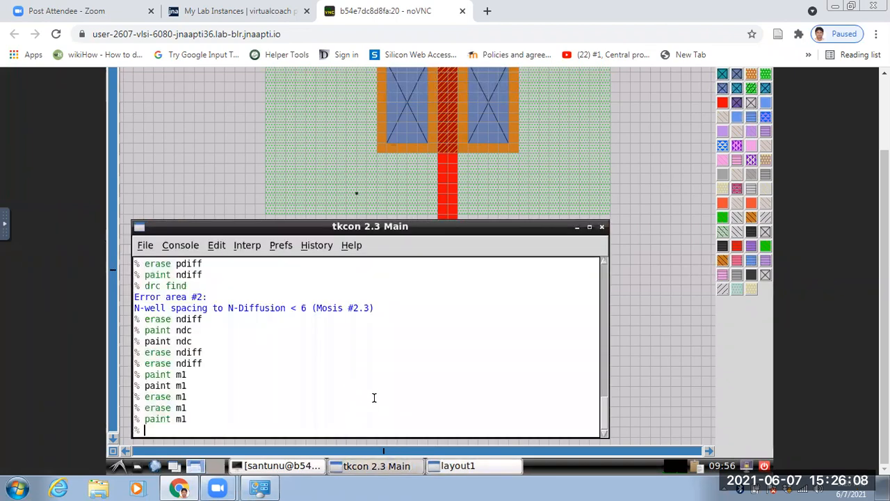
text(erase m1)
key(Return)
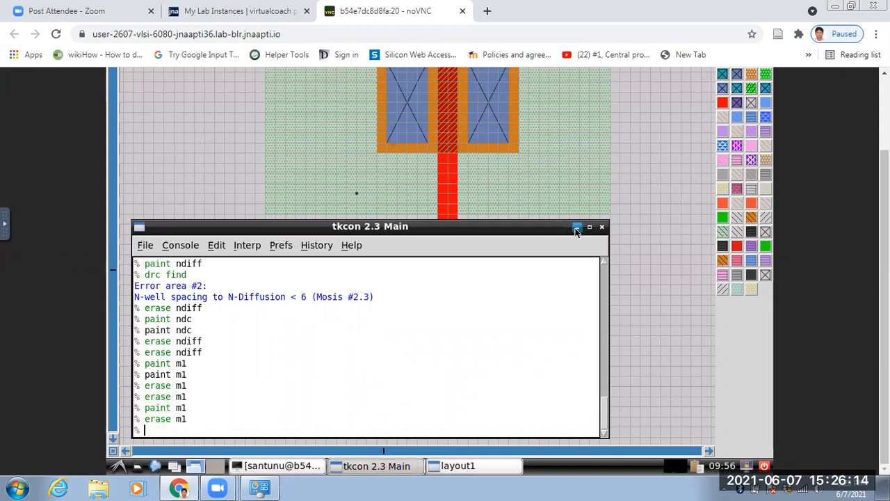
Extend the lower metal1 strip about 0.2 microns downward by placing the box along its bottom edge and running paint m1.
click(394, 430)
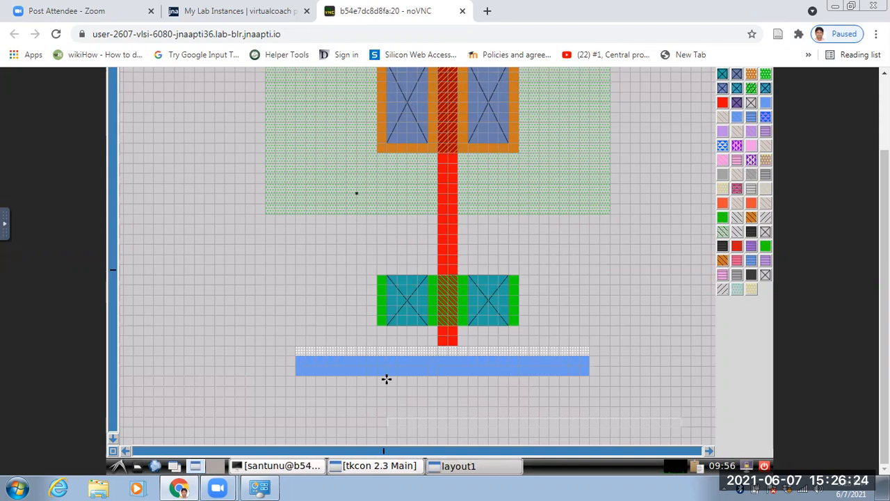
click(296, 387)
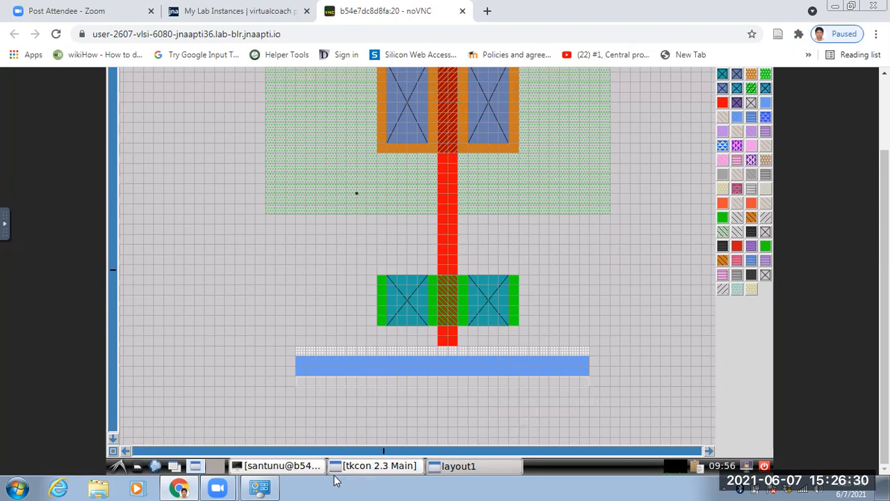
key(colon)
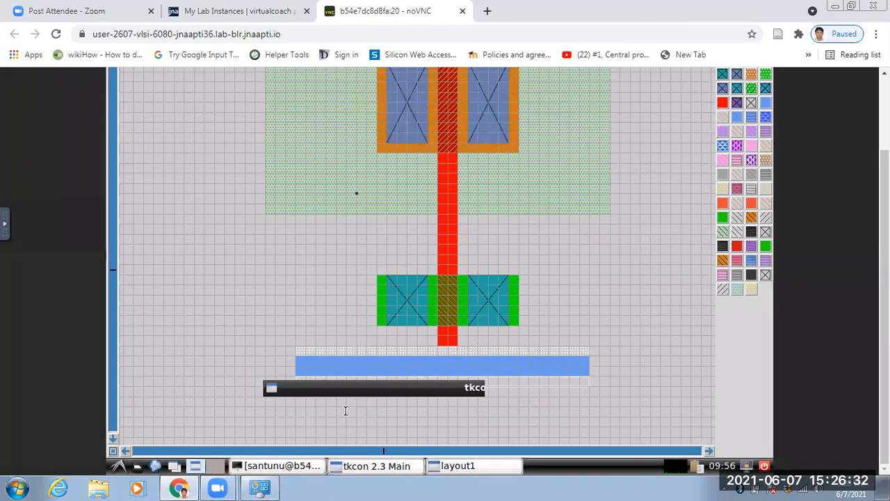
text(paint m)
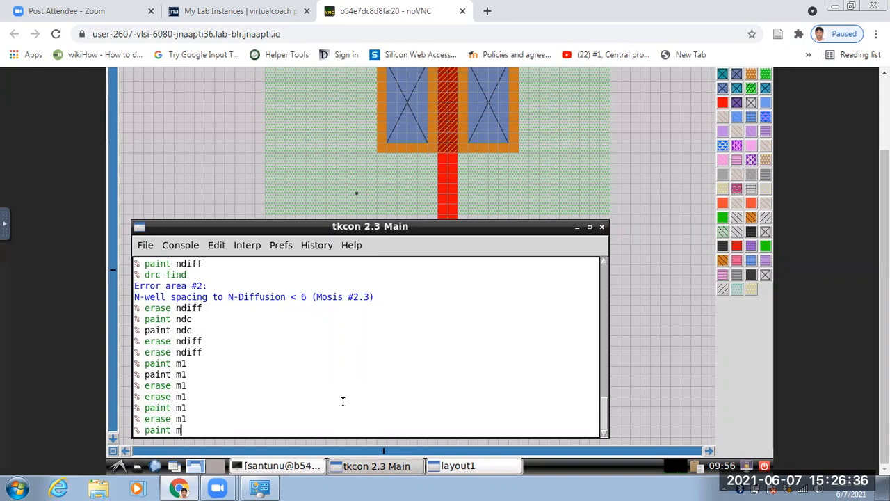
key(Return)
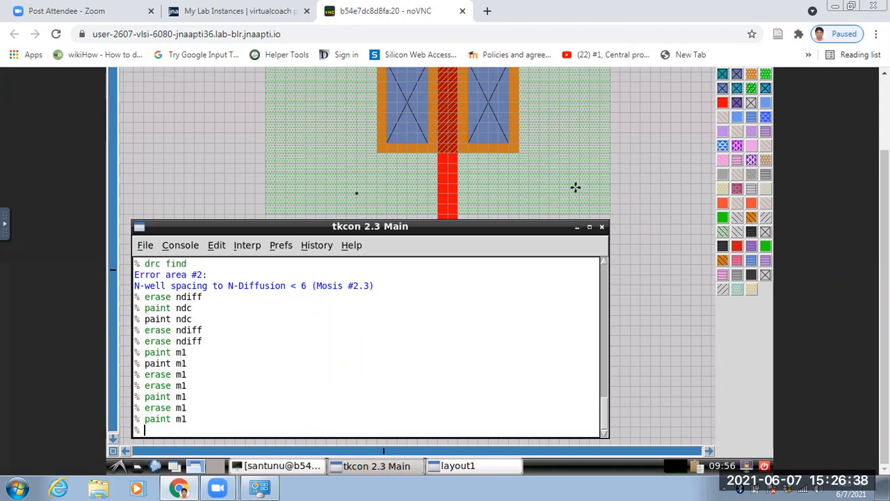
click(576, 187)
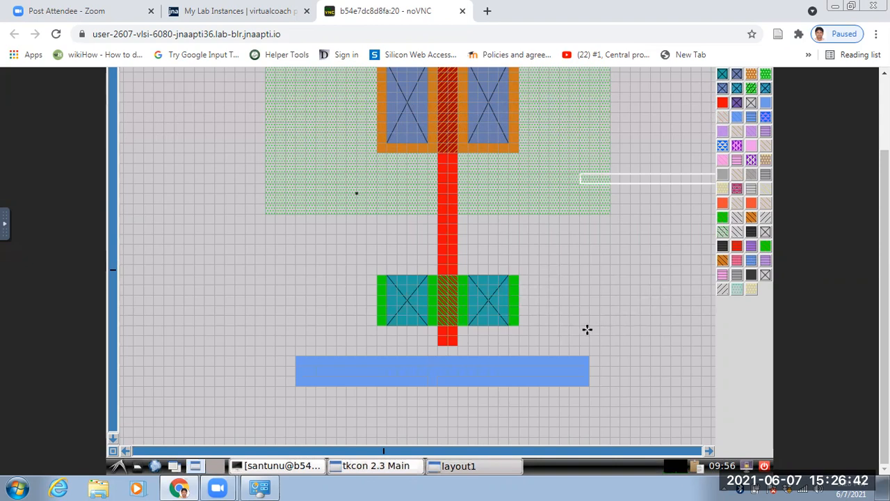
scroll(587, 330, up, 2)
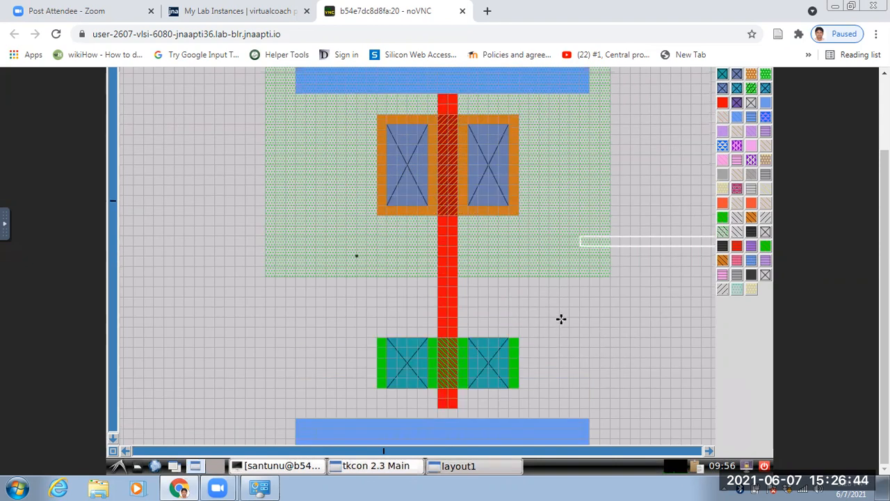
Extend the upper metal1 strip one grid row upward by boxing the row along its top edge and running paint m1.
key(z)
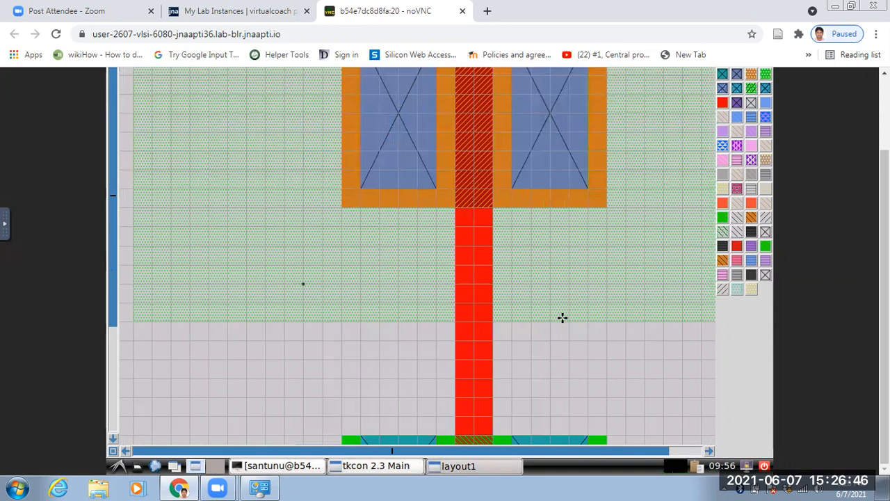
key(shift+z)
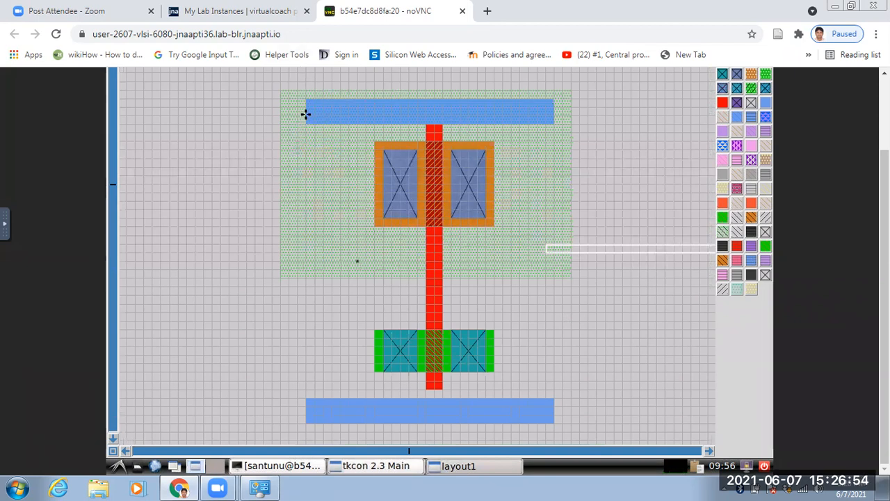
click(306, 92)
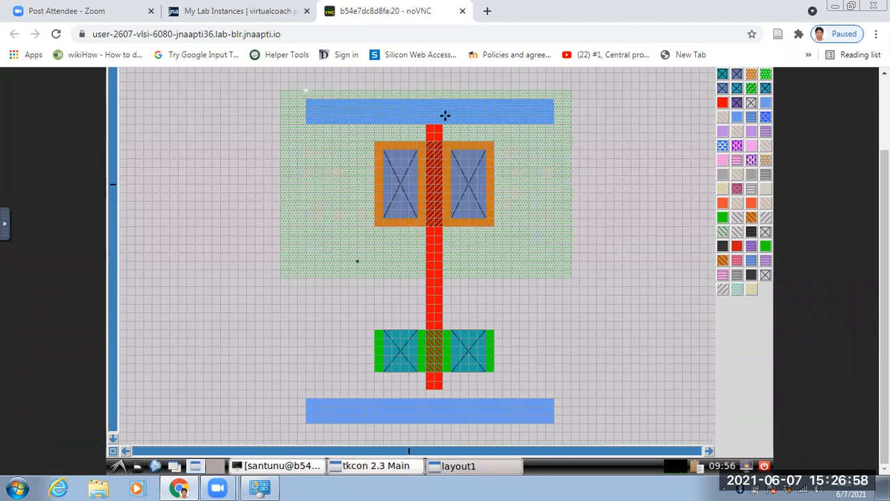
right_click(554, 97)
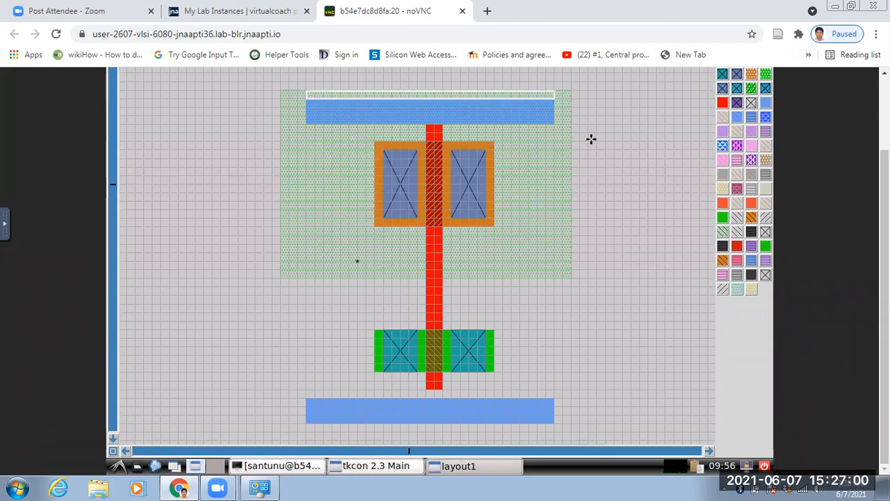
click(376, 466)
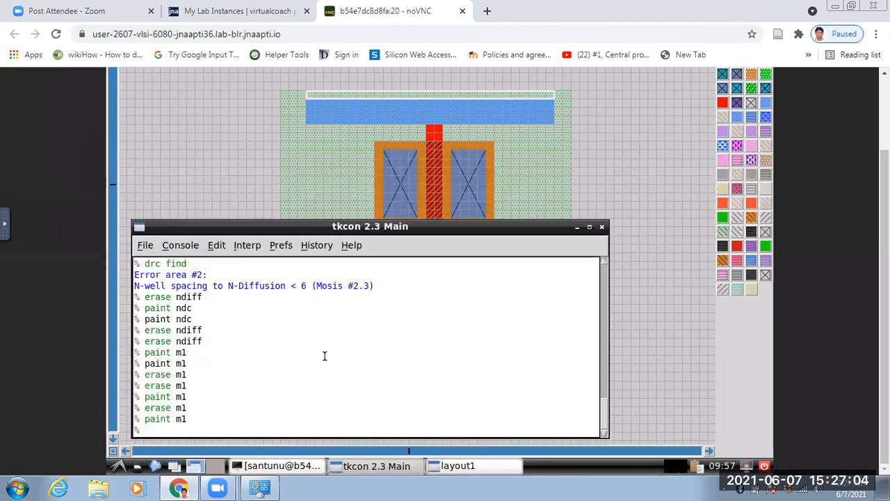
text(paint m1)
key(Return)
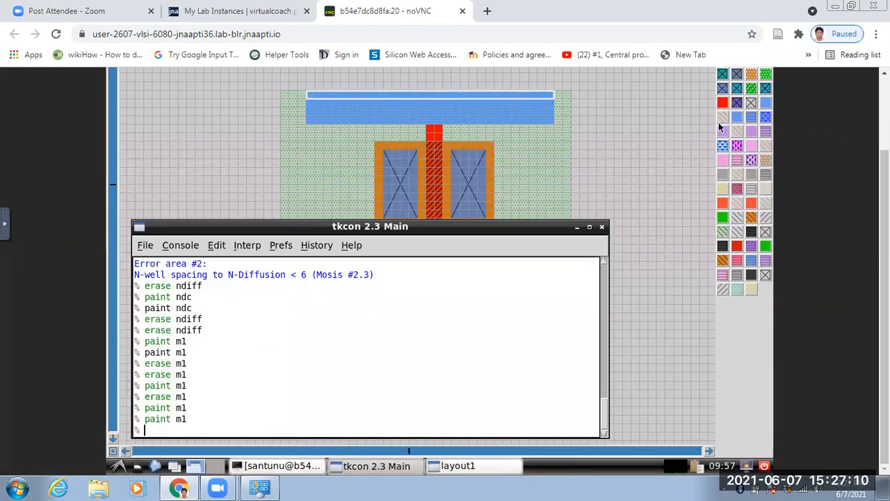
Trim the upper metal1 strip's bottom grid row away from the gate by boxing it and running erase m1.
click(318, 123)
click(304, 120)
click(308, 124)
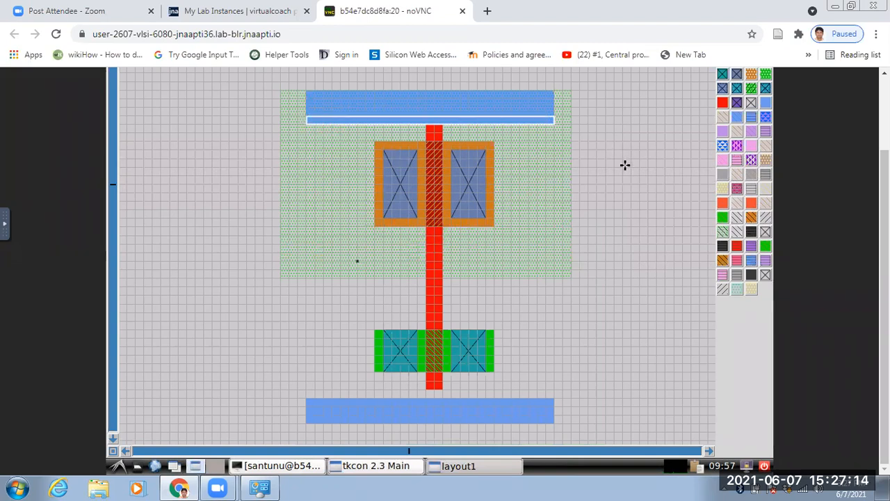
click(401, 468)
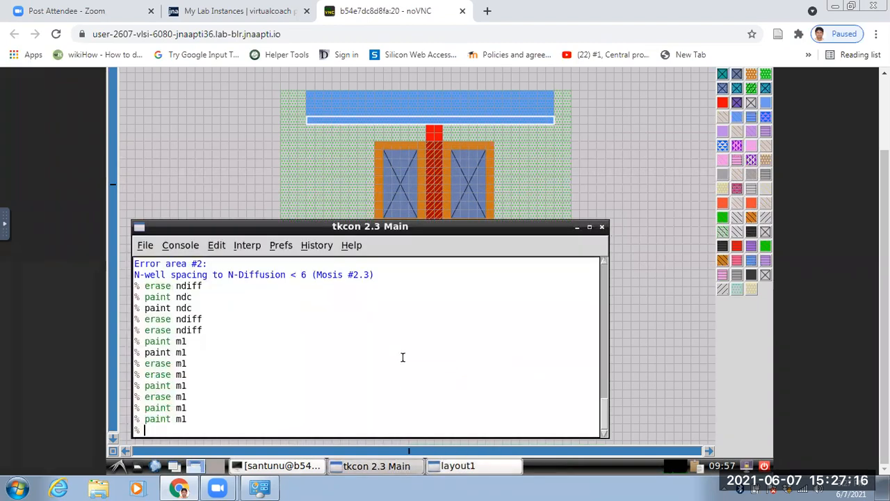
text(erase m1)
key(Return)
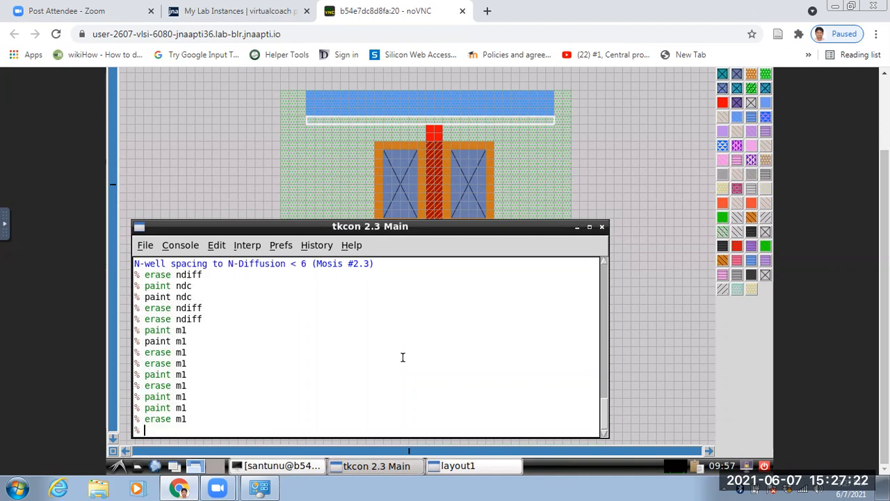
click(618, 132)
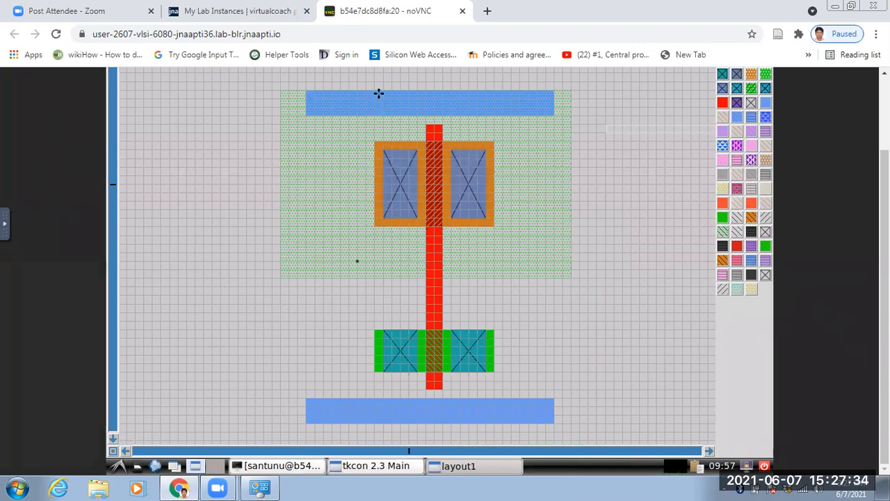
Size the box about 4 by 16 grid squares, from below the left p-diffusion contact to the upper metal1 strip's top edge.
click(382, 223)
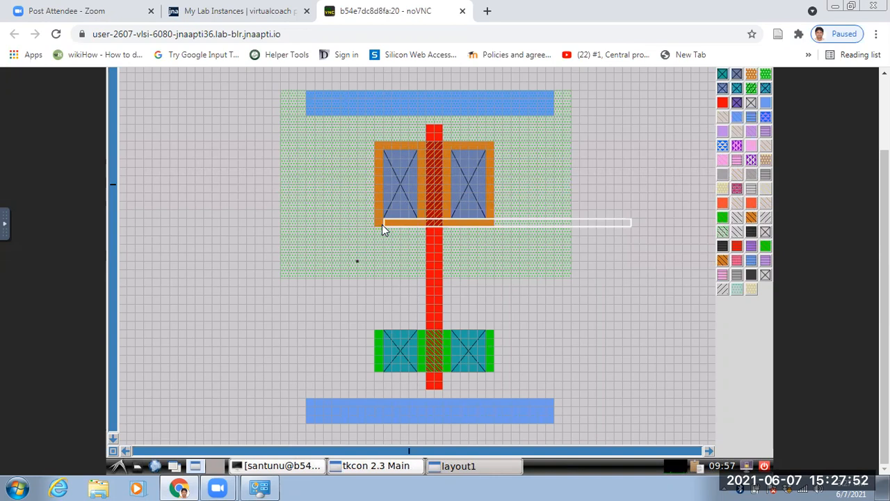
right_click(382, 225)
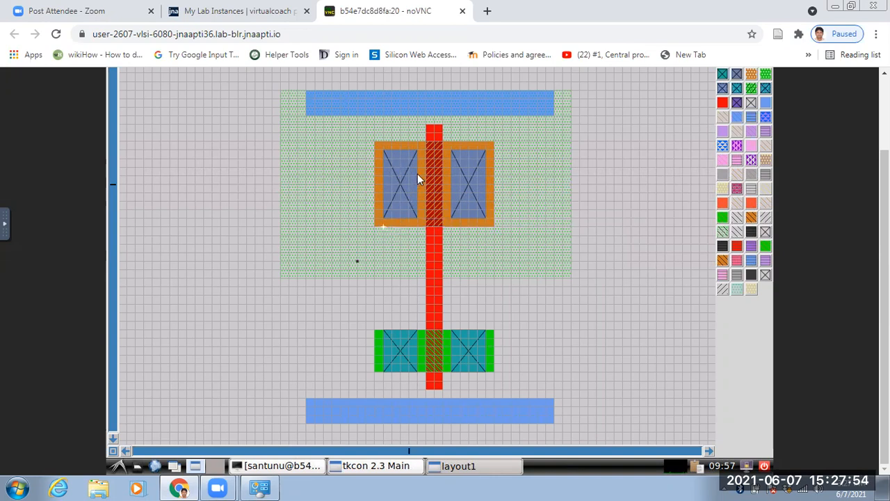
right_click(418, 91)
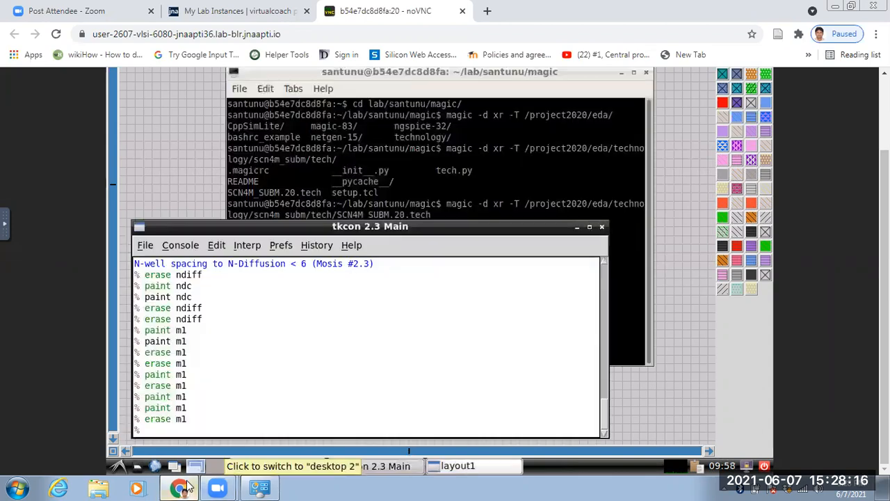
Hide the terminal window covering the layout and recall the tkcon console.
click(187, 487)
click(186, 487)
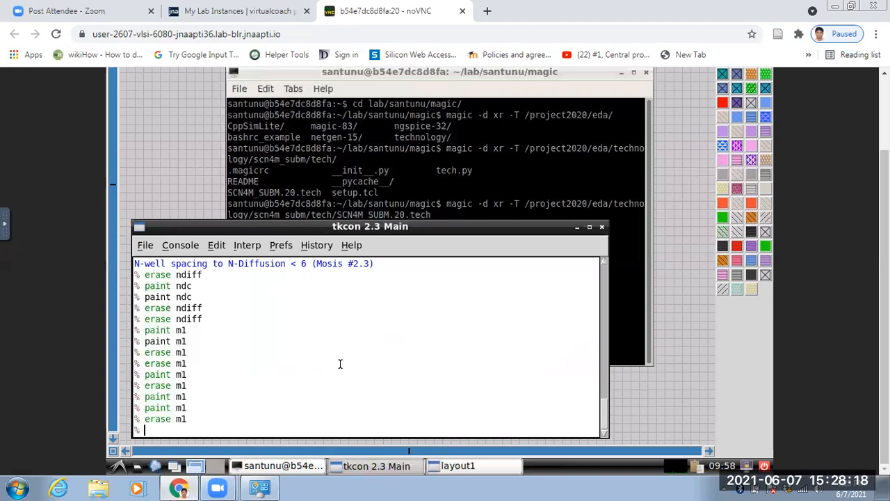
click(622, 73)
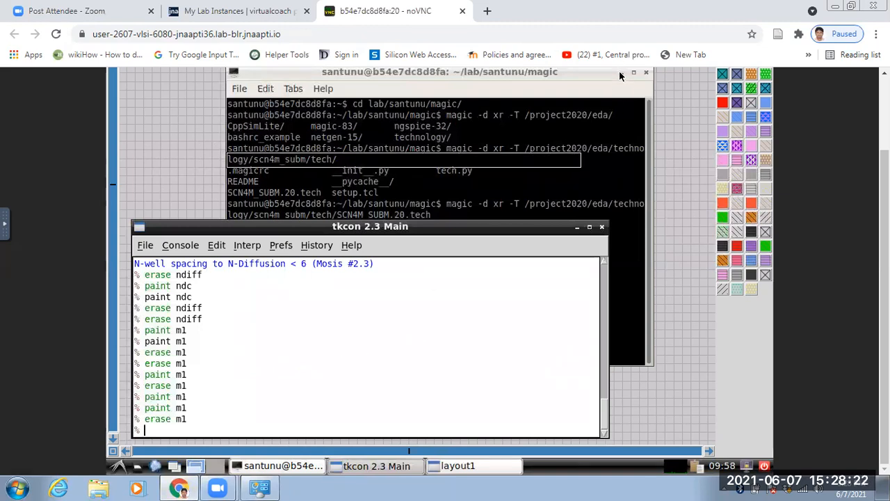
click(610, 295)
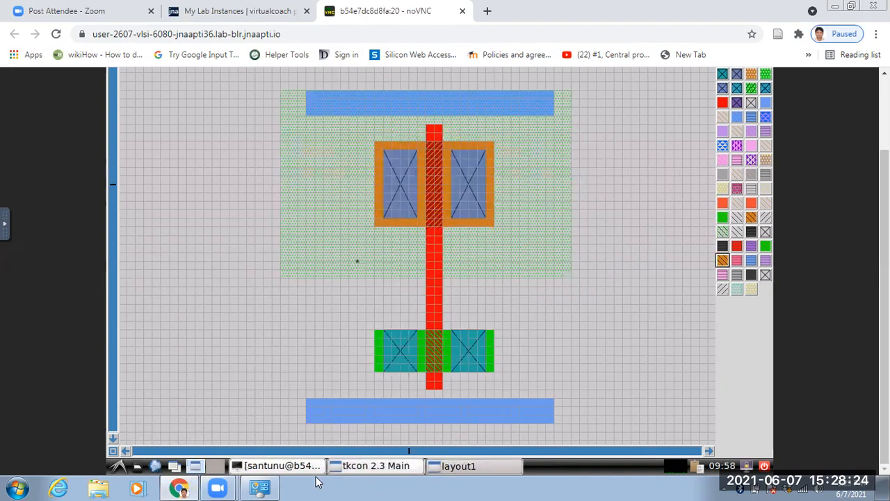
click(353, 467)
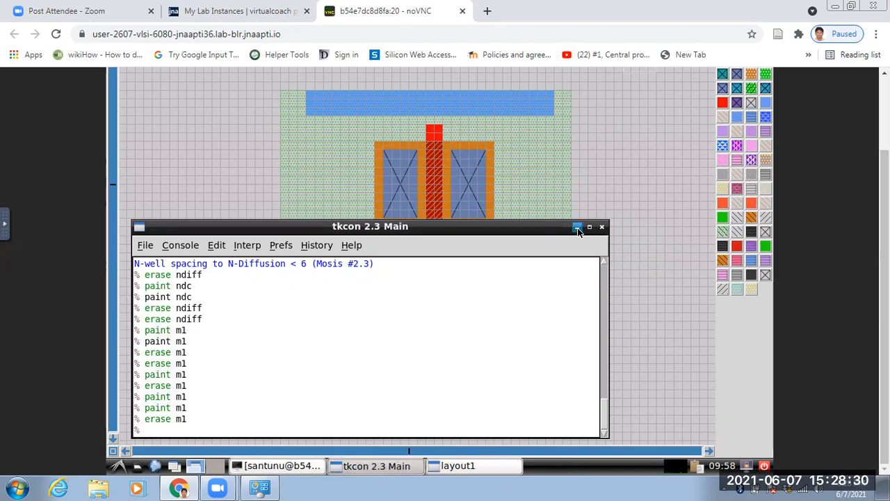
Connect the left p-diffusion contact to the upper metal1 strip by placing the box over both and running paint m1.
click(382, 227)
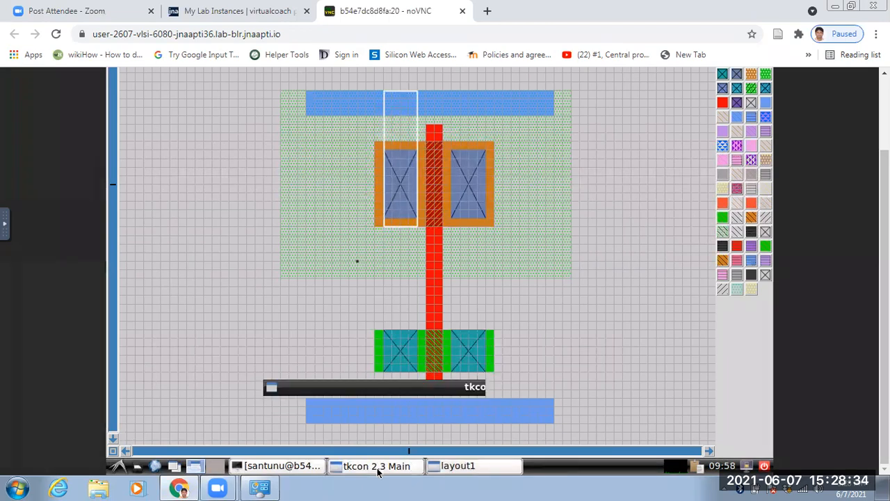
click(379, 465)
text(paint m1)
key(Return)
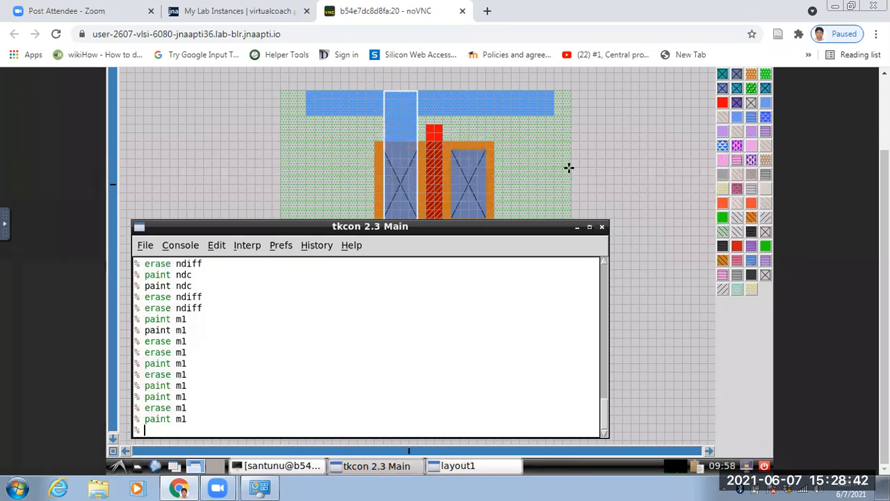
click(576, 228)
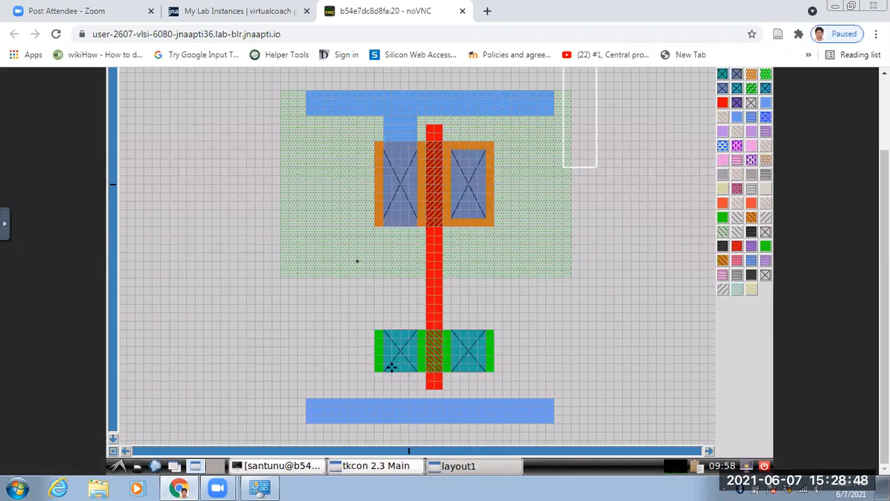
click(386, 427)
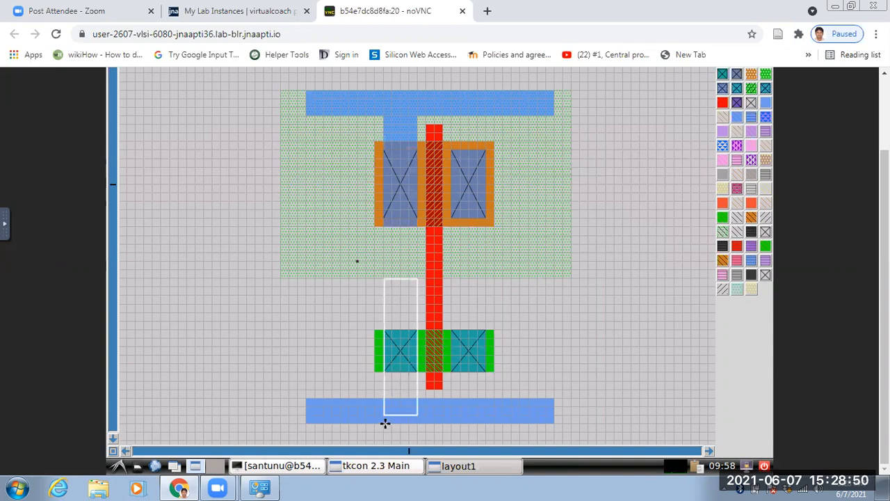
click(385, 423)
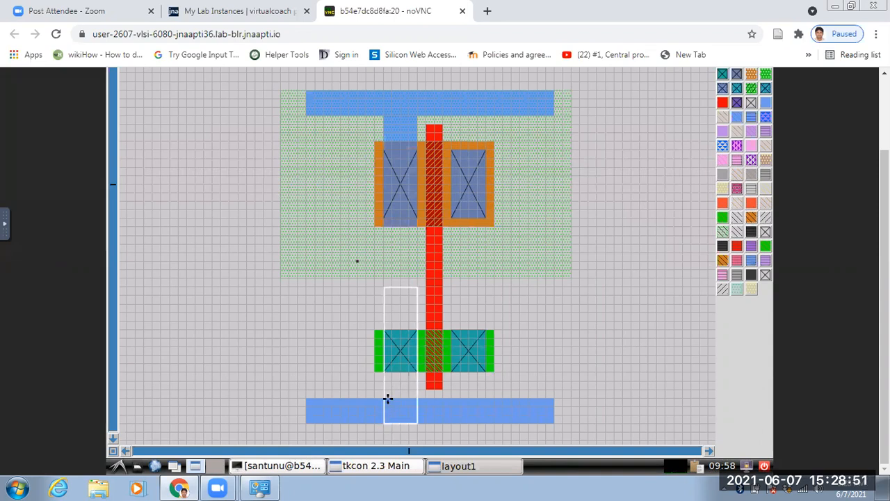
right_click(383, 329)
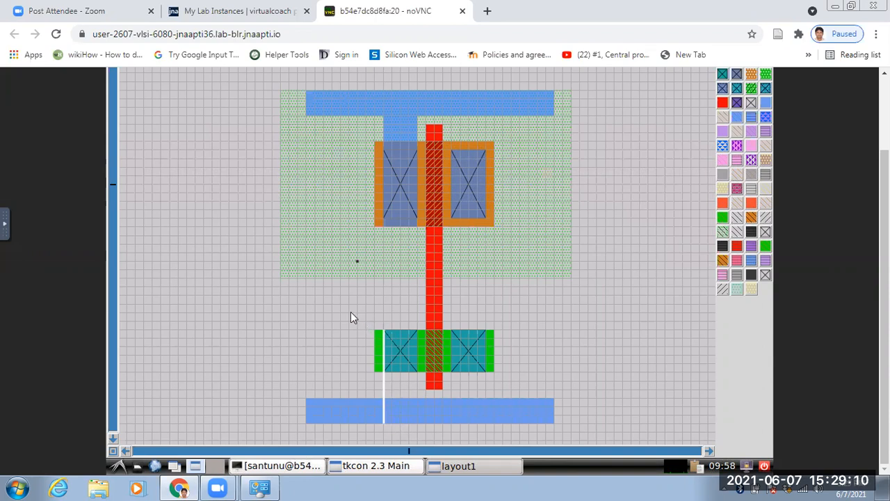
right_click(418, 329)
mouse_move(884, 299)
mouse_down()
mouse_move(884, 227)
mouse_move(884, 299)
mouse_up()
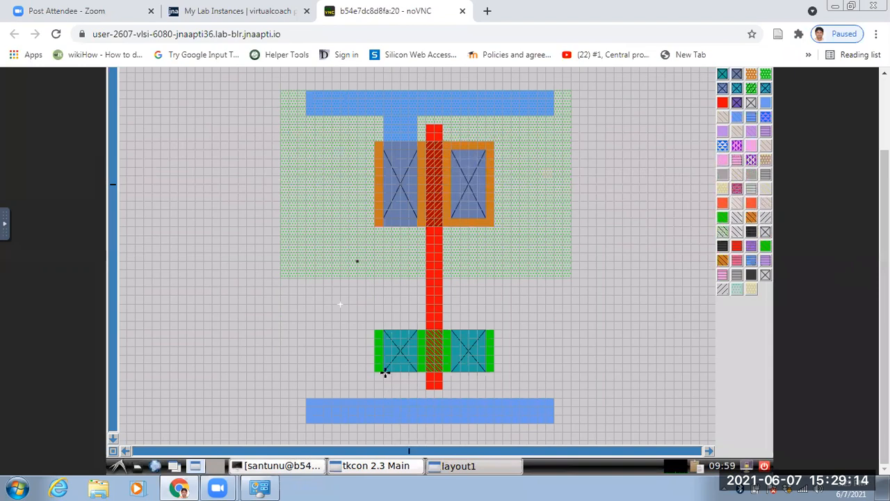
right_click(383, 330)
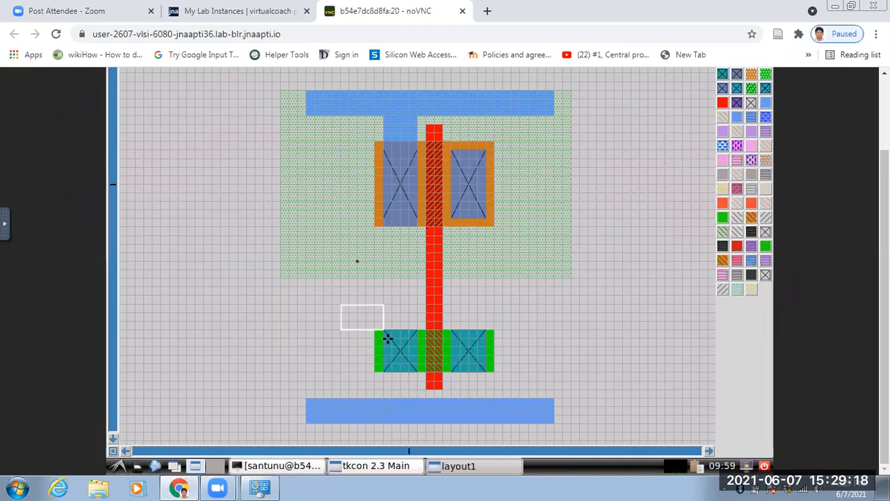
right_click(417, 422)
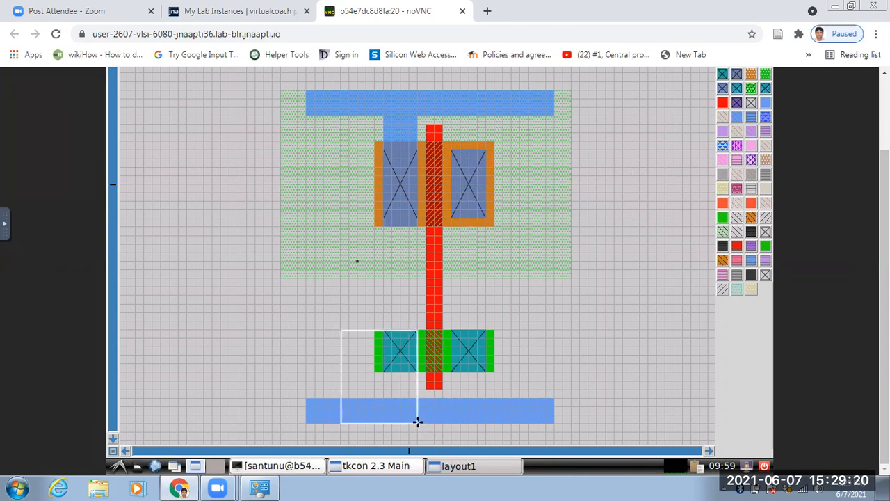
right_click(382, 422)
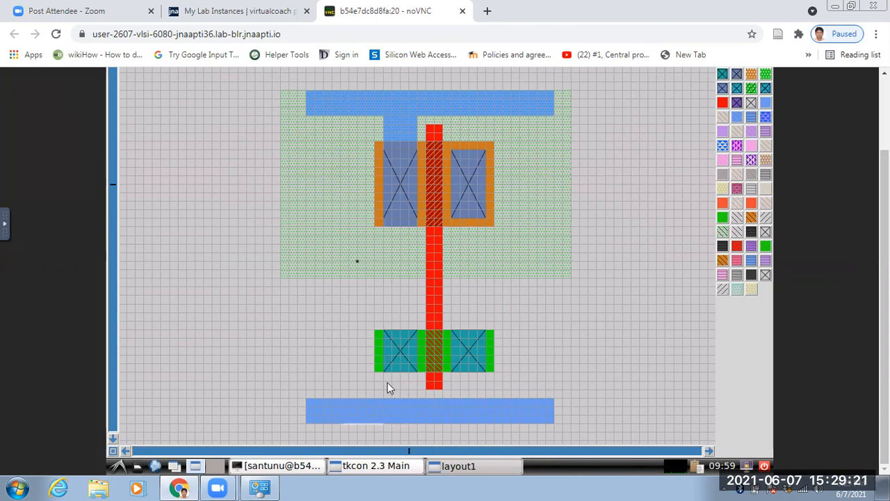
right_click(381, 330)
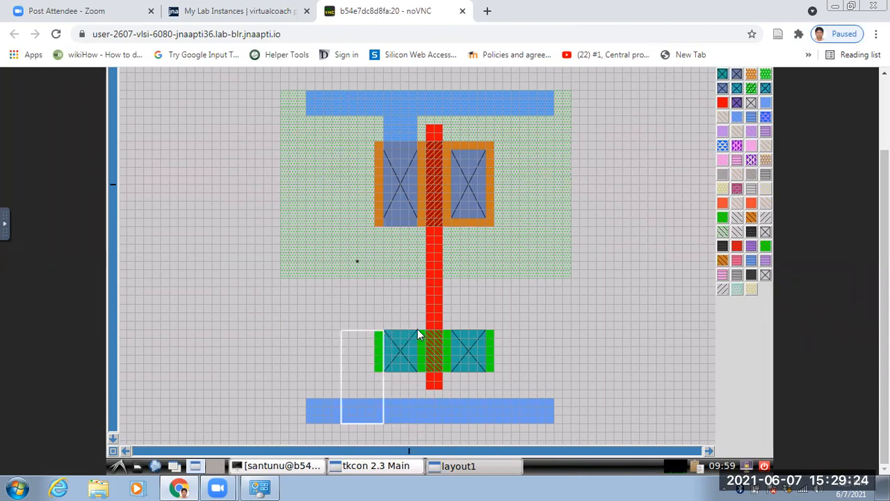
right_click(418, 335)
Connect the left n-diffusion contact to the lower metal1 strip by boxing about 4 by 11 grid squares and running paint m1.
click(383, 330)
right_click(383, 371)
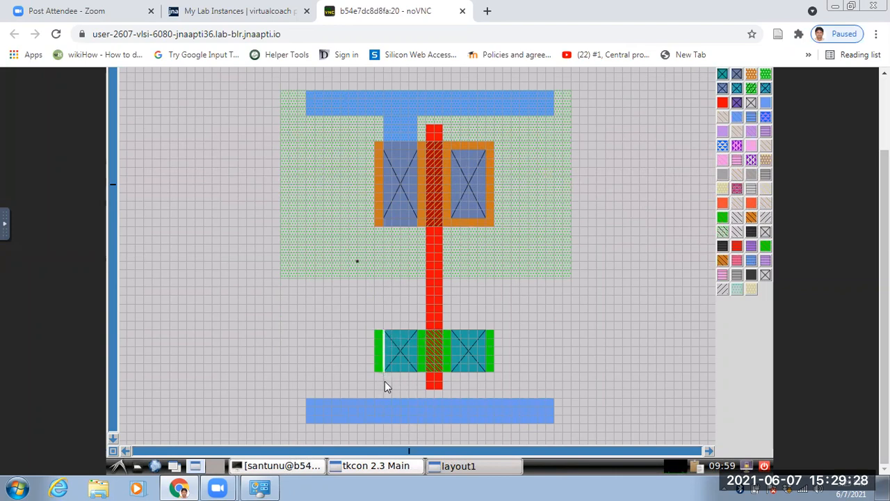
right_click(382, 422)
right_click(417, 335)
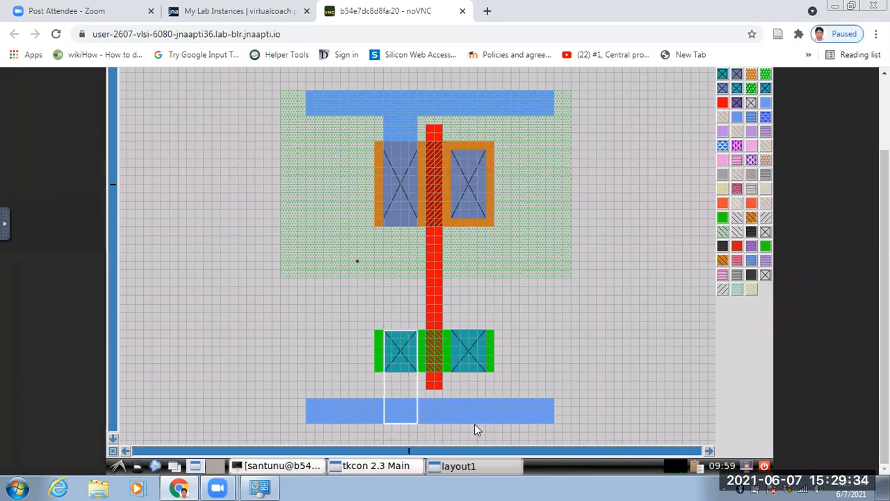
click(384, 466)
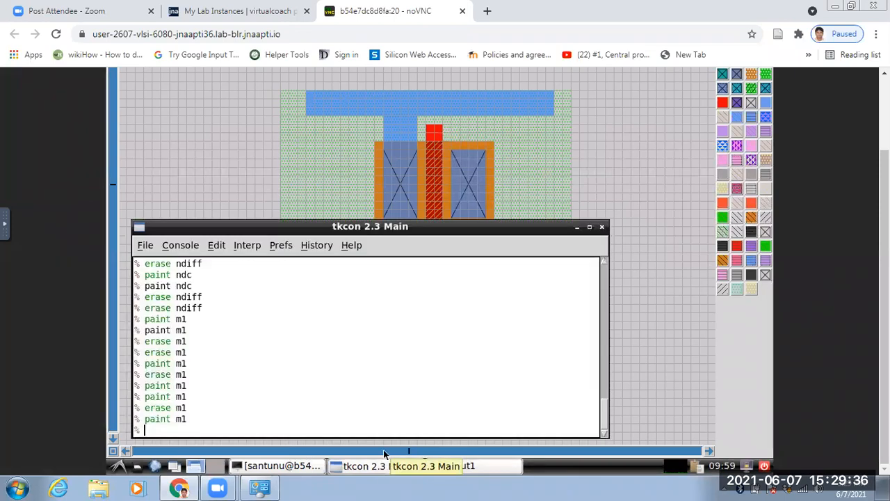
key(Up)
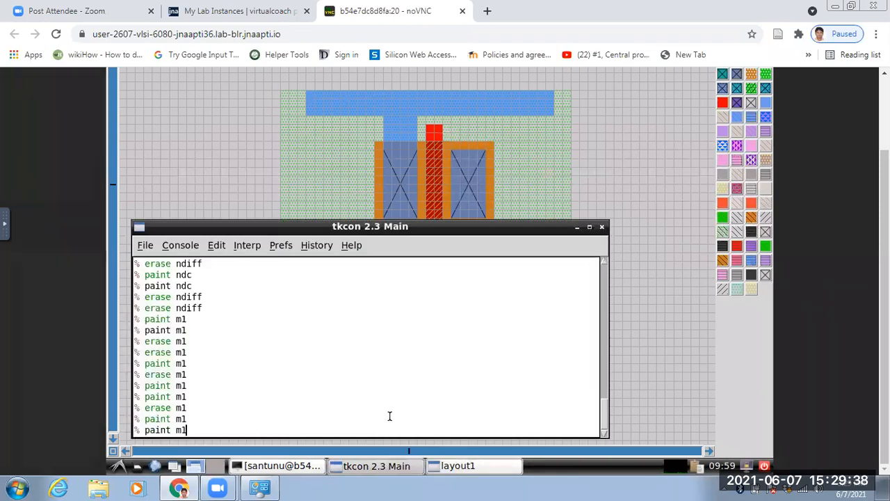
key(Return)
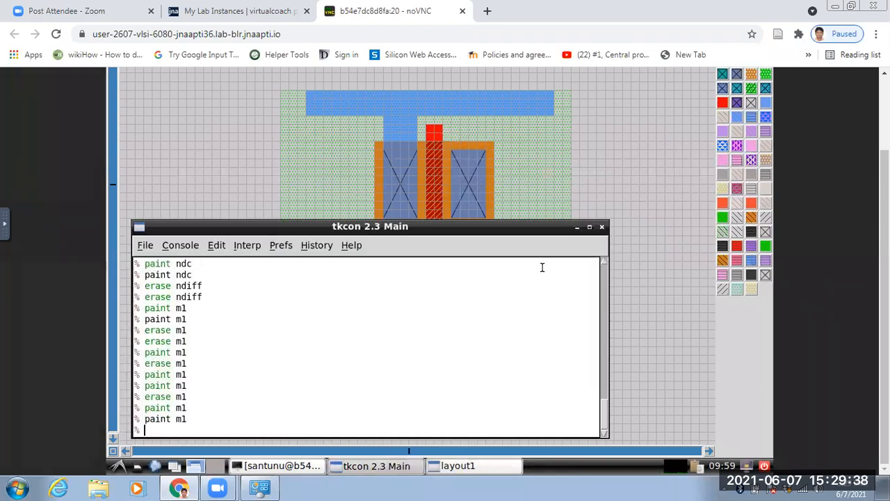
click(577, 228)
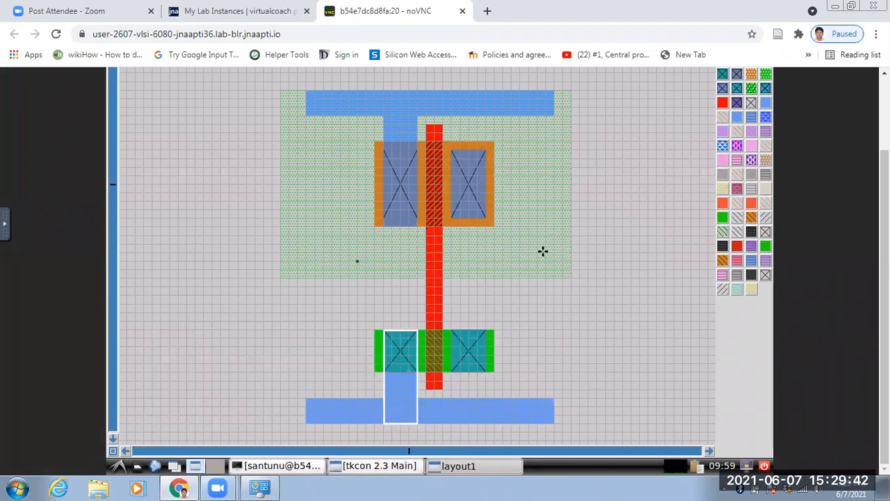
click(579, 269)
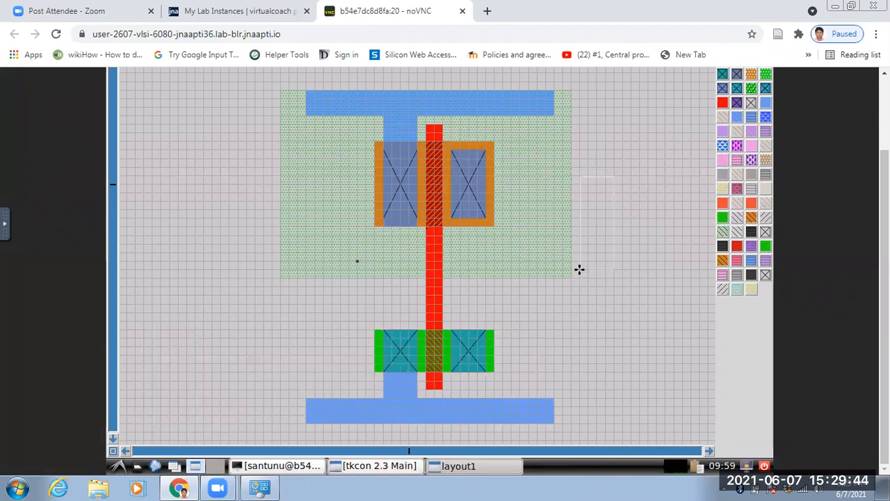
Connect the right p-diffusion and n-diffusion contacts by boxing about 4 by 27 grid squares over both and running paint m1.
click(451, 142)
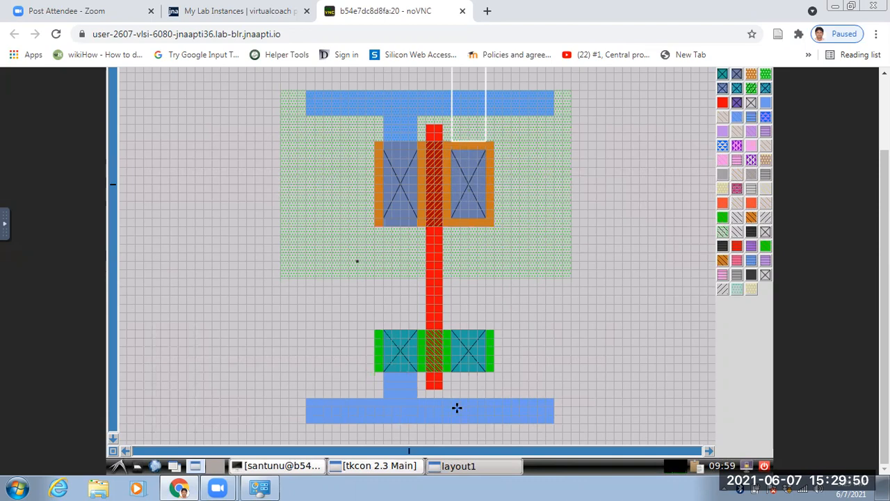
click(451, 372)
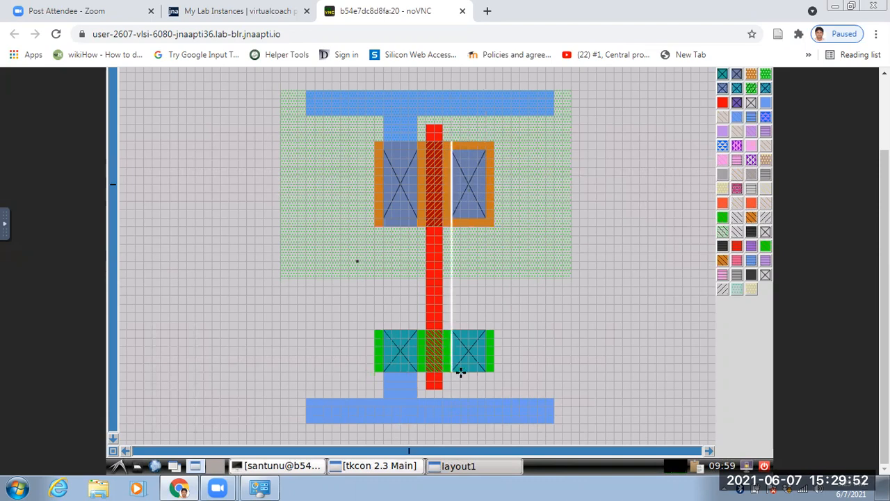
right_click(485, 372)
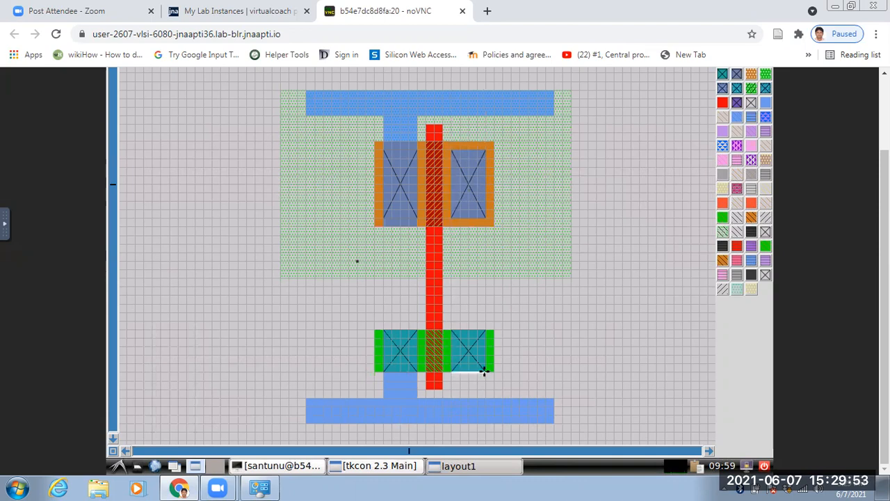
right_click(485, 152)
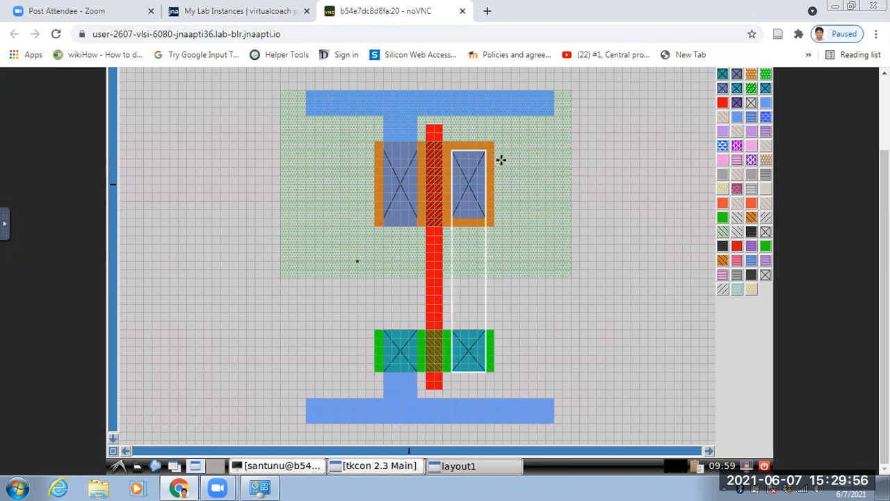
right_click(487, 144)
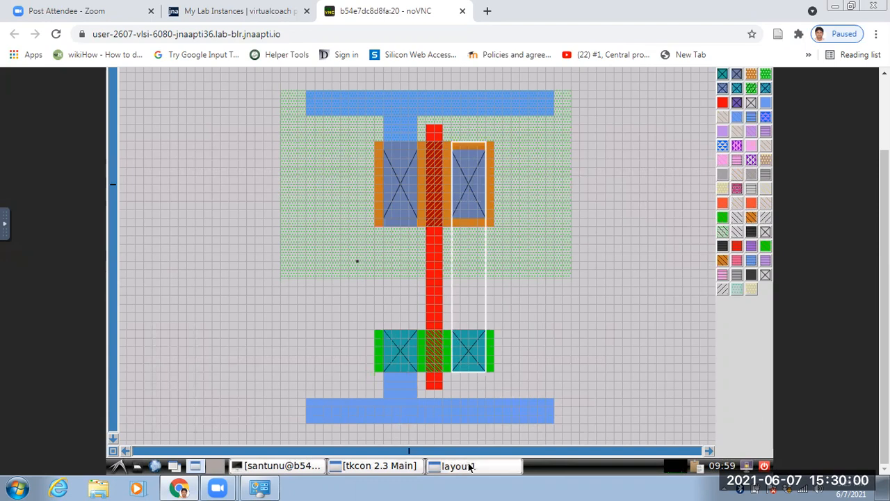
click(391, 467)
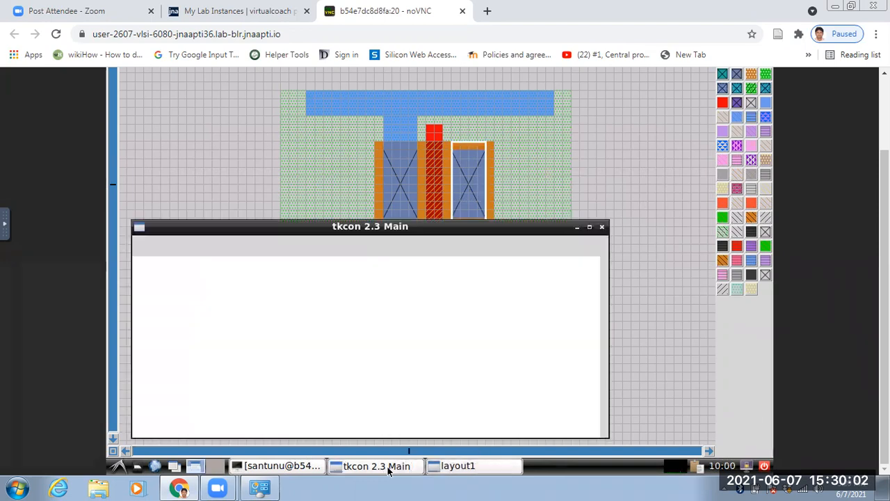
text(paint m1)
key(Return)
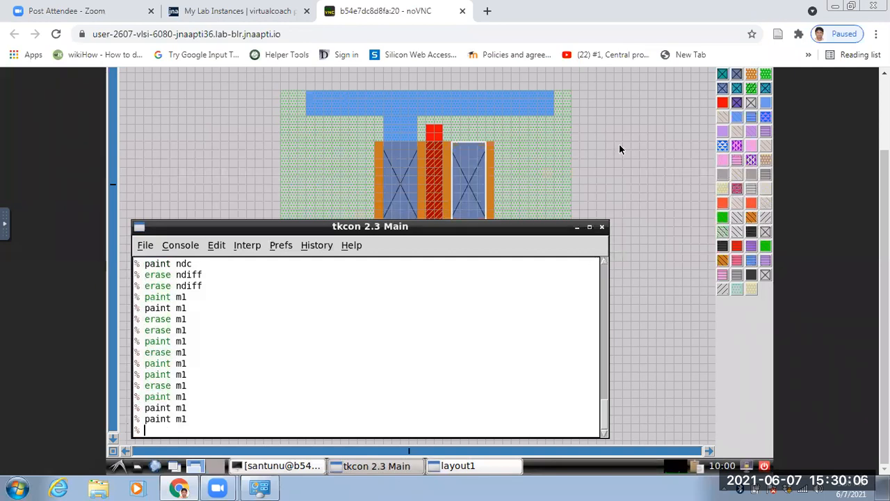
click(594, 174)
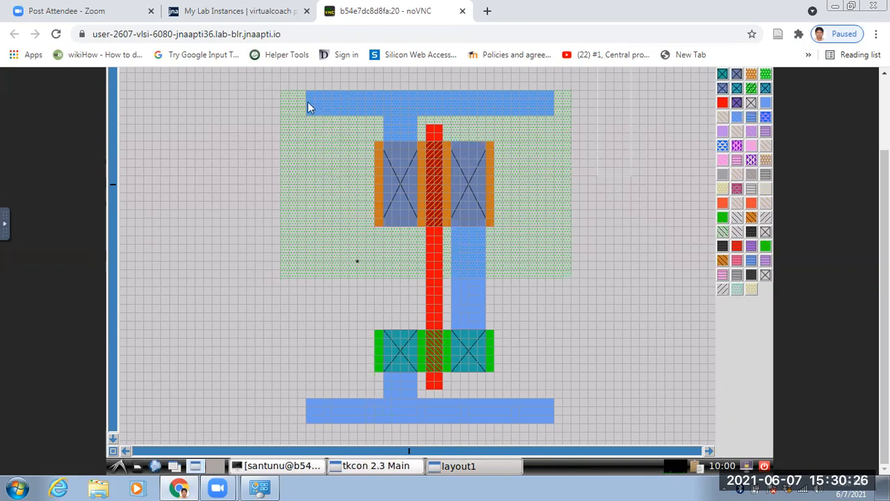
click(374, 117)
right_click(374, 119)
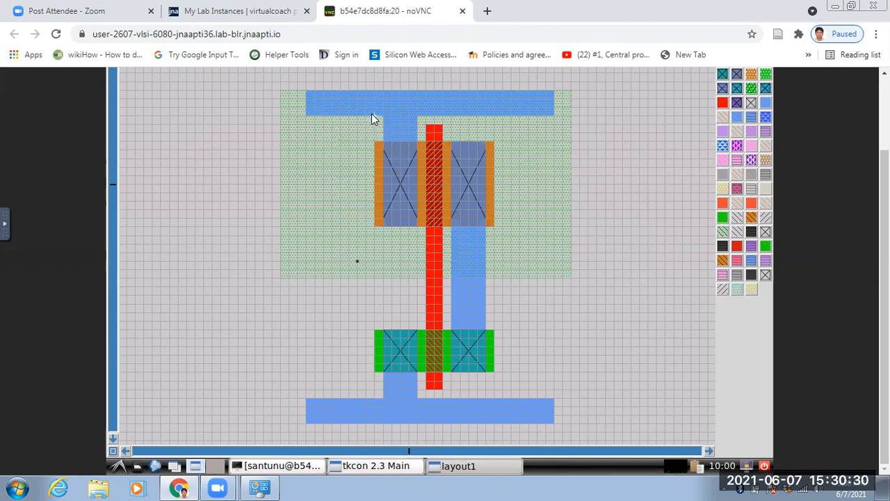
right_click(307, 91)
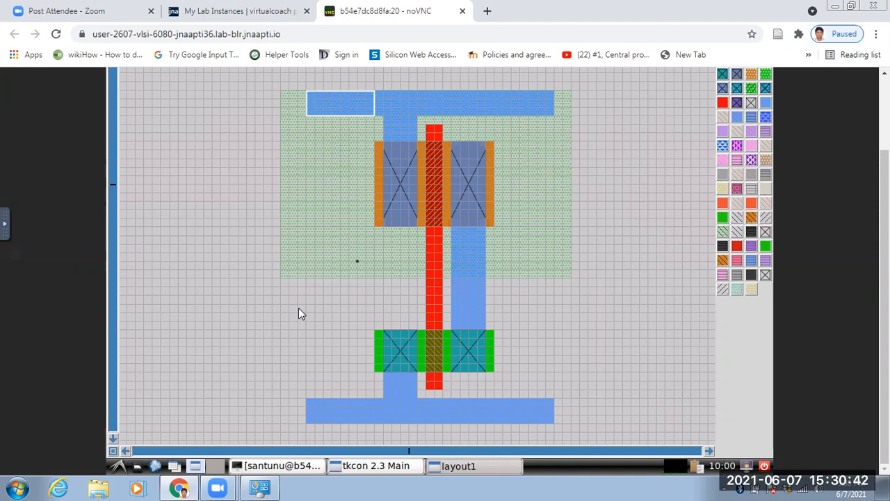
click(331, 308)
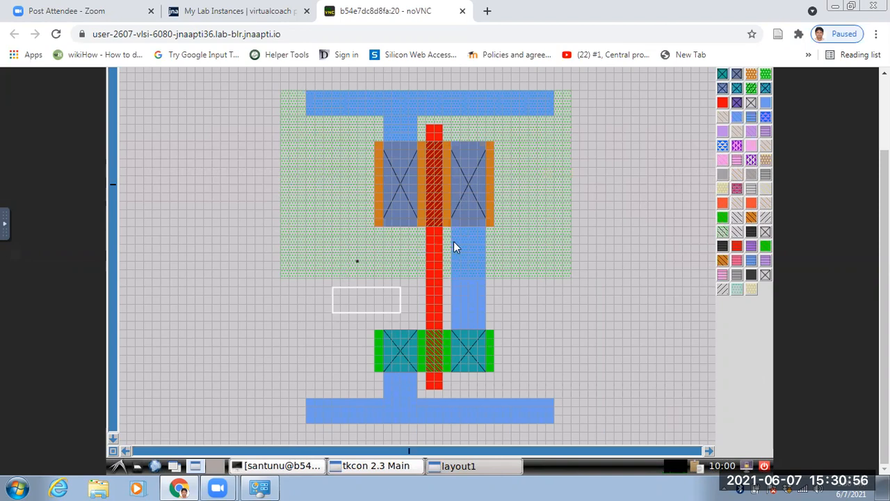
right_click(373, 119)
right_click(370, 91)
click(308, 90)
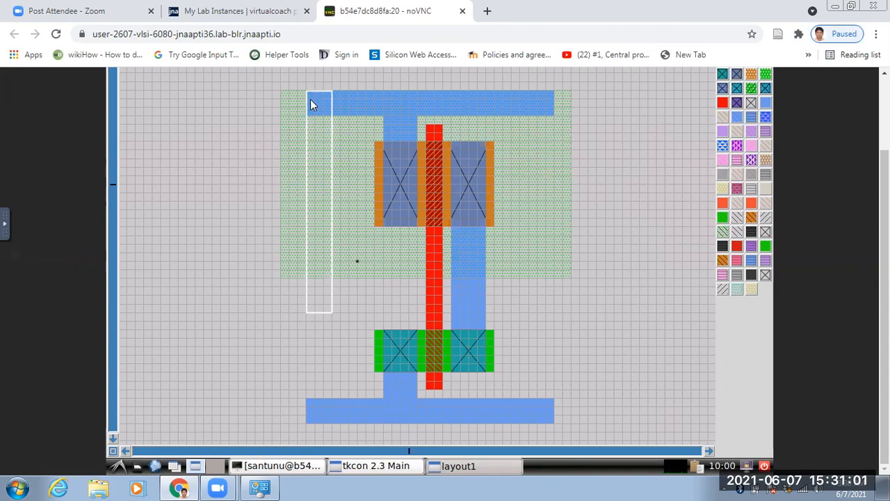
Trim the left end of the upper metal1 strip by boxing about 8 by 3 grid squares and running erase m1.
click(374, 115)
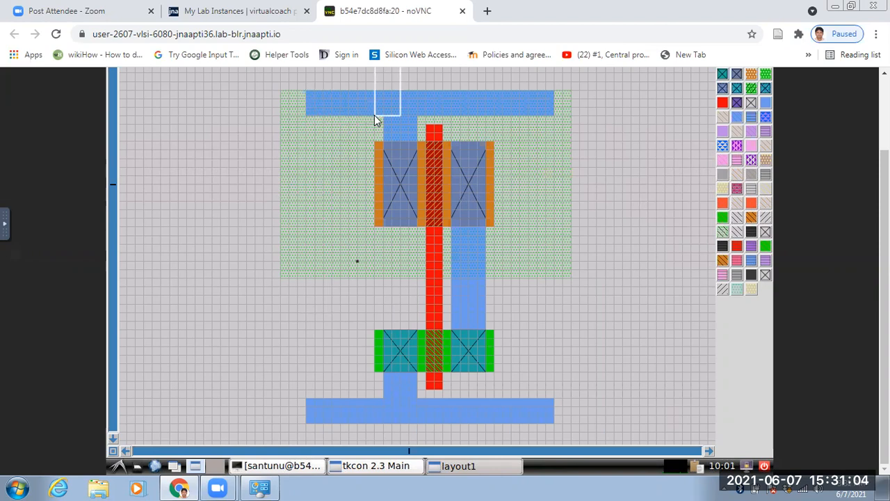
right_click(304, 89)
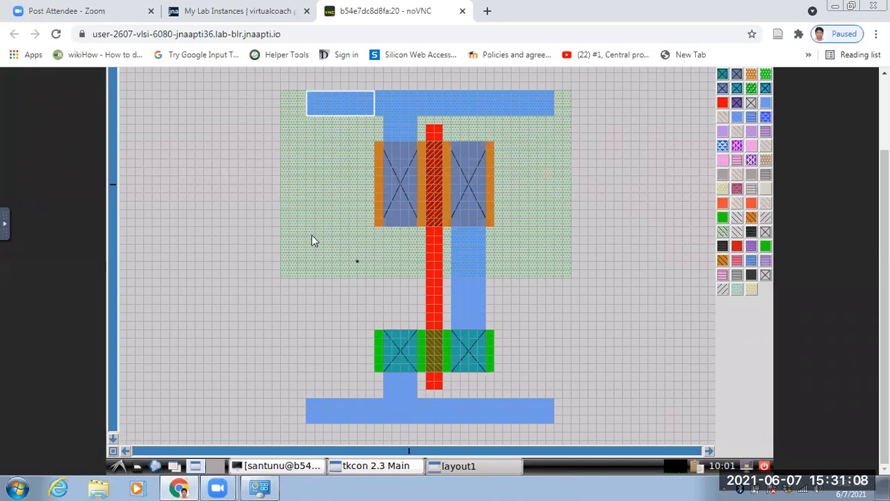
click(402, 468)
text(erase)
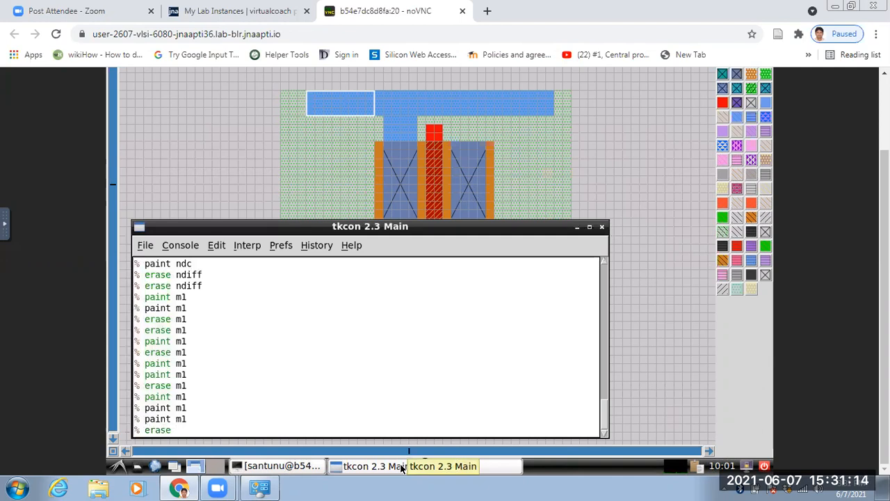
text( m1)
key(Return)
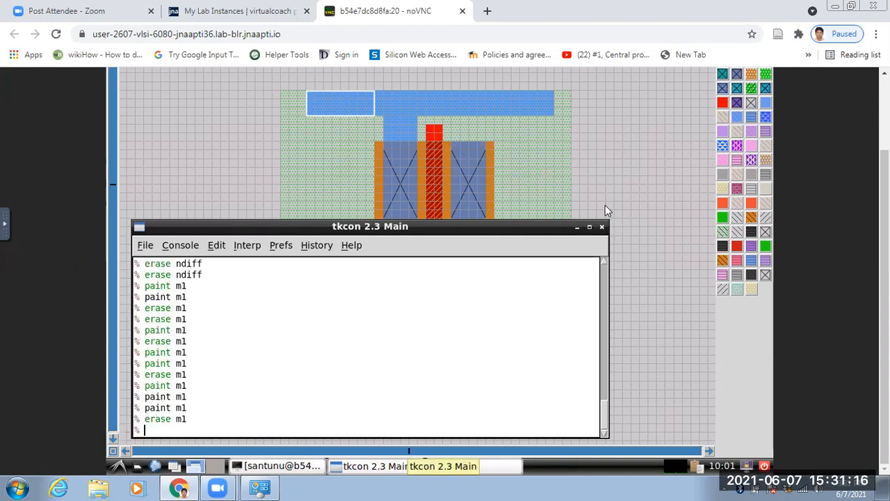
click(563, 150)
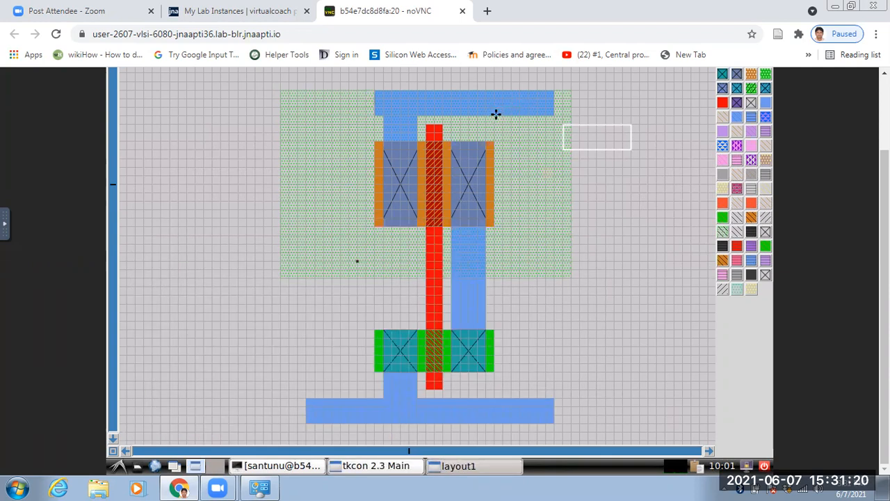
Trim the right end of the upper metal1 strip by boxing about 7 by 3 grid squares and running erase m1.
click(495, 114)
right_click(495, 114)
right_click(550, 93)
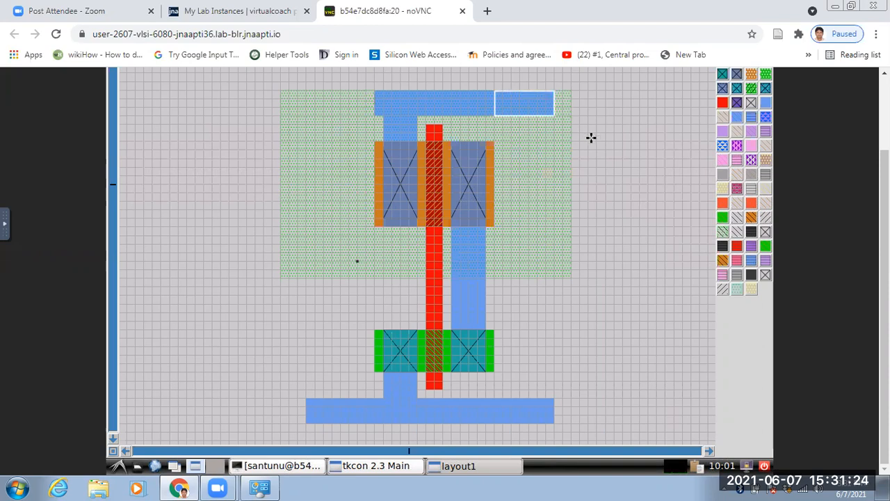
click(383, 467)
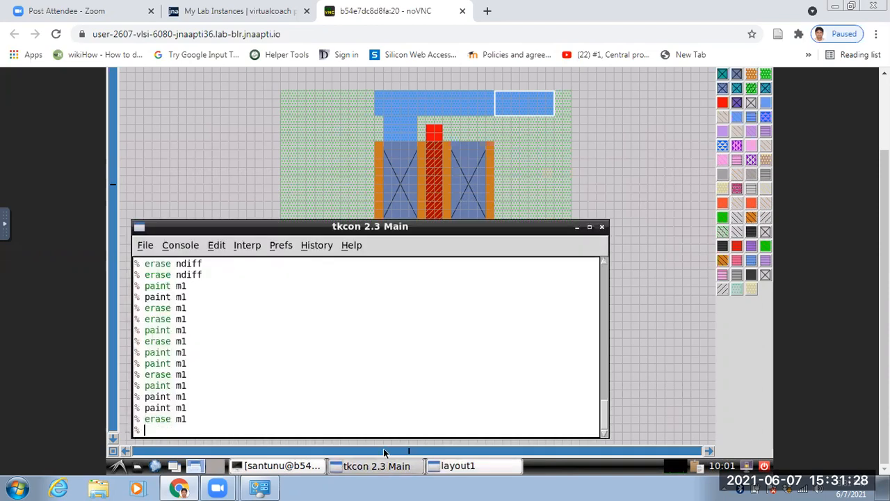
key(Up)
key(Return)
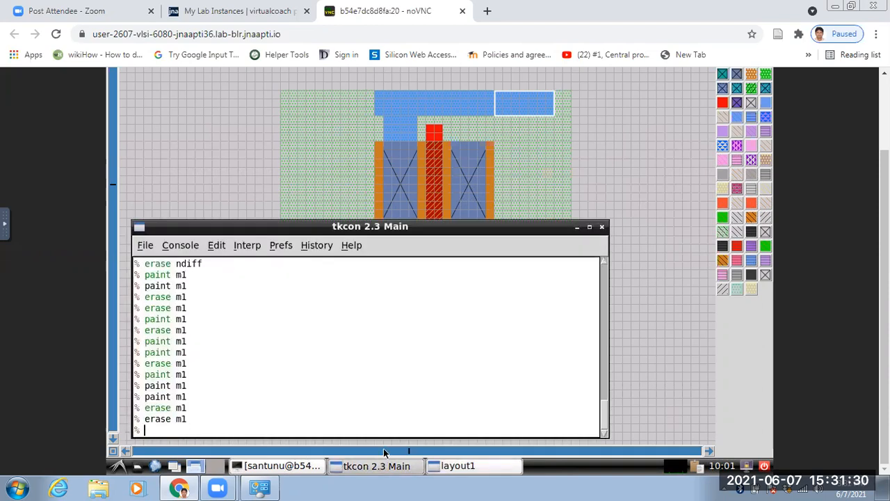
click(559, 175)
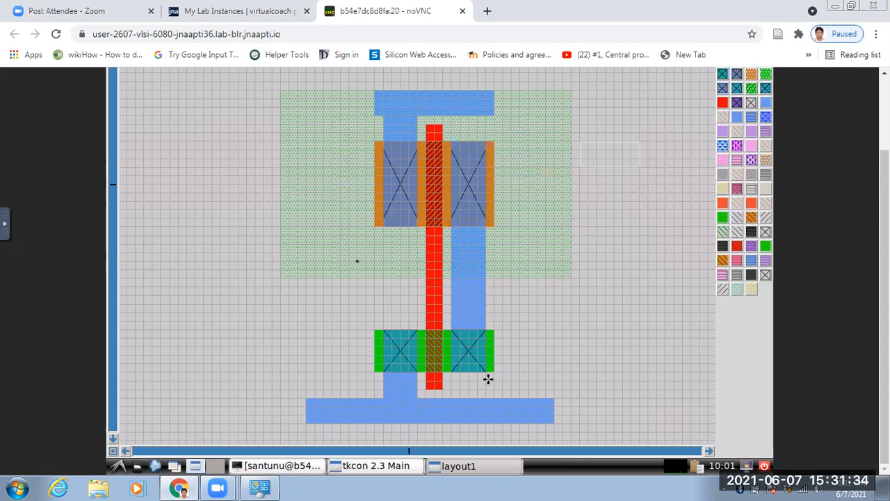
Box the left end of the lower metal1 strip, about 8 by 3 grid squares, up to the diffusion's left edge.
right_click(373, 398)
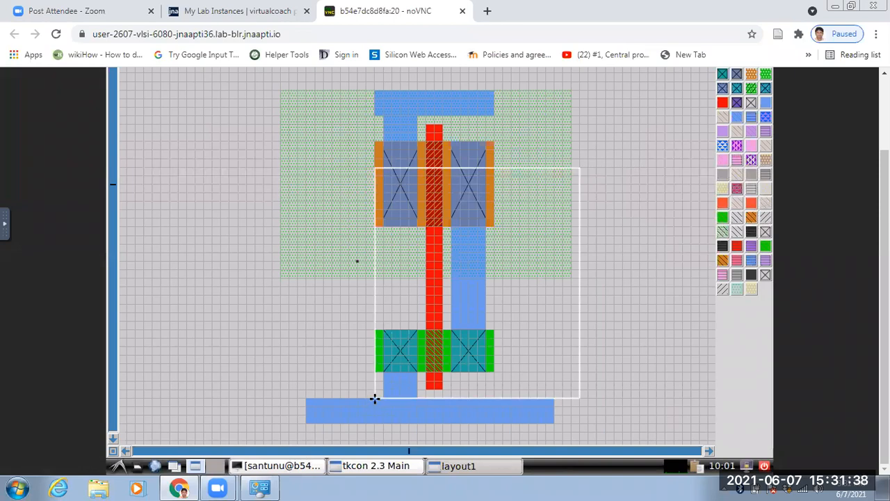
right_click(374, 398)
right_click(307, 423)
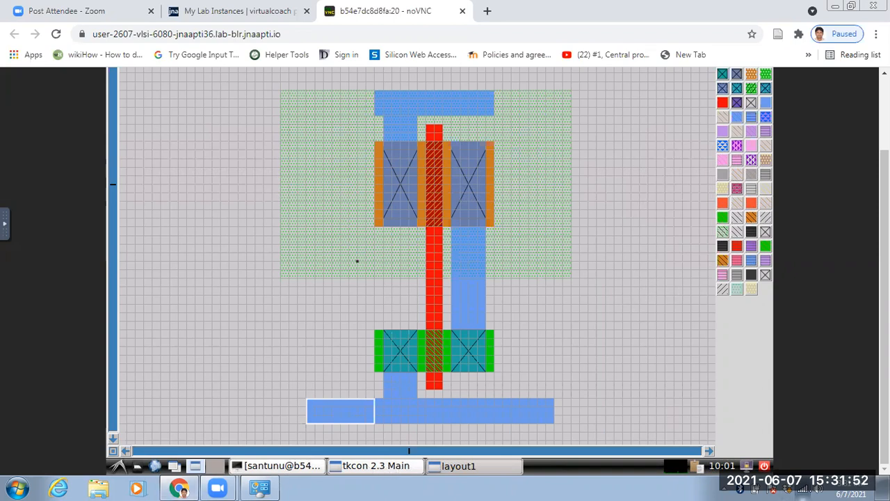
click(802, 489)
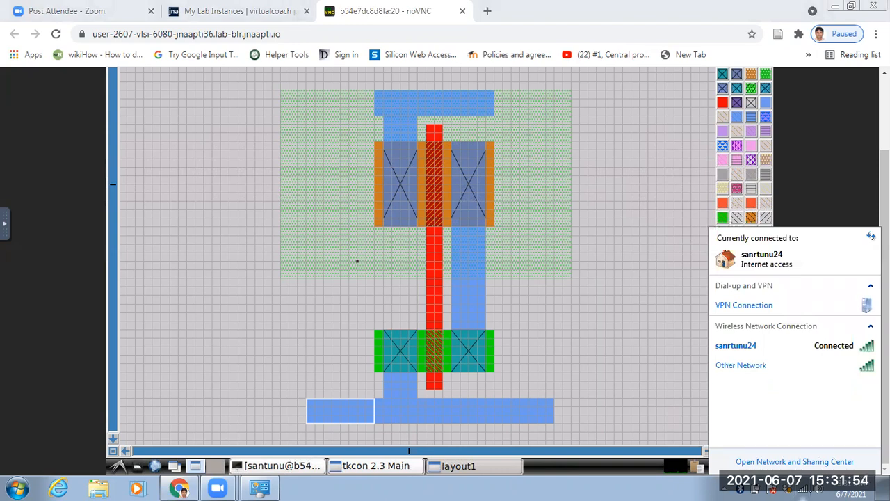
click(332, 373)
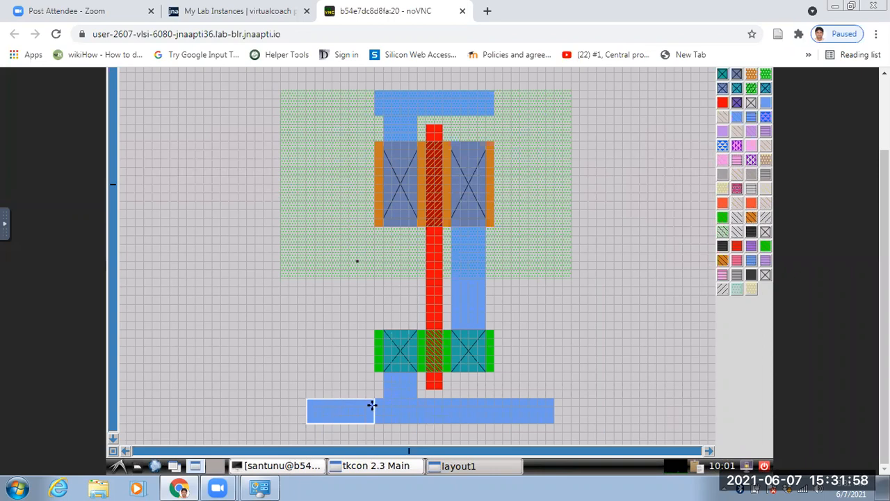
Reveal the noVNC controls and switch the remote desktop to full screen.
mouse_move(885, 278)
mouse_down()
mouse_move(885, 208)
mouse_move(885, 279)
mouse_up()
click(6, 225)
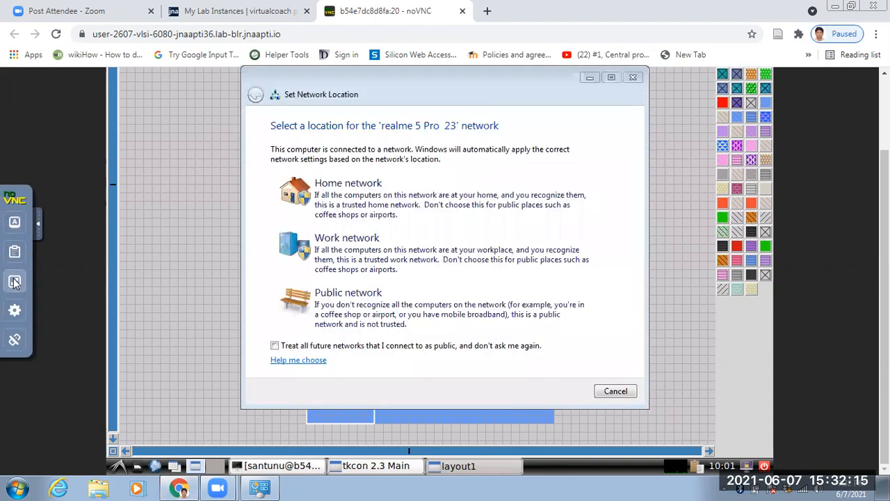
click(15, 280)
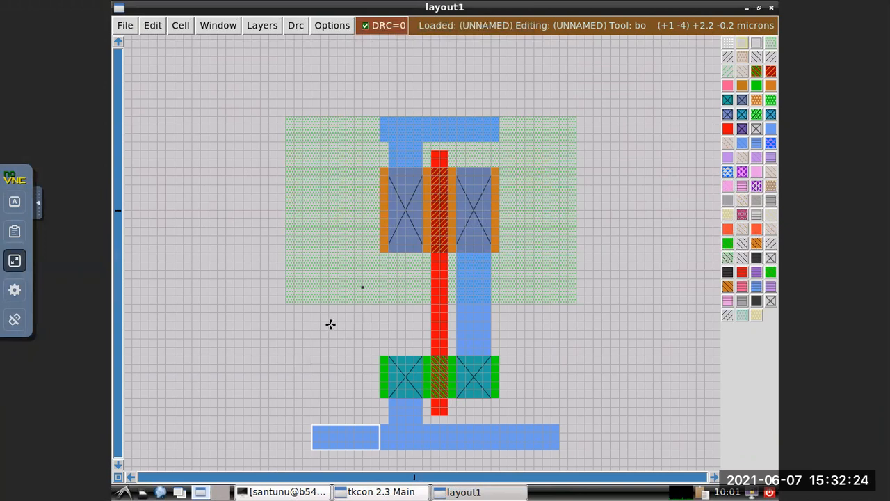
Try to trim the left end of the lower metal1 strip by running erase m1 in the tkcon console, and minimize the console.
click(381, 492)
click(282, 492)
click(240, 400)
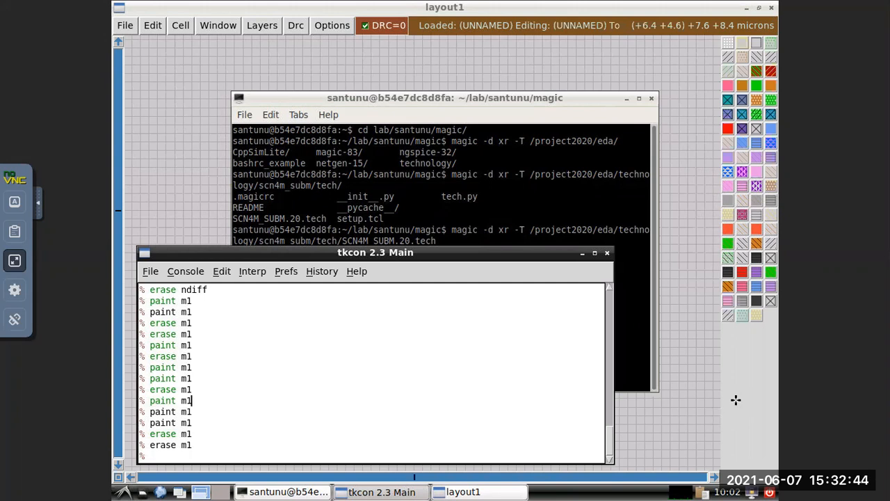
click(684, 193)
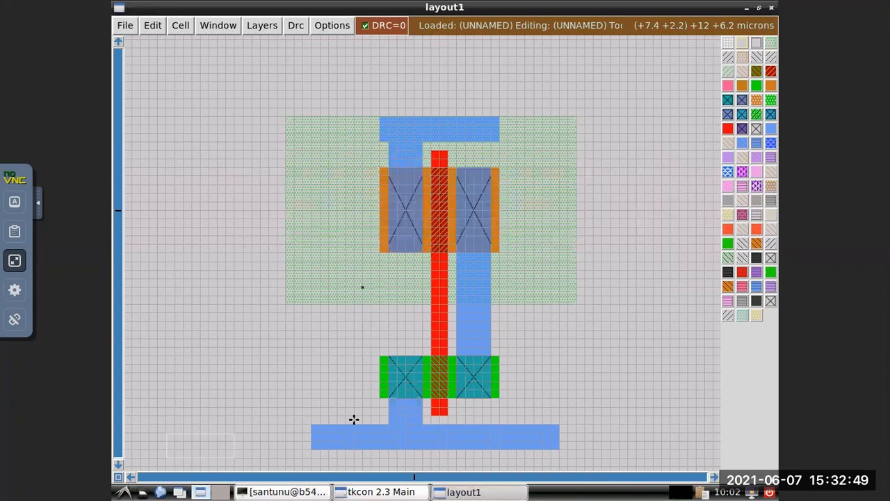
click(383, 491)
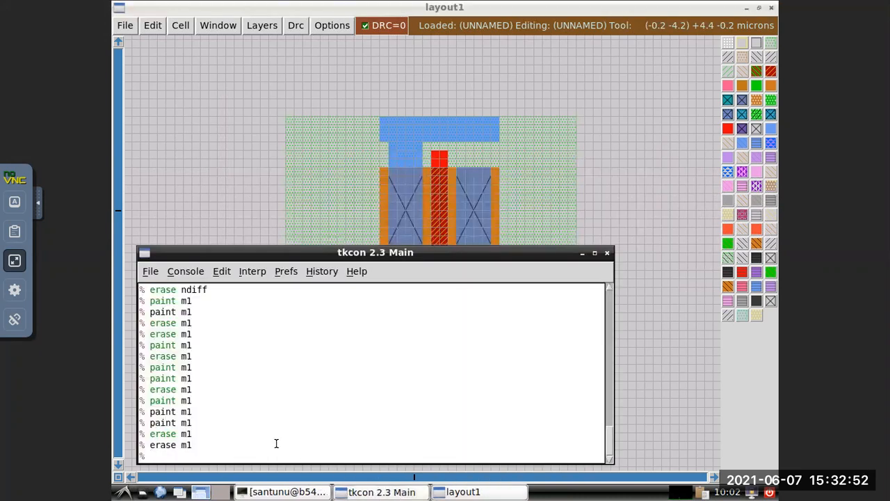
key(Up)
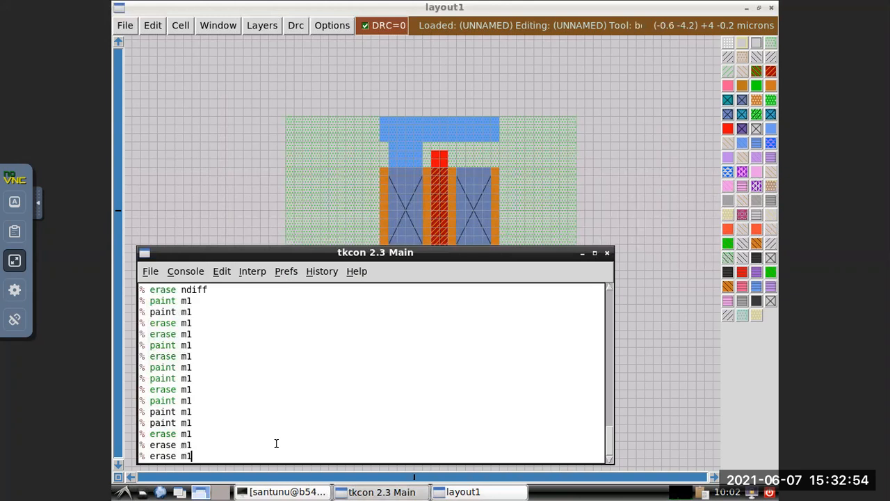
key(Return)
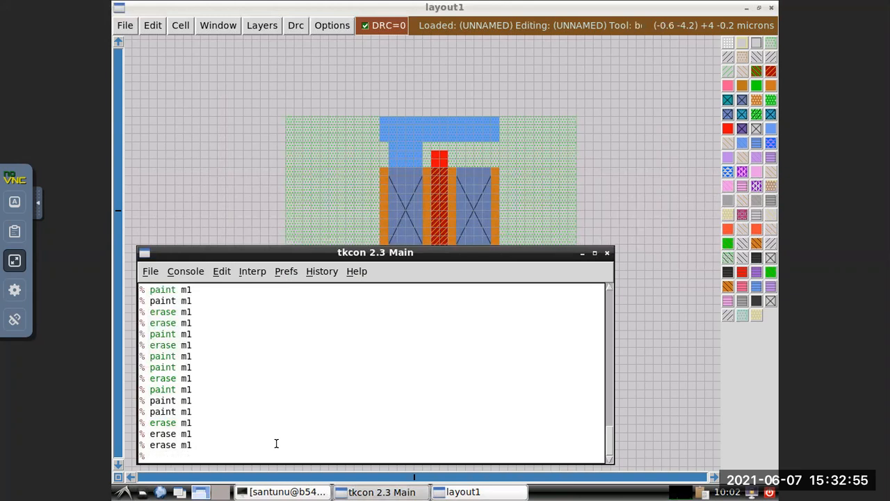
click(582, 253)
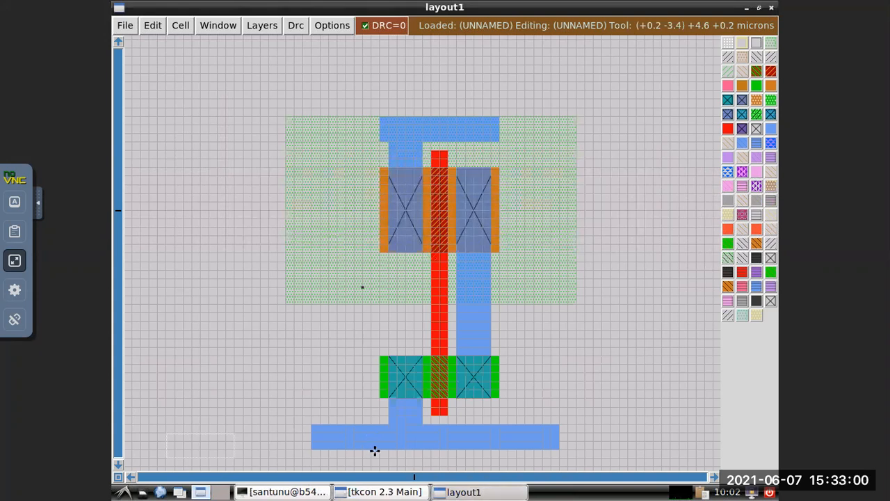
Trim the left end of the lower metal1 strip by boxing about 8 by 3 grid squares and running erase m1.
right_click(379, 424)
right_click(311, 451)
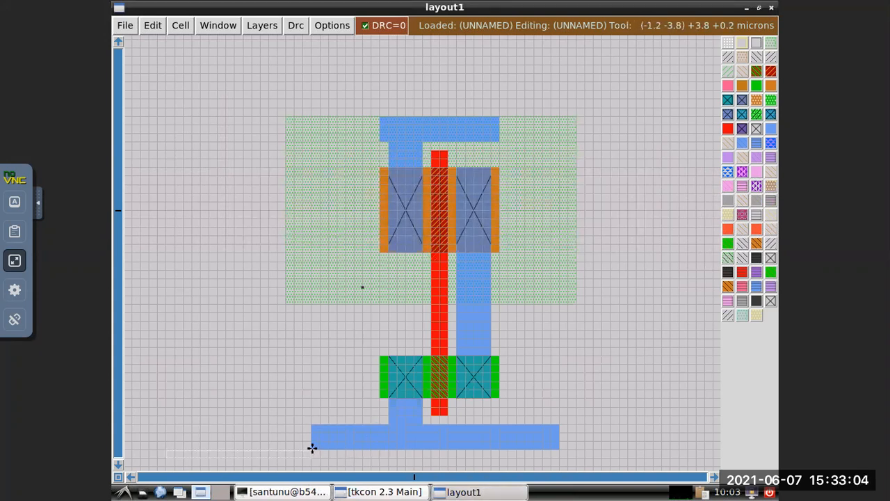
right_click(379, 424)
right_click(312, 447)
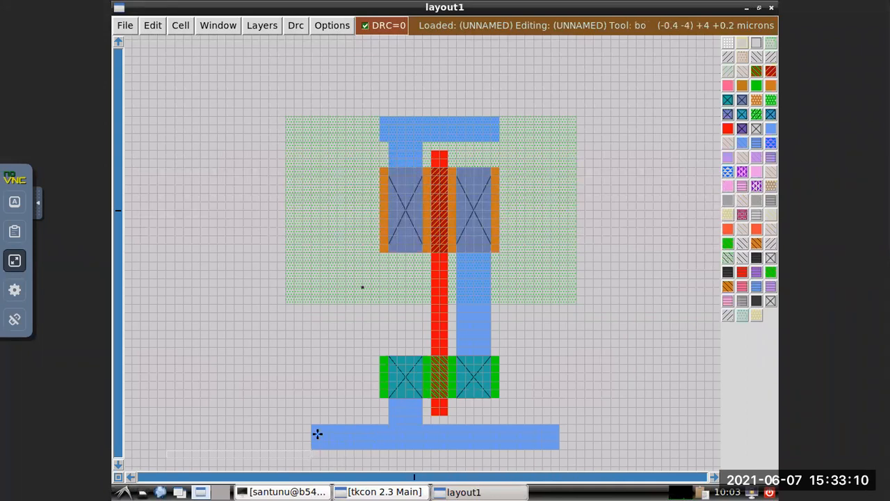
right_click(311, 422)
click(320, 432)
right_click(313, 426)
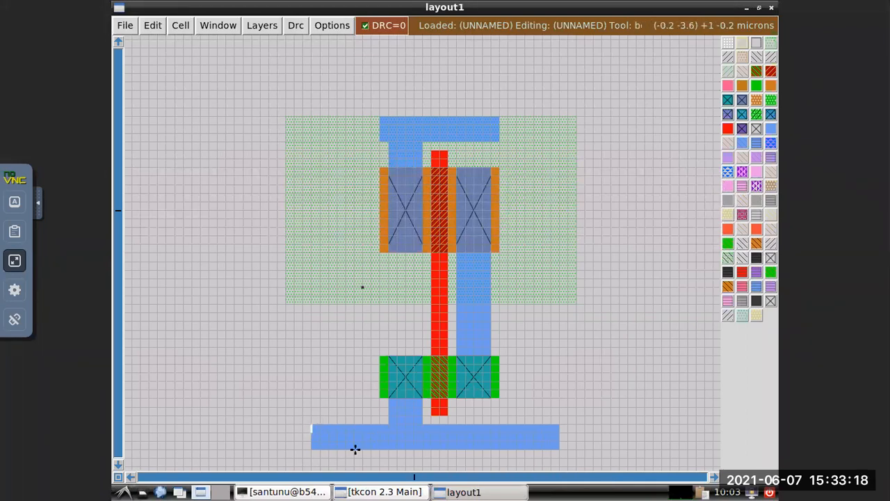
right_click(380, 427)
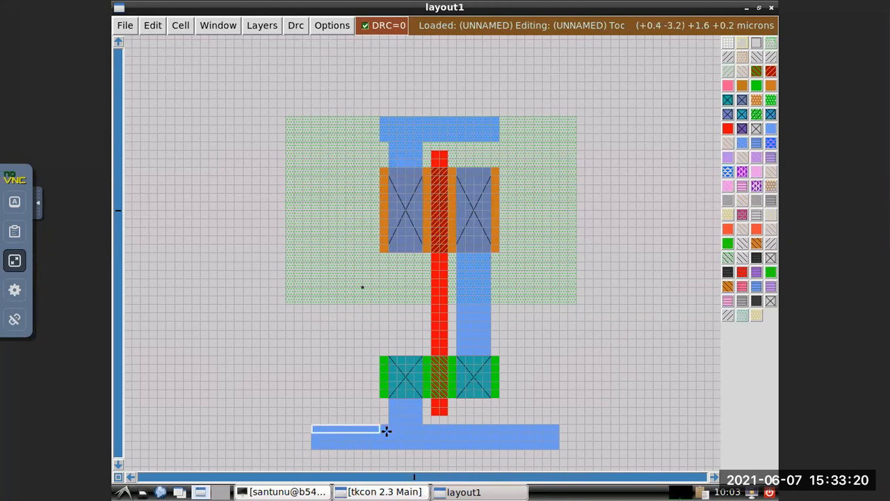
right_click(380, 450)
click(376, 492)
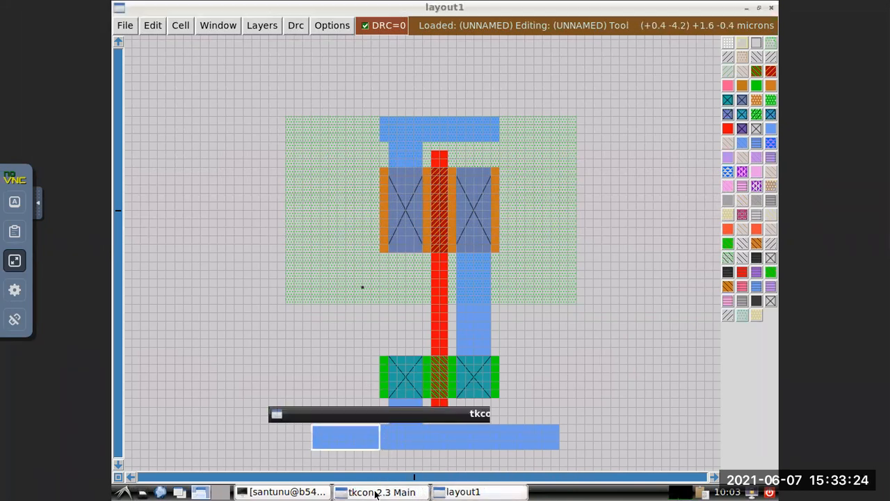
key(Up)
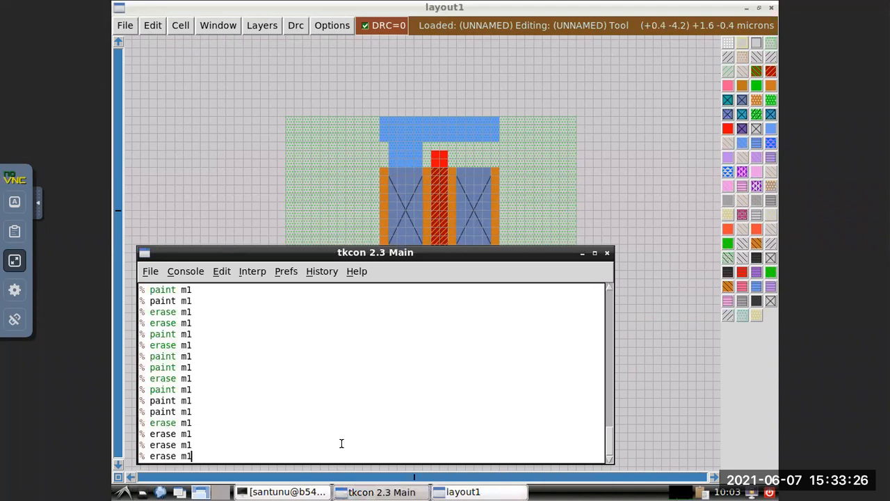
key(Return)
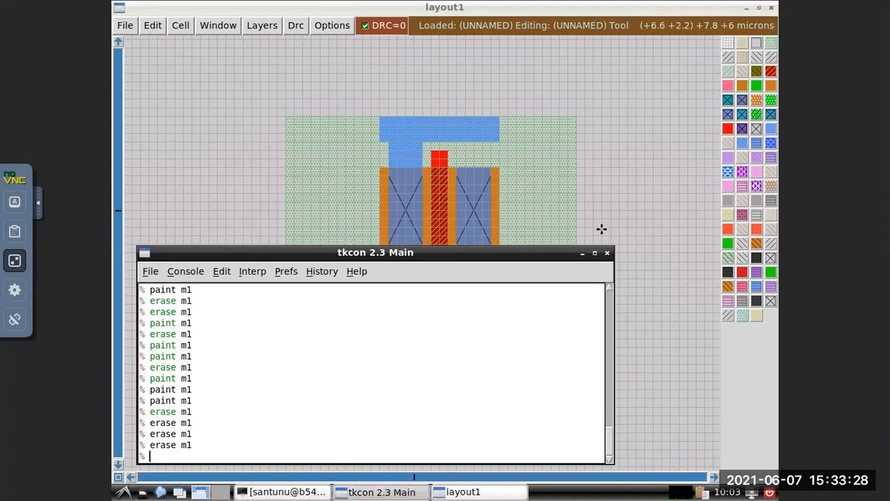
click(583, 253)
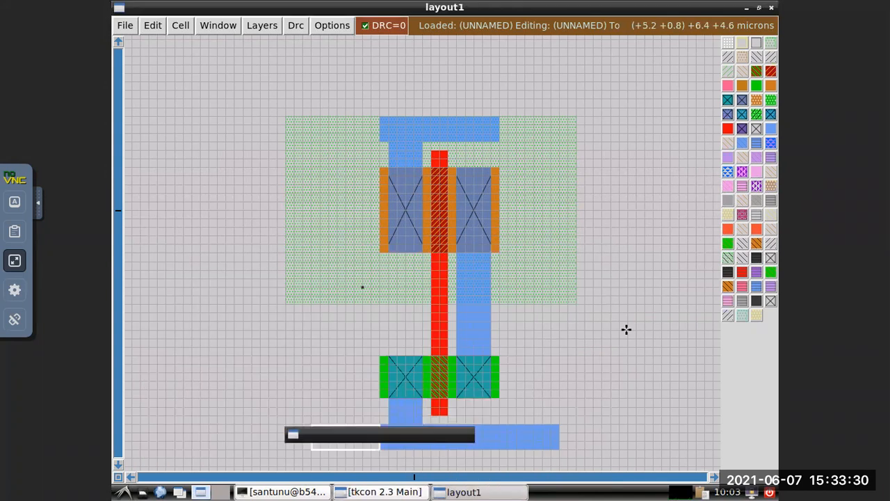
Trim the right end of the lower metal1 strip by boxing about 7 by 3 grid squares and running erase m1.
right_click(499, 424)
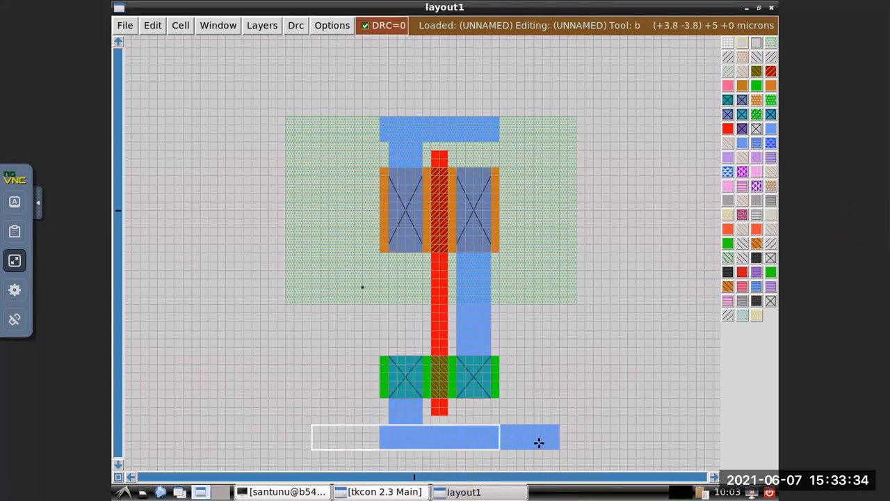
right_click(557, 448)
right_click(500, 425)
click(499, 425)
right_click(499, 429)
right_click(560, 447)
right_click(560, 424)
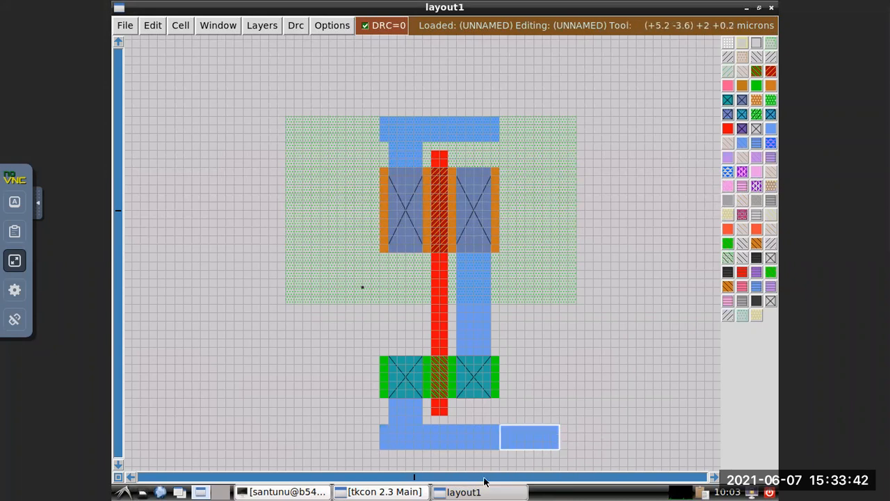
click(389, 492)
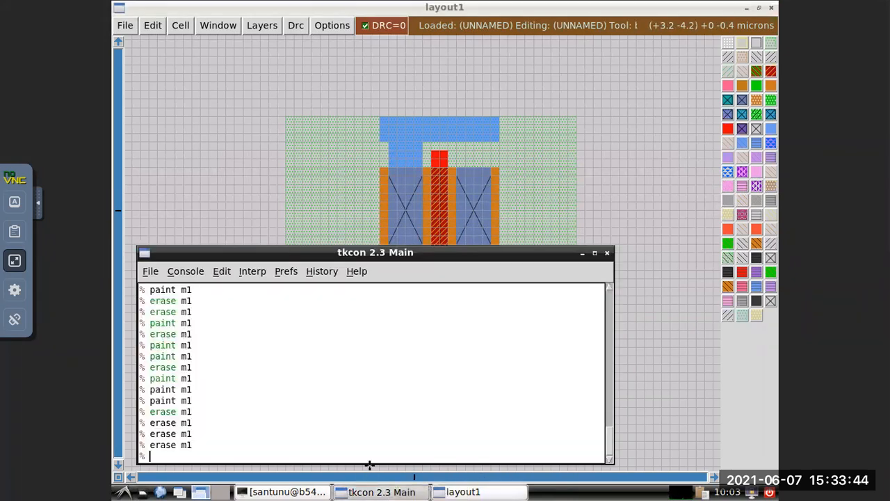
key(Up)
key(Return)
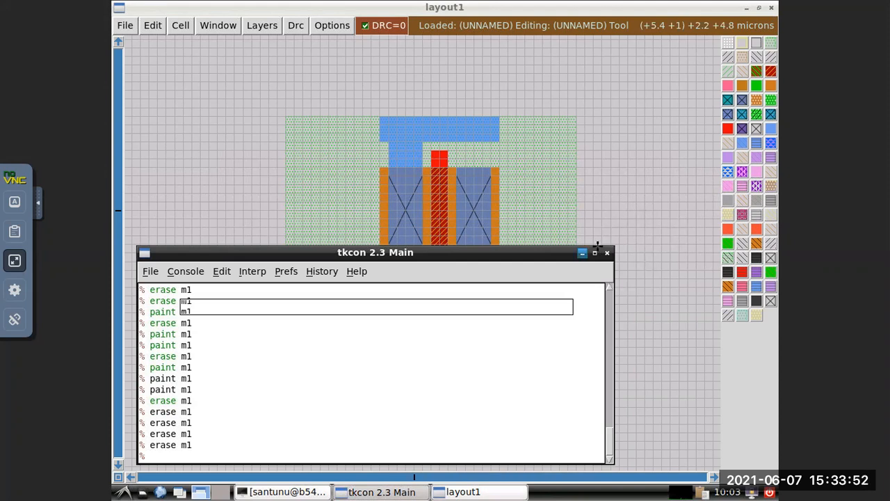
click(583, 253)
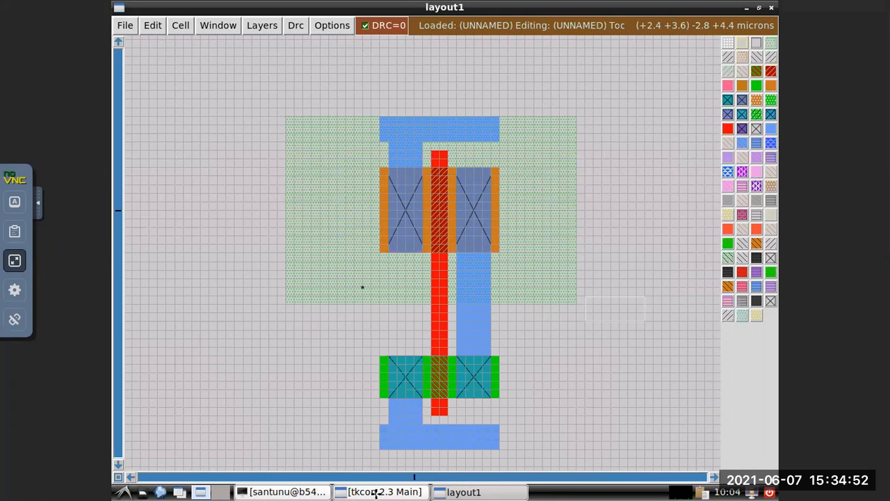
Leave full screen, minimize the browser and cancel the Set Network Location dialog.
click(15, 261)
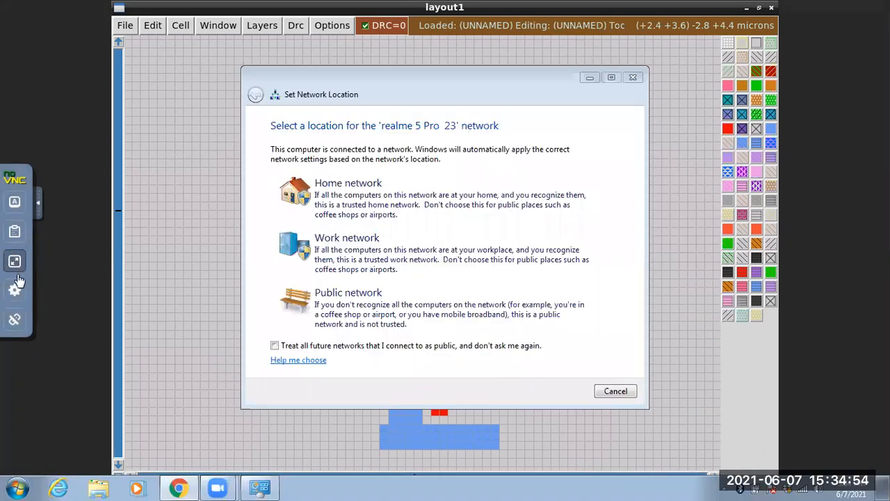
click(14, 280)
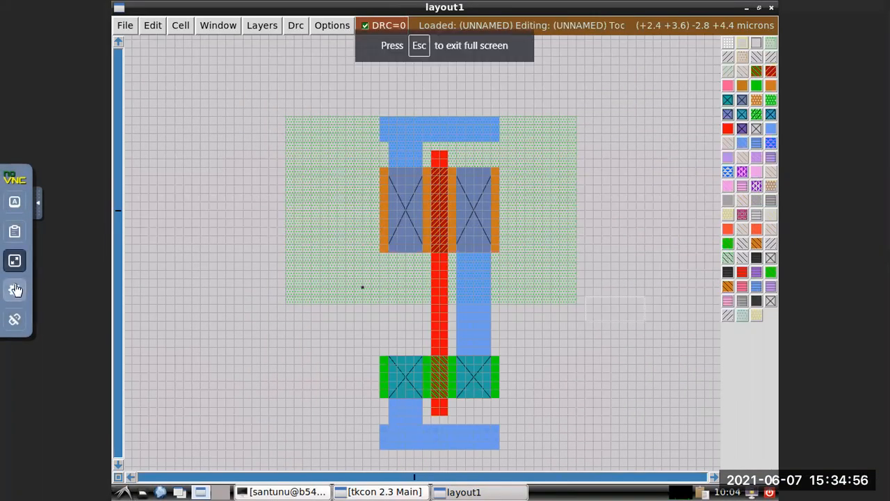
click(14, 262)
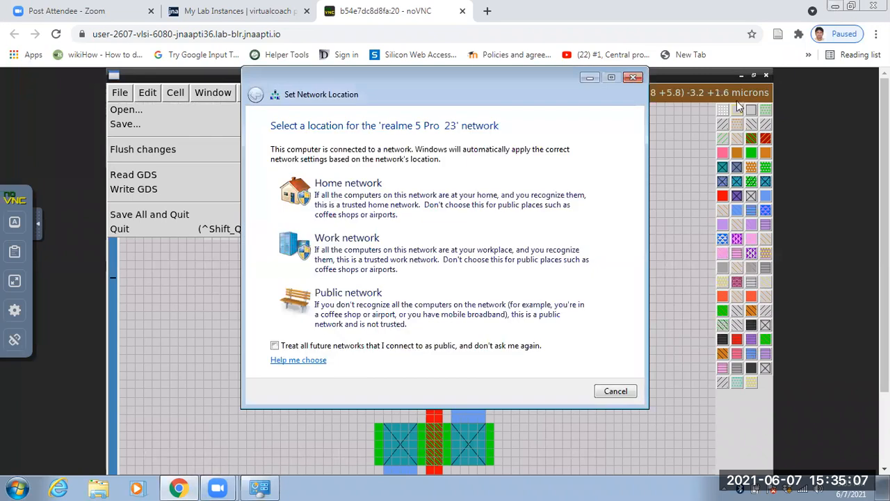
click(833, 7)
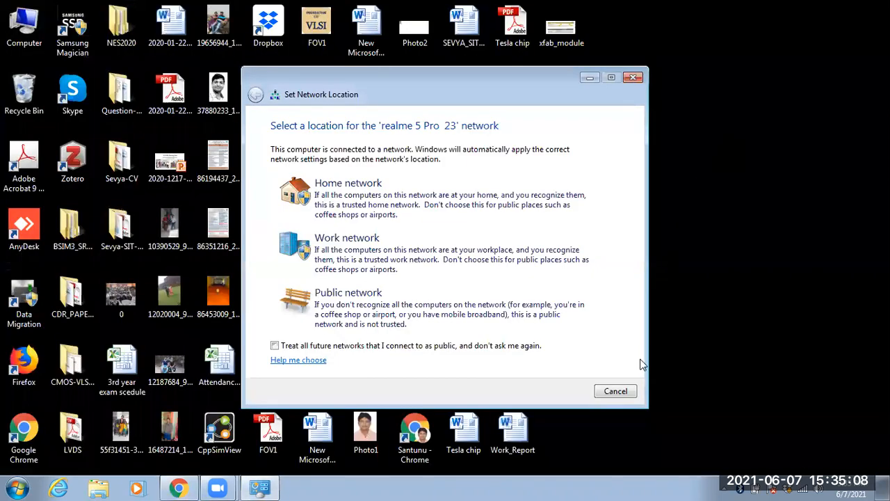
click(616, 391)
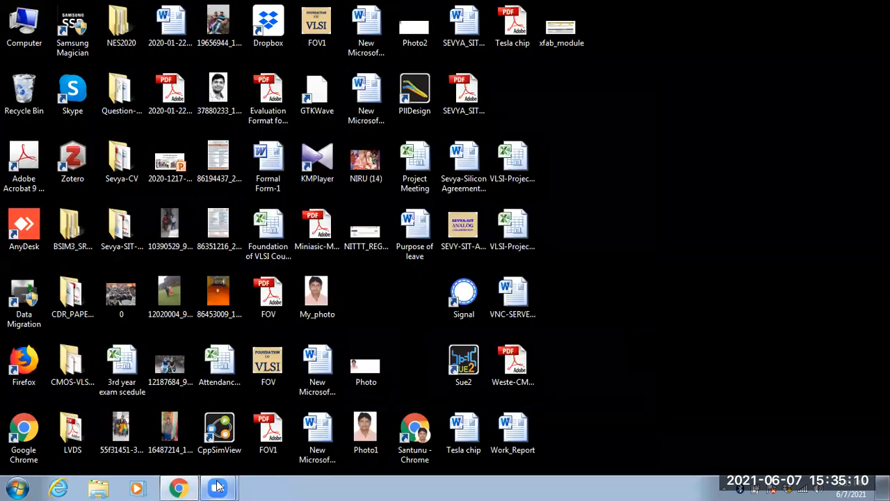
Check the Zoom Cloud Meetings window and return to the remote desktop in Chrome.
mouse_move(218, 487)
click(218, 438)
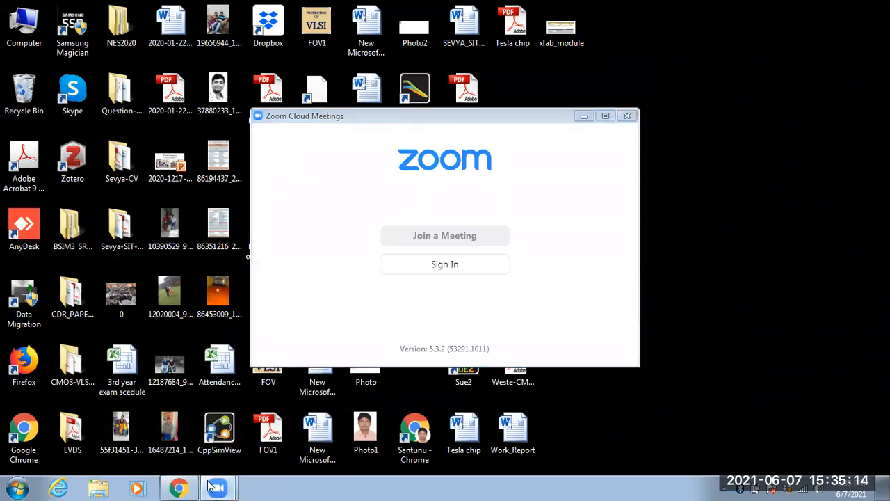
click(177, 488)
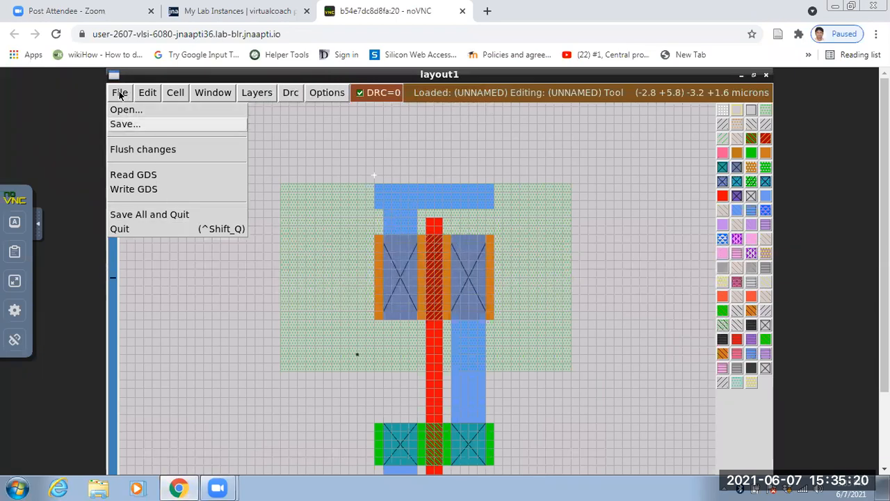
Save the inverter layout as inverter_std in the magic directory, in Magic (*.mag) format.
click(158, 126)
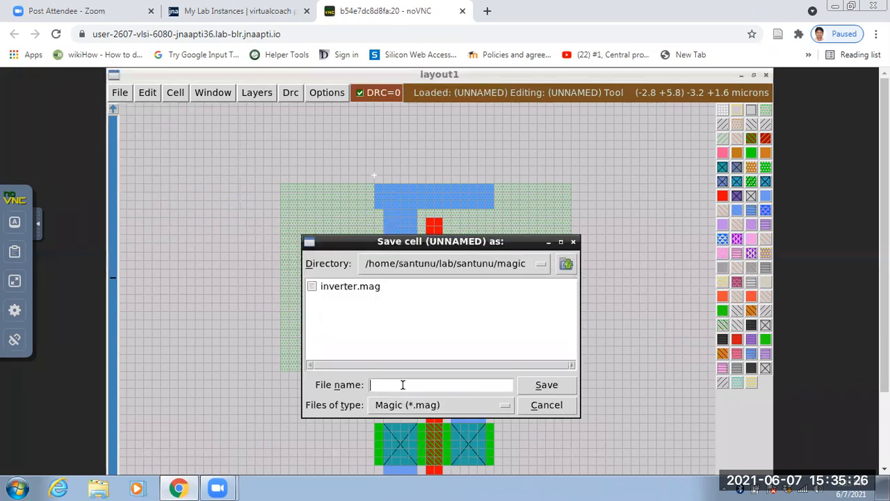
text(inverter_std)
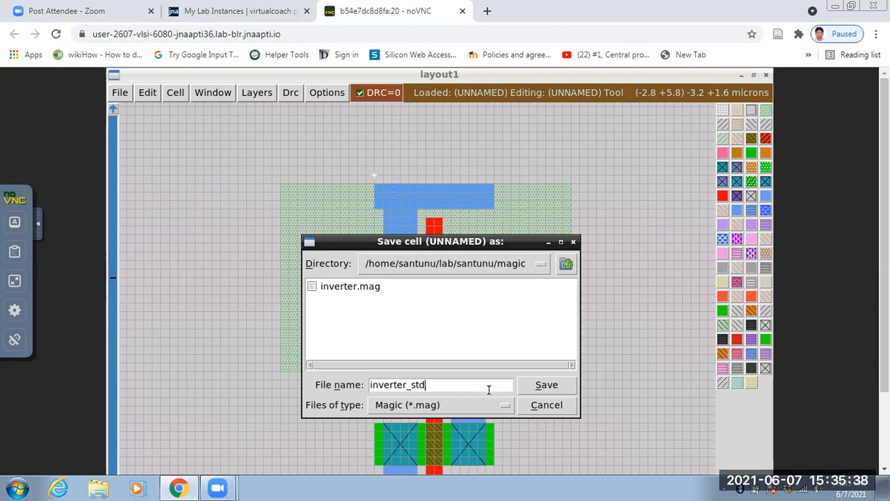
click(546, 385)
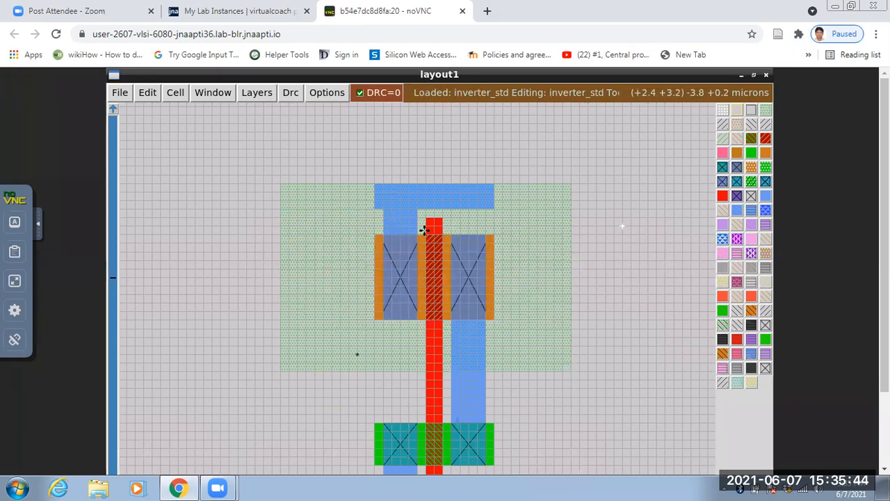
Close the remote desktop page, and stop the VLSI lab instance before closing the Lab Instances page.
middle_click(429, 5)
click(469, 310)
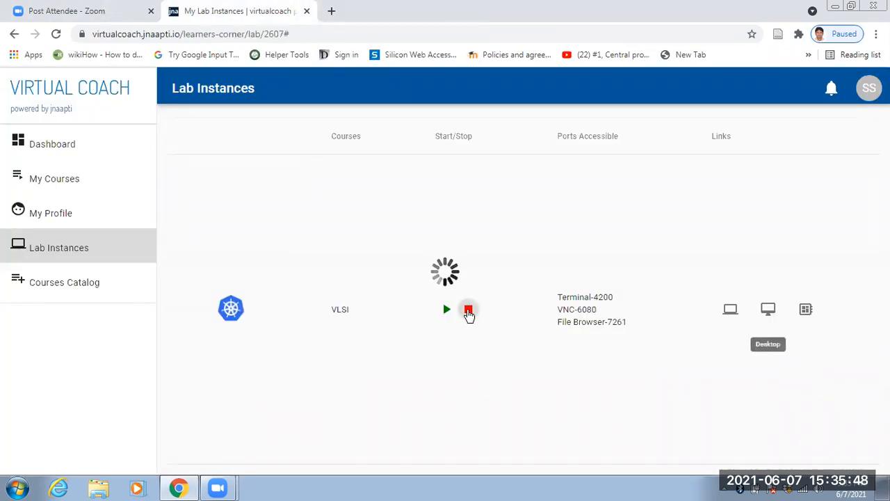
click(470, 311)
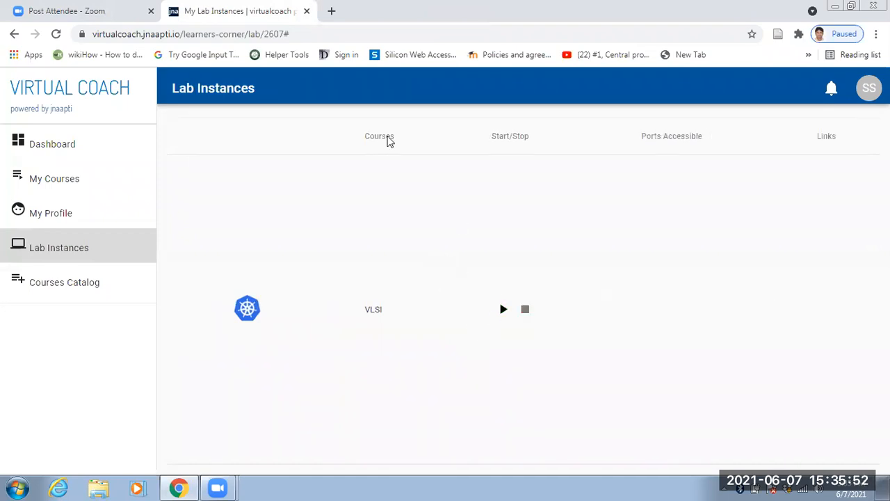
key(ctrl+w)
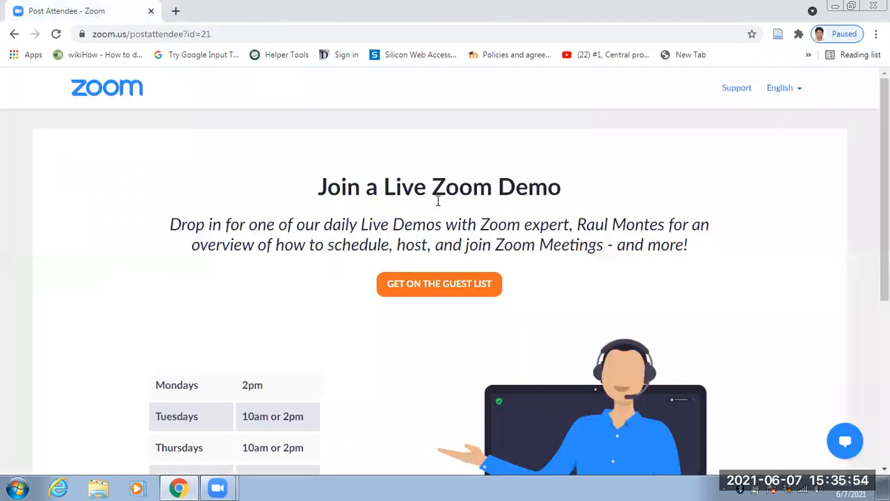
Reopen the Virtual Coach Lab Instances page from the bookmarks in a new browser tab.
click(175, 11)
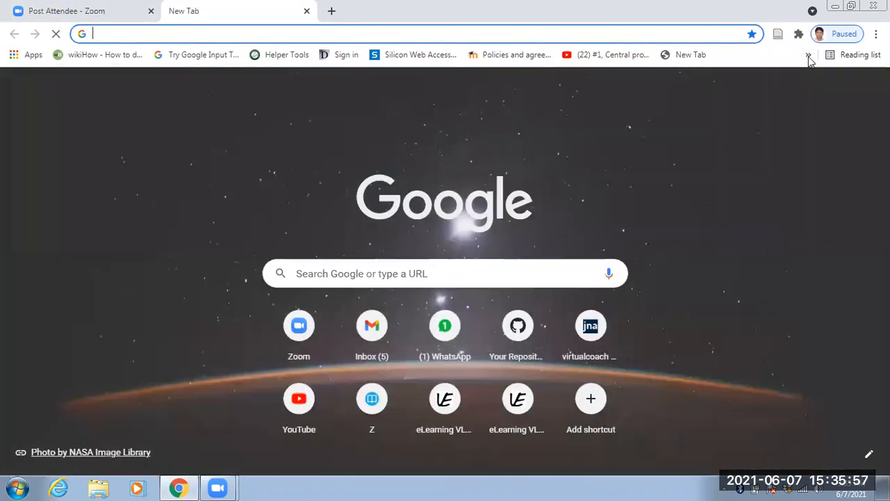
click(809, 55)
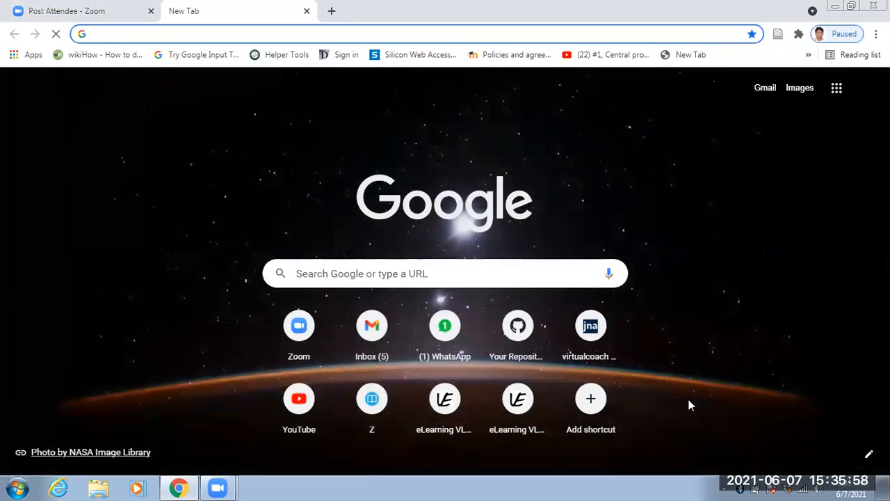
click(643, 465)
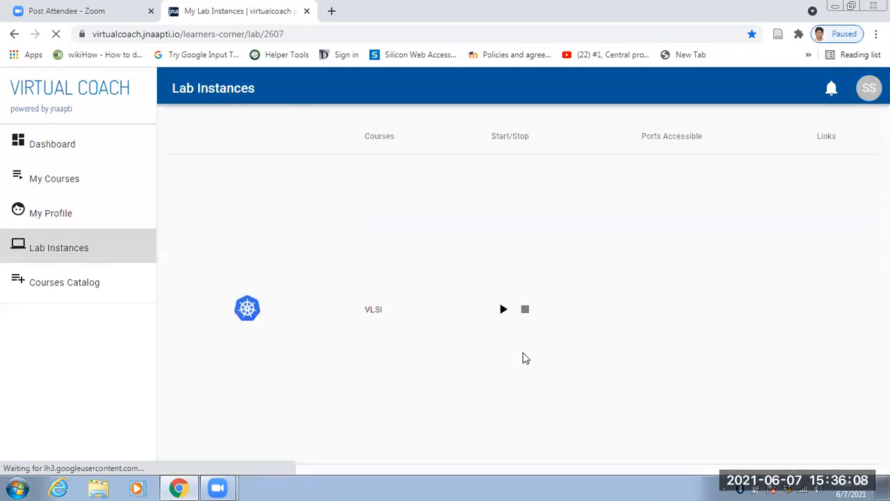
Start the VLSI lab instance and connect to its remote desktop.
click(503, 309)
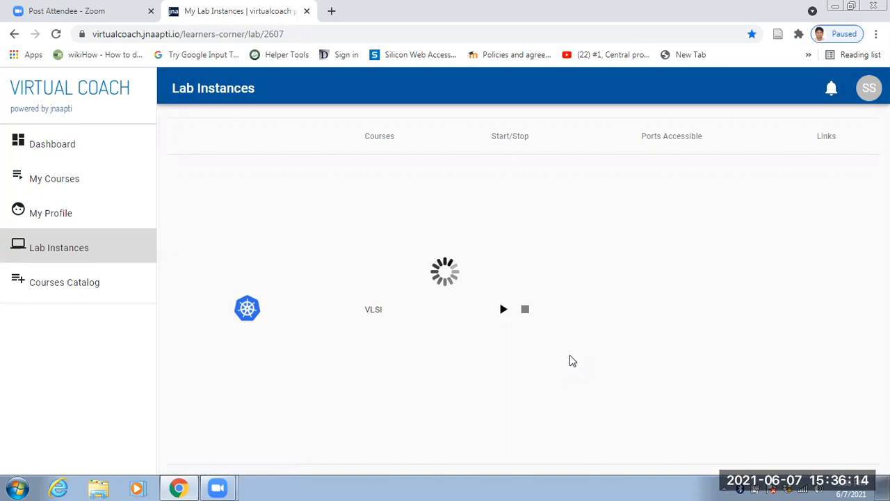
click(768, 310)
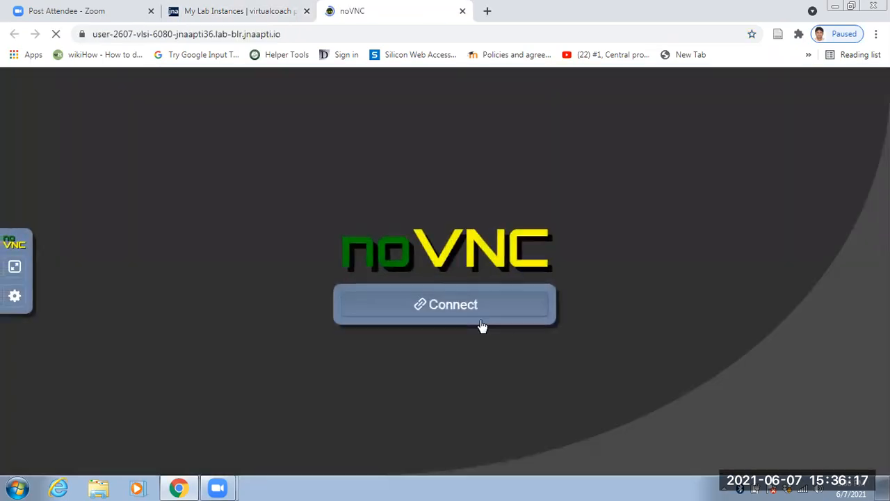
click(427, 304)
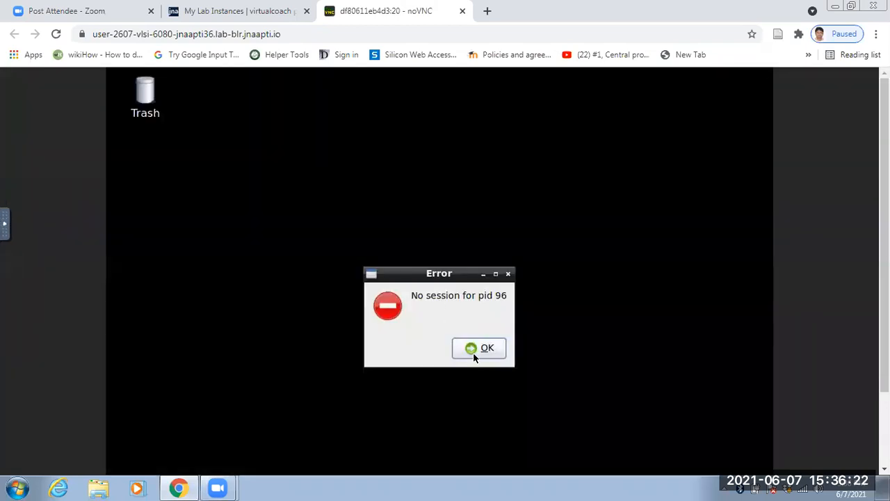
Dismiss the session error dialog and switch the remote desktop to full screen.
click(473, 351)
click(5, 234)
click(16, 280)
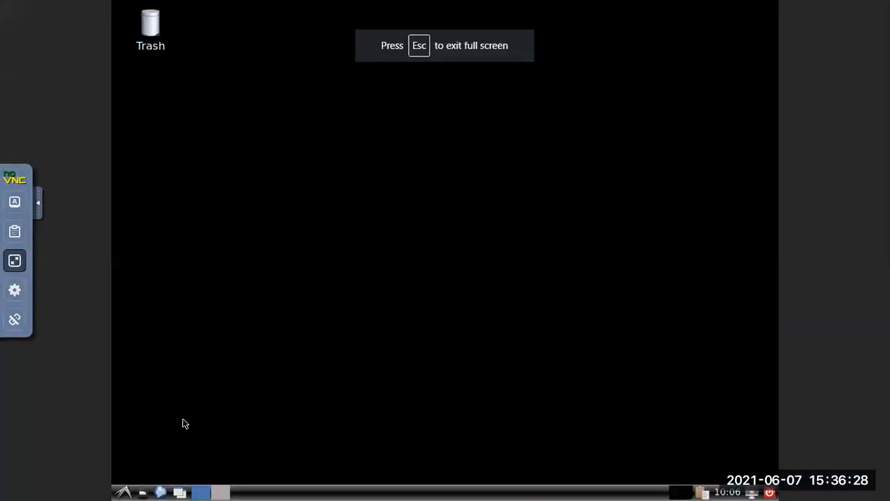
Open an LXTerminal window on the remote desktop.
click(123, 492)
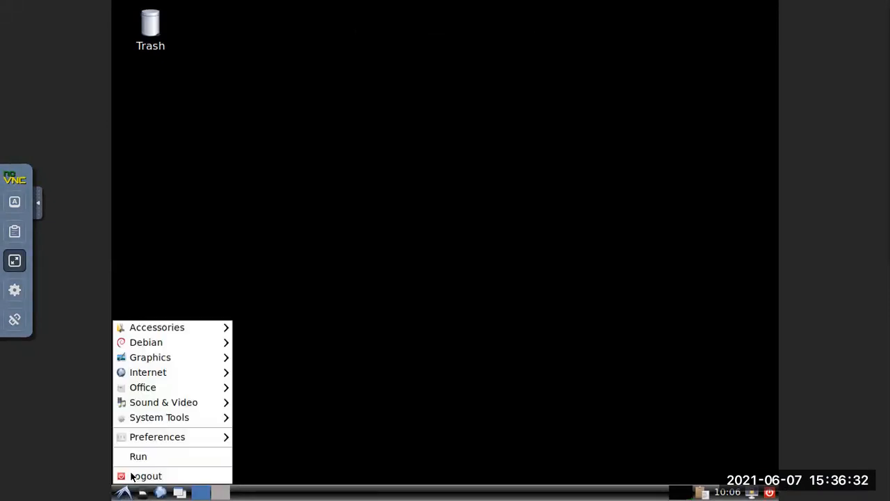
mouse_move(167, 417)
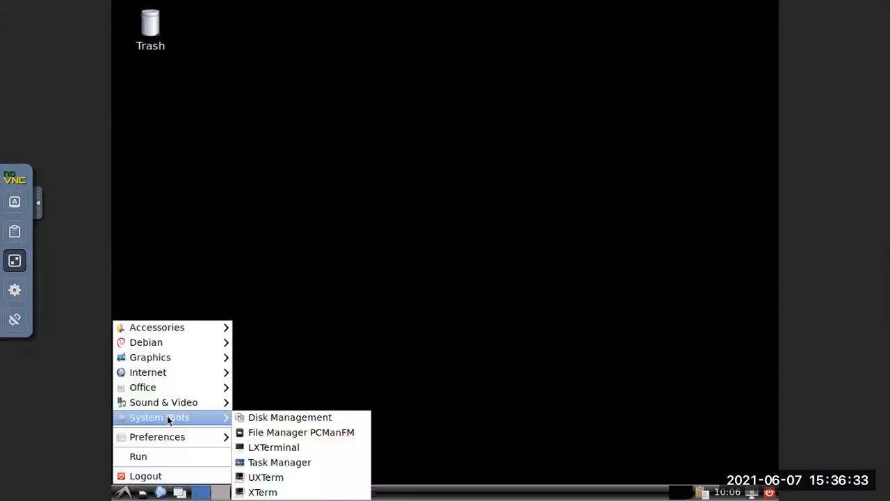
click(279, 446)
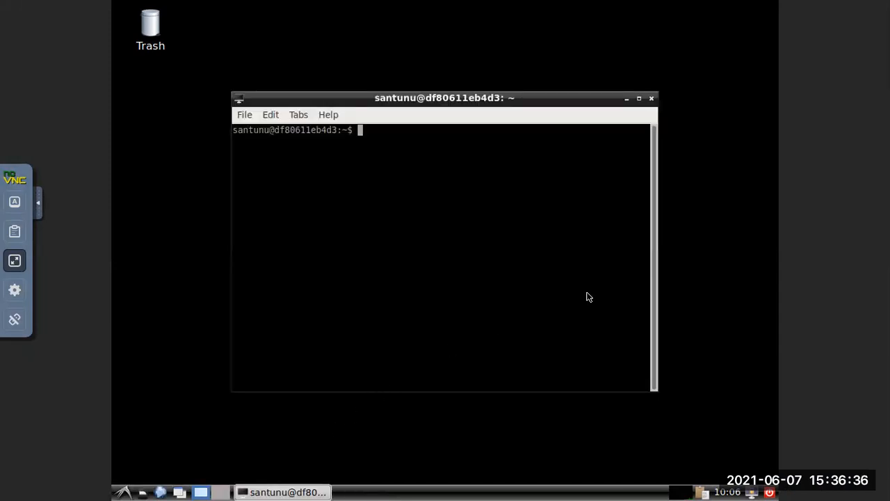
Change the terminal's working directory to the magic folder inside the user's own directory under lab.
text(cd la)
key(Tab)
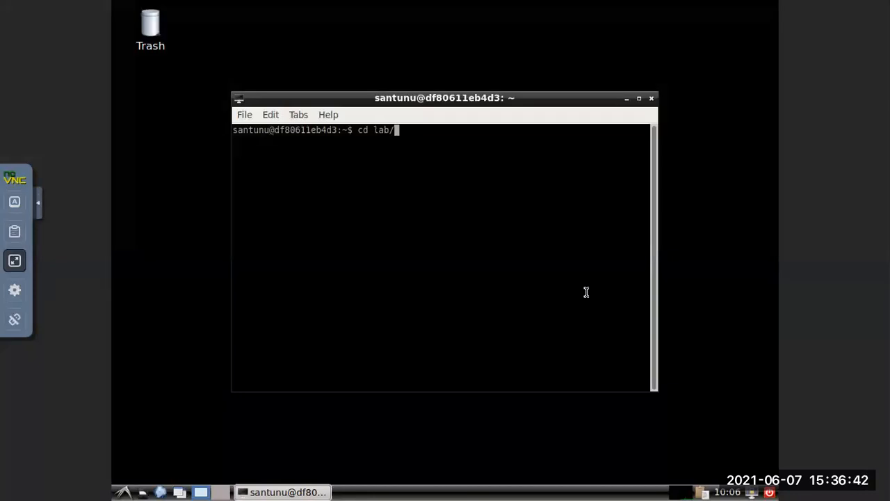
text(sa)
key(Tab)
text(maf)
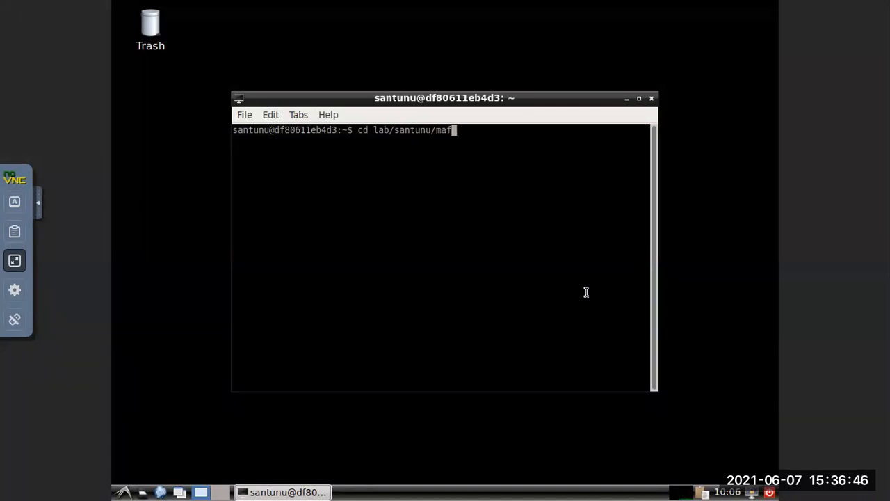
key(BackSpace)
key(Tab)
key(Return)
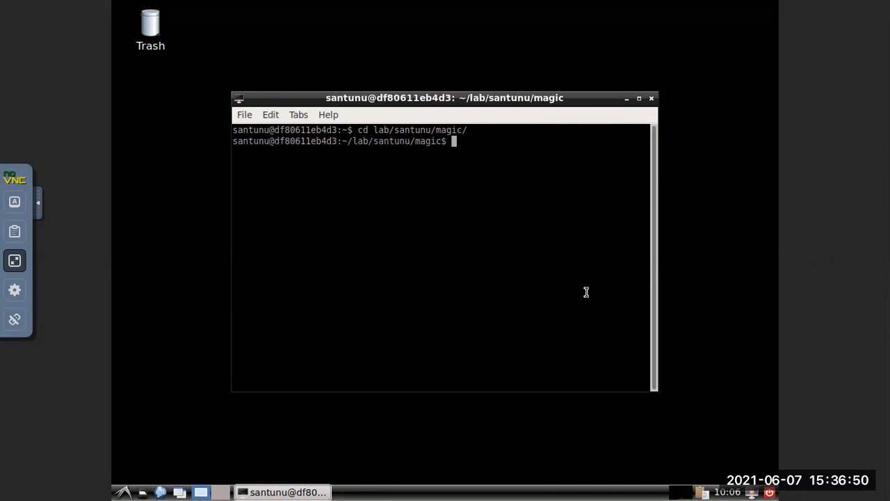
Launch Magic by rerunning the earlier command with -d xr and -T /project2020/eda/technology/scn4m_subm/tech/SCN4M_SUBM.20.tech.
text(exit)
key(Up)
key(Up)
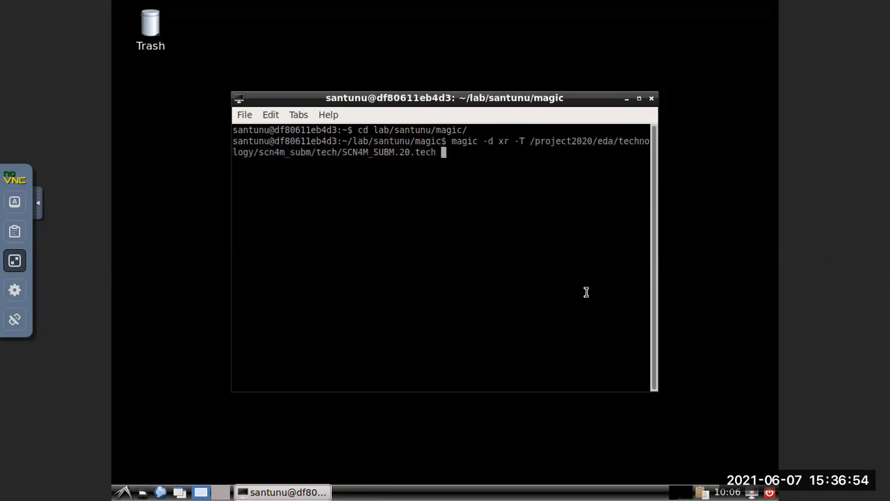
key(Return)
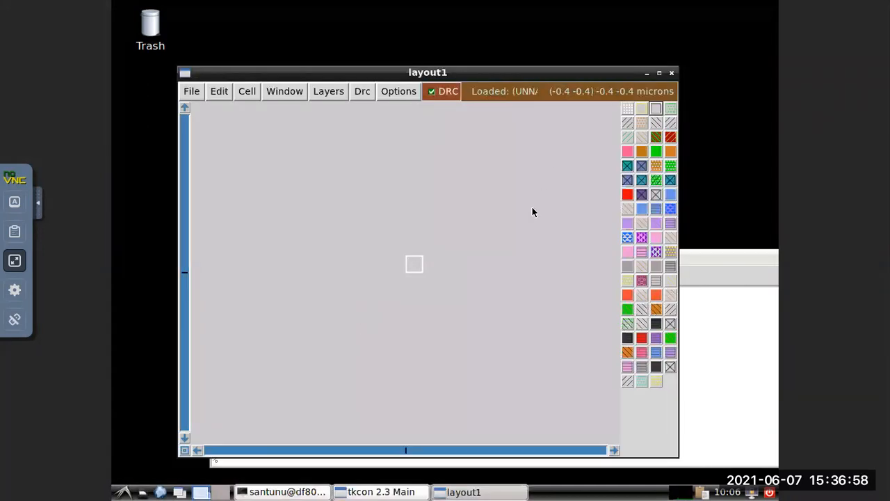
Turn on the grid in the maximized layout window and load the inverter_std.mag layout.
key(g)
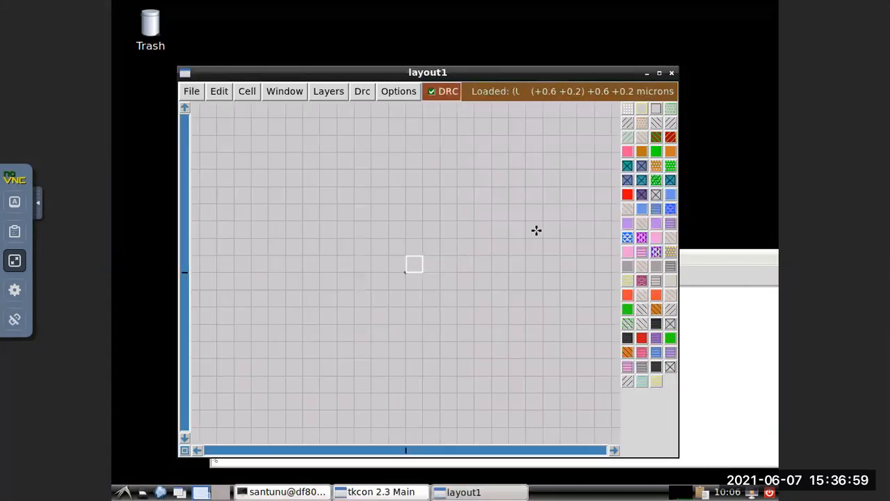
click(659, 72)
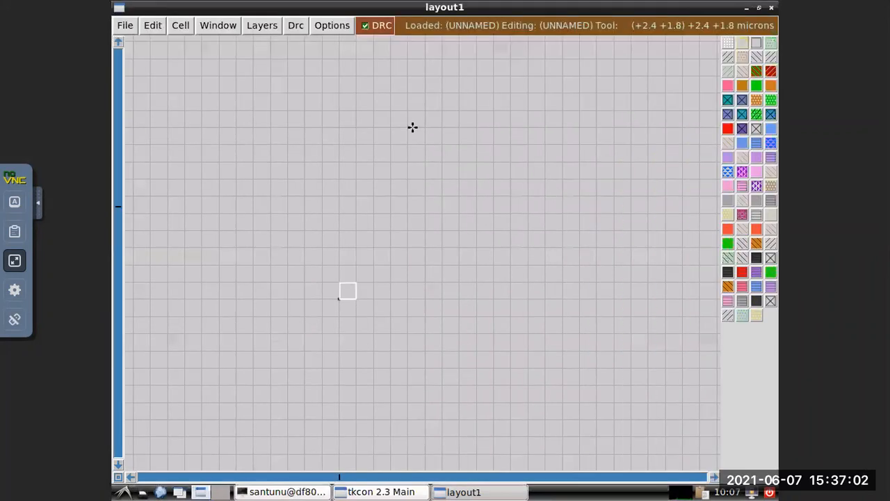
click(125, 26)
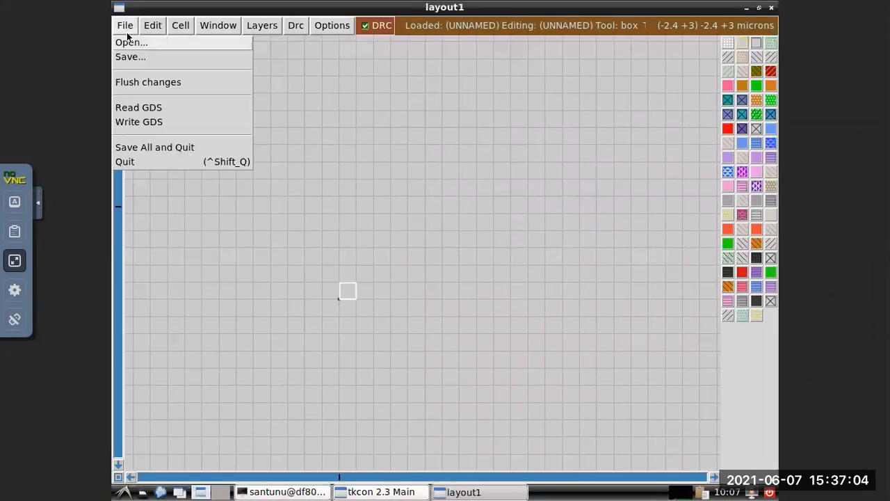
click(139, 43)
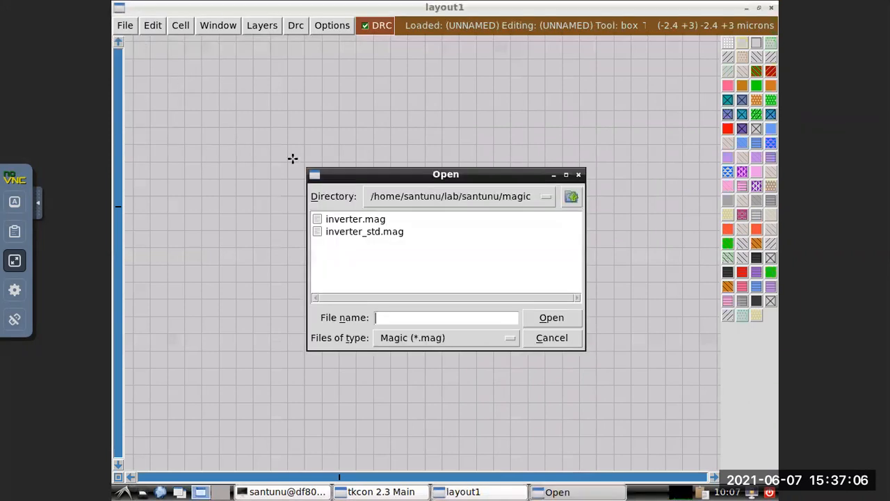
click(364, 232)
click(541, 318)
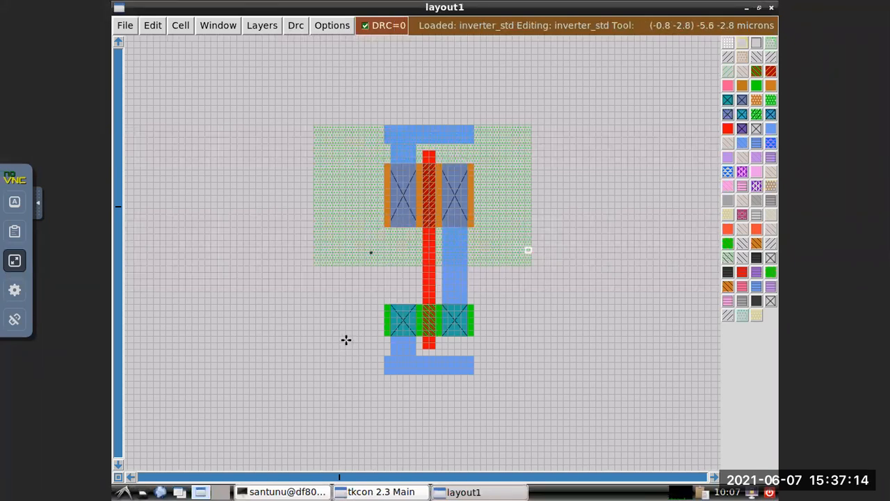
Paint a strip of m1 14 grid units wide and 1 high along the upper edge of the top metal rail.
scroll(346, 339, up, 1)
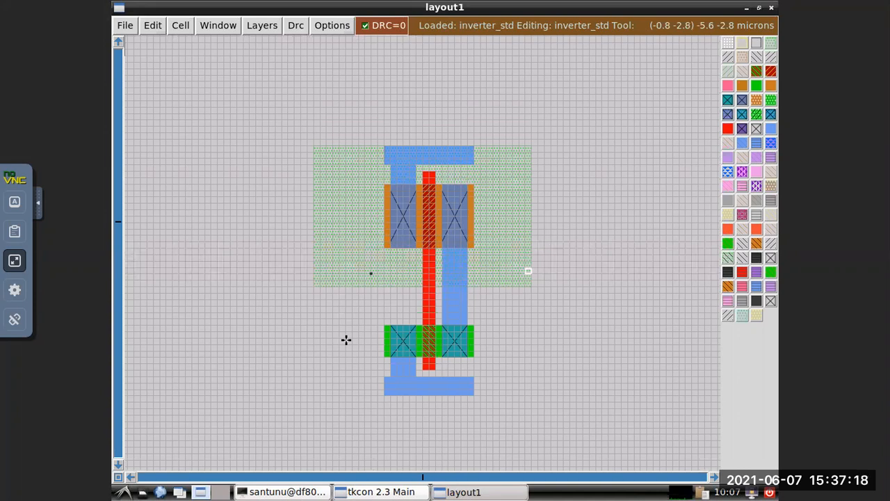
key(z)
scroll(559, 319, up, 3)
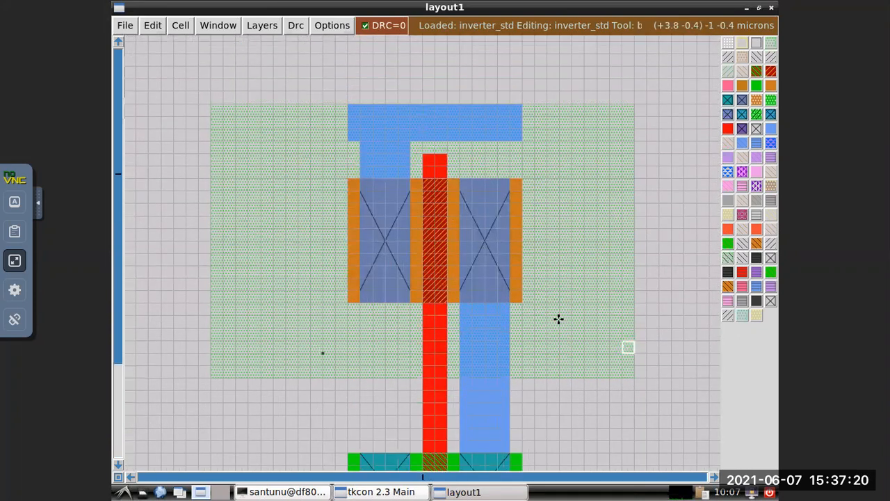
scroll(559, 319, up, 1)
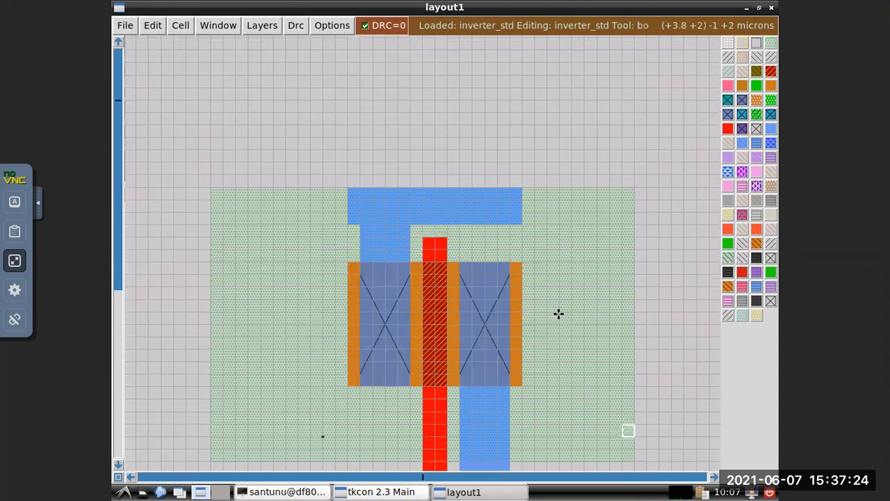
click(345, 175)
right_click(520, 187)
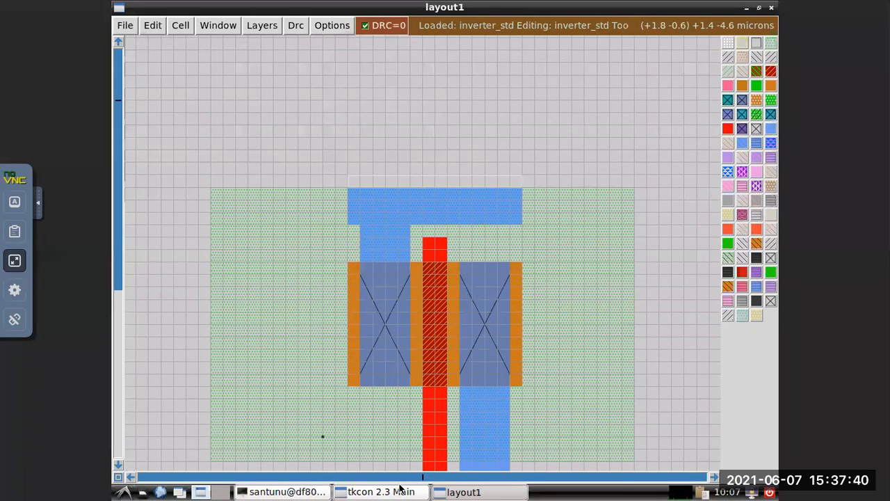
click(379, 494)
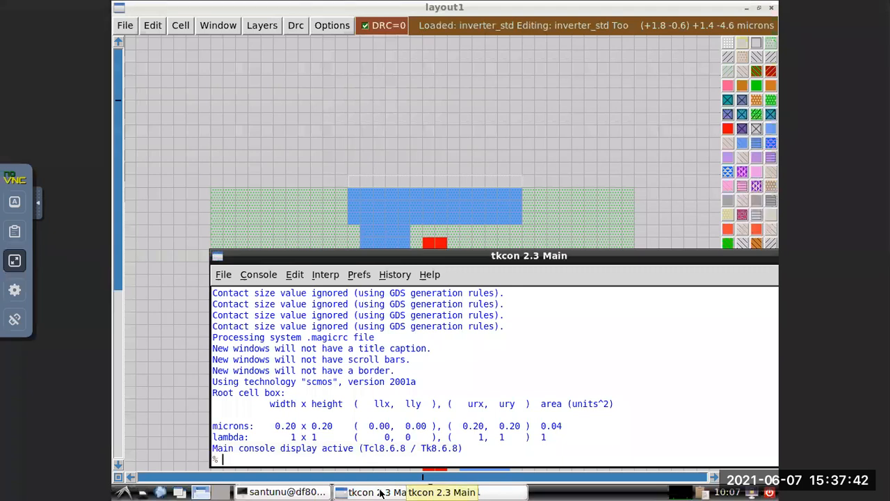
text(pz)
text(aint)
text( m1)
key(Return)
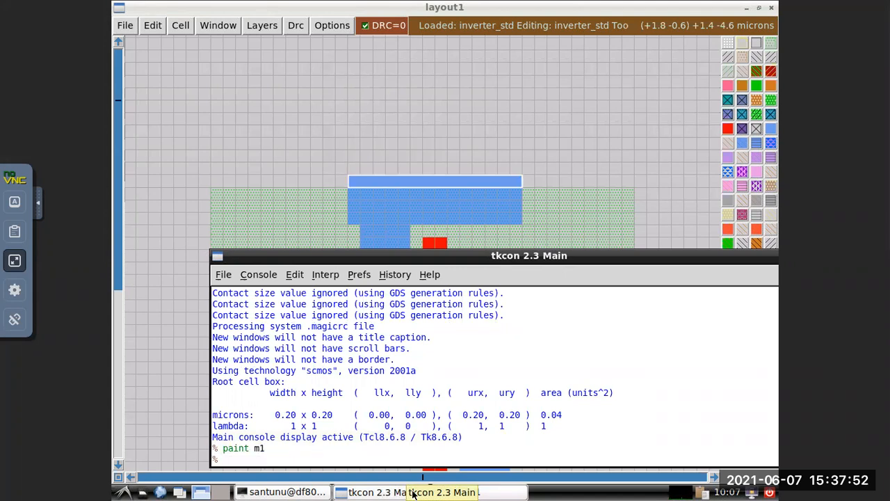
Paint a 4 by 4 grid unit nwcontact on the top metal rail, directly above the PMOS source's metal strip.
click(575, 163)
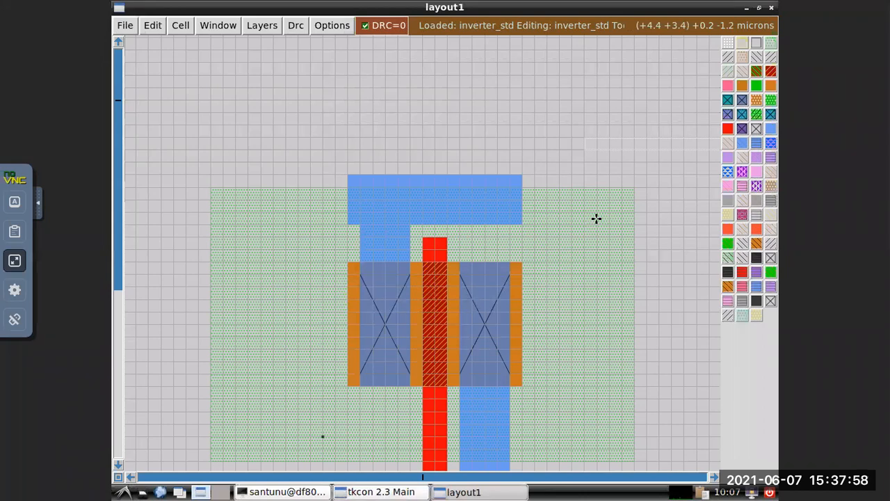
click(359, 175)
right_click(359, 175)
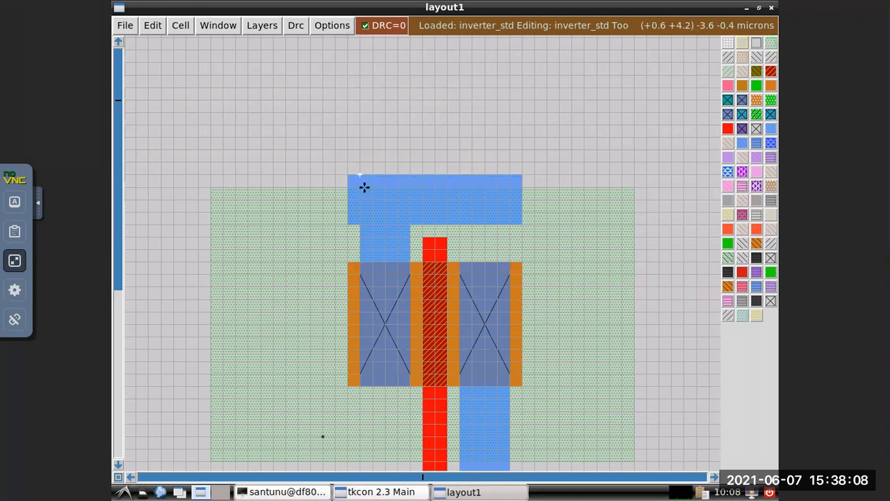
right_click(410, 223)
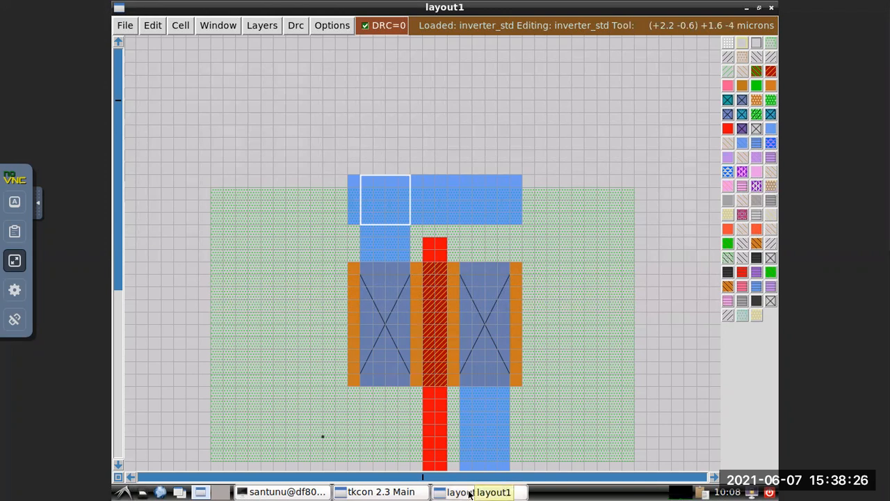
click(381, 491)
text(paint nwc)
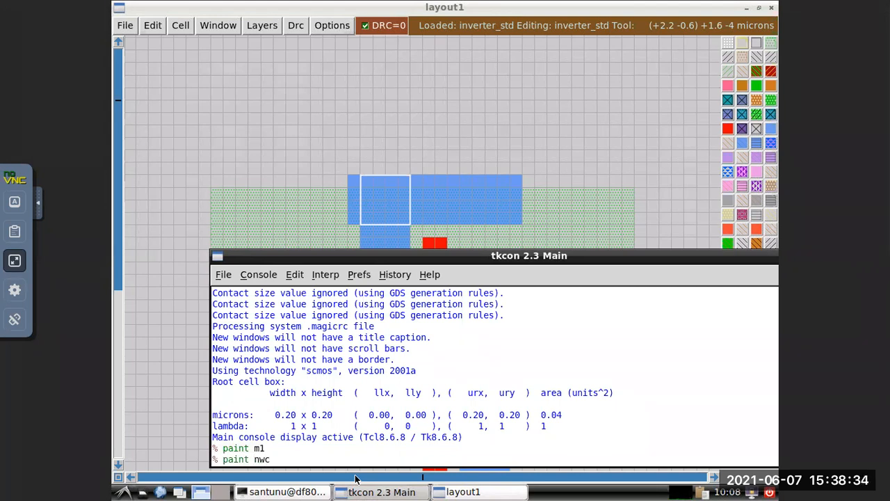
text(ontact)
key(Return)
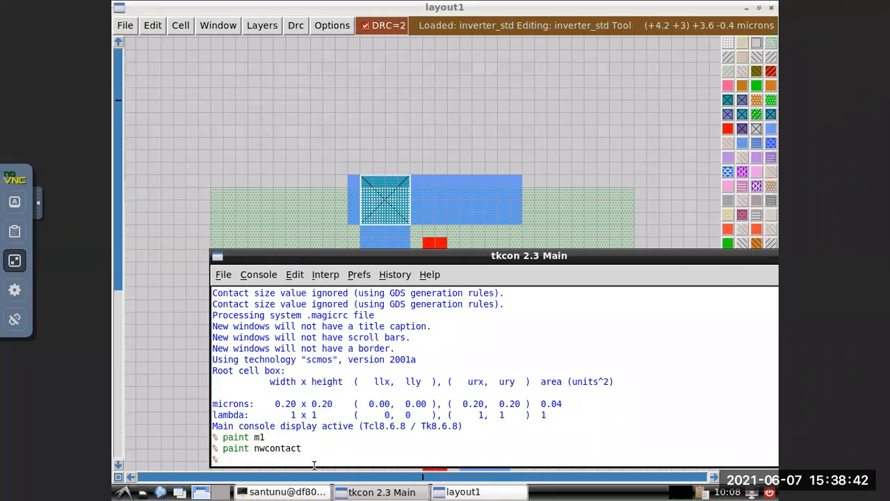
Run drc find and examine the flagged violation areas around the nwcontact and PMOS diffusion in the layout.
text(drc find)
key(Return)
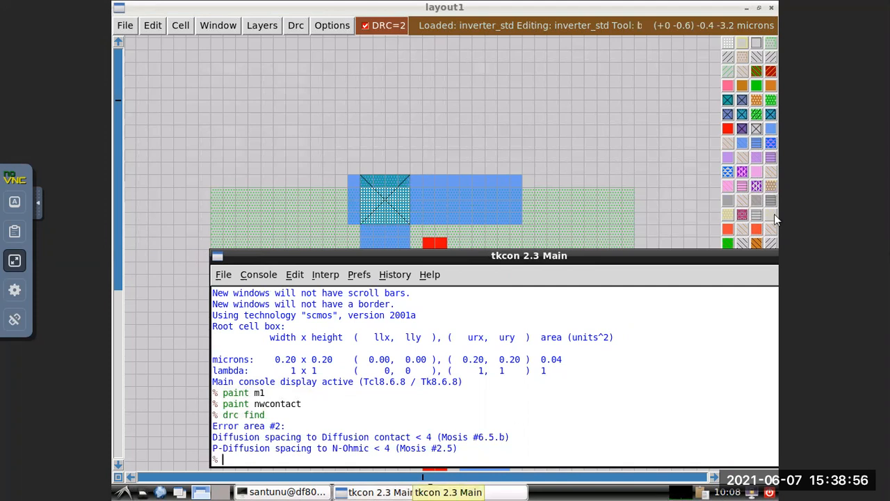
drag(651, 254, 505, 287)
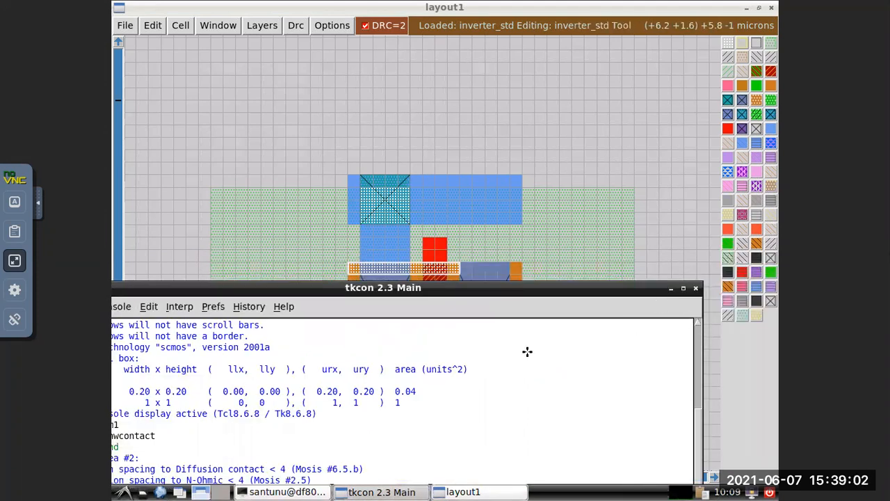
click(705, 356)
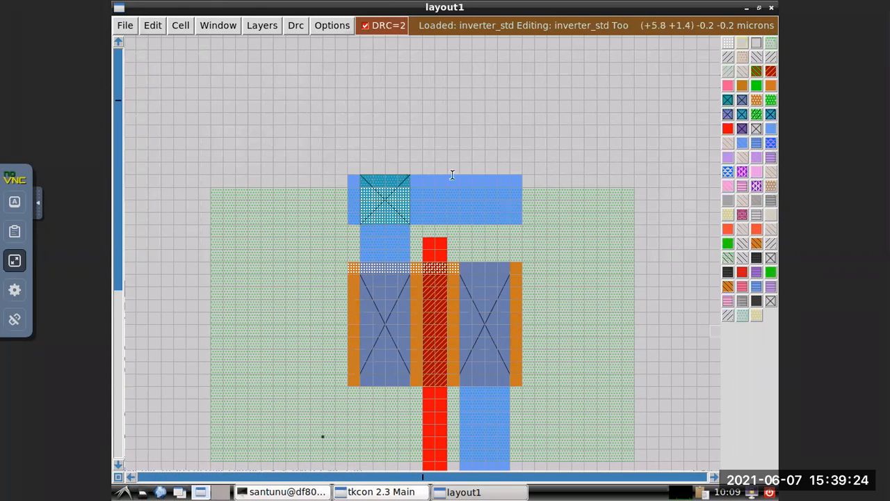
Narrow the tkcon console window and reposition it fully on screen, showing its latest output.
key(alt+Tab)
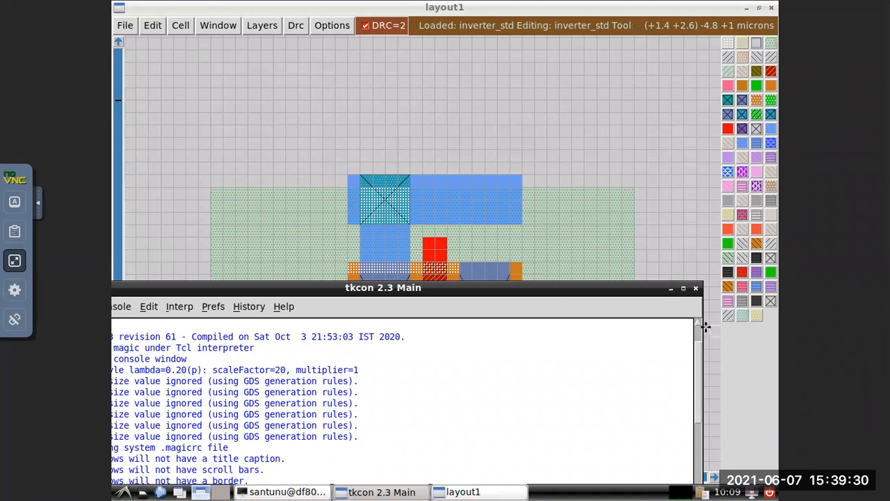
drag(698, 332, 547, 350)
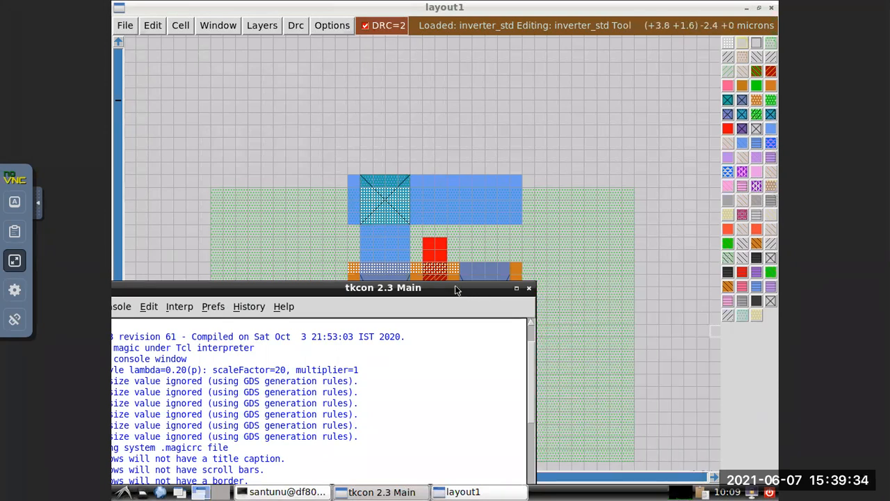
drag(452, 289, 585, 265)
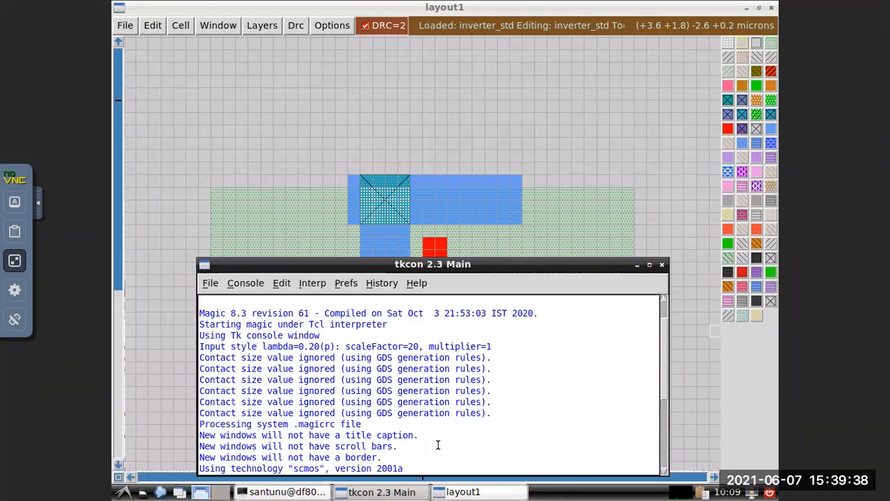
scroll(448, 435, down, 3)
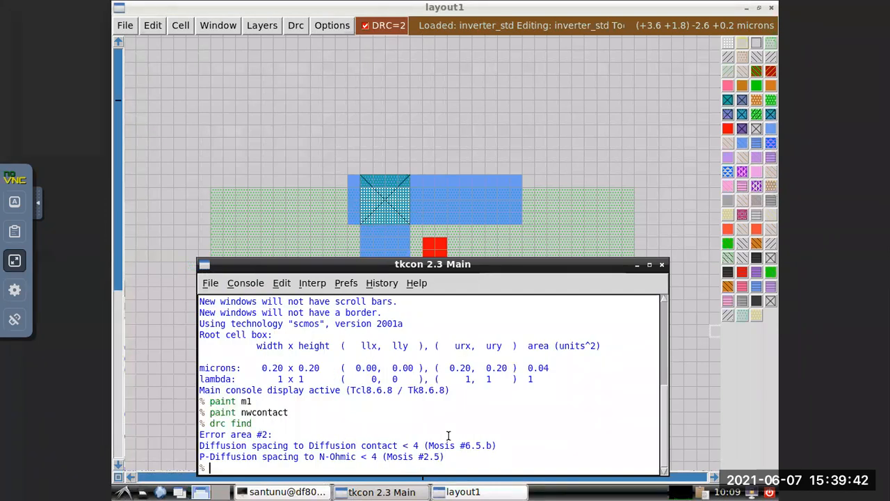
Undo the nwcontact painting on the top metal rail with repeated undo commands.
text(undo)
key(Return)
key(Return)
key(Return)
key(Return)
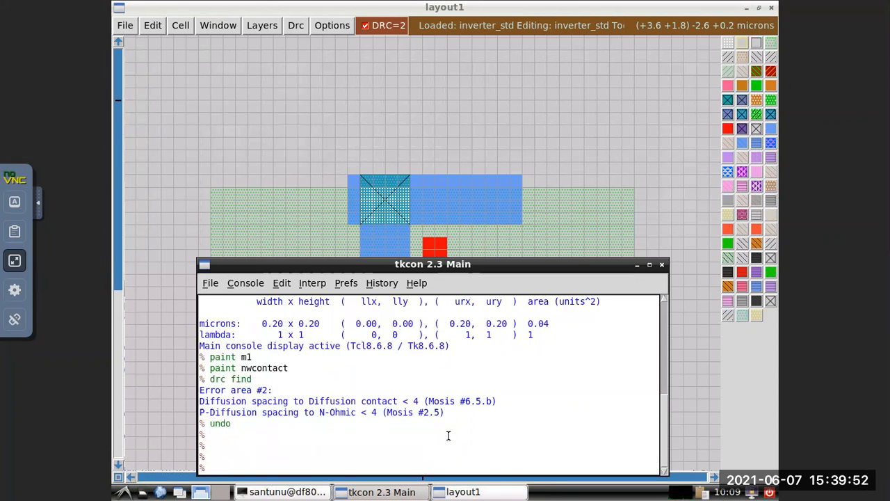
text(undo)
key(Return)
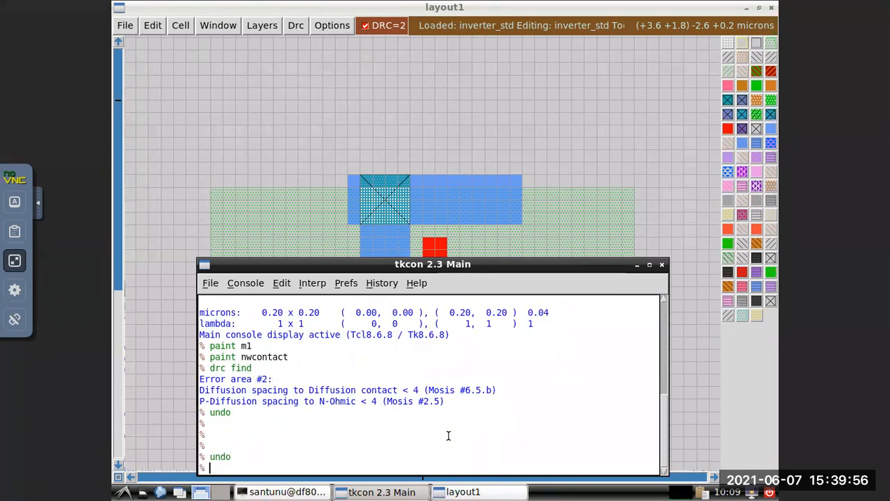
text(undo)
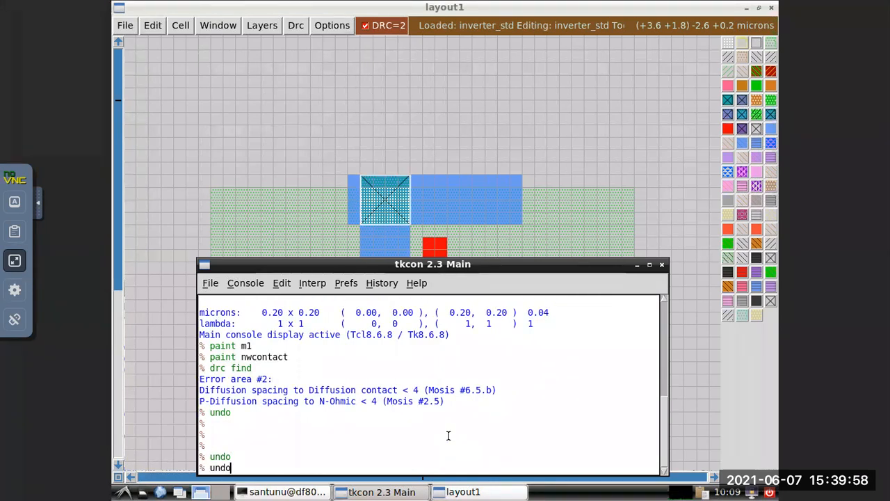
key(Return)
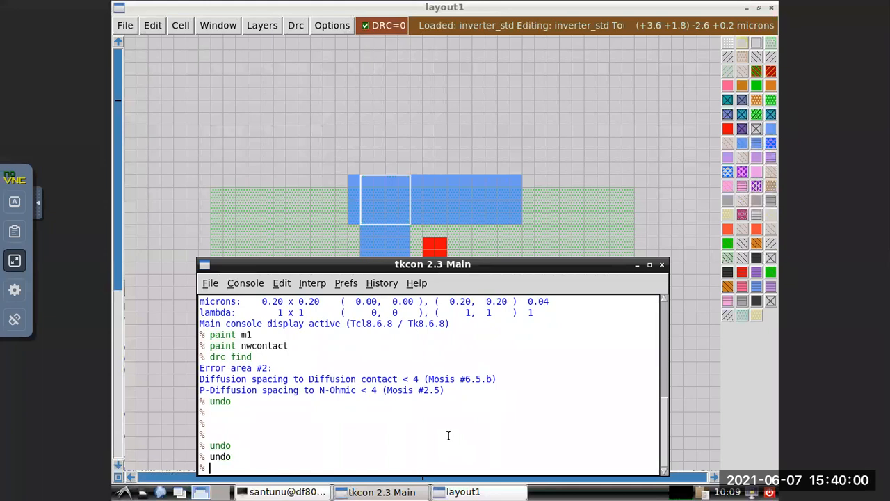
Thicken the top metal rail upward by painting a 2-grid-unit-high m1 strip across its full width along its upper edge.
click(428, 141)
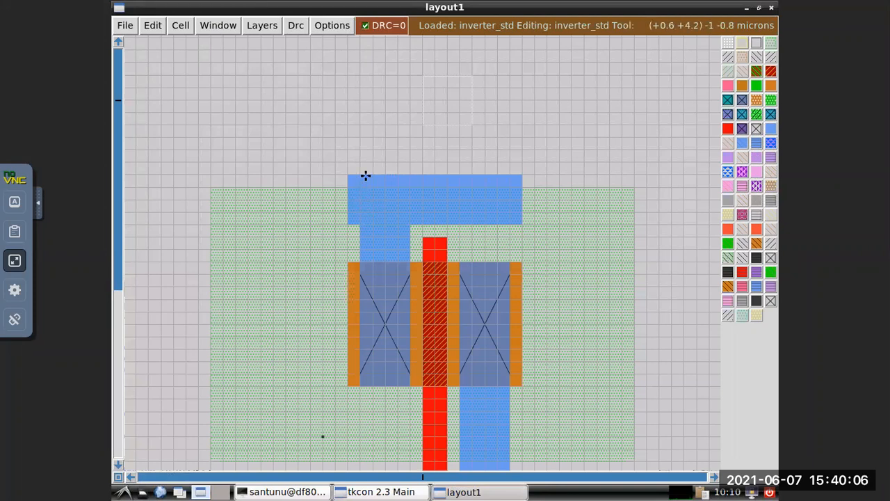
click(348, 149)
right_click(348, 150)
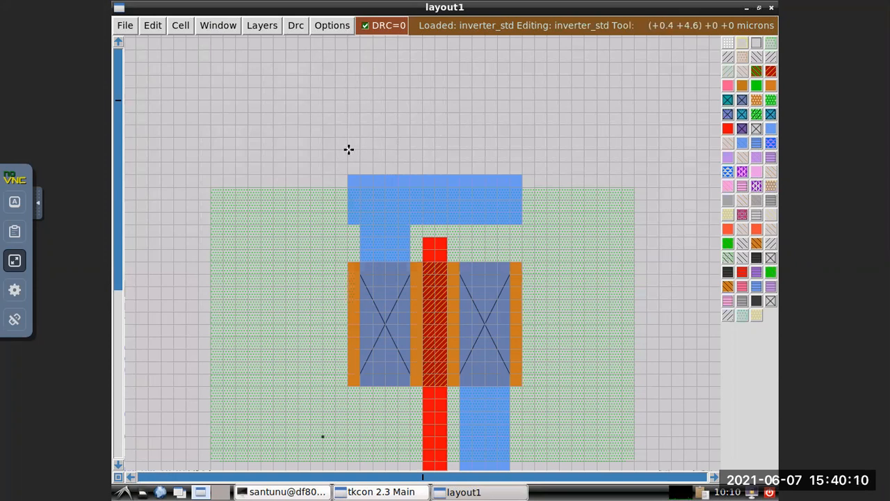
right_click(522, 172)
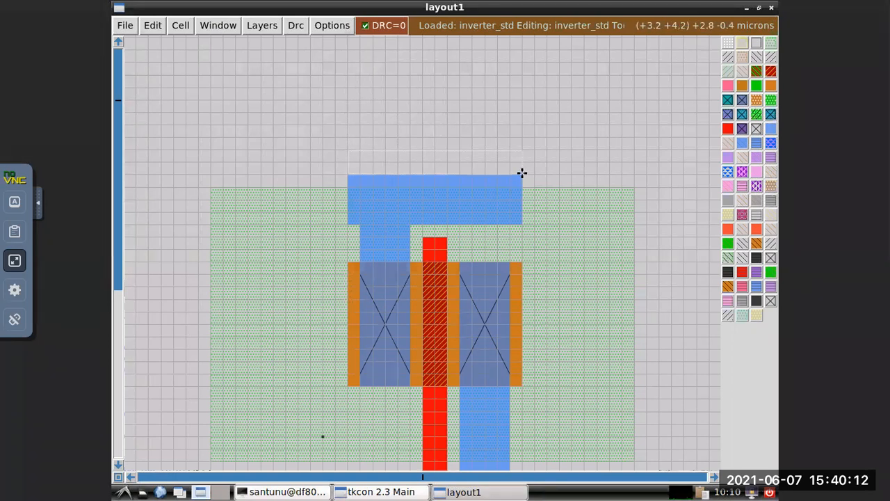
click(381, 492)
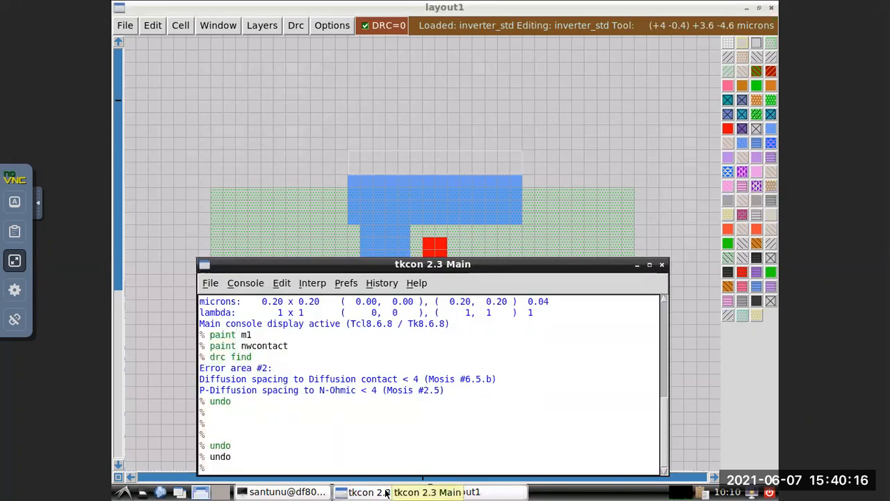
text(paint )
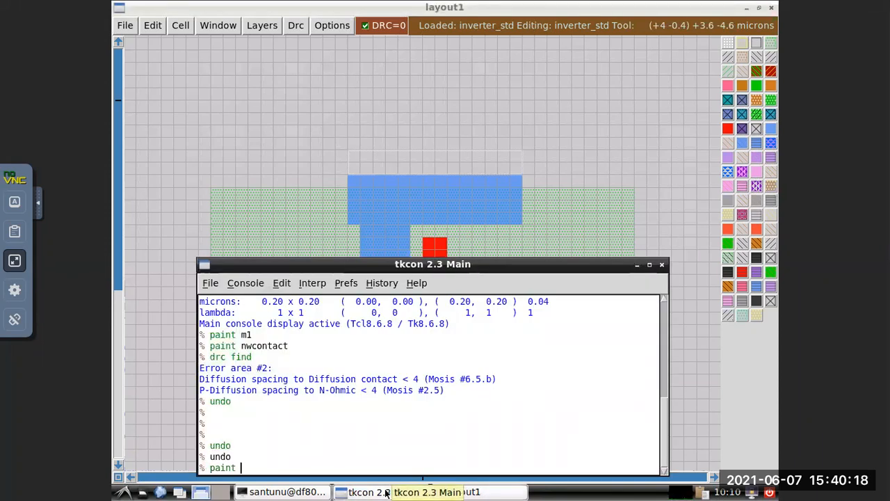
text(m1)
key(Return)
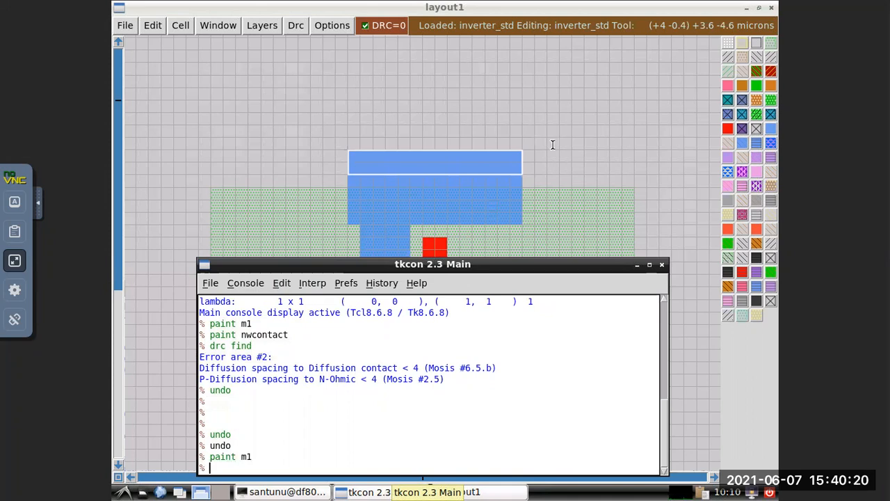
Paint a 4 by 4 grid unit nwcontact on the top rail above the PMOS source's metal strip, one grid unit below the rail's upper edge.
click(578, 162)
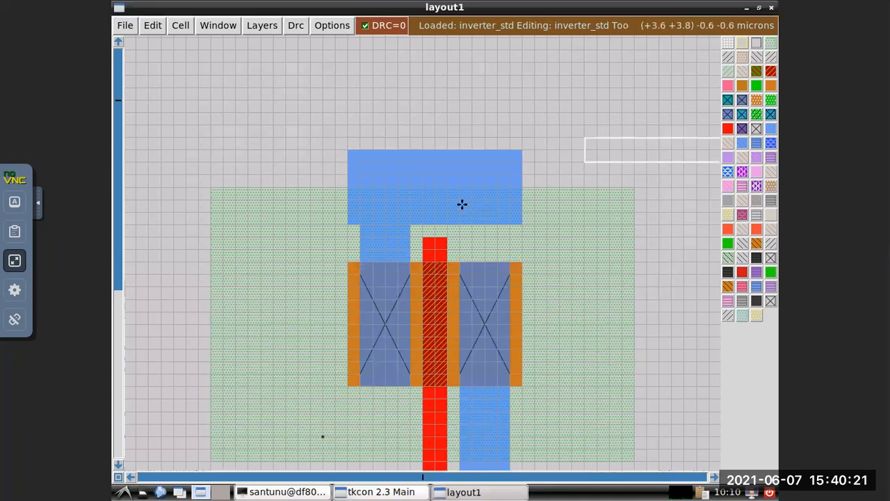
click(359, 162)
right_click(359, 161)
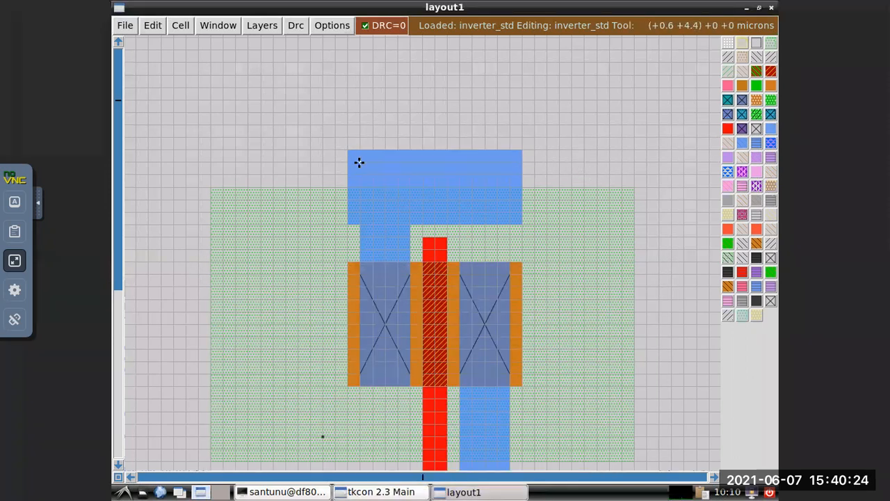
right_click(406, 210)
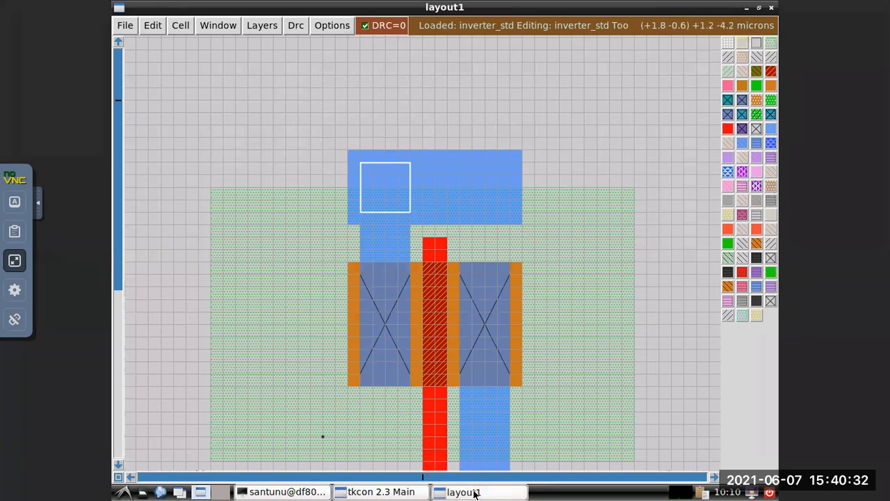
click(380, 492)
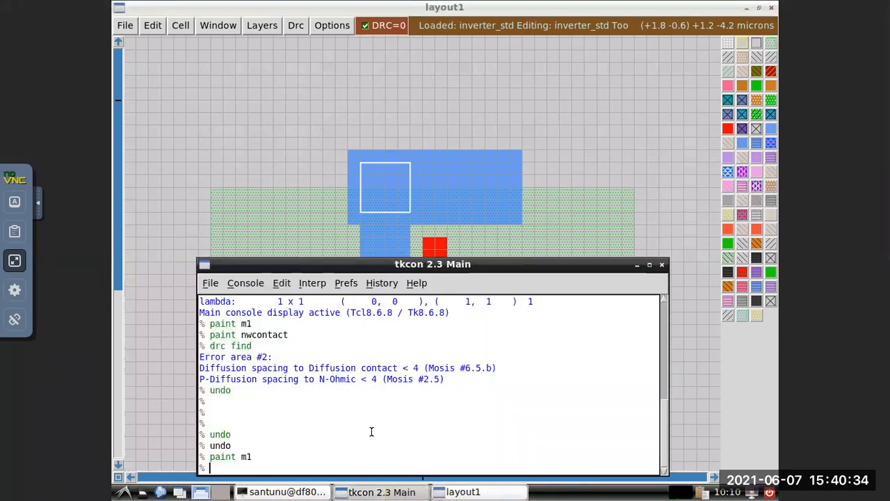
text(paint nwcontact)
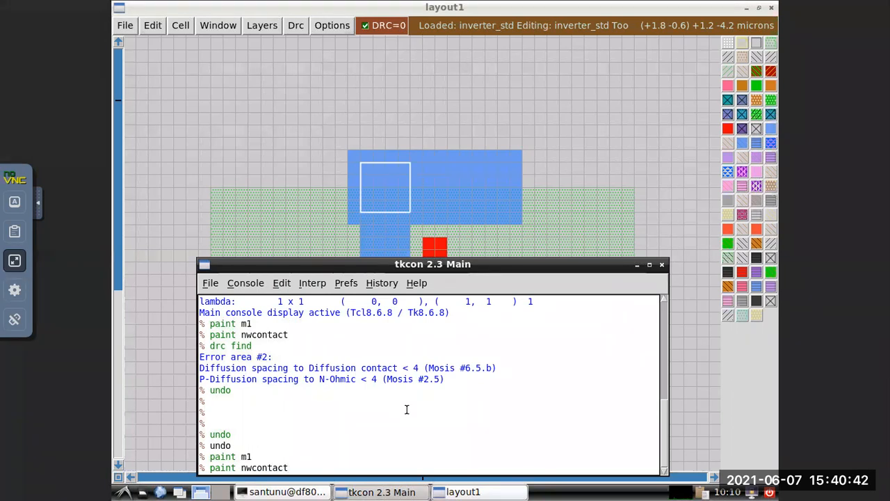
key(Return)
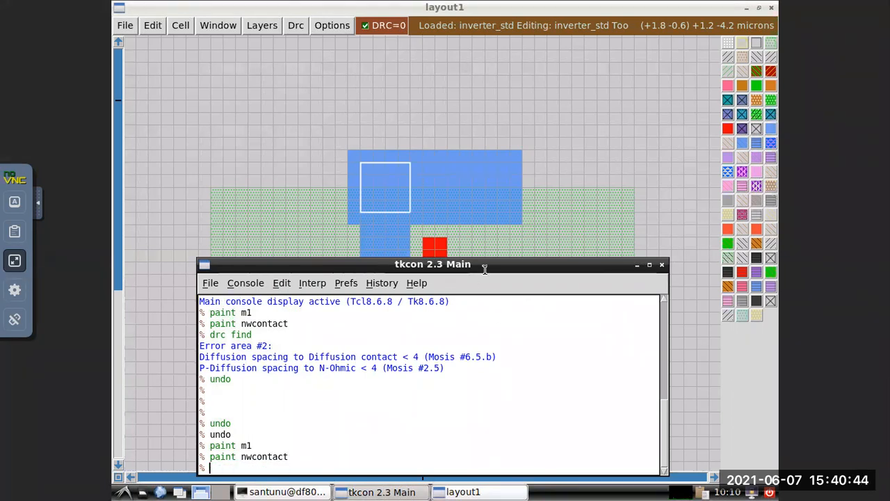
Run drc find to identify the design rule violation around the nwcontact on the top rail.
click(624, 199)
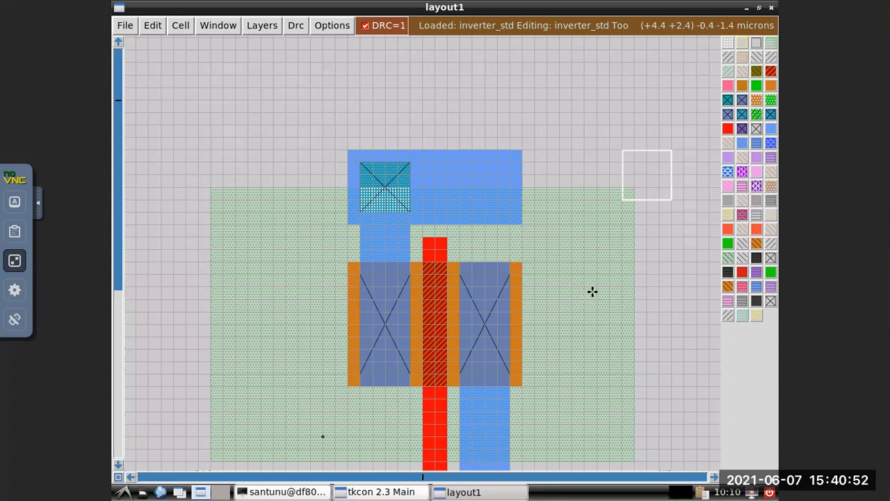
click(394, 492)
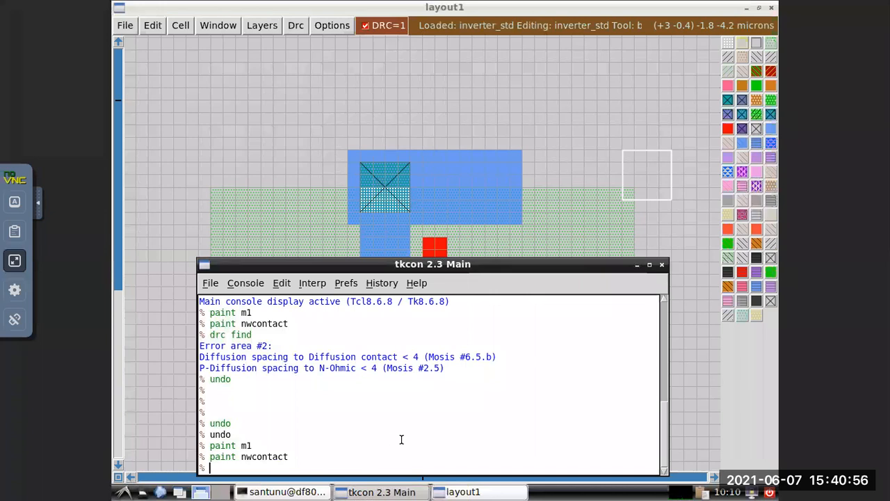
text(drc find)
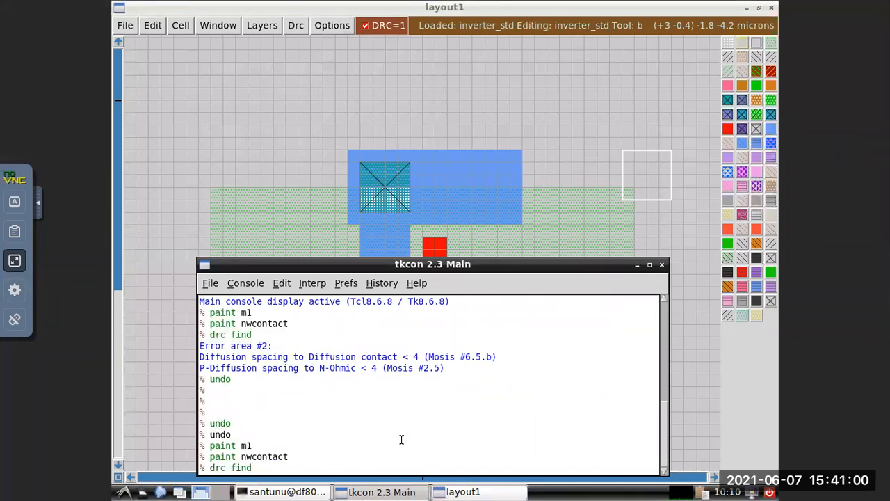
key(Return)
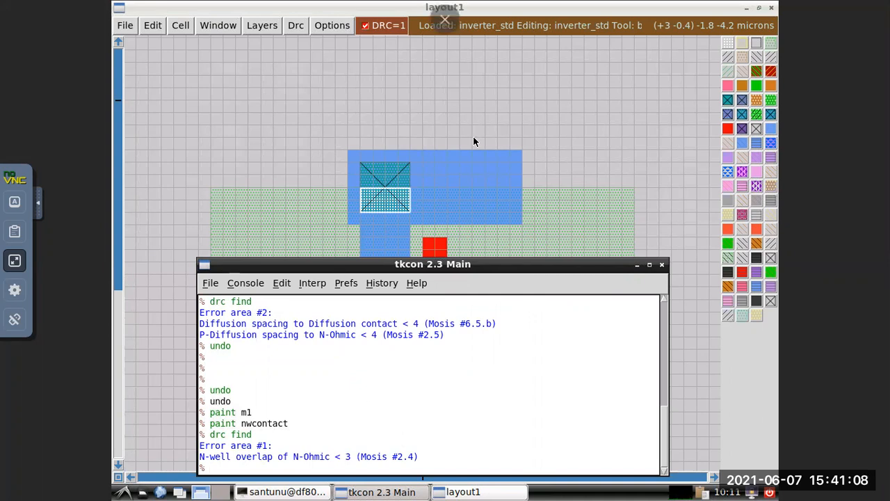
Extend the n-well upward by painting nwell 5 grid units high across its full width, enclosing the top rail.
click(581, 166)
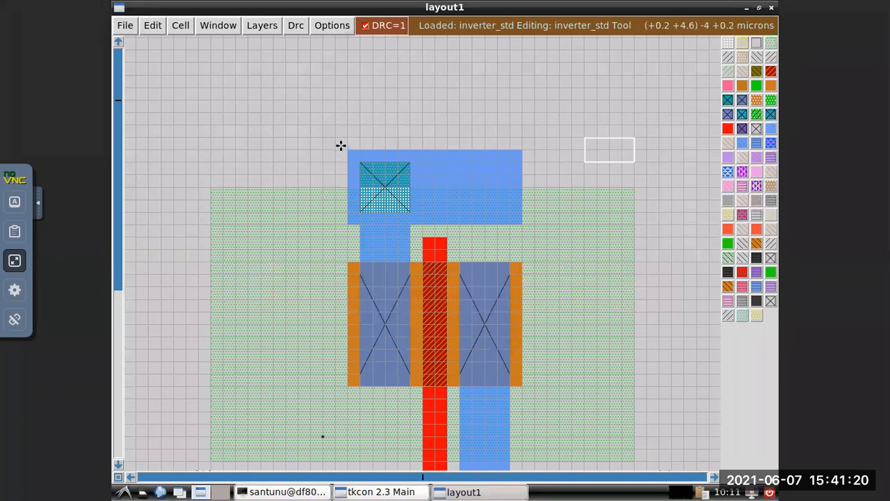
click(212, 125)
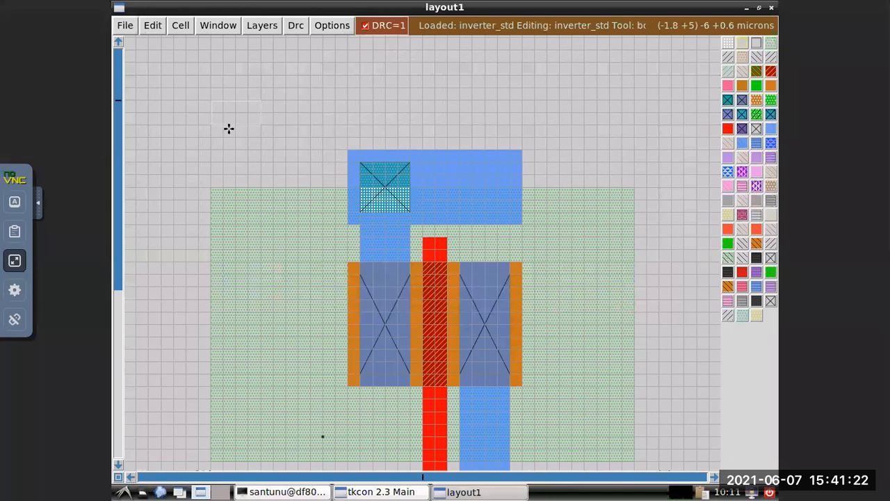
right_click(212, 125)
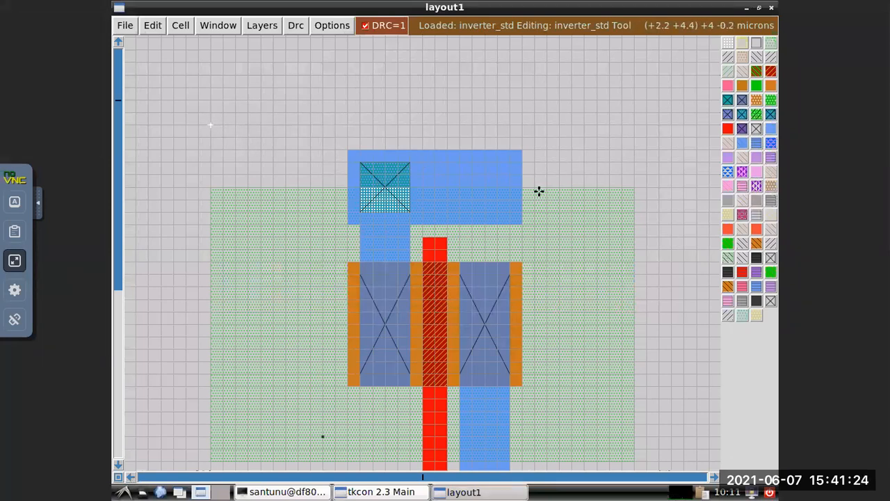
right_click(631, 188)
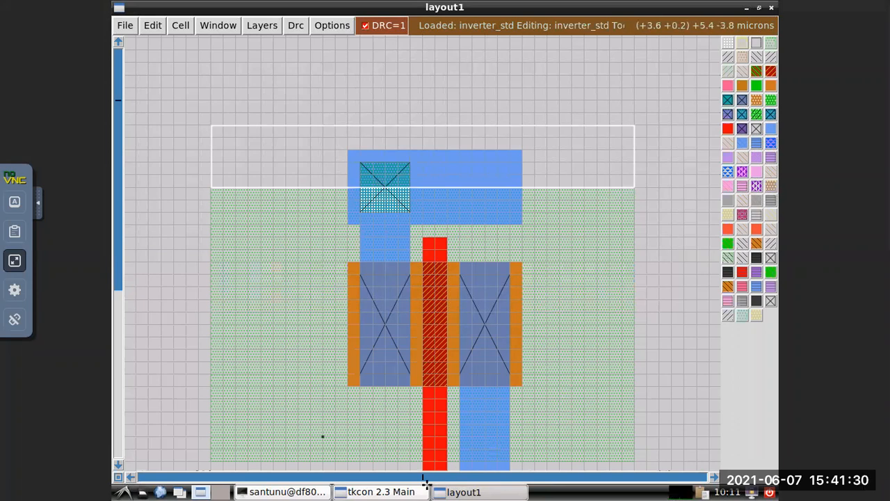
click(393, 493)
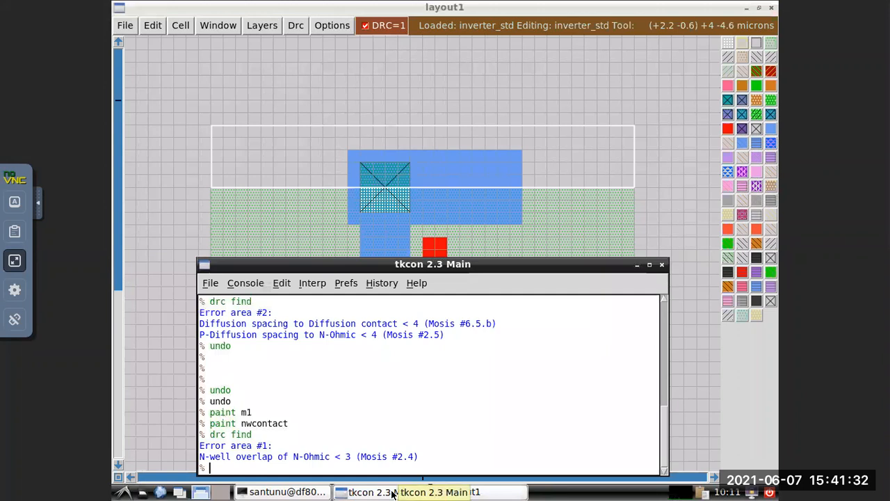
text(paint)
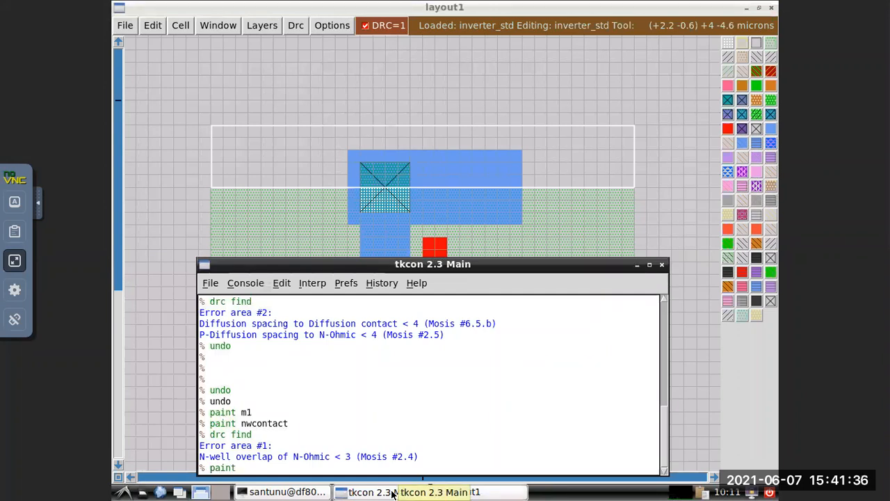
text( nwell)
key(Return)
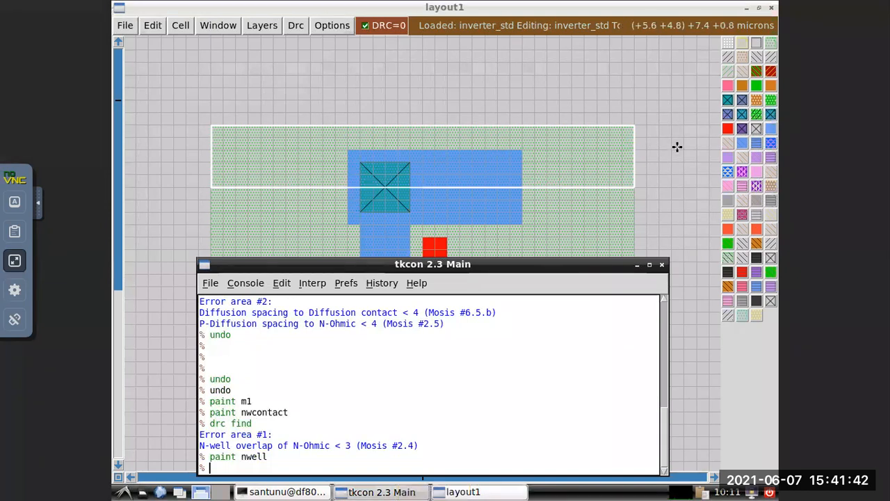
Paint a second 4 by 4 grid unit nwcontact on the top rail, directly above the PMOS drain contact and level with the first.
click(673, 192)
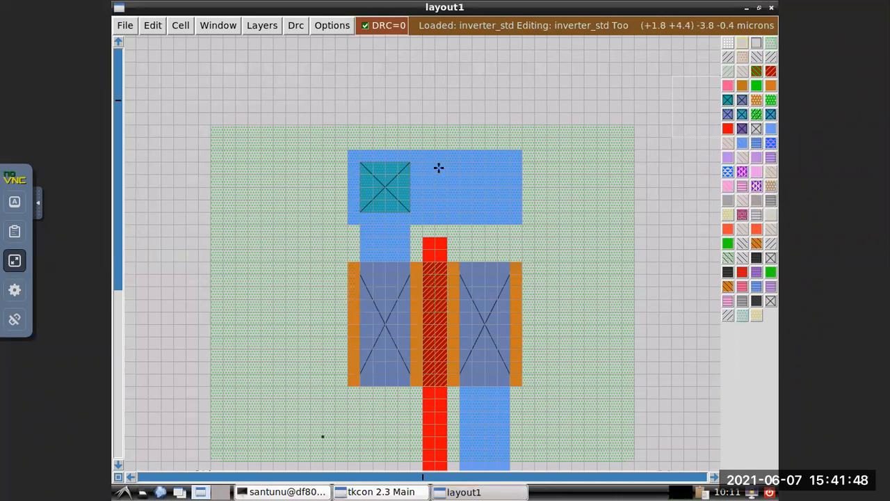
click(460, 161)
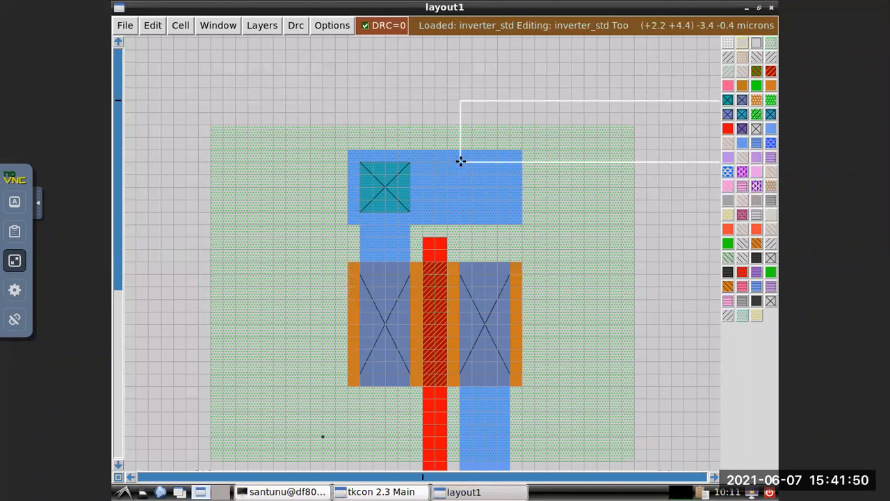
right_click(459, 161)
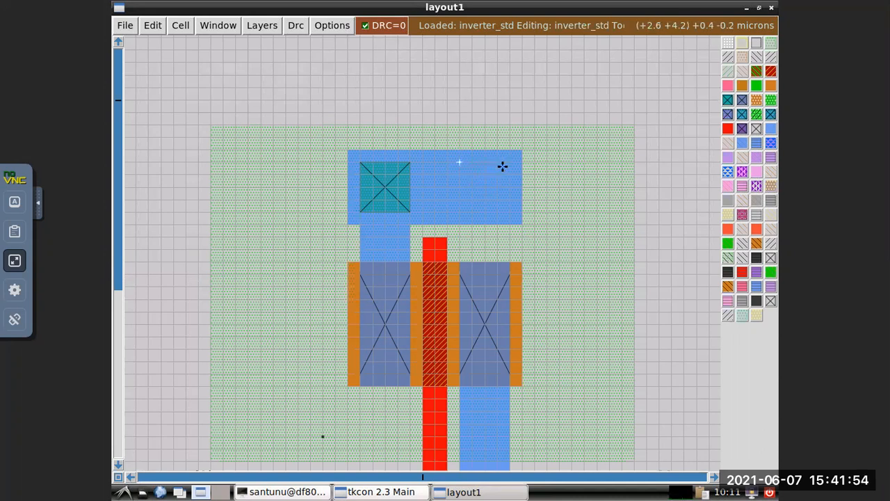
right_click(509, 210)
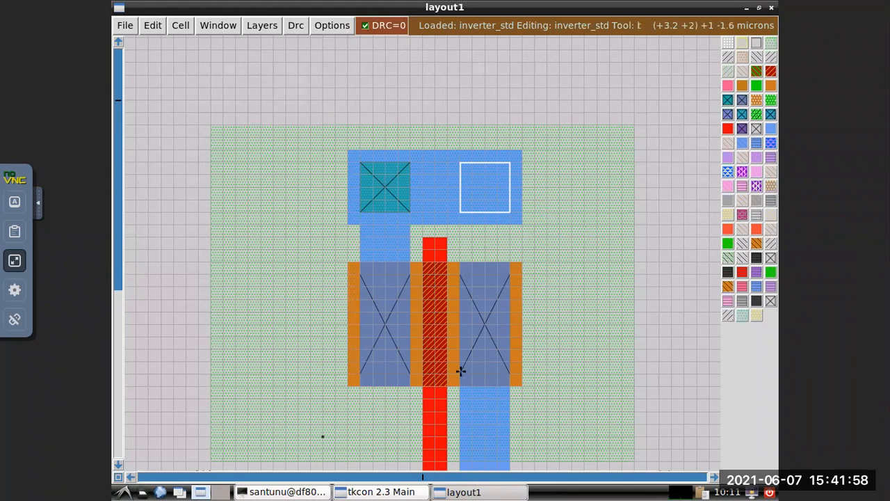
click(383, 492)
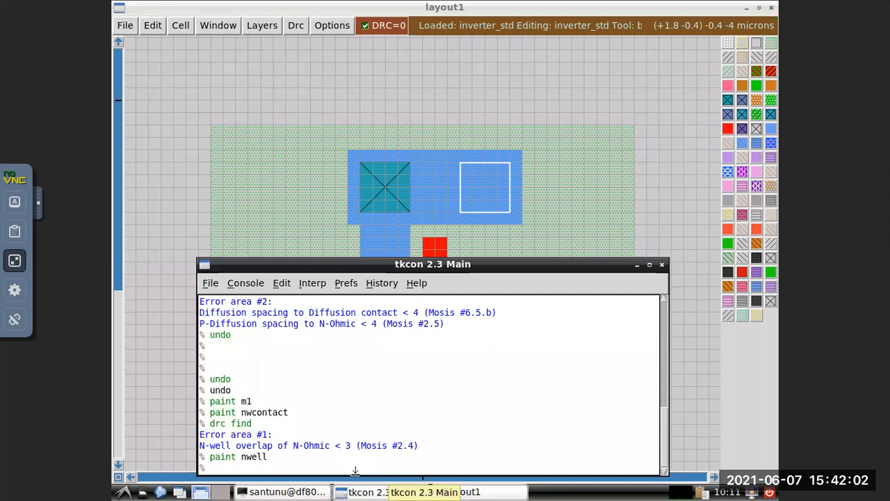
key(Up)
key(Up)
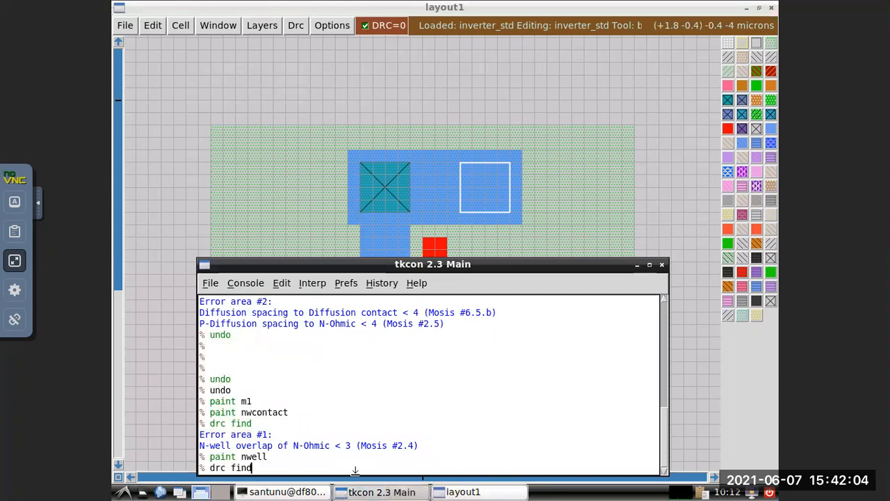
key(Up)
key(Return)
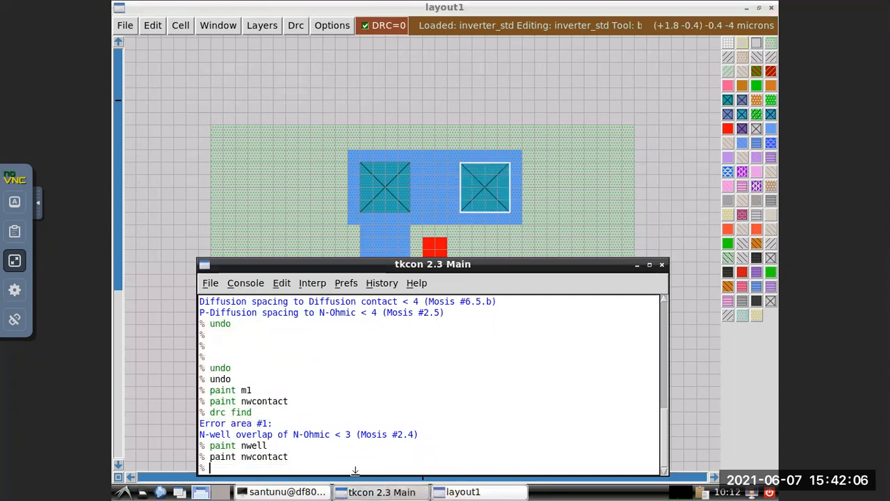
Compare the top rail and its n-well contacts with the bottom metal rail below the NMOS.
click(598, 150)
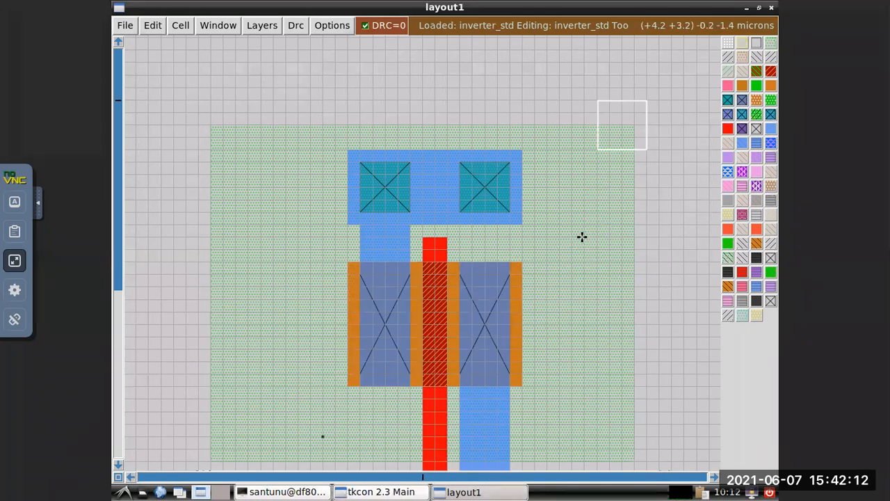
scroll(580, 241, down, 1)
scroll(580, 241, down, 5)
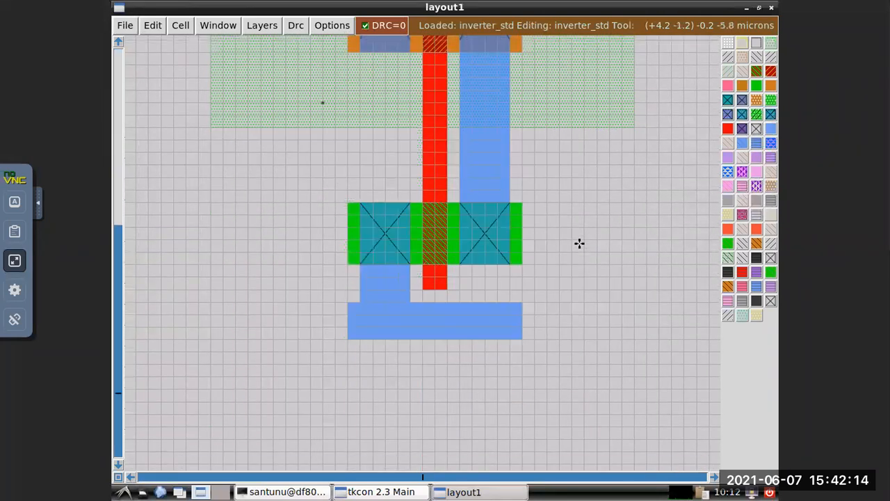
scroll(413, 360, up, 5)
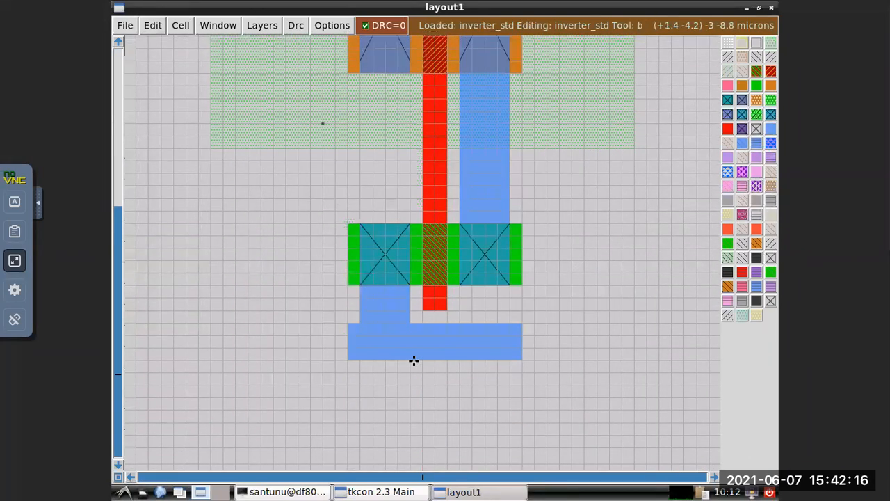
scroll(360, 271, up, 4)
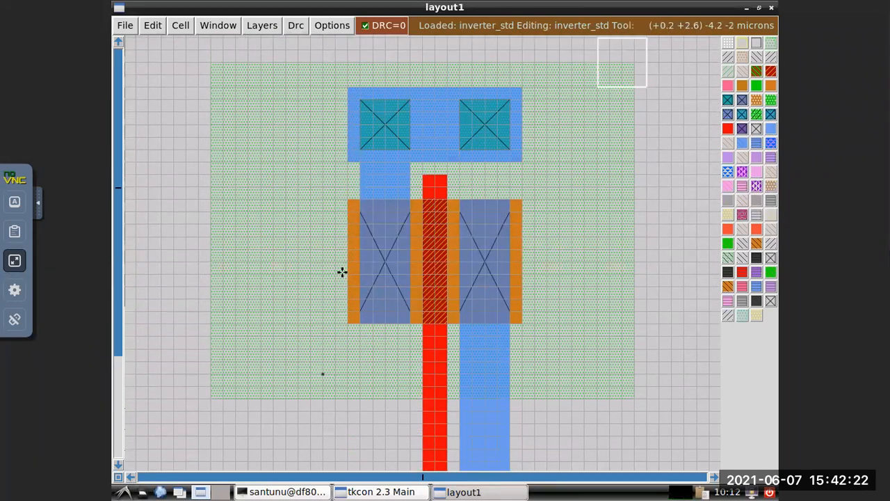
scroll(312, 313, down, 5)
scroll(313, 313, down, 5)
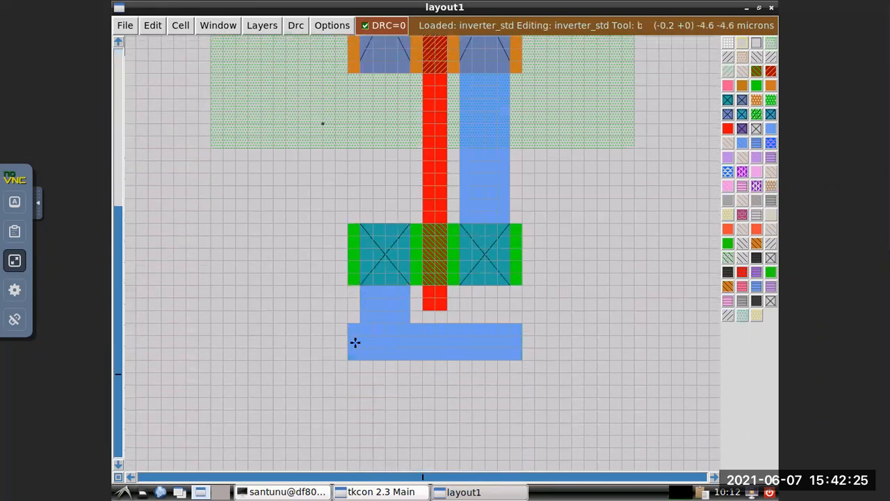
Extend the bottom metal rail downward by painting m1 3 grid units high across its full width.
click(356, 402)
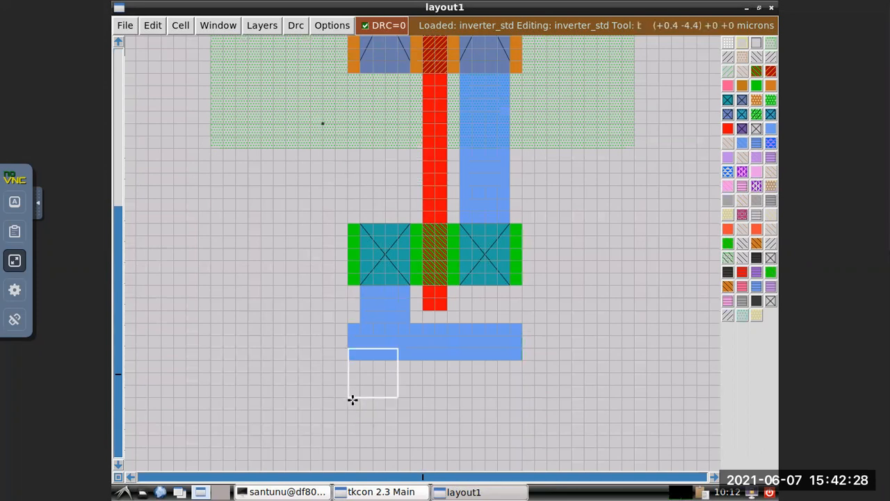
right_click(518, 398)
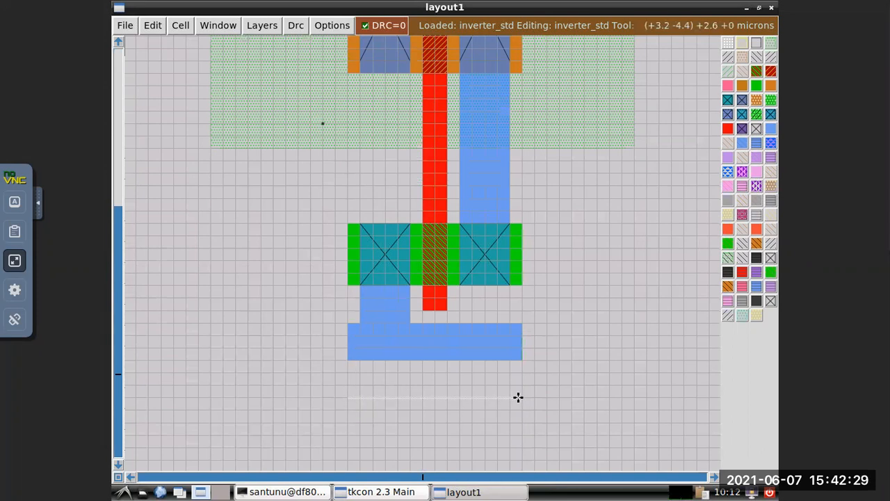
right_click(518, 361)
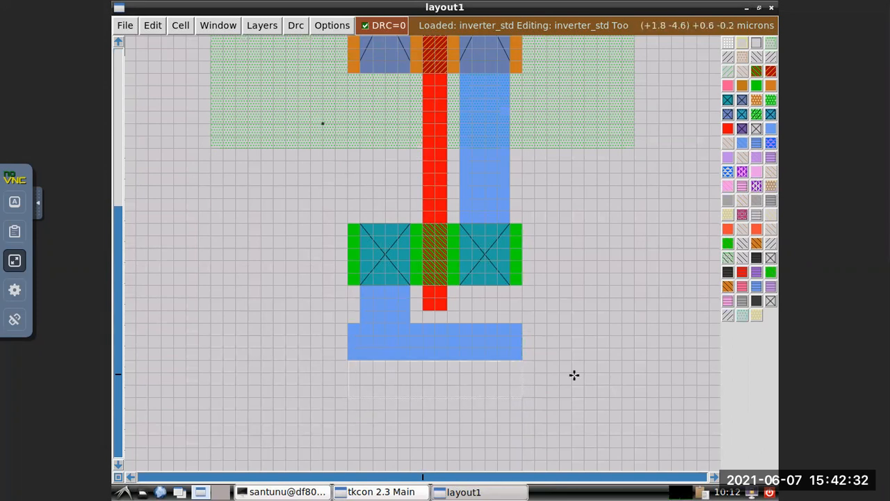
click(398, 492)
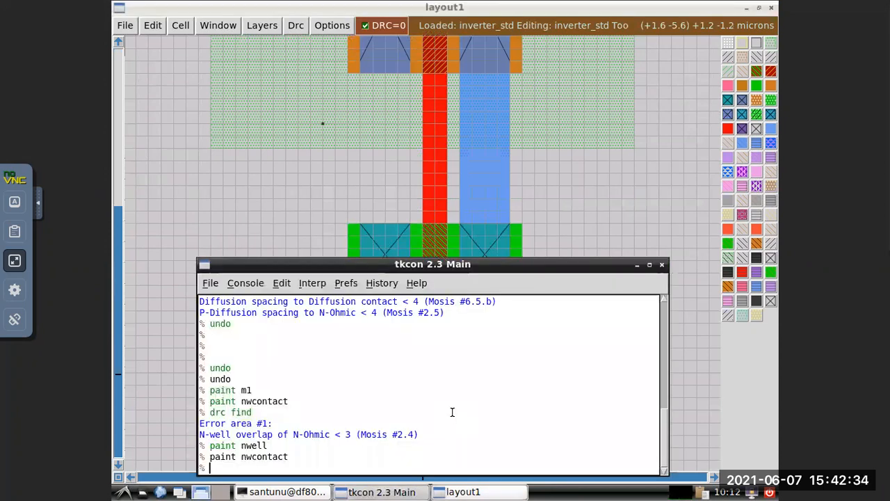
text(paint )
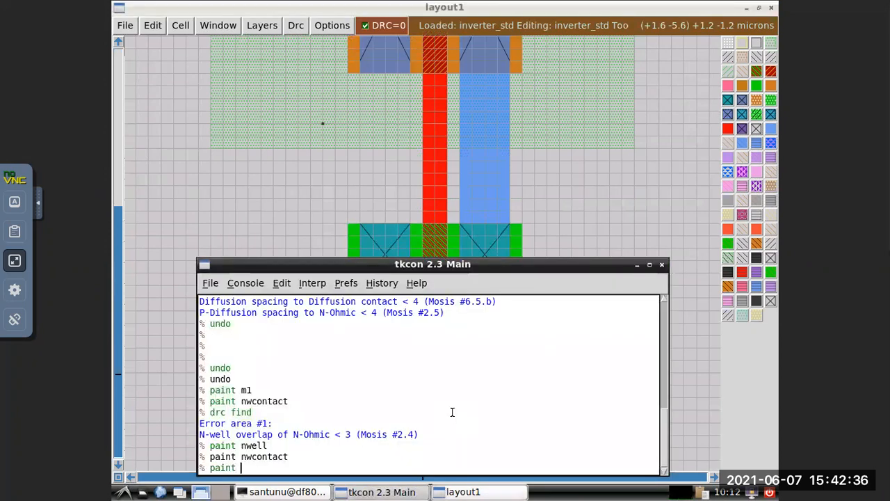
text(m1)
key(Return)
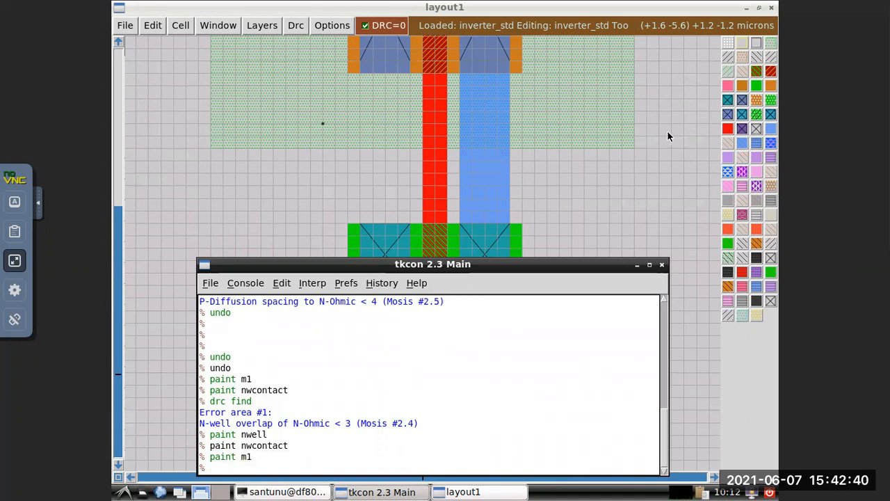
click(636, 268)
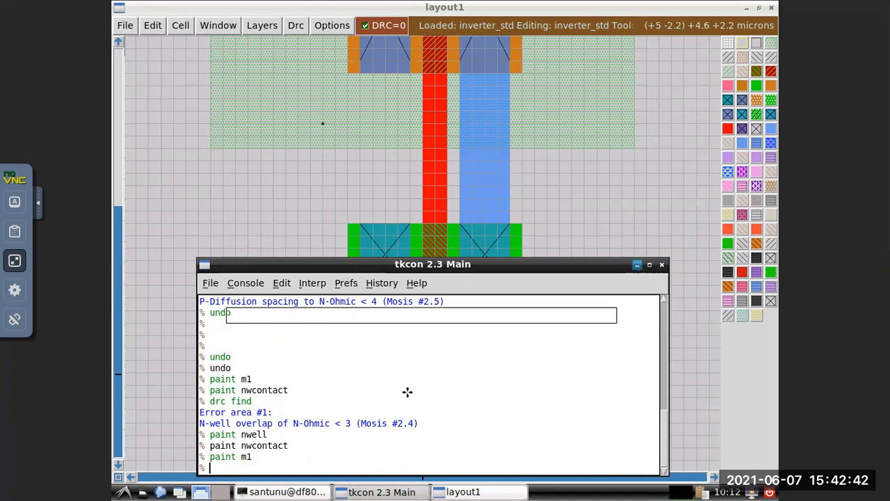
Box a 4 by 4 grid unit area on the bottom rail directly below the NMOS source contact and try to paint psubcontact.
click(398, 422)
click(358, 335)
right_click(357, 334)
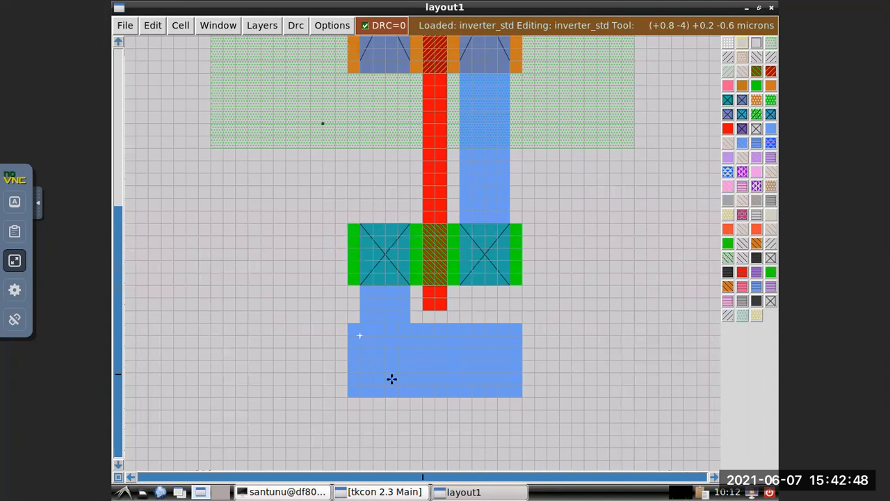
right_click(410, 384)
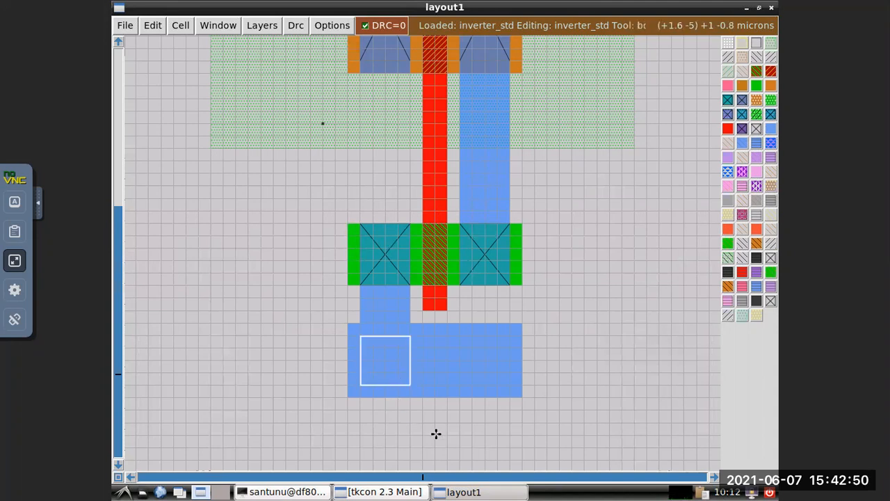
click(404, 491)
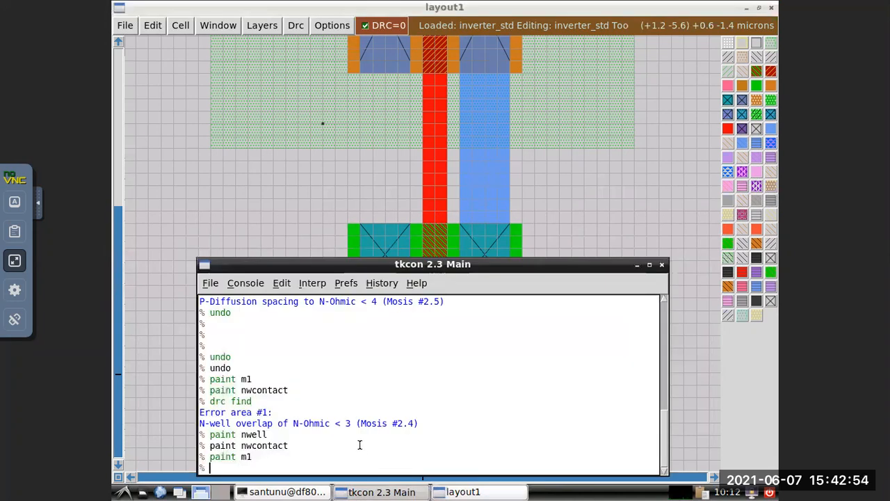
text(paint)
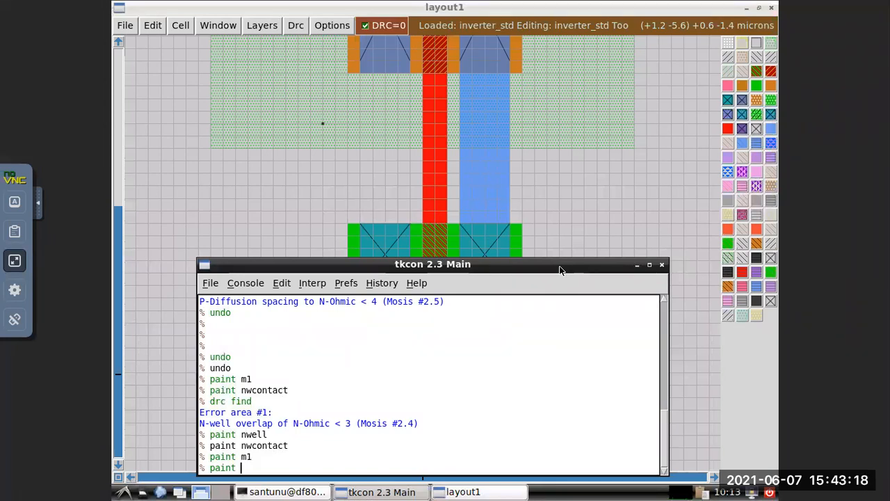
text(psu)
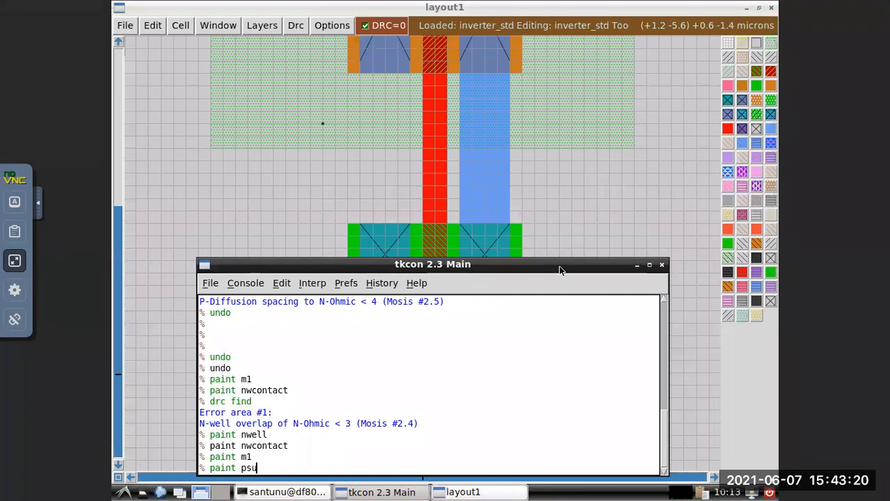
text(bcontact)
key(Return)
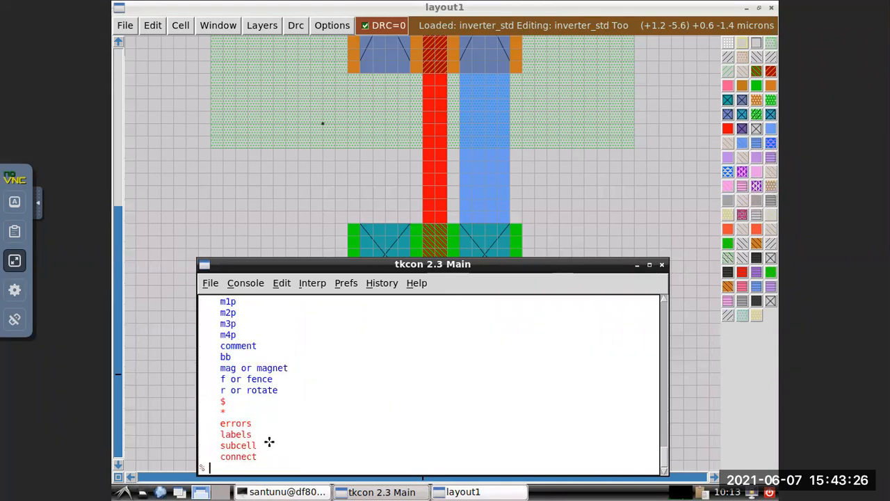
Look through the console's list of layer names for the p-substrate contact layer.
scroll(258, 416, up, 1)
scroll(257, 416, up, 5)
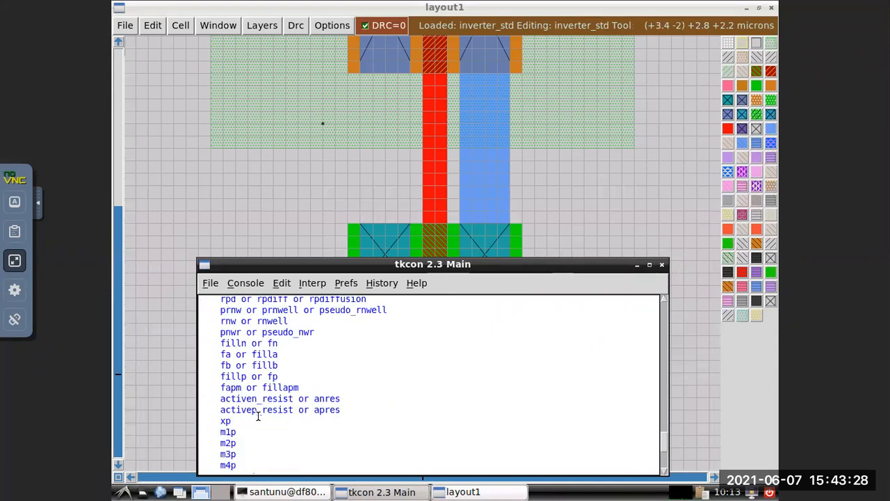
scroll(276, 413, up, 2)
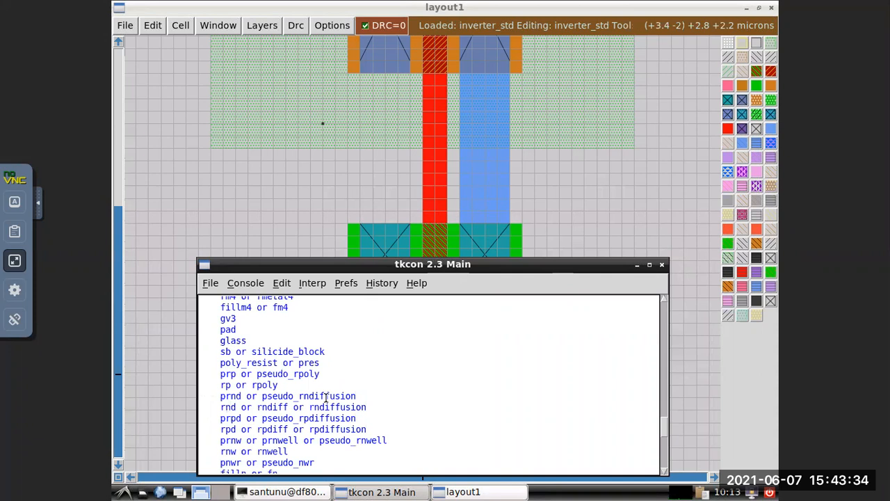
scroll(327, 397, up, 15)
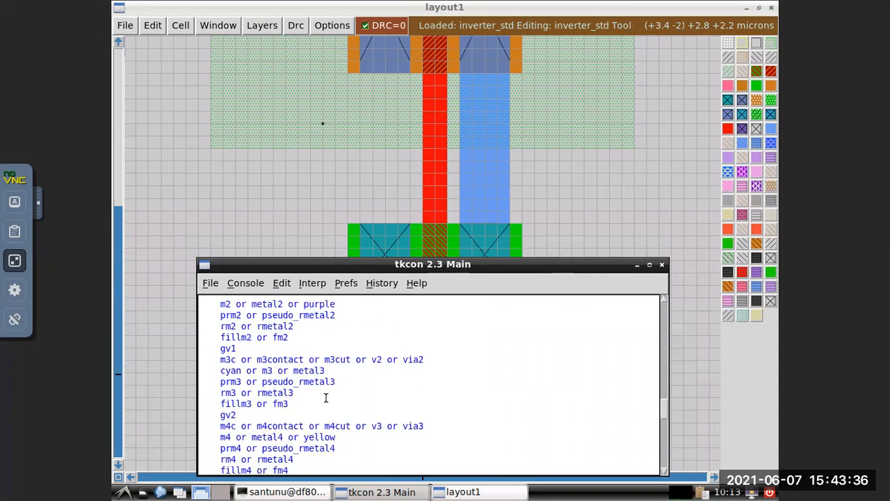
scroll(327, 397, up, 3)
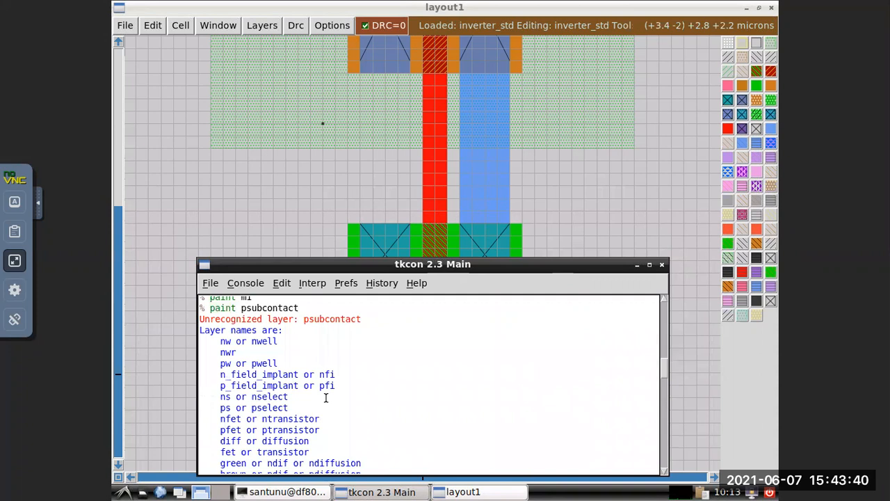
scroll(327, 397, down, 2)
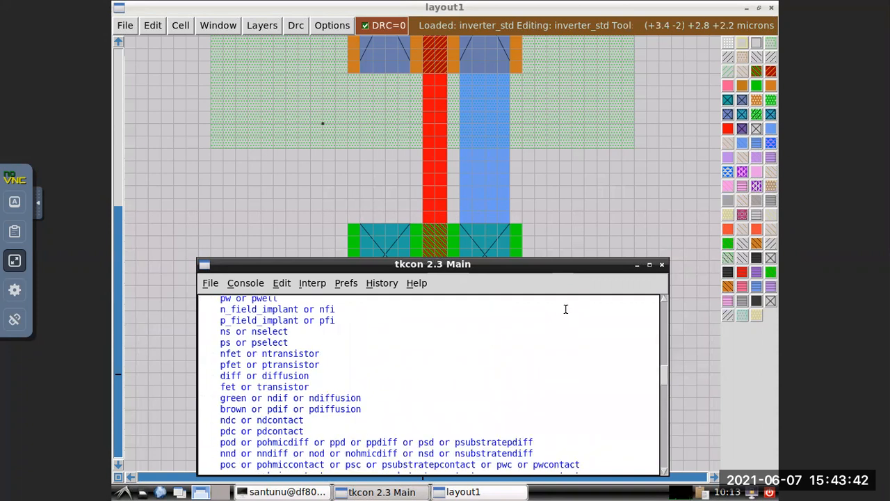
click(636, 266)
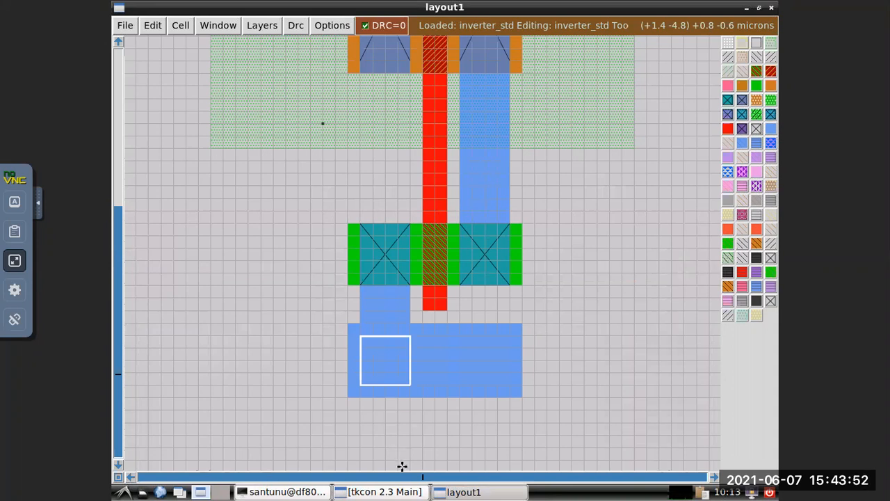
Paint the boxed area on the bottom rail as pwcontact.
click(394, 492)
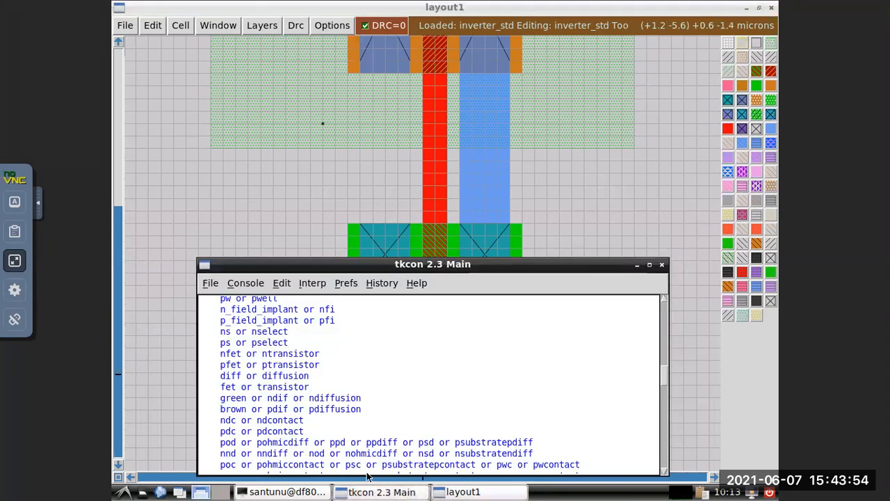
drag(665, 370, 661, 473)
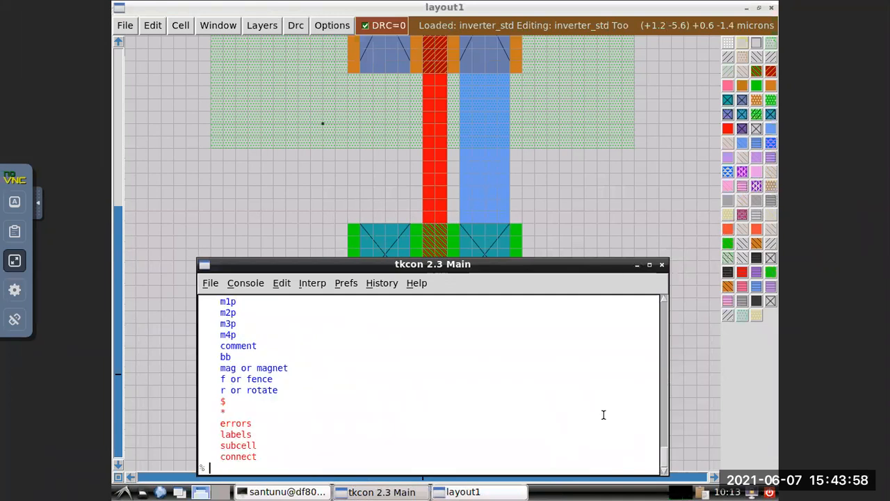
text(paint)
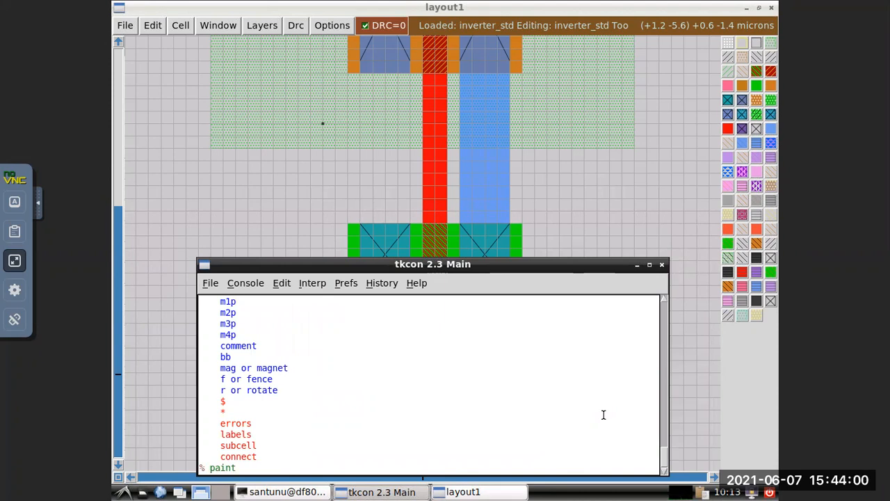
text( pwc)
text(ontacy)
key(BackSpace)
text(t)
key(Return)
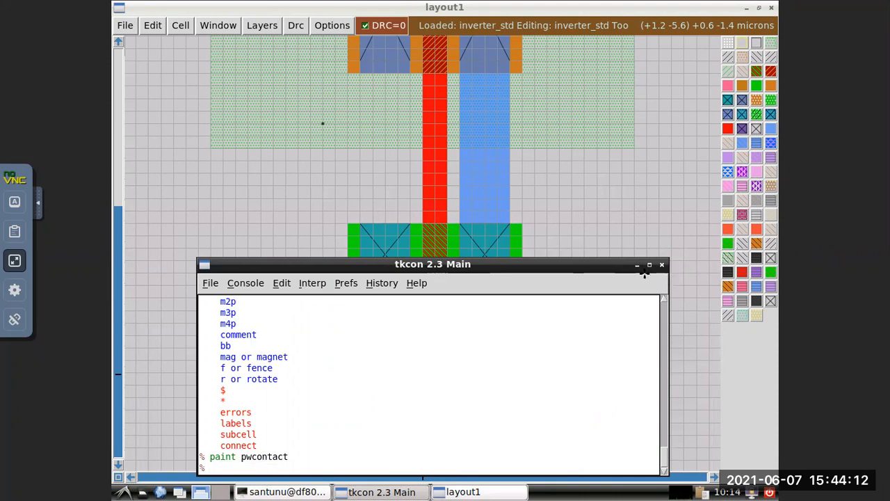
click(636, 264)
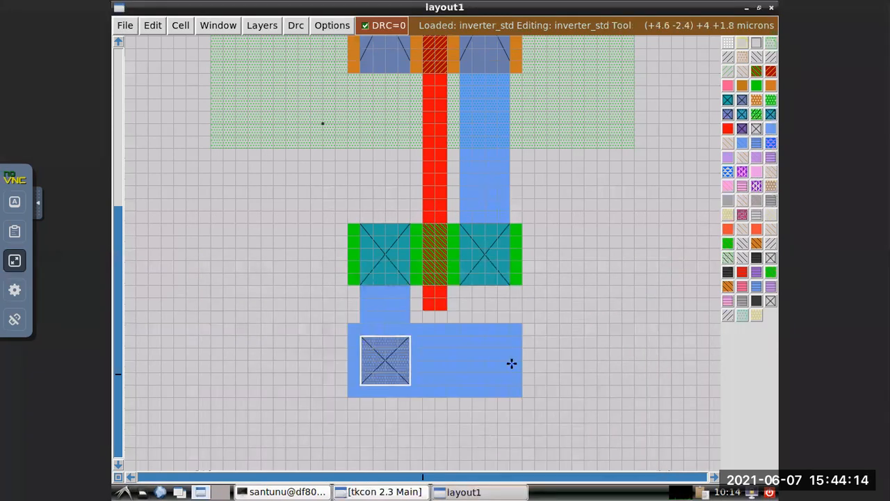
Box a 4 by 4 grid unit area on the bottom rail below the NMOS drain contact, level with the pwcontact.
click(426, 421)
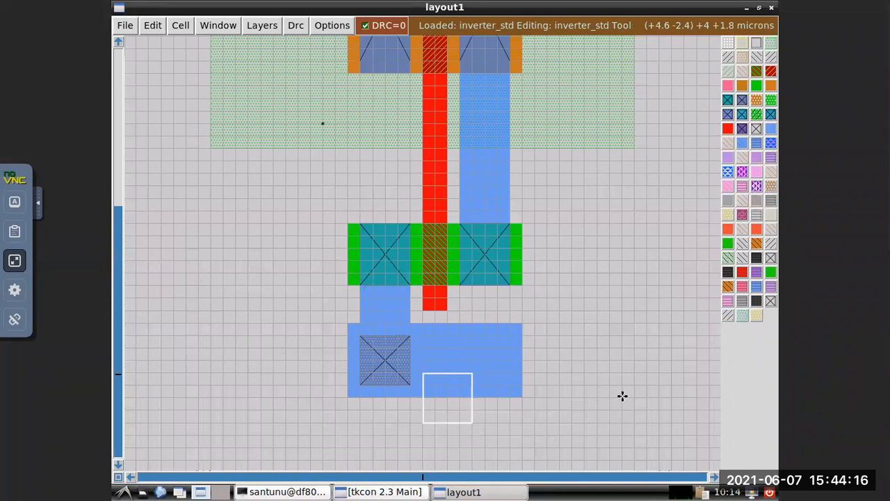
click(461, 338)
right_click(459, 336)
right_click(510, 386)
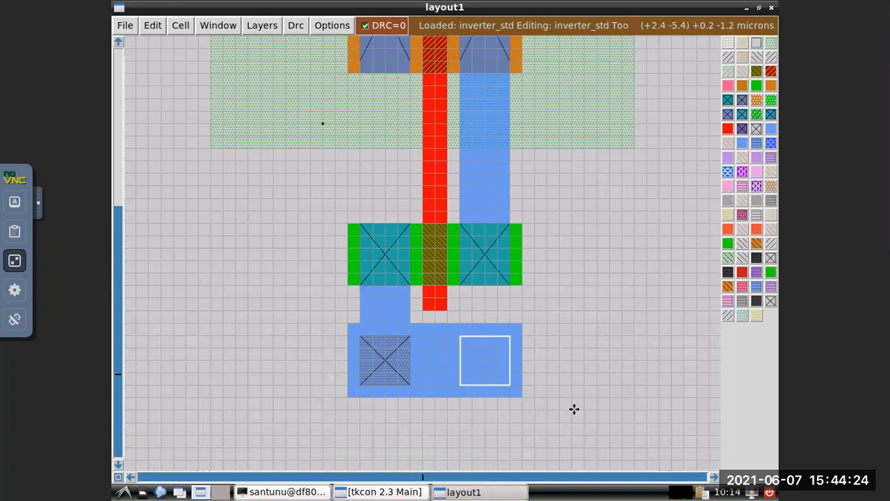
click(386, 493)
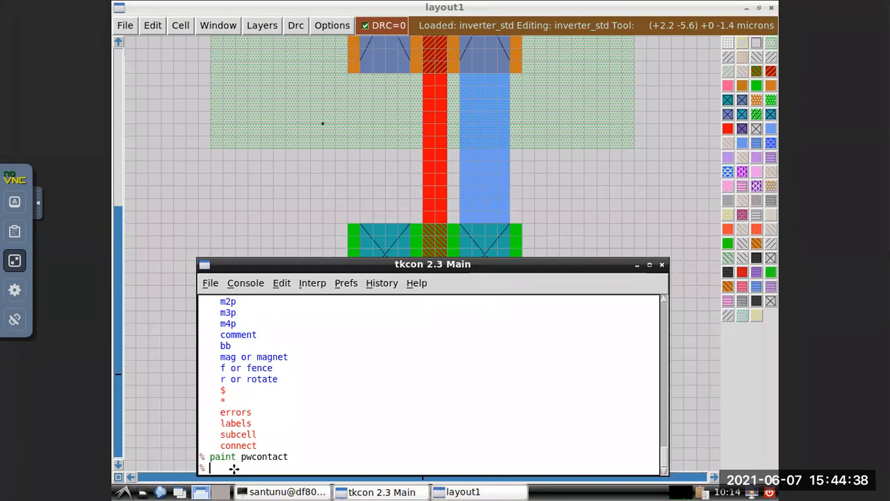
click(381, 492)
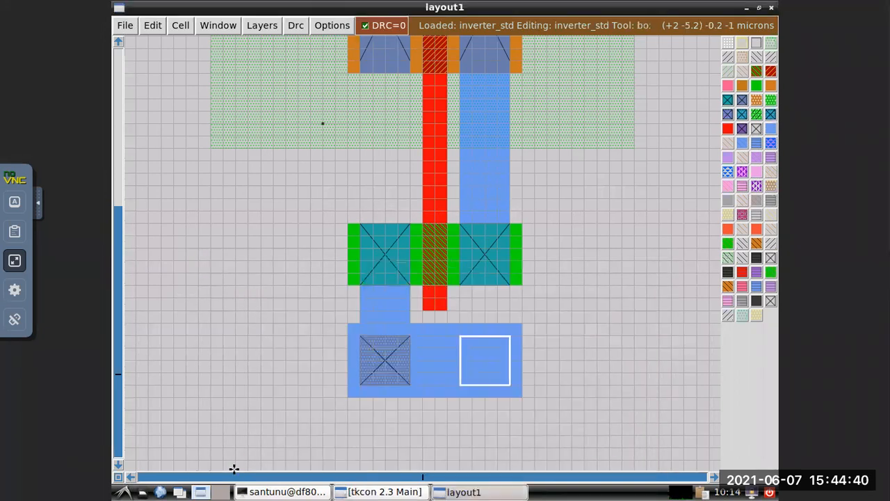
Box the 4 by 4 grid unit area on the bottom rail again, aligned under the NMOS drain contact and level with the existing pwcontact.
scroll(314, 459, up, 14)
scroll(588, 316, down, 12)
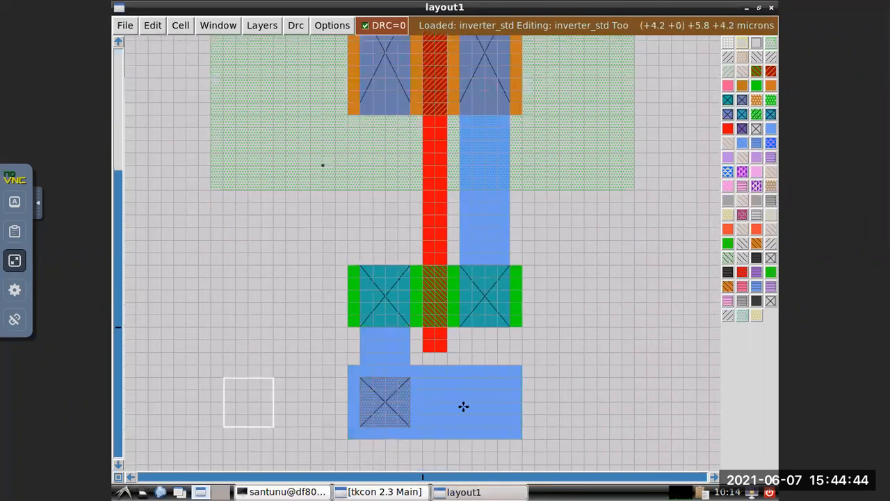
click(445, 376)
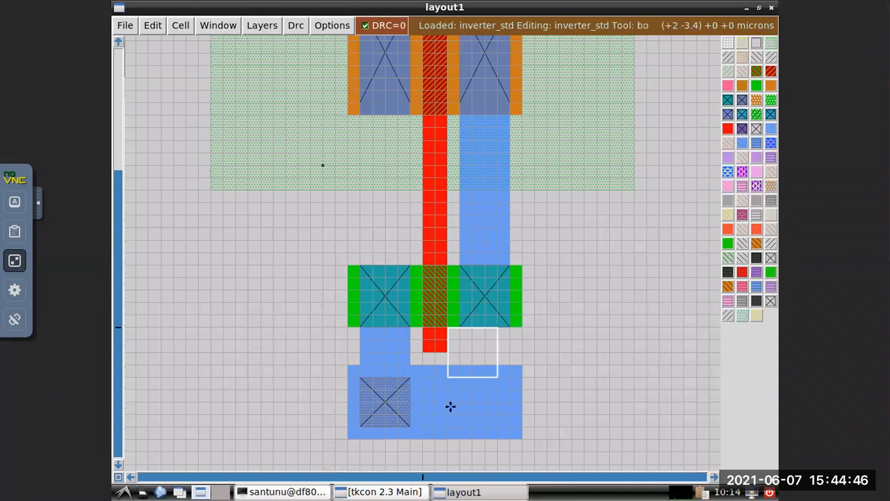
right_click(447, 424)
right_click(498, 426)
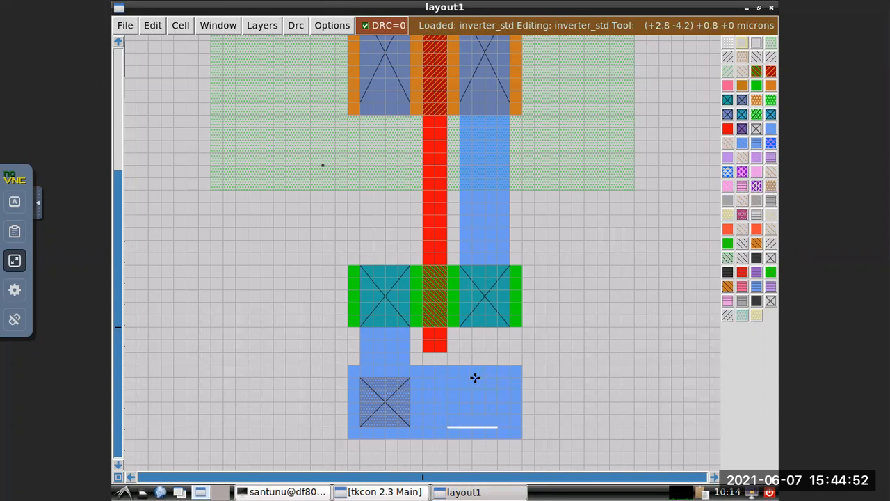
click(452, 390)
click(448, 377)
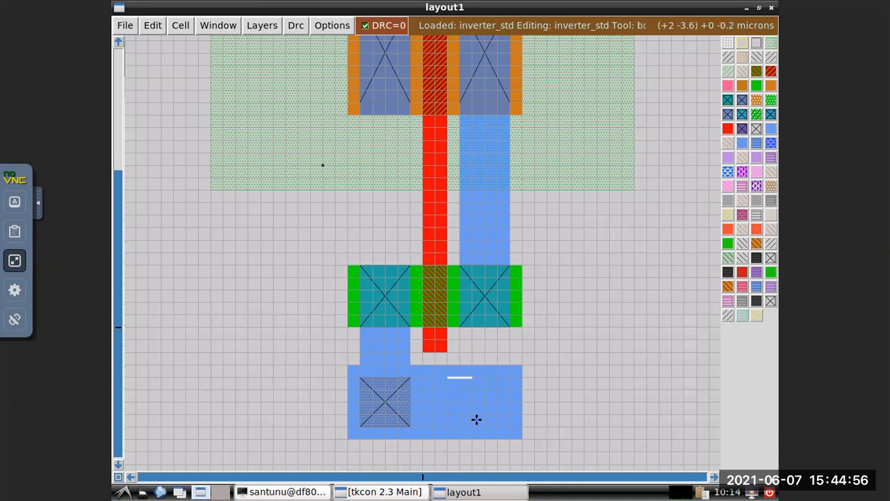
right_click(498, 425)
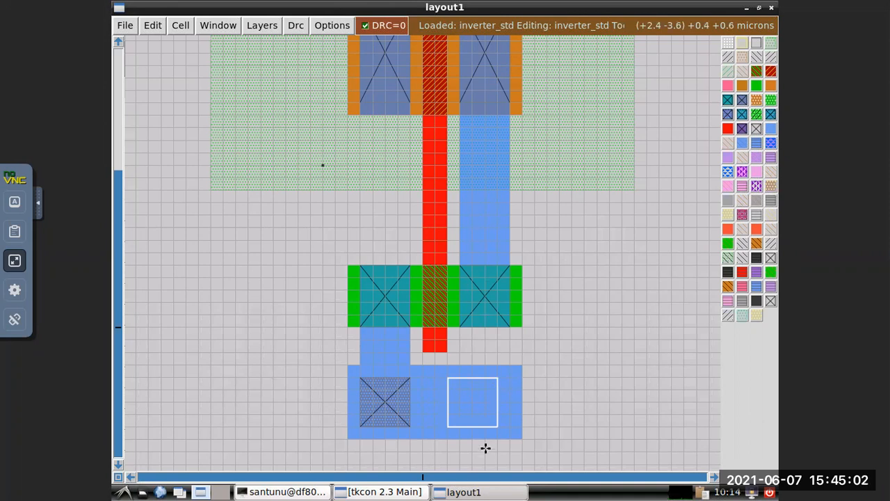
click(508, 424)
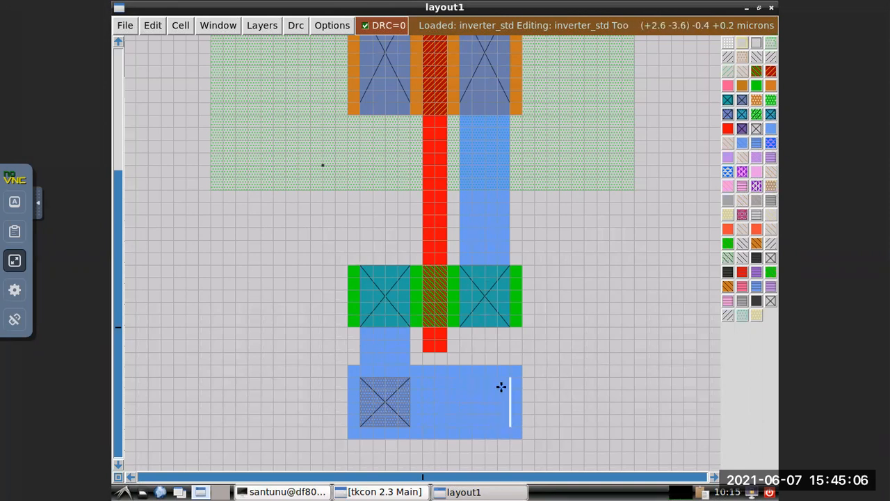
right_click(460, 377)
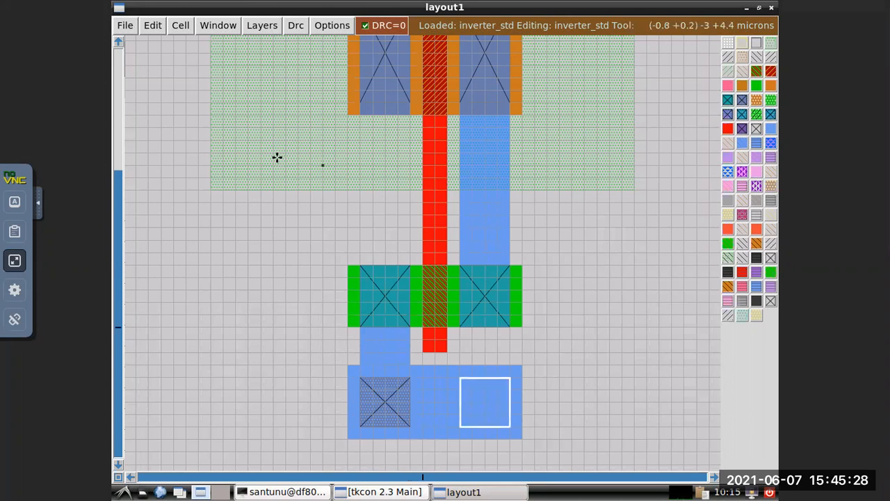
Paint the boxed area under the NMOS drain contact as pwcontact and move the box off the layout shapes.
click(400, 492)
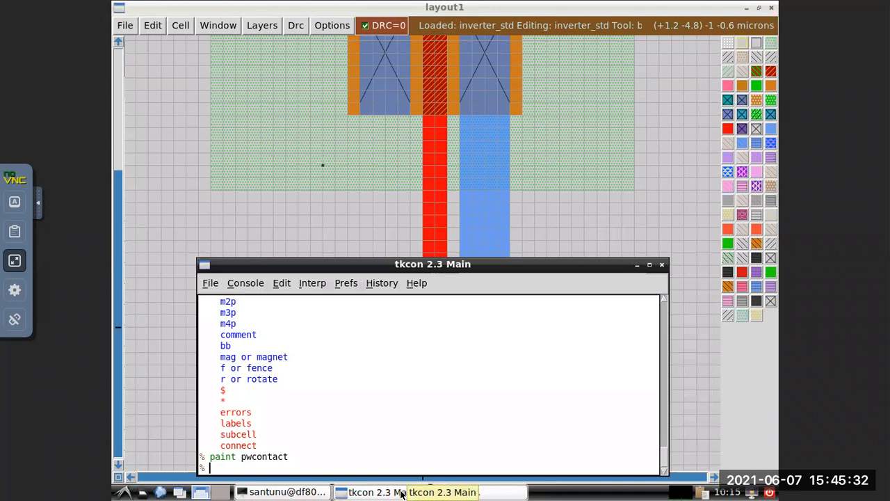
key(Up)
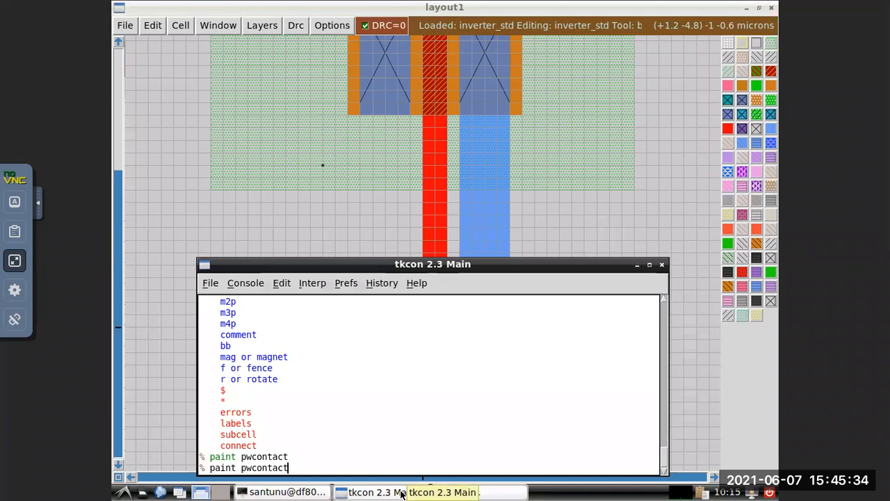
key(Return)
click(607, 221)
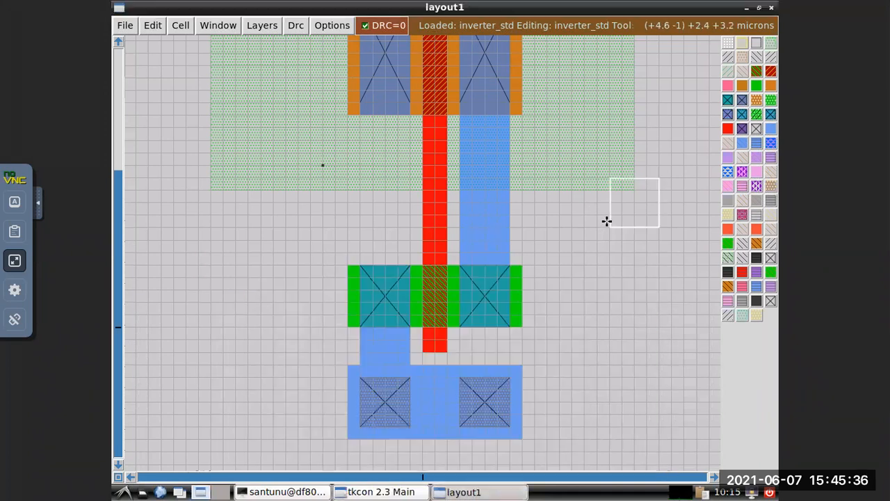
click(585, 401)
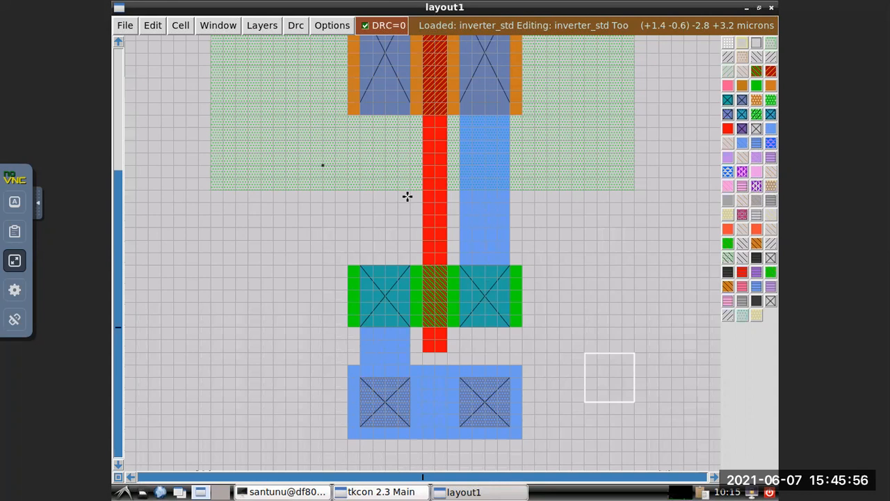
Shrink the box to a single point at the centre of the bottom rail, midway between the two pwcontacts.
click(435, 402)
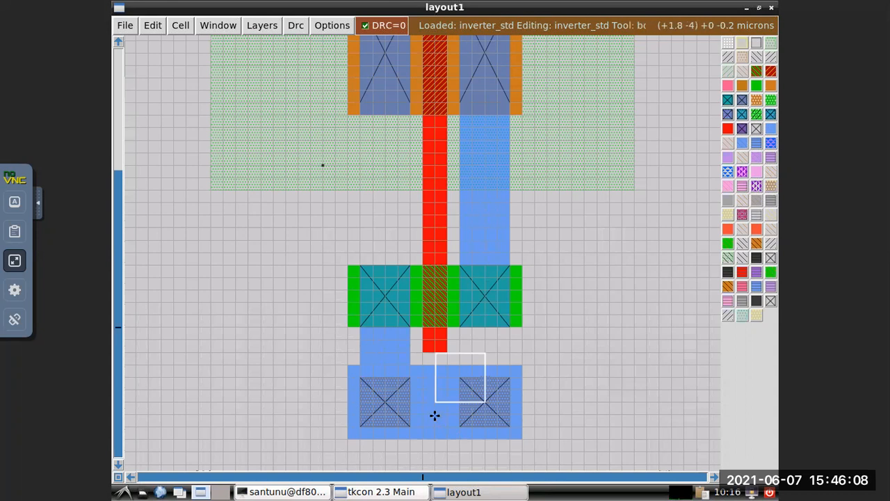
right_click(435, 411)
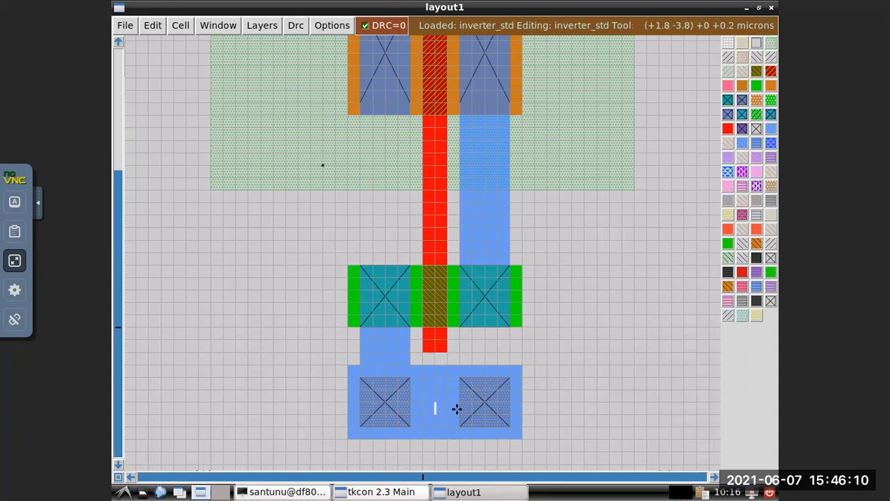
click(438, 422)
right_click(434, 401)
click(438, 403)
right_click(434, 403)
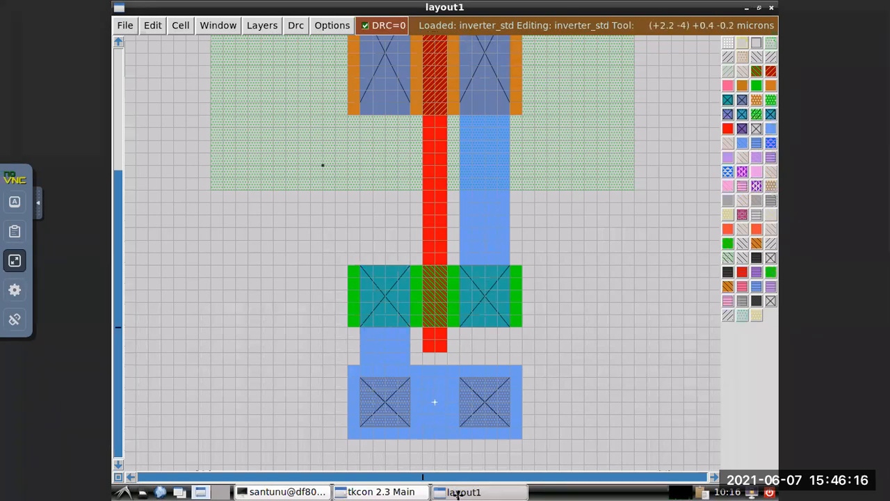
Label the point on the bottom rail gnd! and move the box away from the rail.
click(393, 492)
text(label)
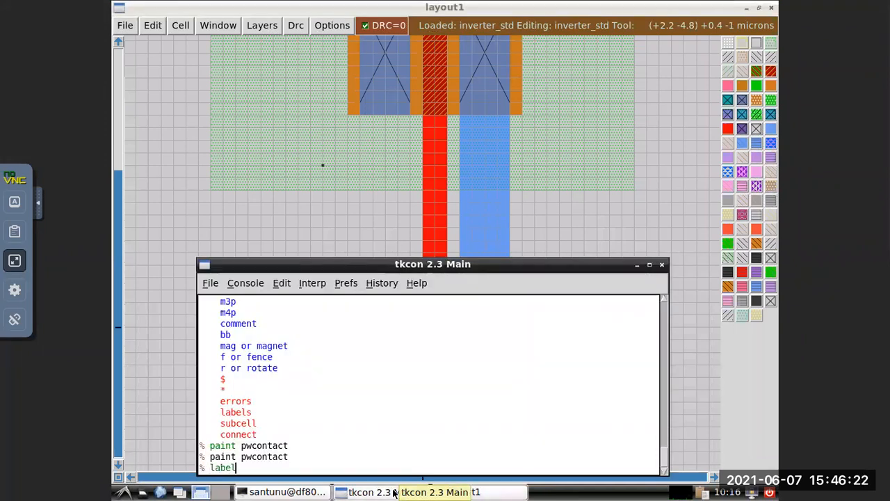
text( gnd)
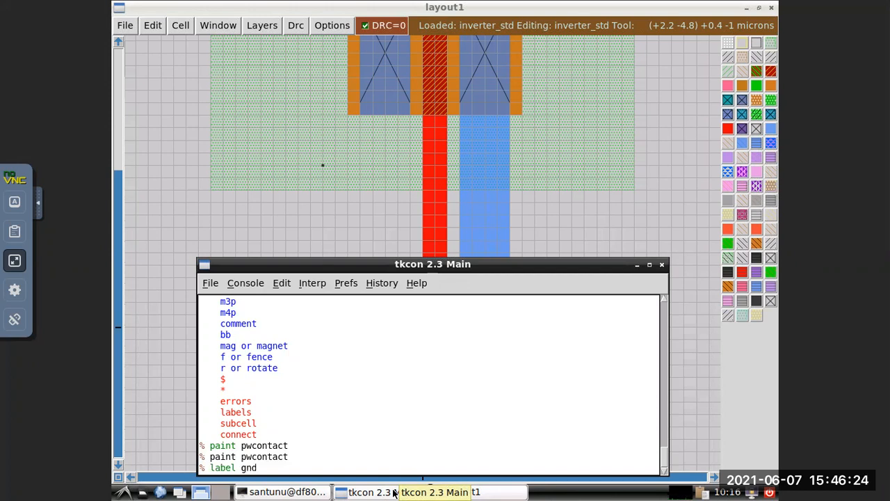
text(!)
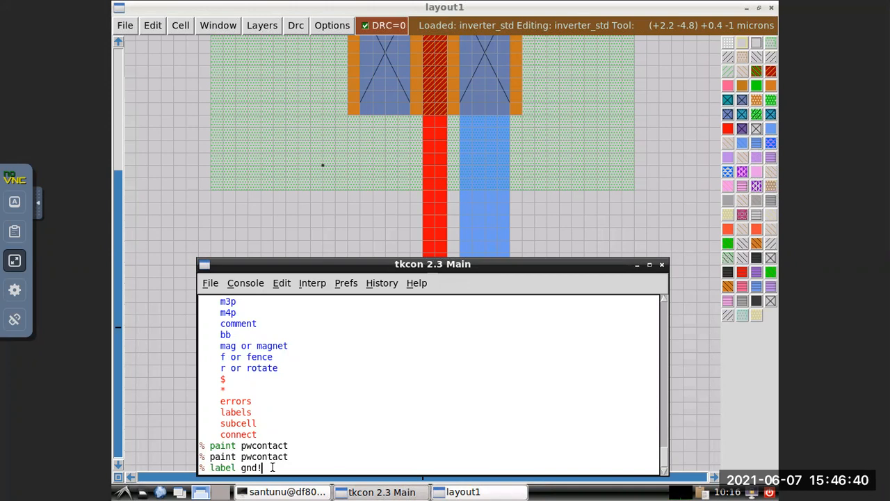
key(Return)
key(Return)
key(Return)
key(Return)
key(Return)
key(Return)
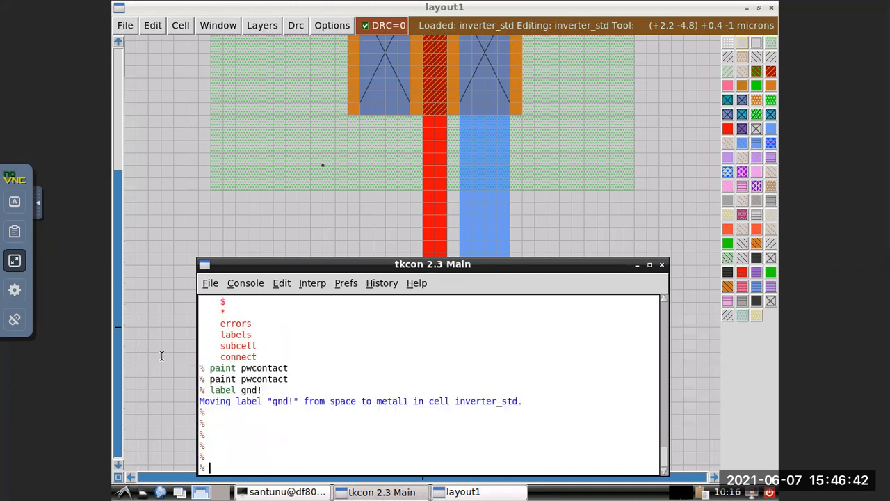
click(638, 266)
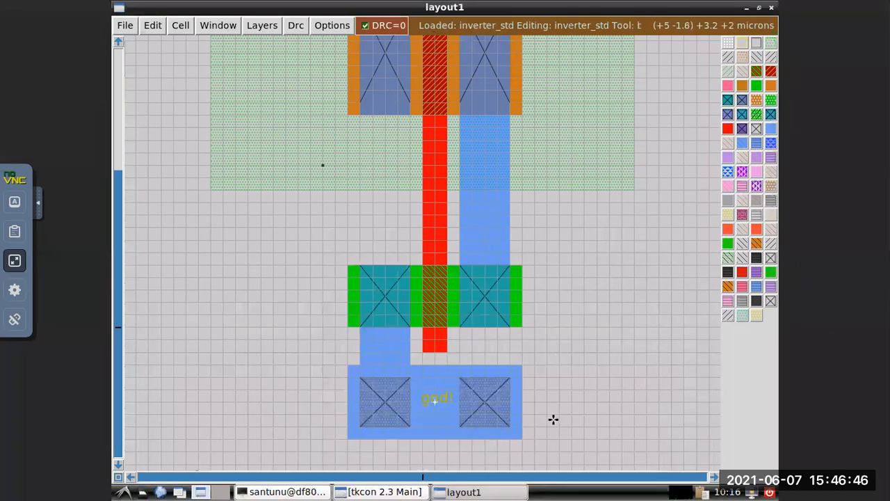
click(582, 340)
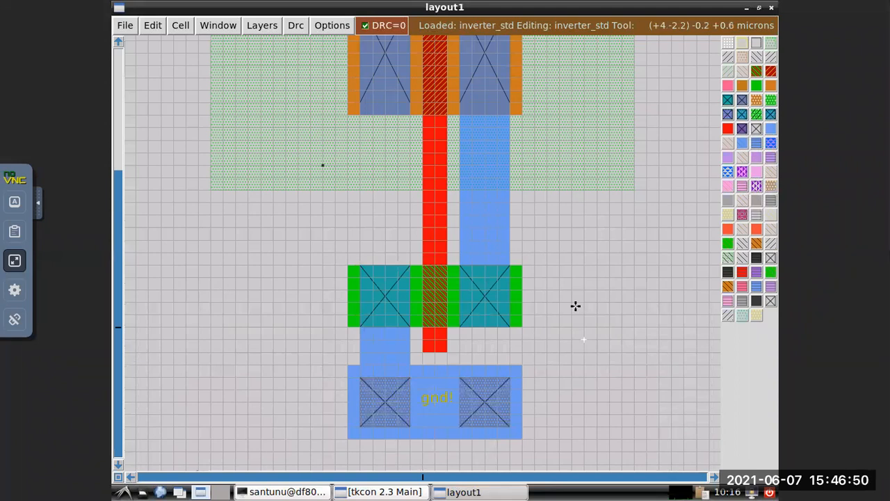
Place the point box at the centre of the top rail, midway between its two n-well contacts.
scroll(575, 306, up, 2)
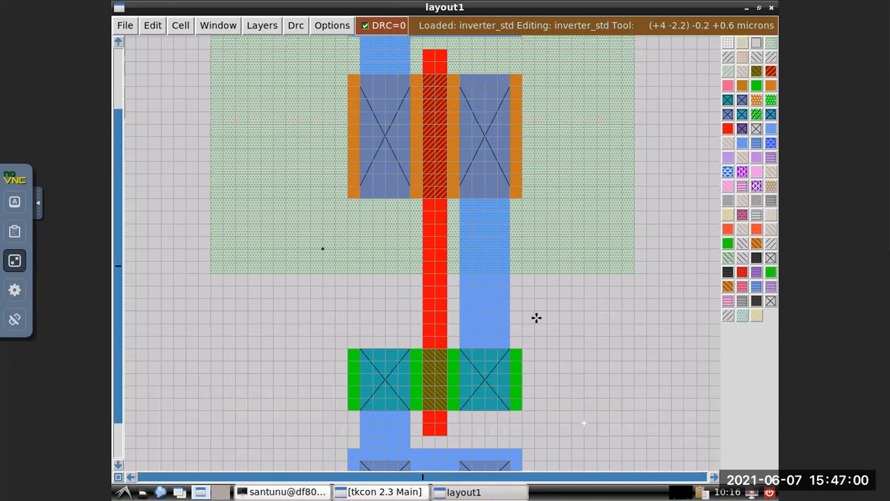
scroll(536, 318, up, 10)
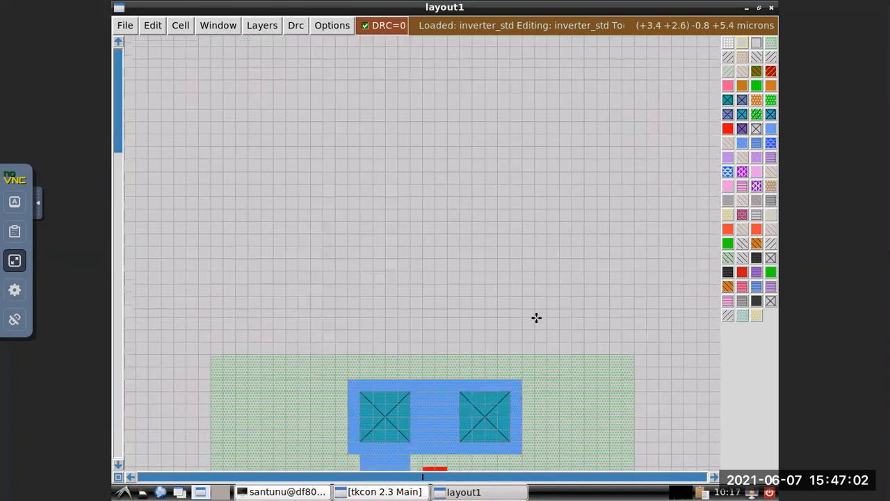
scroll(536, 317, down, 5)
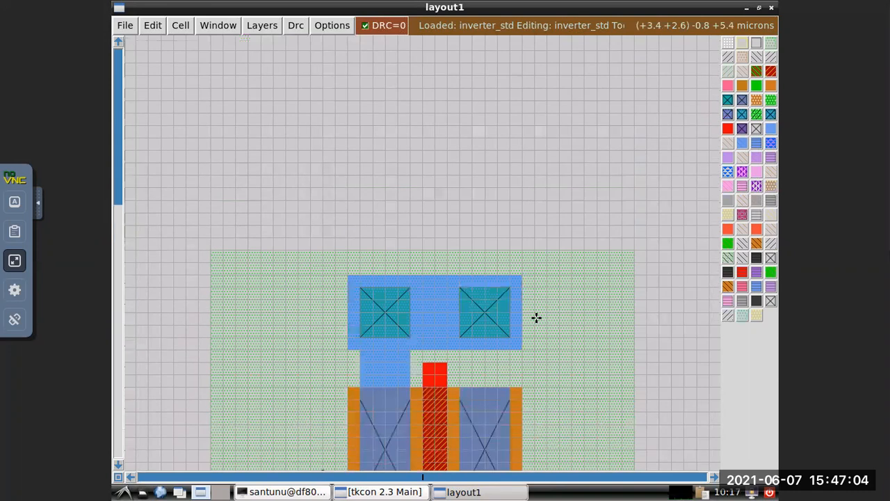
click(436, 292)
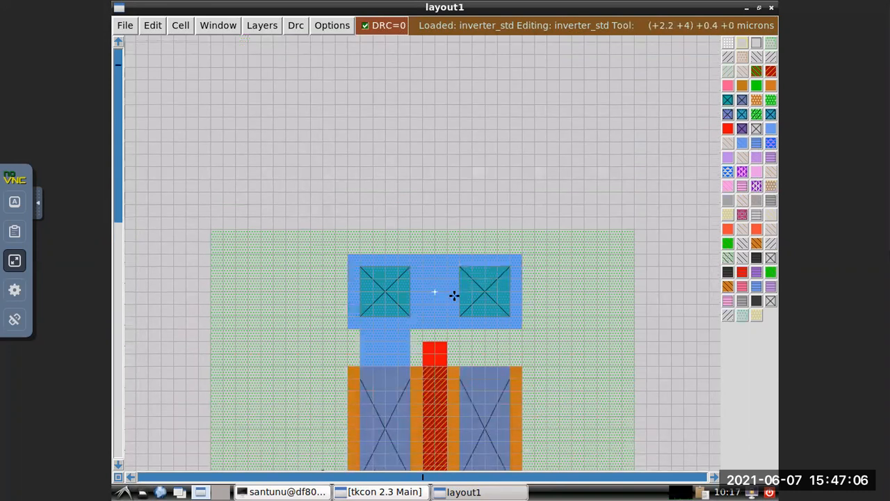
Label the point on the top rail vdd! and hide the console.
click(388, 491)
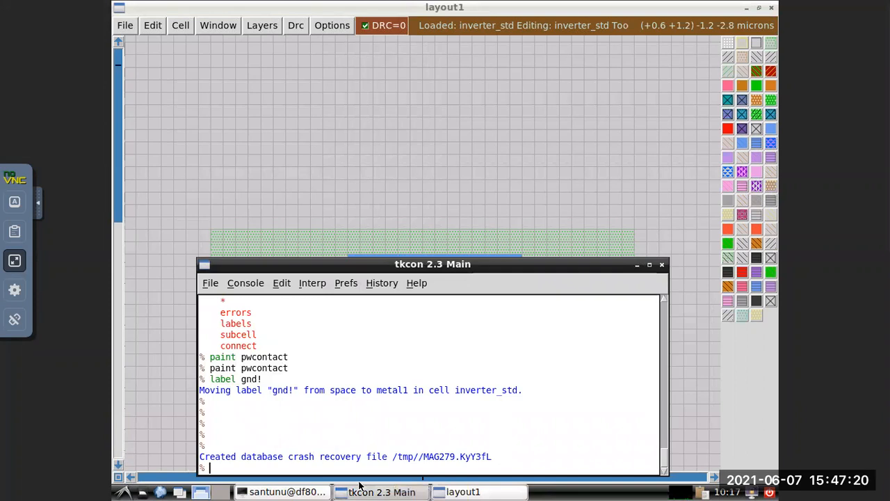
text(la)
key(BackSpace)
text(bel)
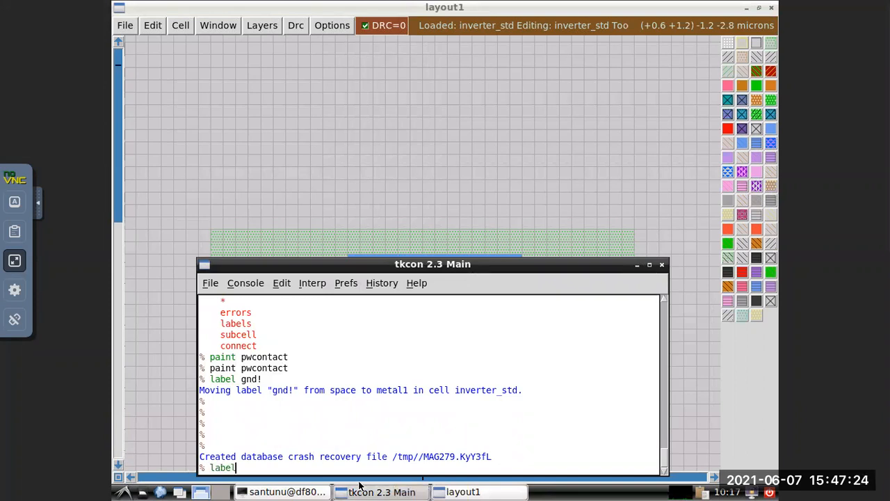
text( vdd!)
key(Return)
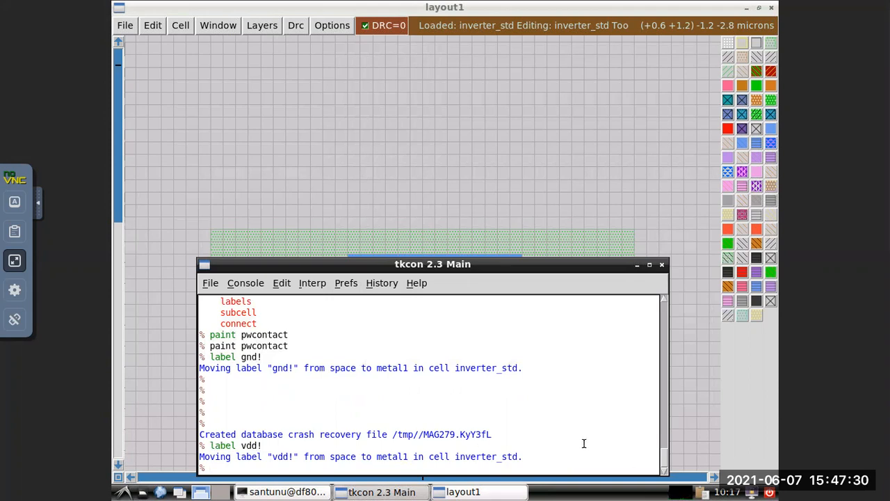
click(637, 265)
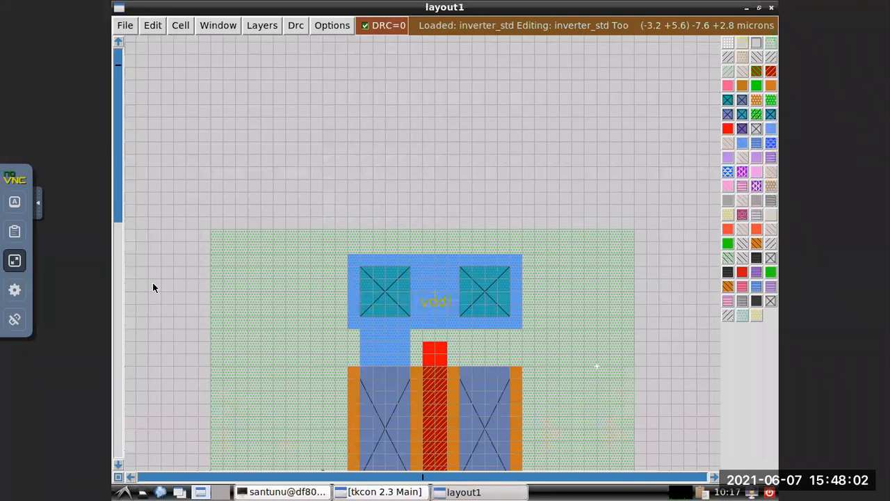
Leave the remote desktop's full-screen view and clear the text from its shared clipboard.
click(15, 260)
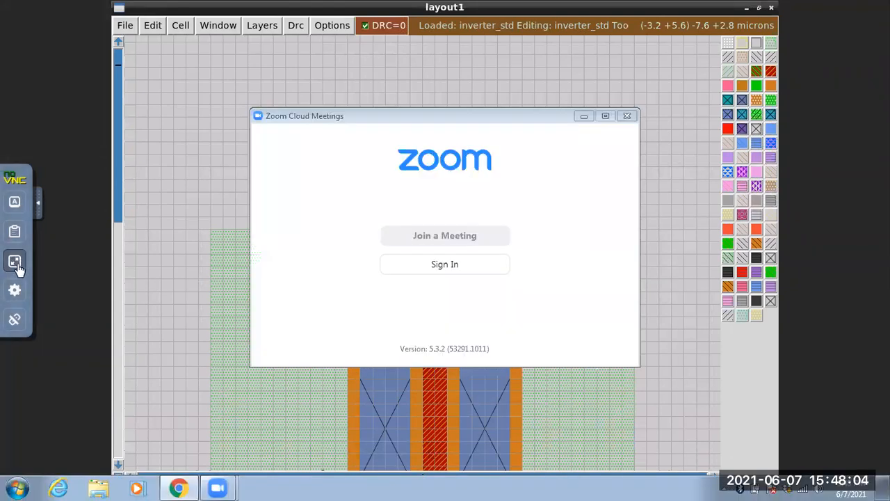
click(14, 280)
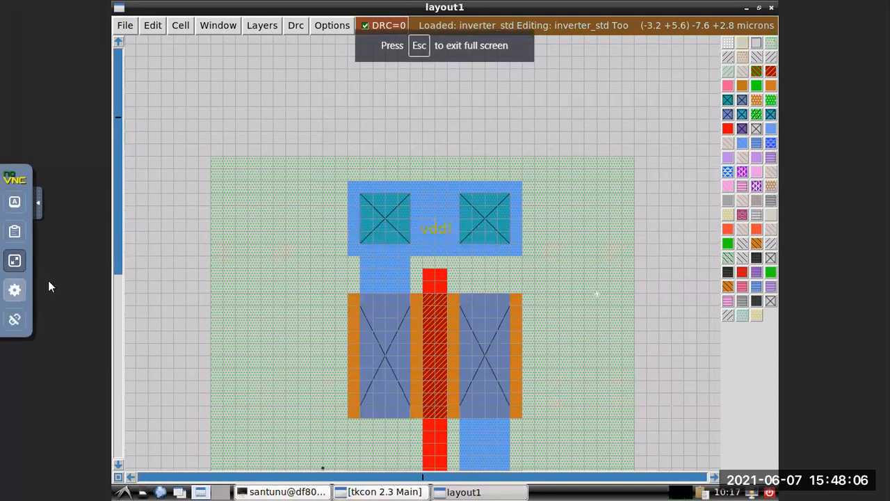
click(15, 286)
click(21, 263)
click(16, 256)
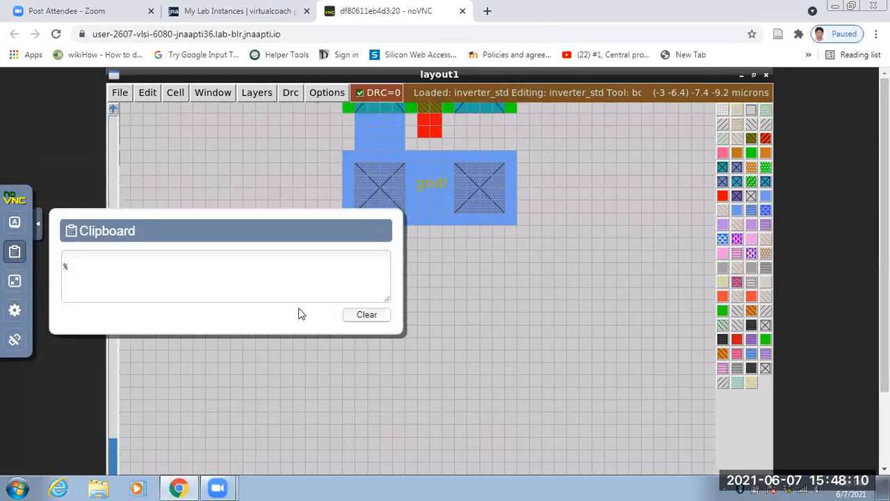
click(364, 315)
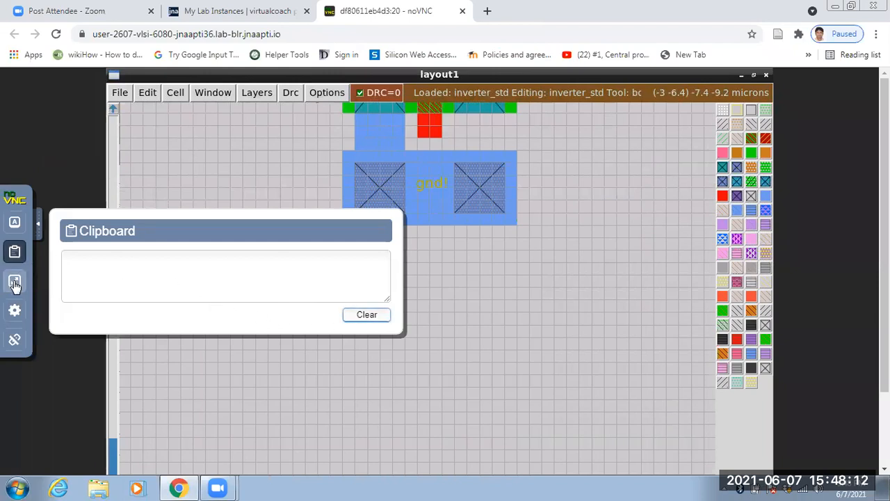
Return the remote desktop to full screen and close its clipboard.
click(15, 280)
click(363, 298)
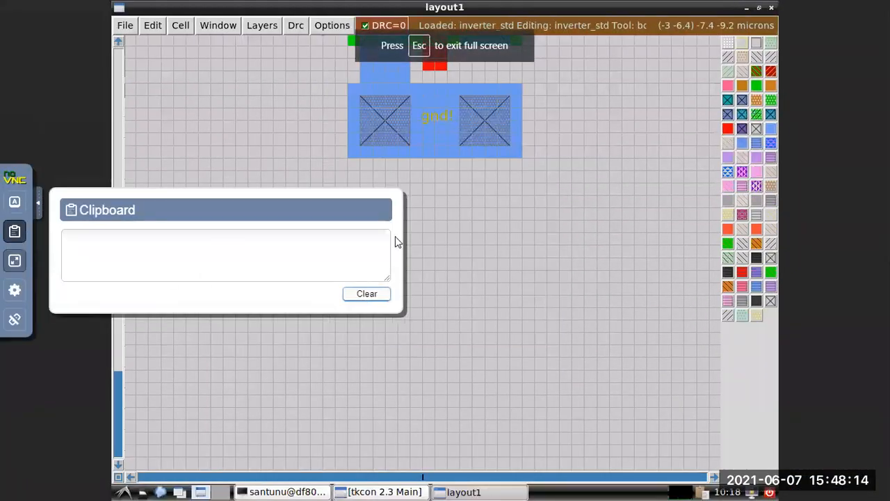
click(15, 233)
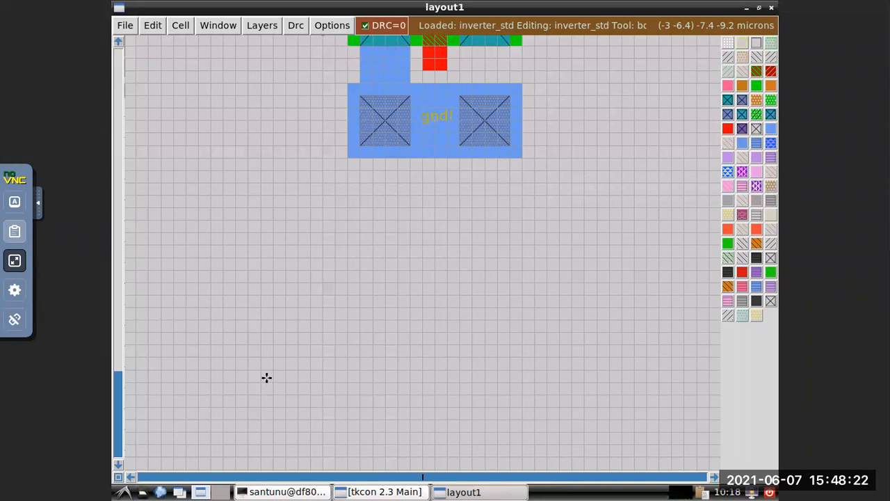
scroll(266, 378, up, 4)
scroll(266, 377, down, 4)
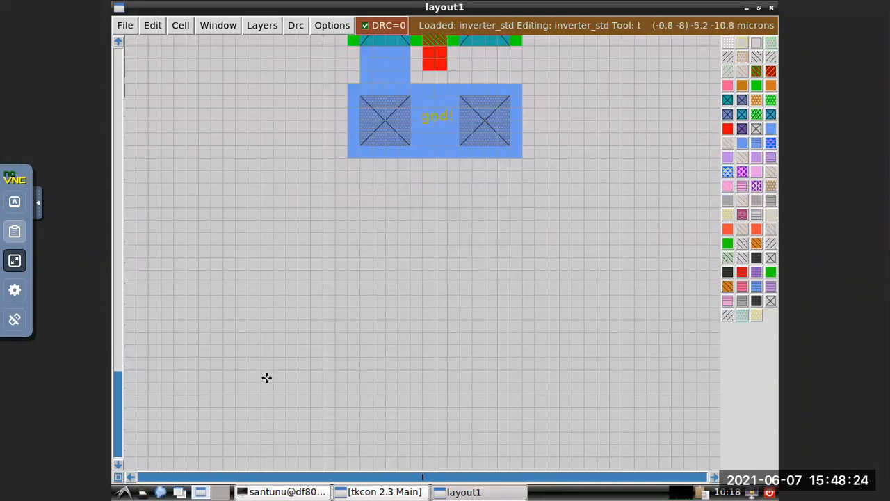
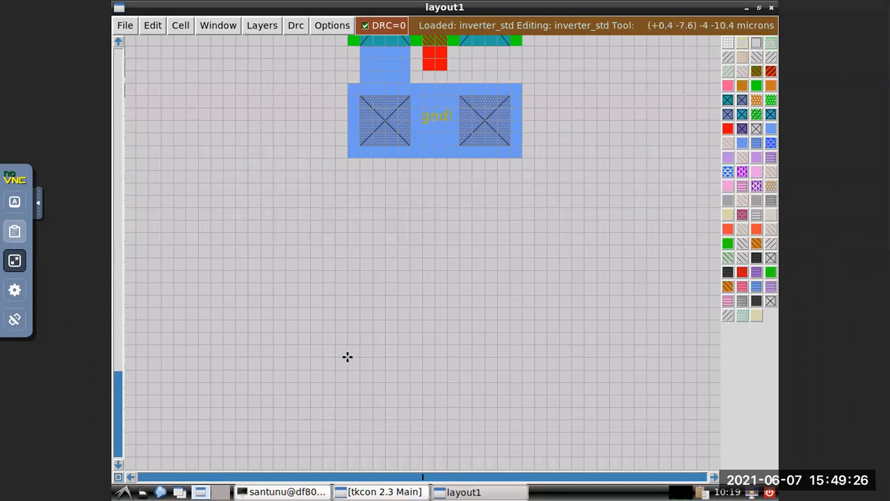
Inspect the layout from the gnd! rail up to the vdd! rail and review the console's recent commands.
scroll(361, 223, down, 1)
scroll(360, 223, up, 4)
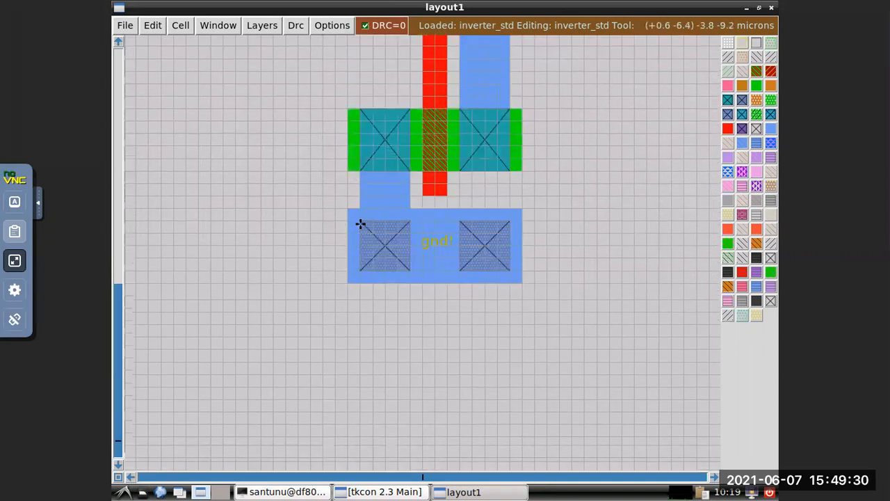
scroll(360, 223, up, 4)
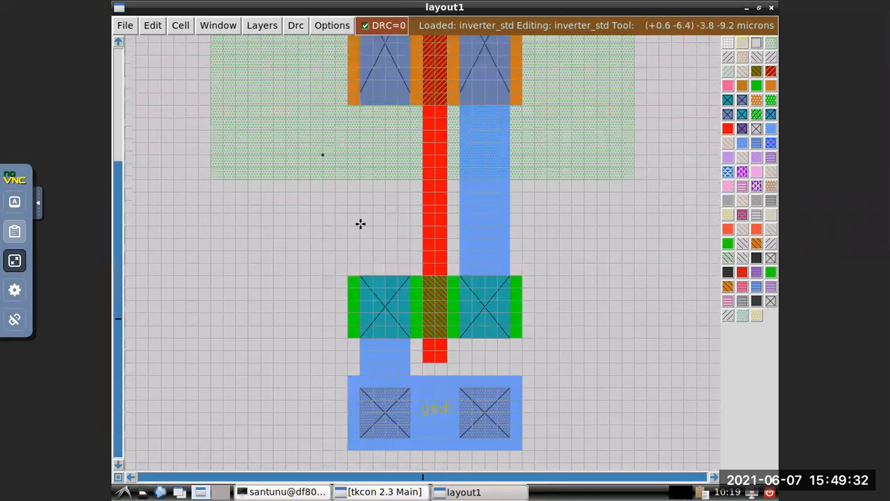
scroll(360, 223, up, 4)
scroll(543, 188, up, 8)
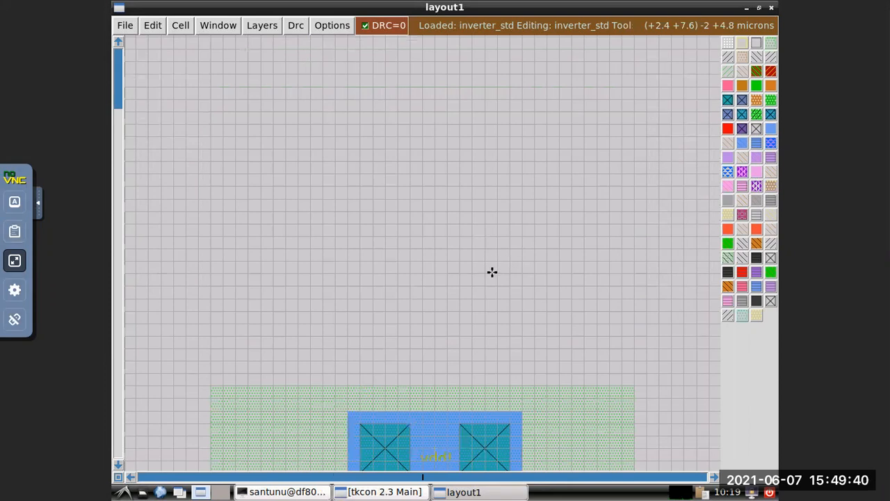
scroll(491, 276, down, 1)
scroll(492, 276, down, 14)
click(381, 492)
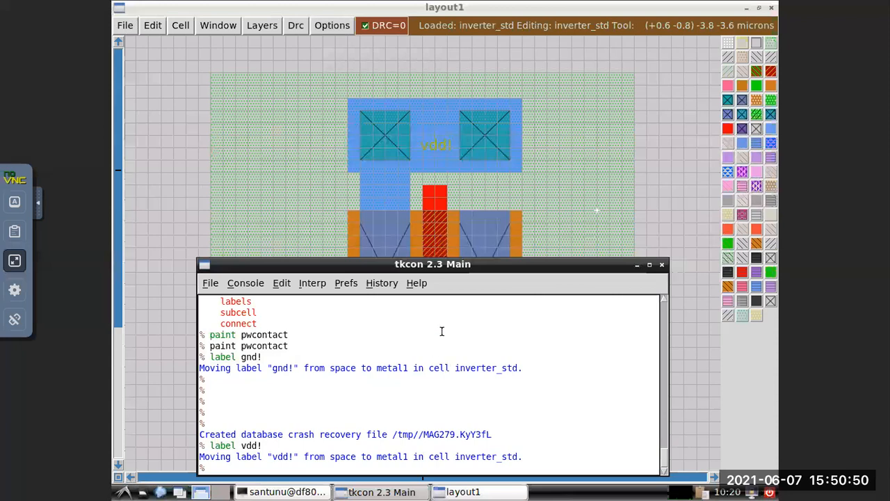
click(636, 265)
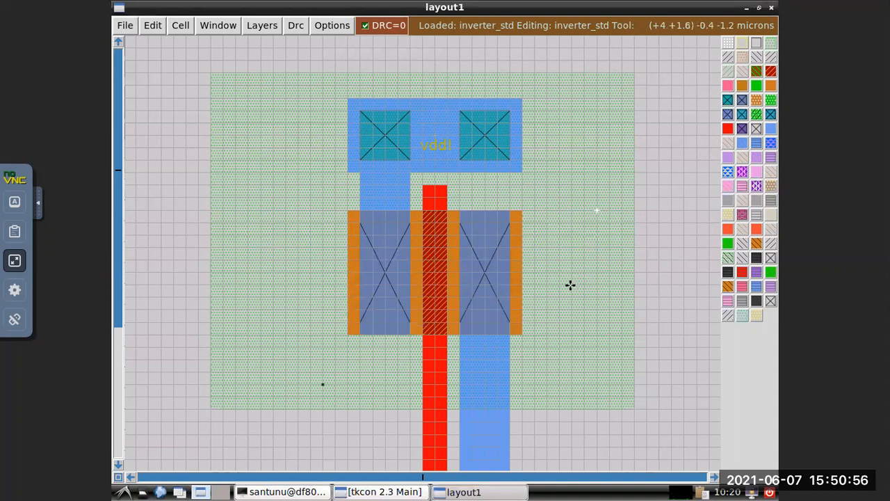
Draw a box 4 by 4 grid squares against the left edge of the poly strip, straddling the n-well's lower edge.
scroll(570, 285, down, 1)
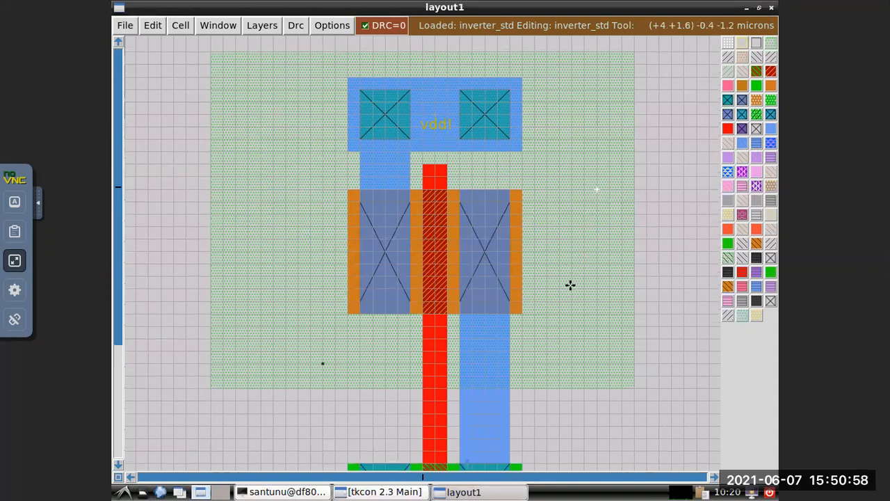
scroll(570, 285, down, 2)
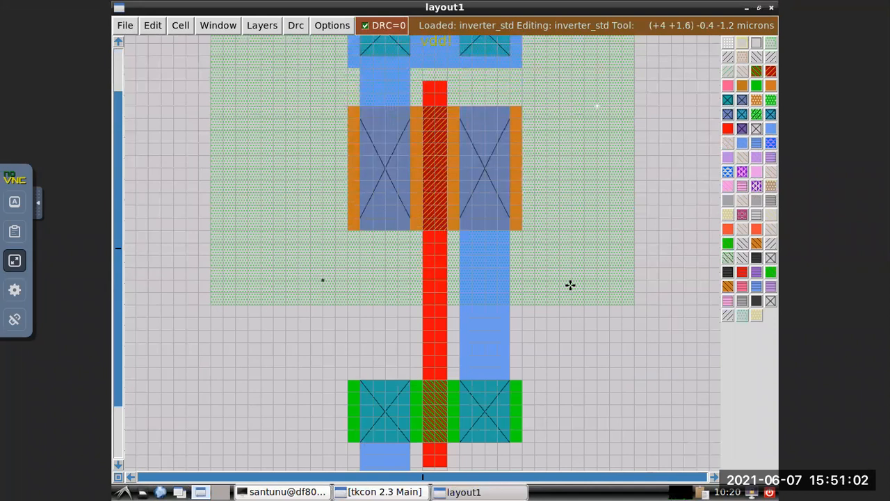
scroll(397, 317, down, 1)
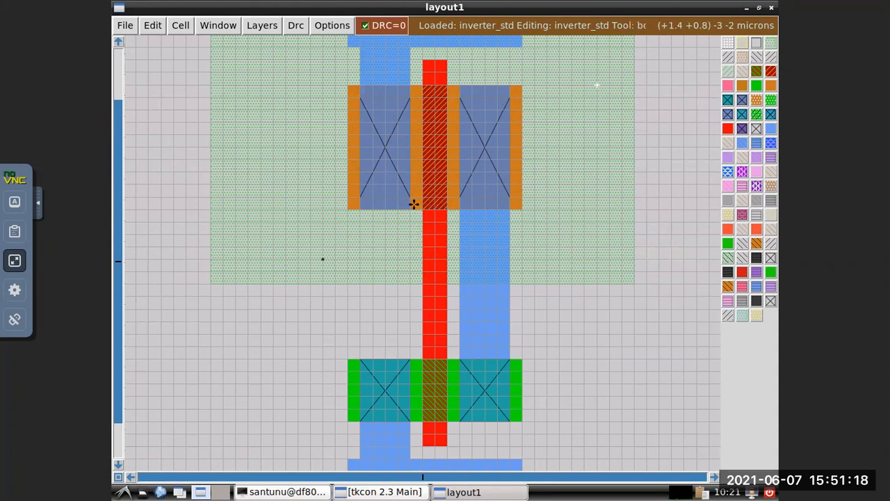
click(423, 259)
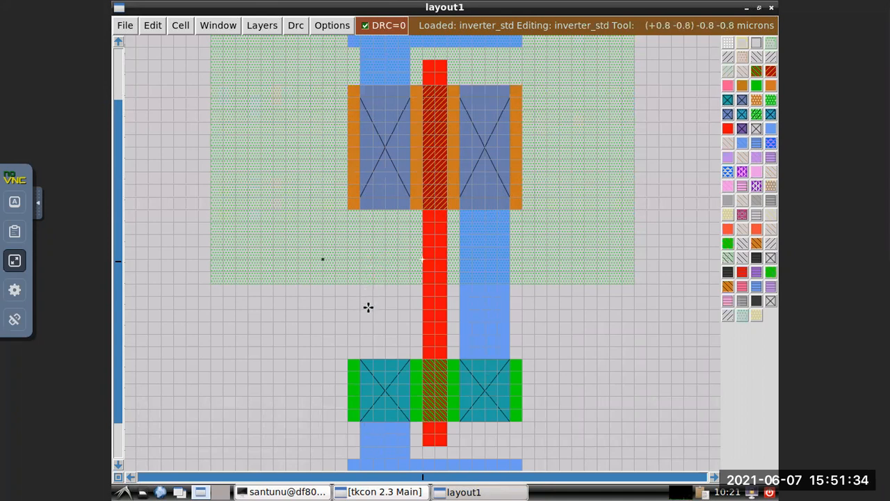
click(372, 307)
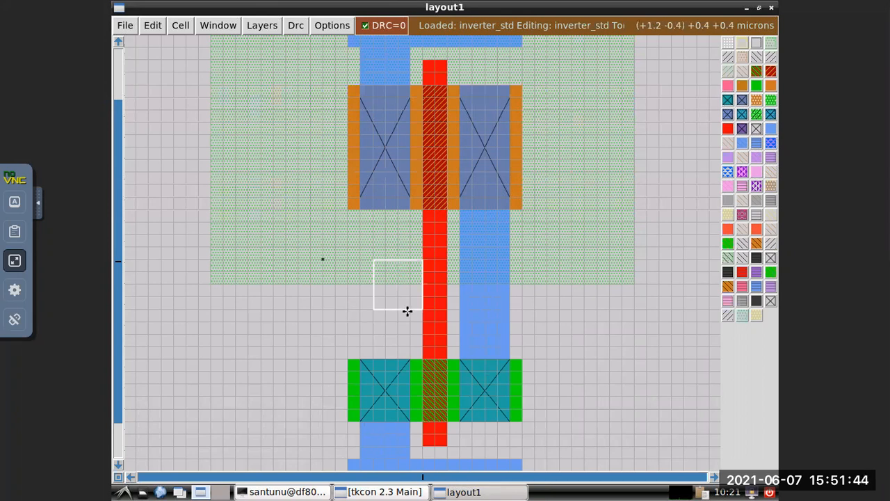
Paint poly into the box beside the gate strip, then hide the console and move the box off it.
click(386, 492)
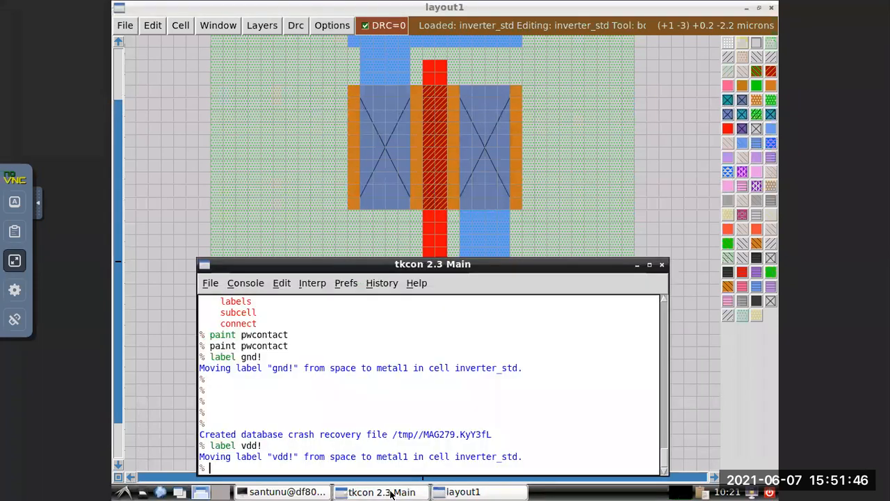
text(pol)
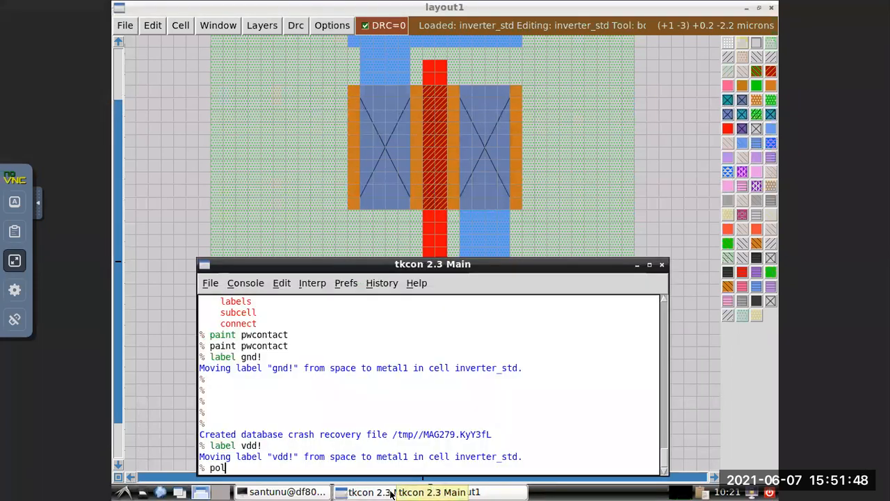
key(Left)
key(Left)
key(Left)
key(Left)
text(paint)
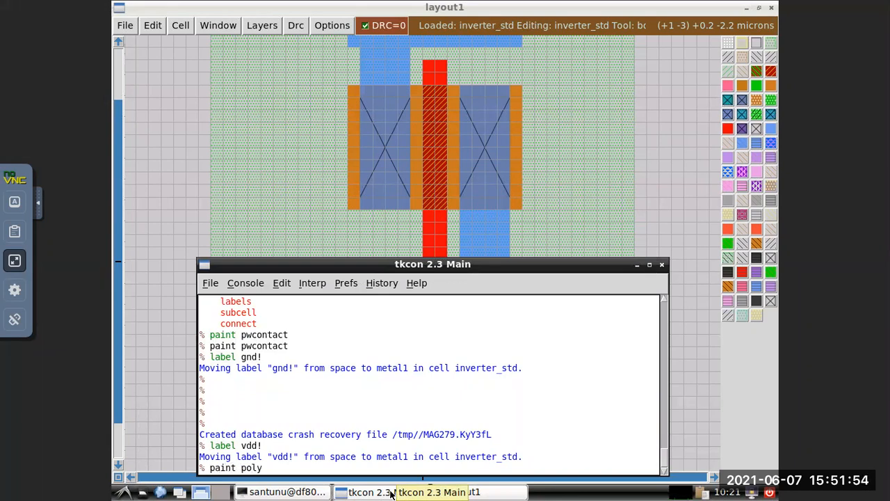
key(End)
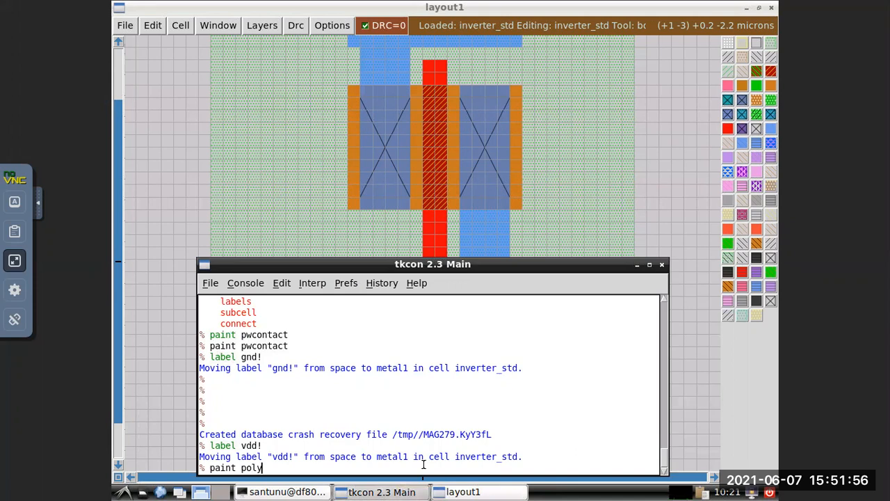
key(Return)
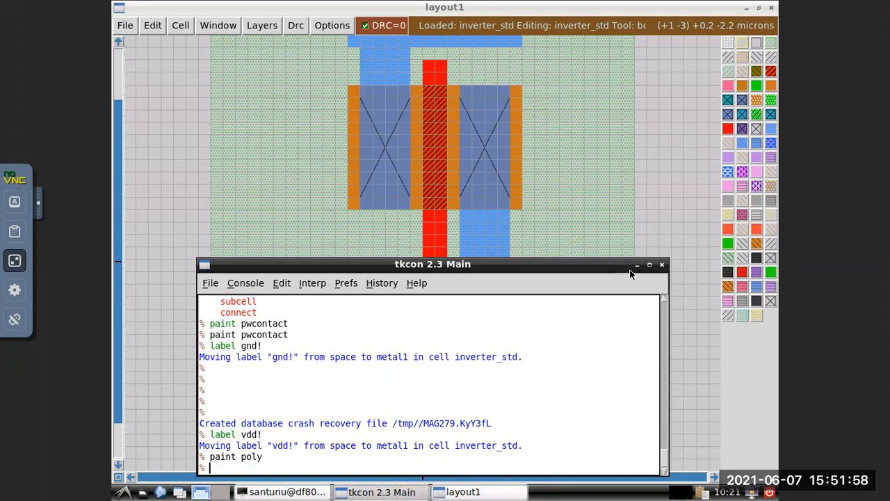
click(637, 264)
click(299, 290)
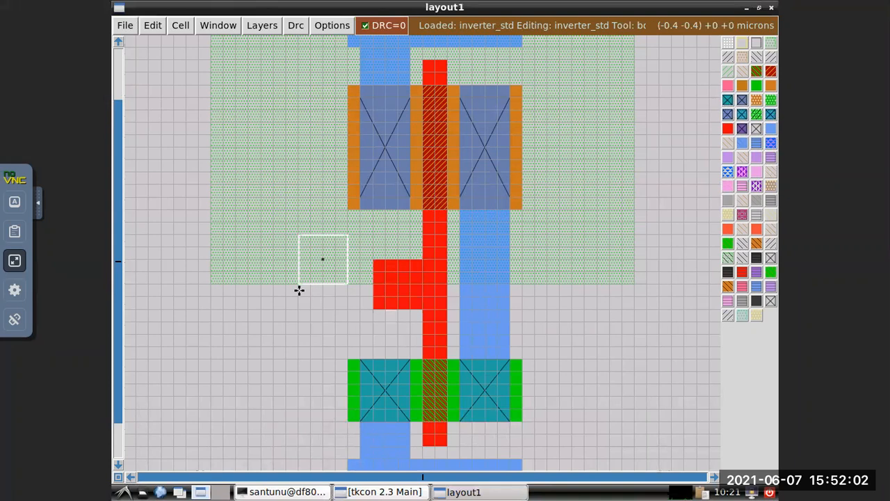
Paint m1 in a box 6 by 4 grid squares that covers the poly tab and extends two squares left of it.
click(423, 260)
right_click(423, 260)
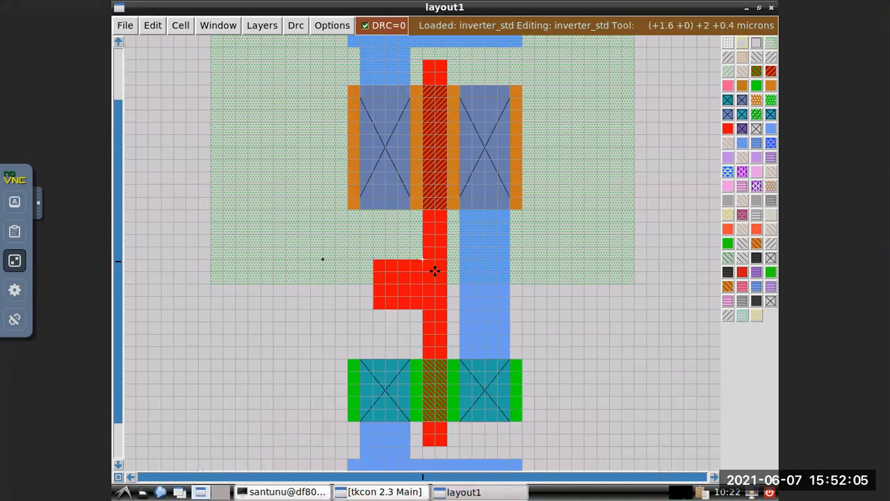
click(345, 308)
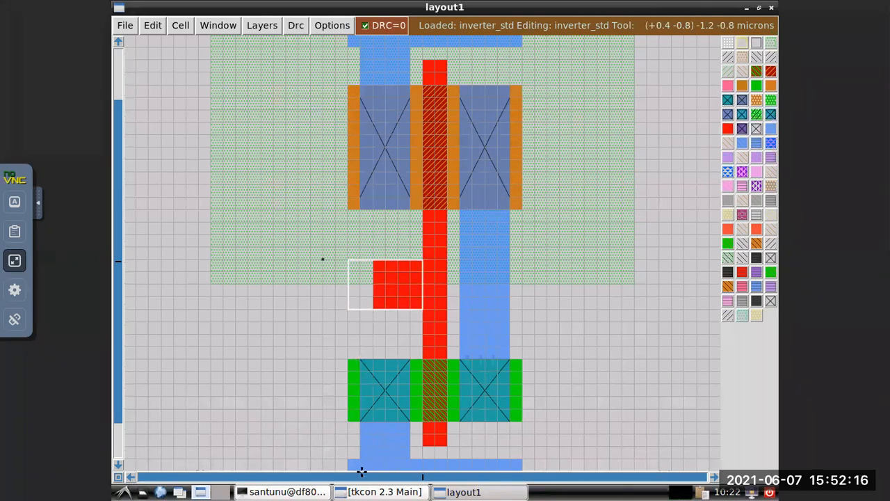
click(382, 492)
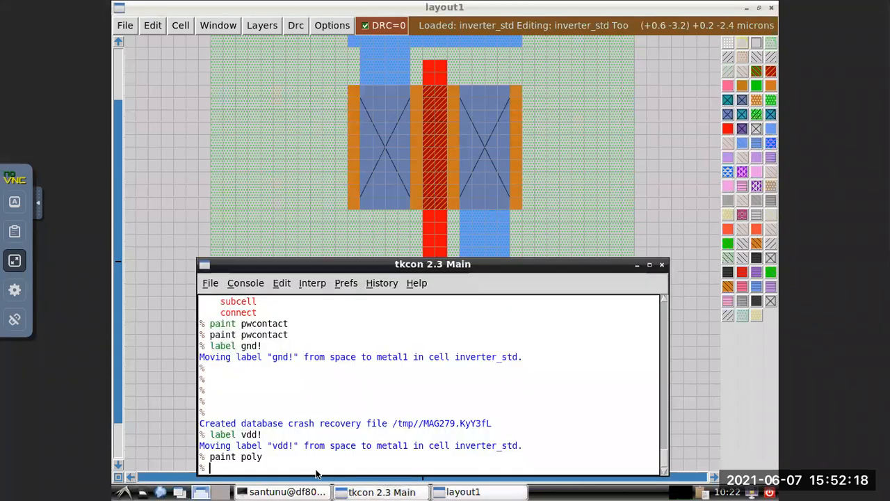
text(p)
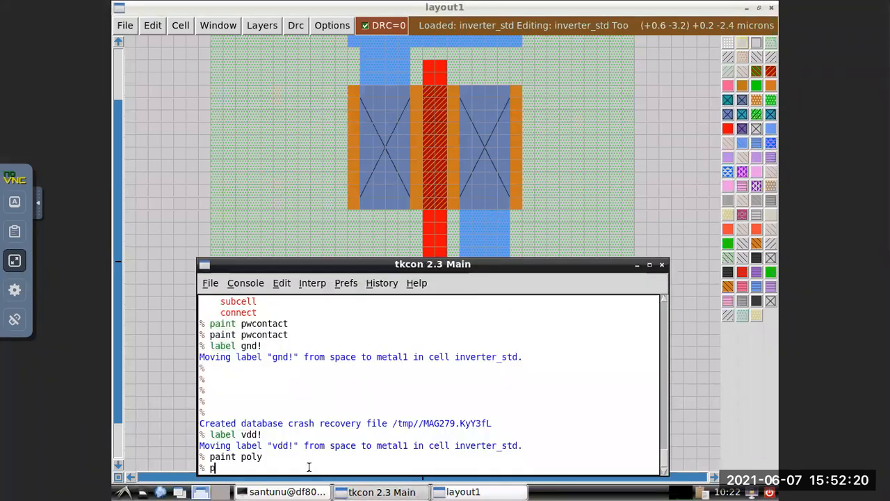
text(aint m1)
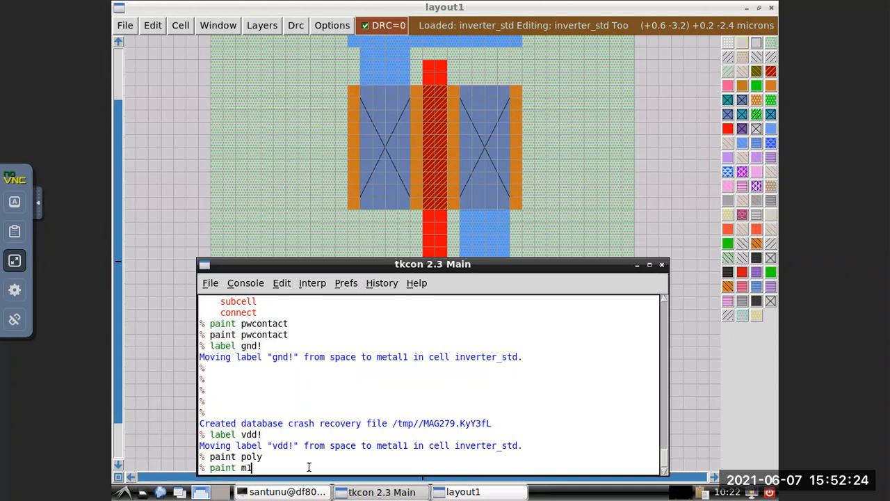
key(Return)
click(174, 220)
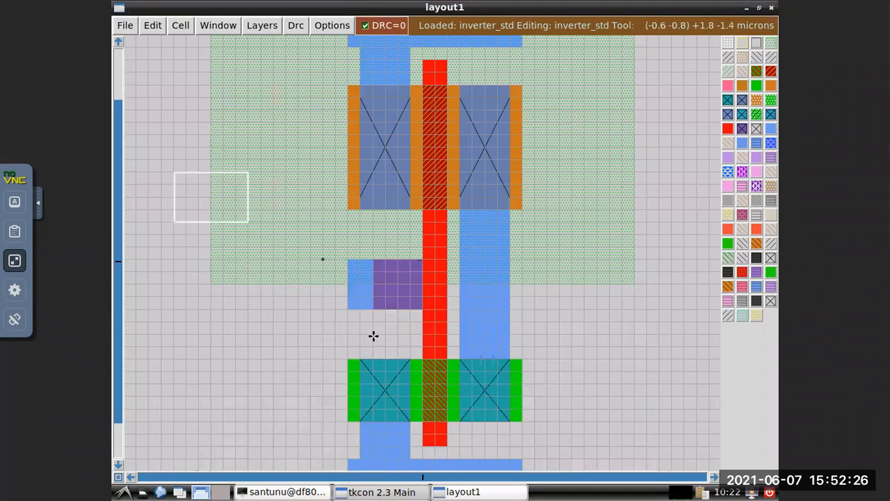
Paint polycontact over the 4 by 4 square where metal1 overlaps the poly tab, and move the box off it.
click(373, 260)
right_click(420, 308)
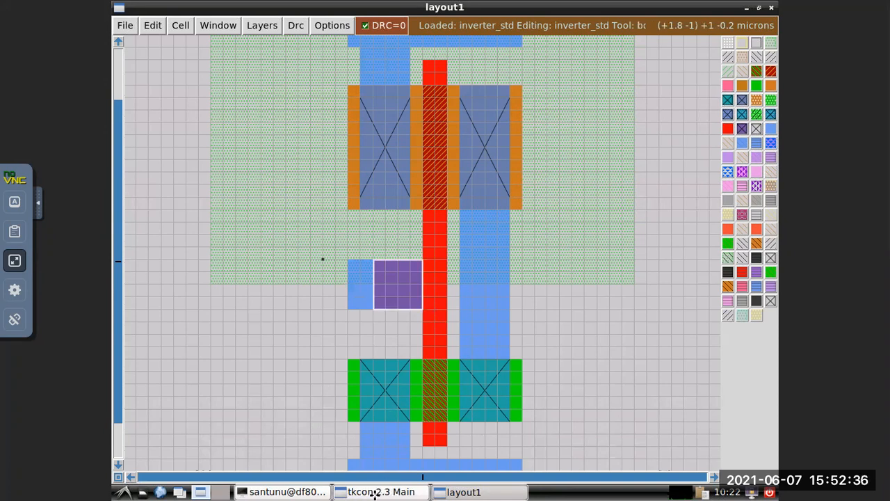
click(376, 492)
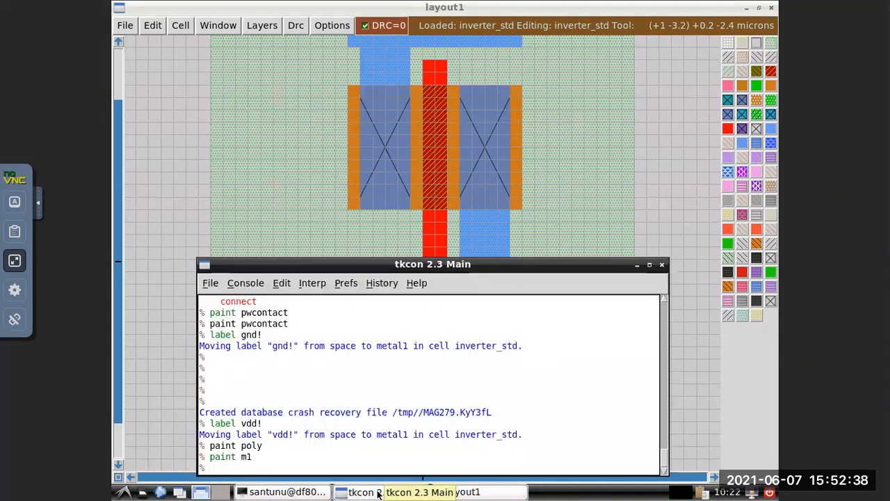
text(paint p)
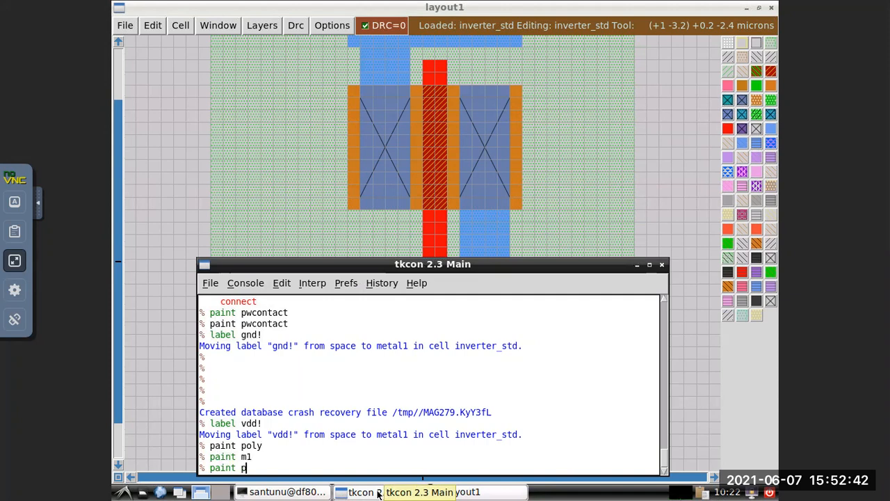
text(olycontact)
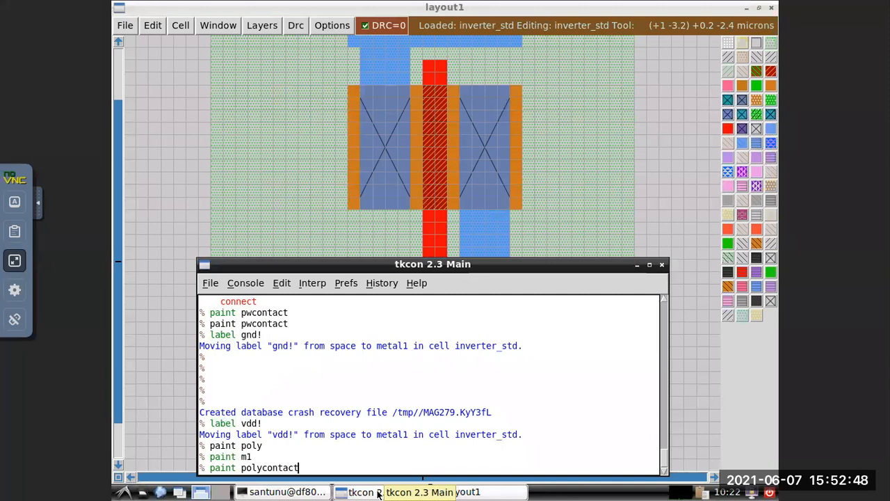
key(Return)
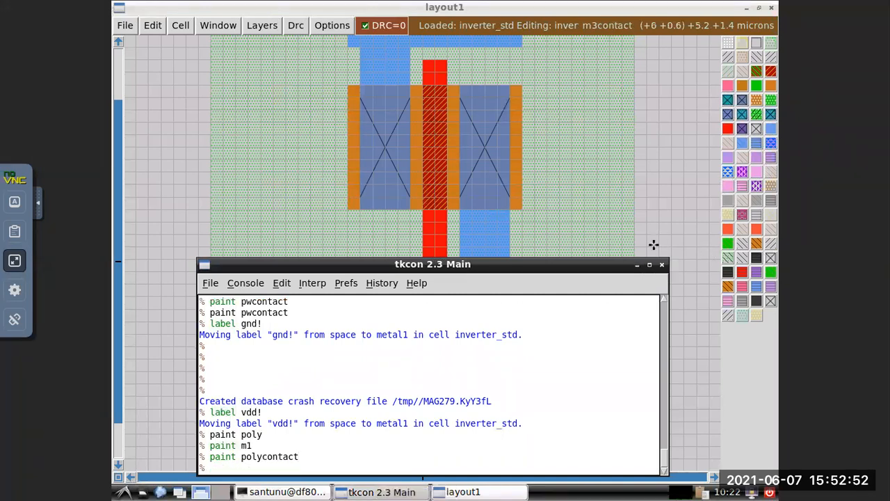
click(636, 265)
click(310, 322)
click(285, 332)
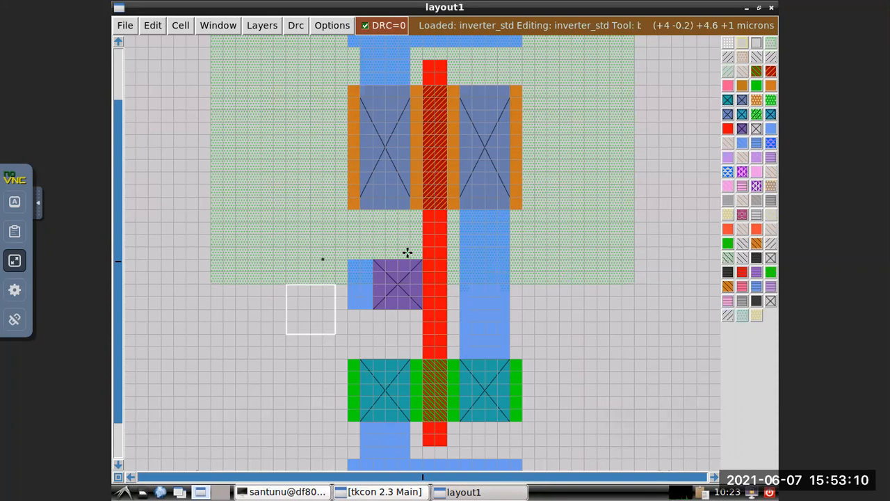
Label the centre of the metal1 stub left of the poly contact in.
click(364, 286)
right_click(359, 285)
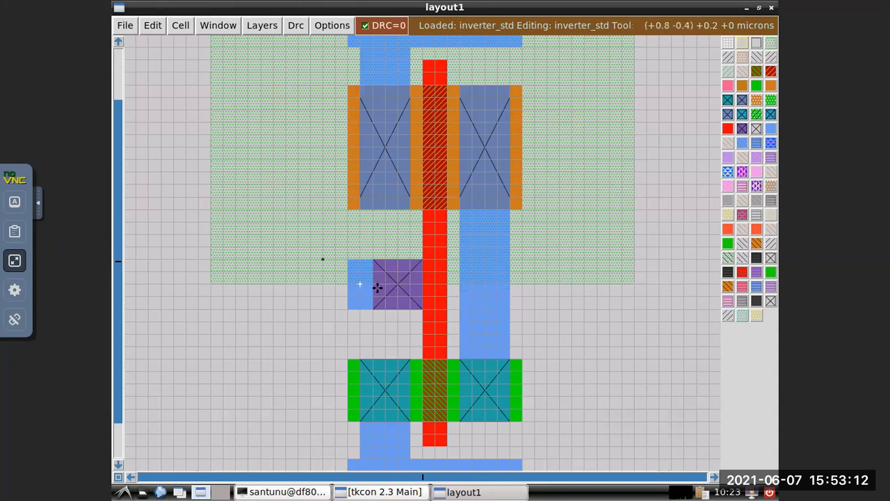
click(375, 492)
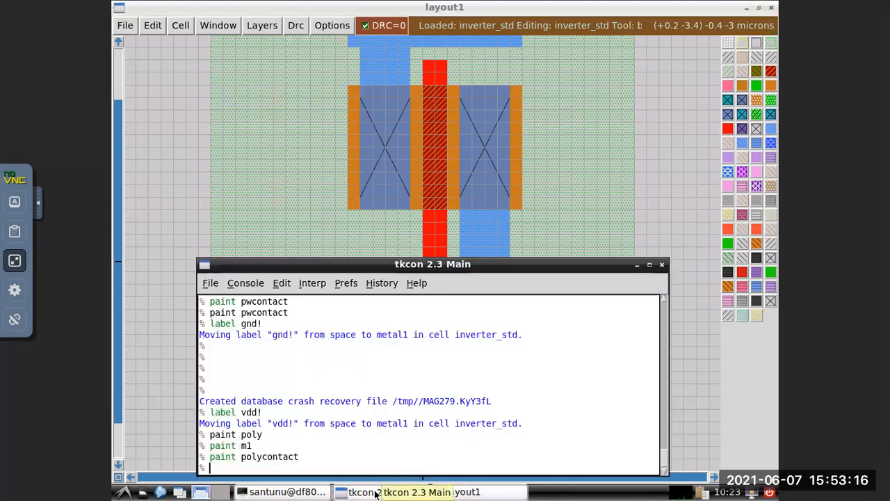
text(label in)
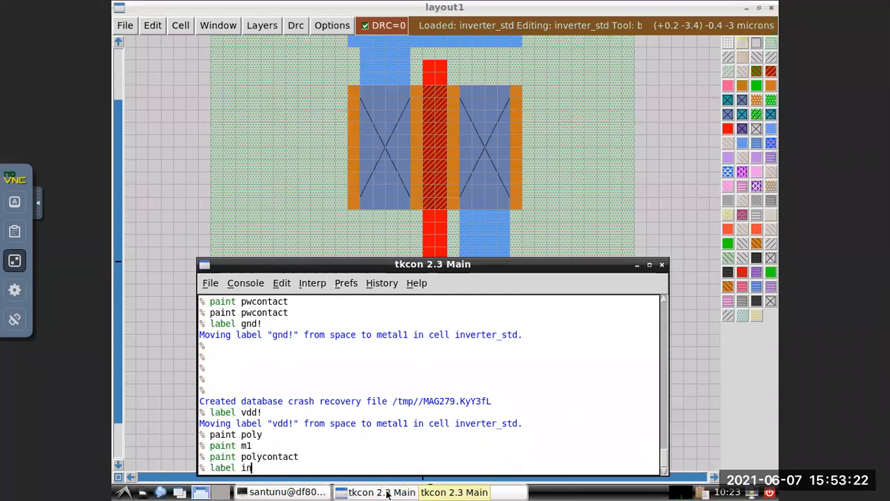
key(Return)
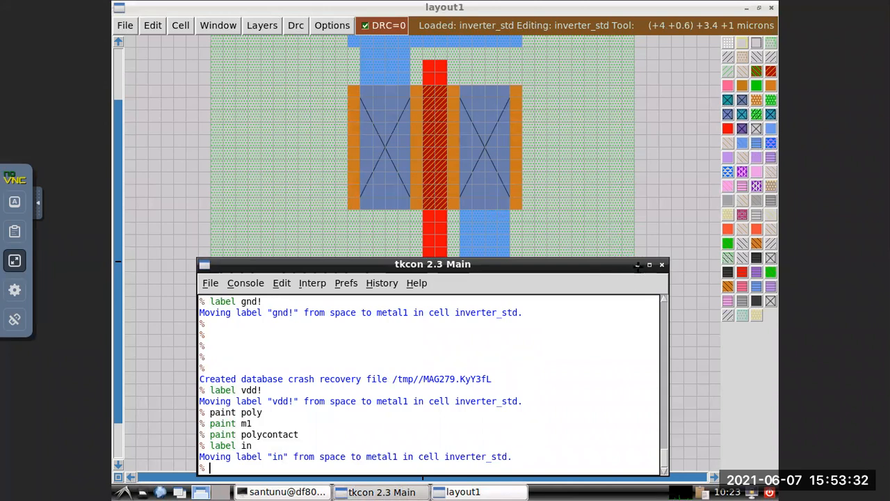
click(605, 150)
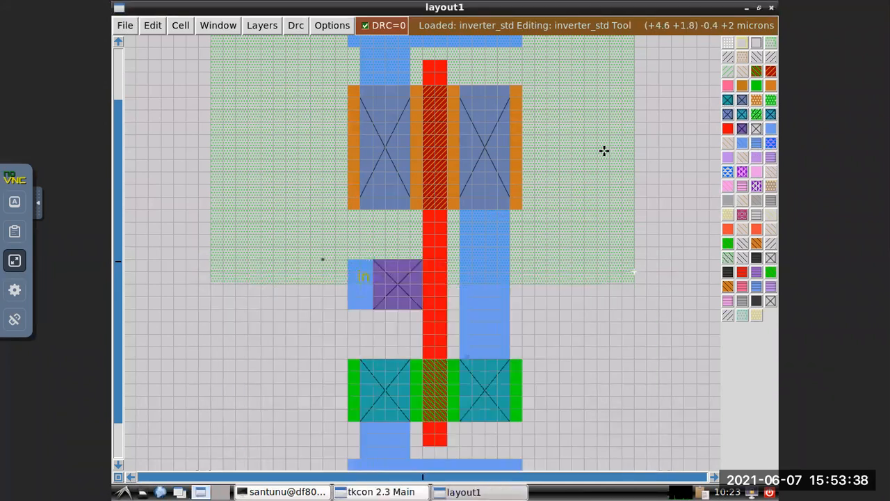
Label the vertical metal1 strip that joins the two transistors' drains out, then hide the console.
click(486, 284)
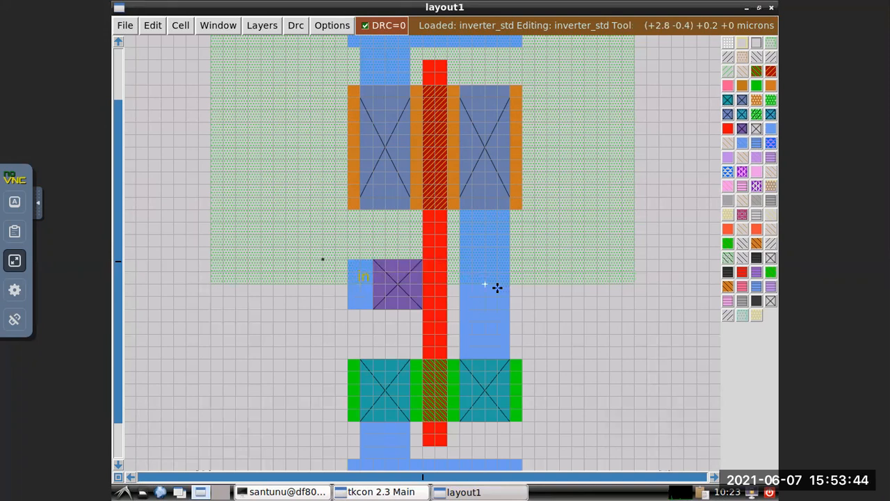
click(381, 492)
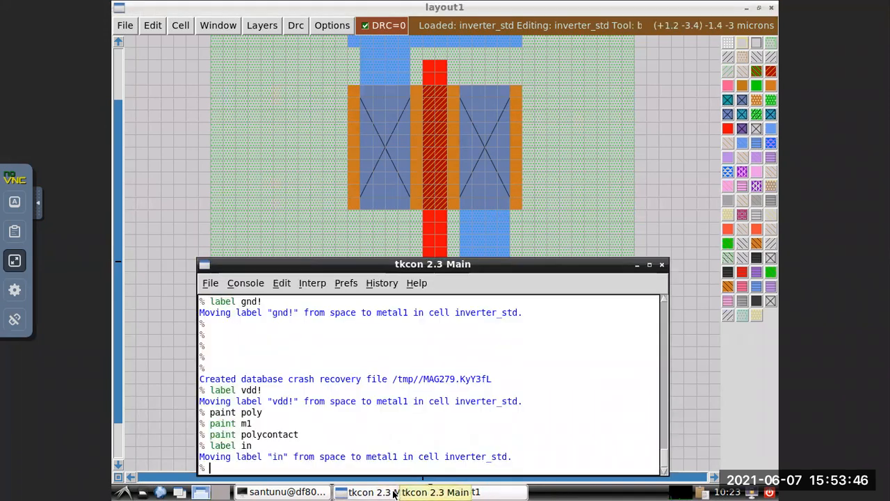
text(label )
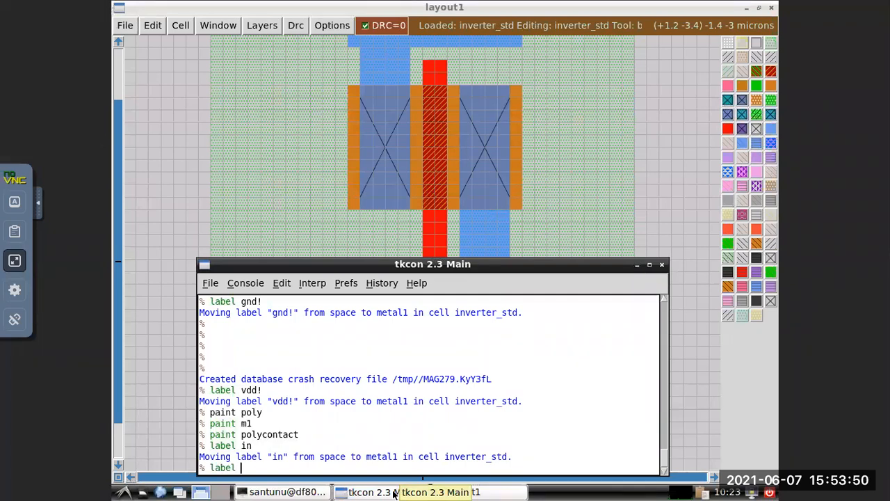
text(out)
key(Return)
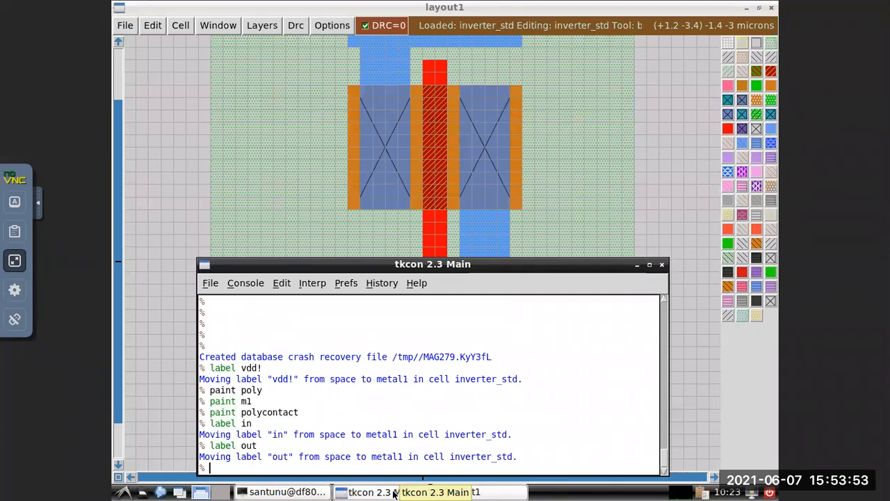
click(636, 267)
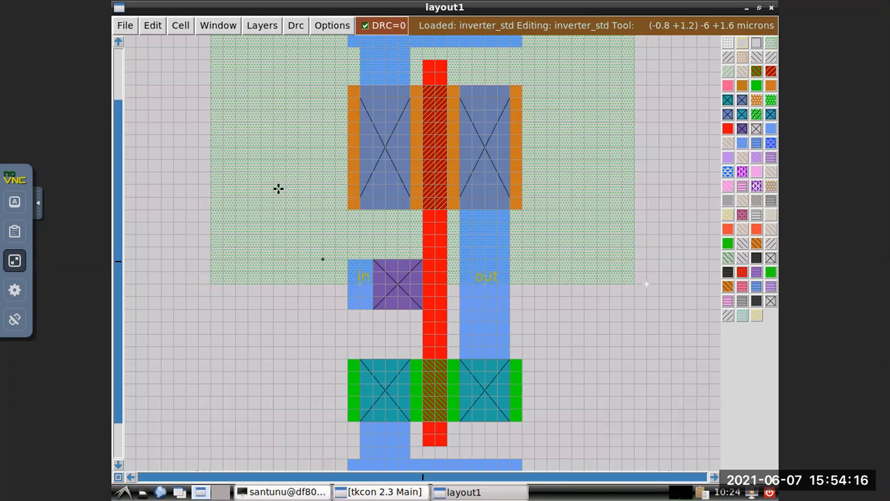
Erase nwell from a strip five grid squares wide along the full height of the well's left edge, then hide the console.
click(271, 278)
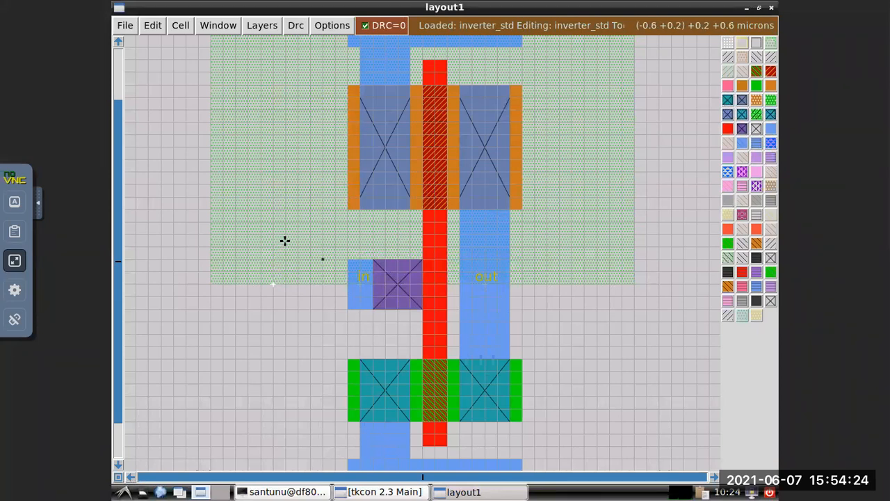
scroll(284, 241, up, 1)
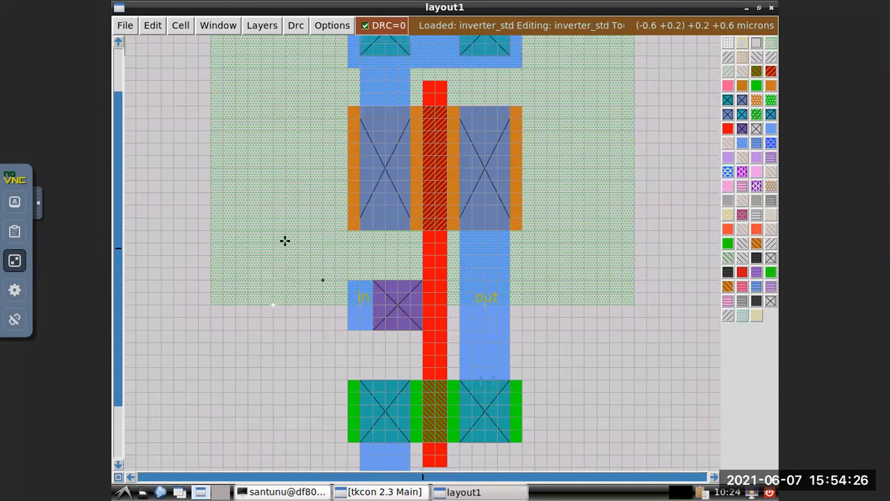
scroll(284, 240, up, 3)
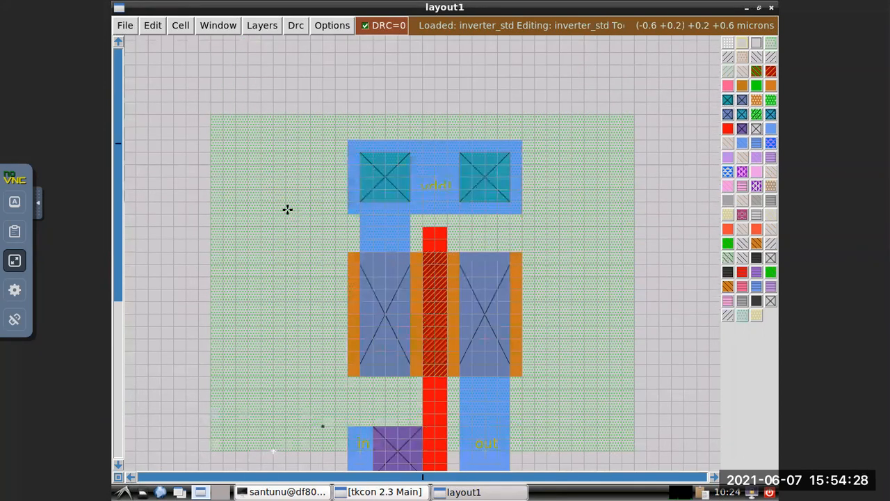
right_click(211, 113)
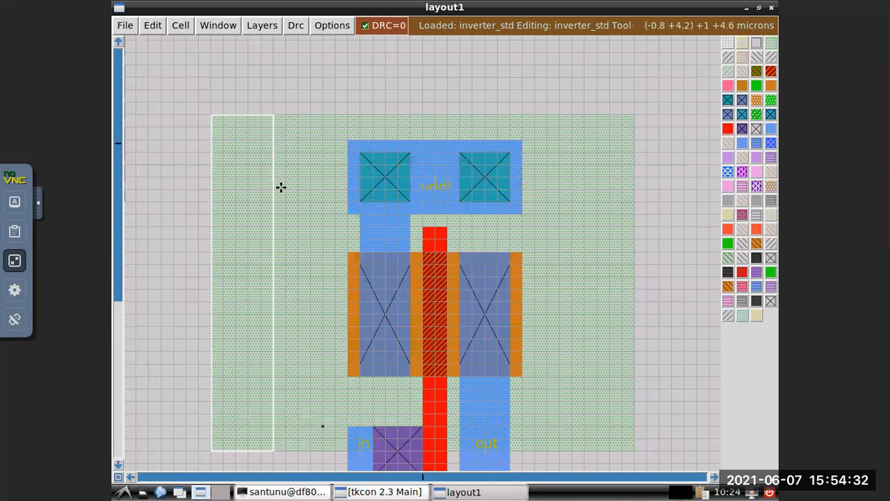
click(387, 492)
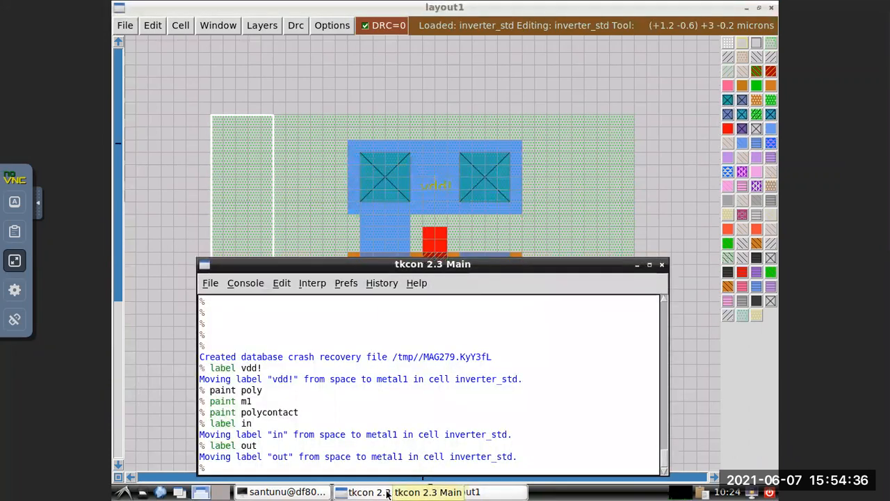
text(e)
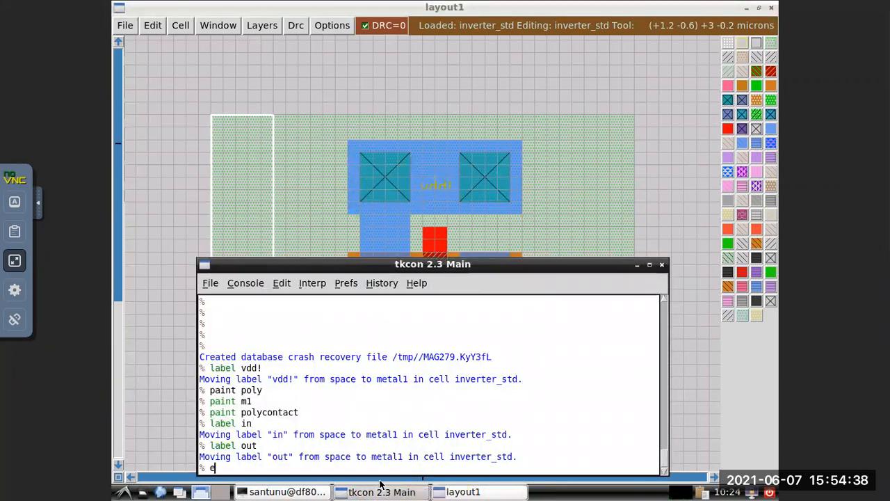
text(rase)
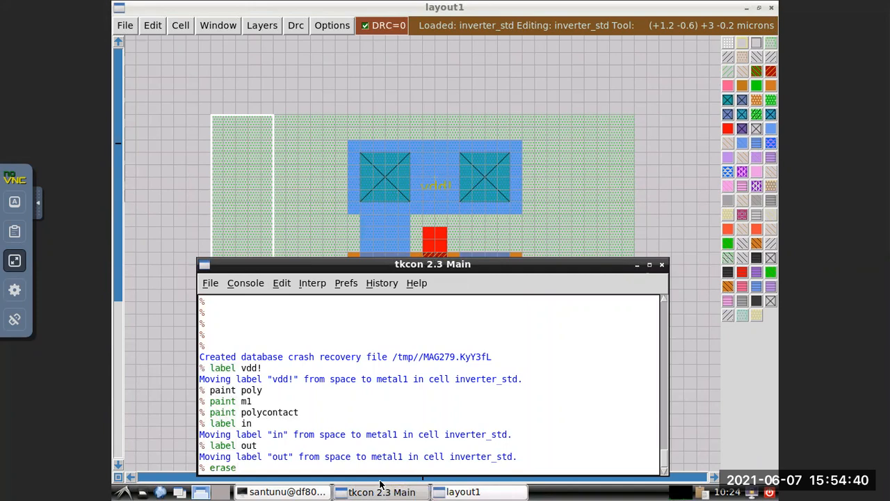
text( nwell)
key(Return)
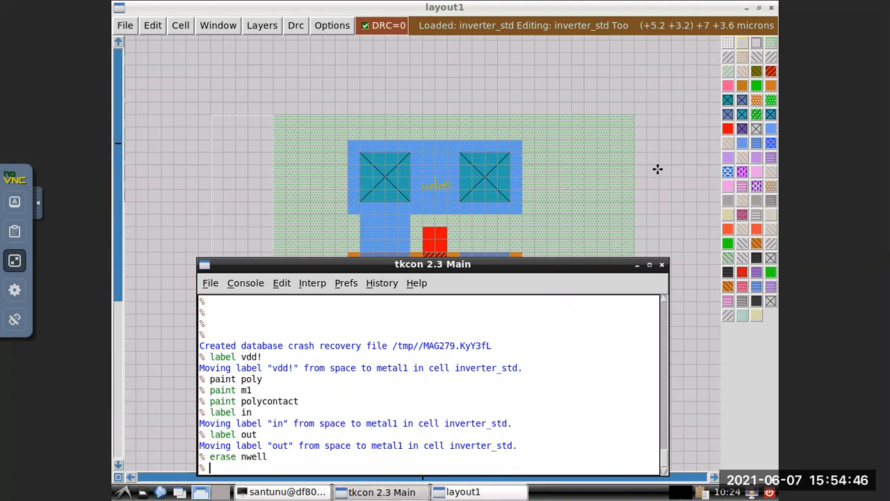
click(638, 265)
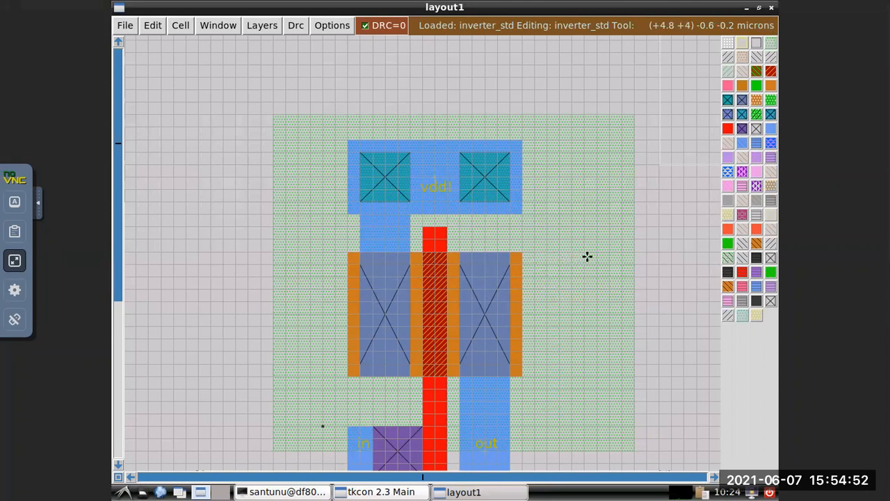
Erase nwell from a strip three grid squares wide along the full height of the well's right edge, and move the box off it.
click(596, 115)
right_click(596, 115)
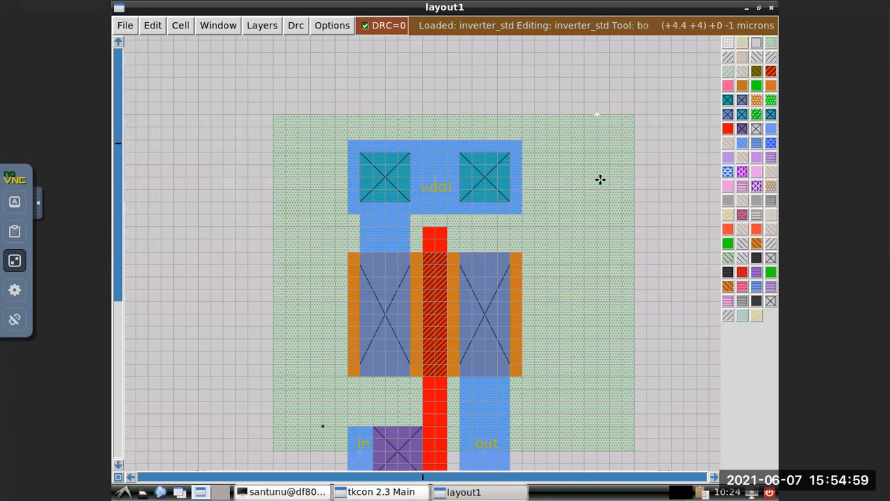
right_click(635, 452)
right_click(635, 451)
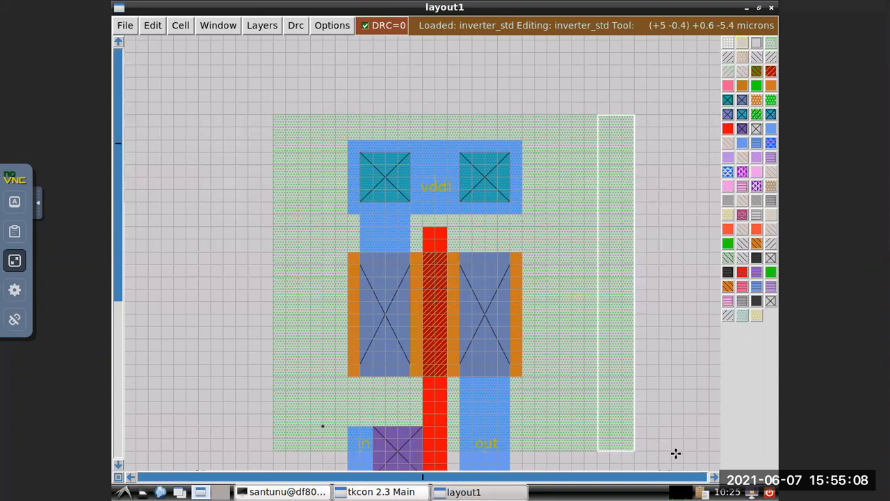
right_click(597, 115)
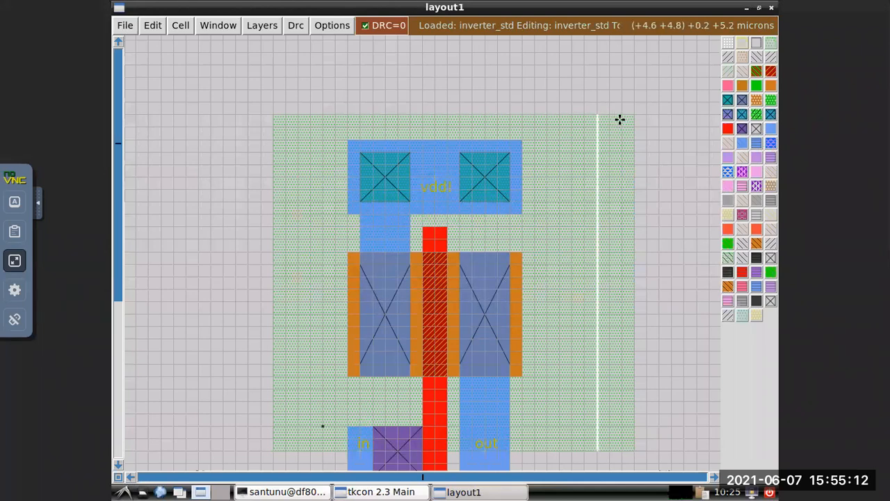
right_click(634, 115)
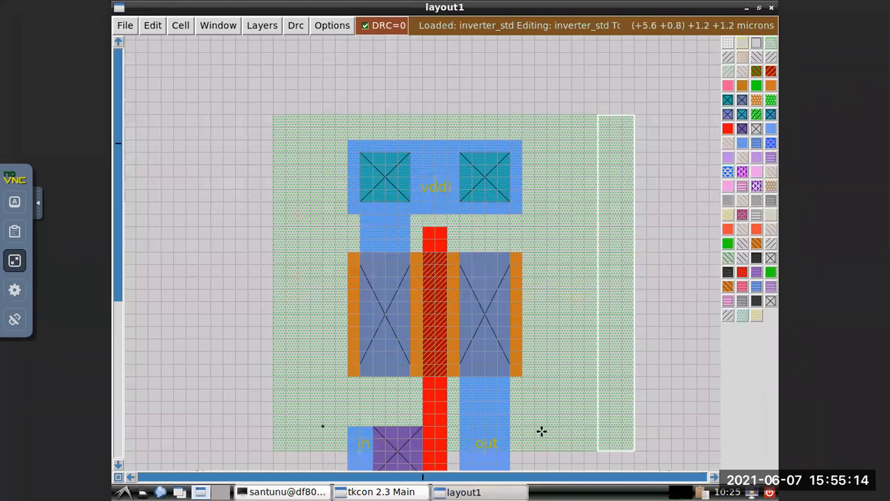
click(381, 491)
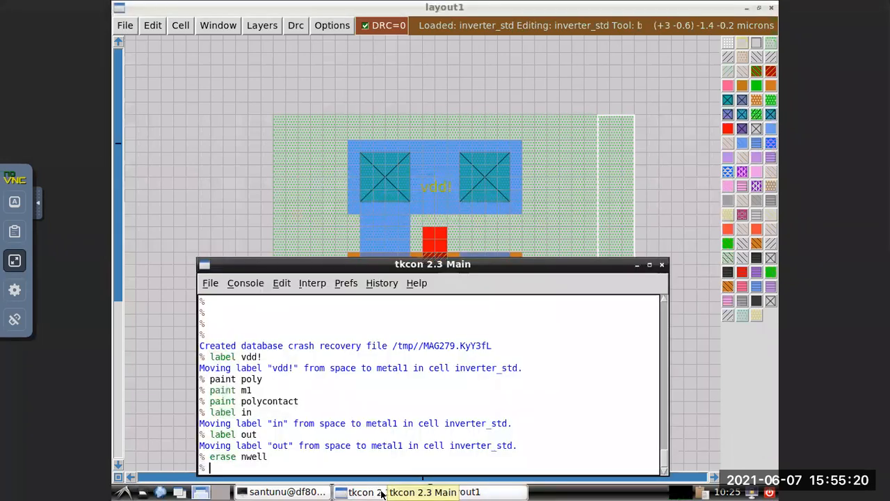
key(Up)
key(Return)
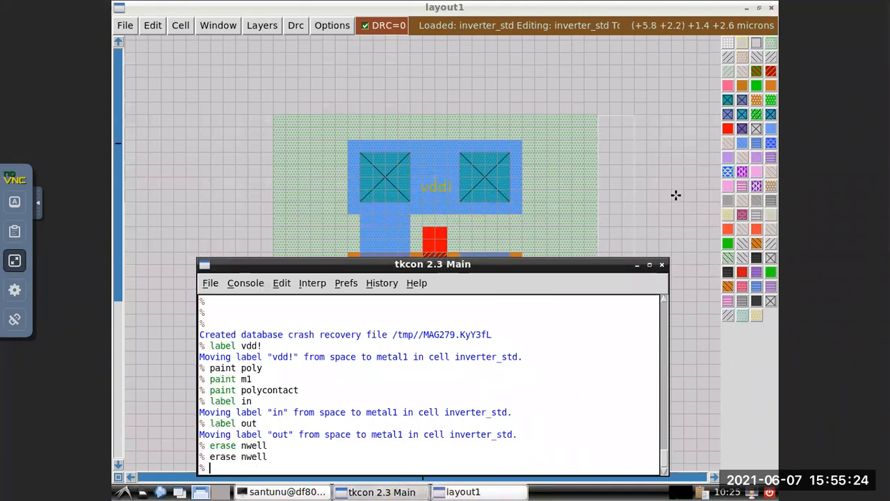
click(678, 218)
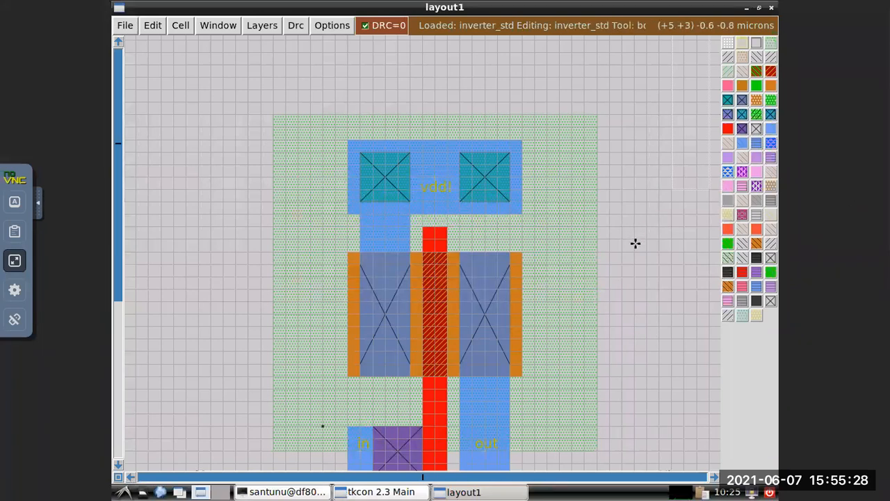
scroll(635, 243, down, 2)
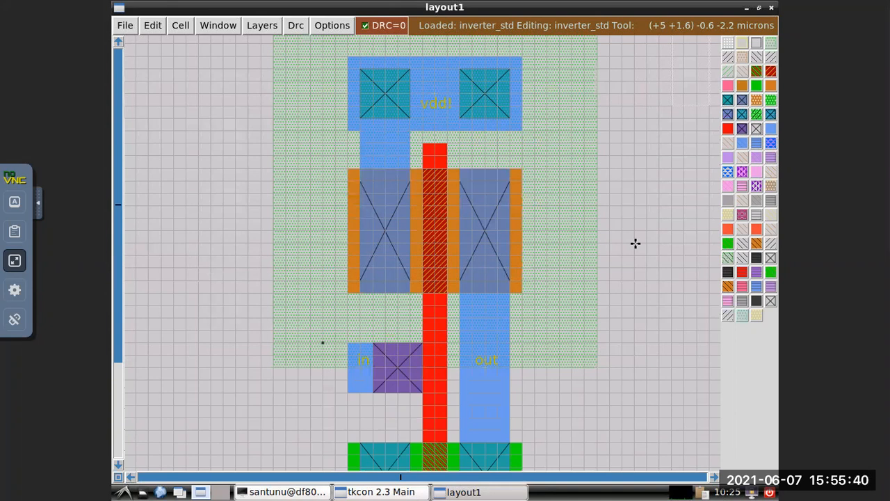
scroll(636, 243, down, 1)
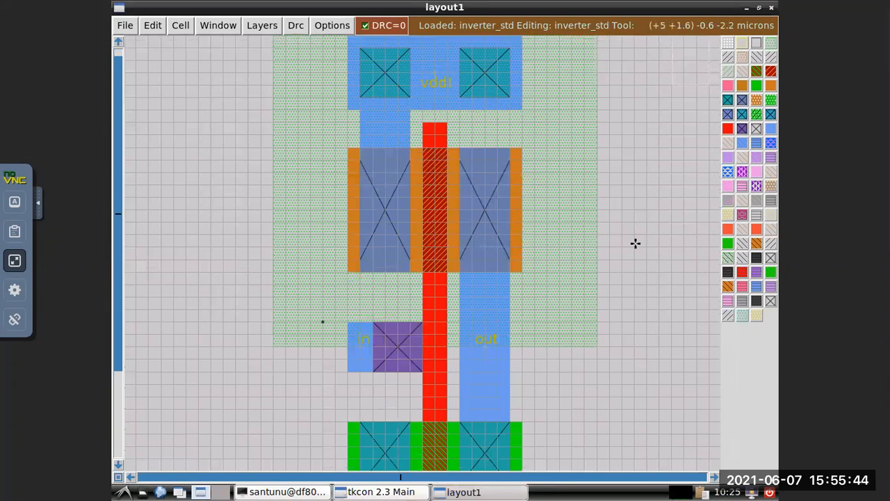
scroll(636, 242, down, 3)
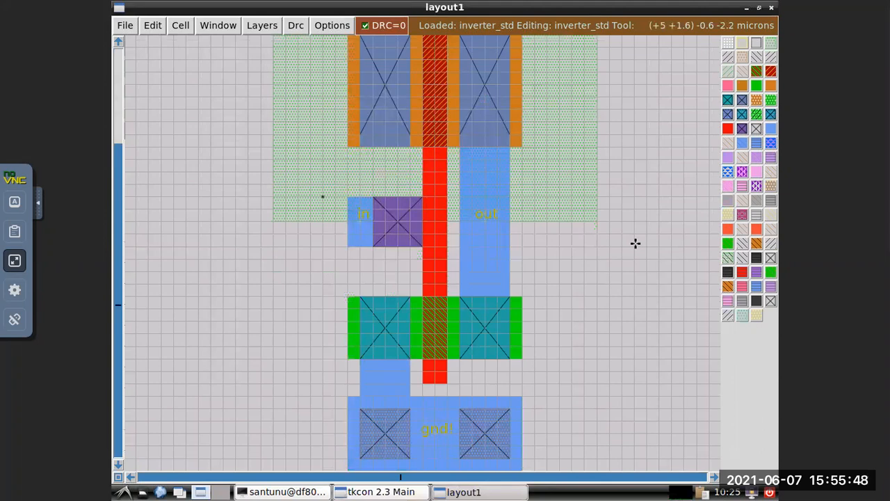
scroll(635, 242, up, 1)
scroll(636, 243, up, 10)
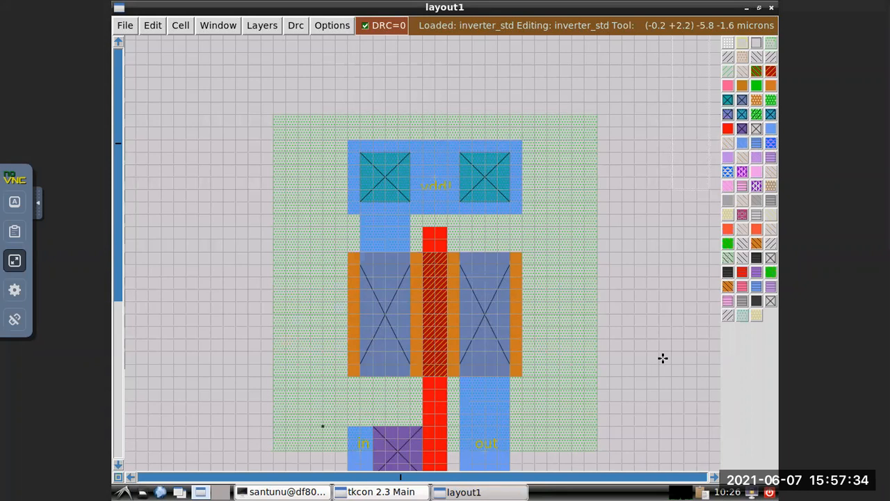
click(16, 261)
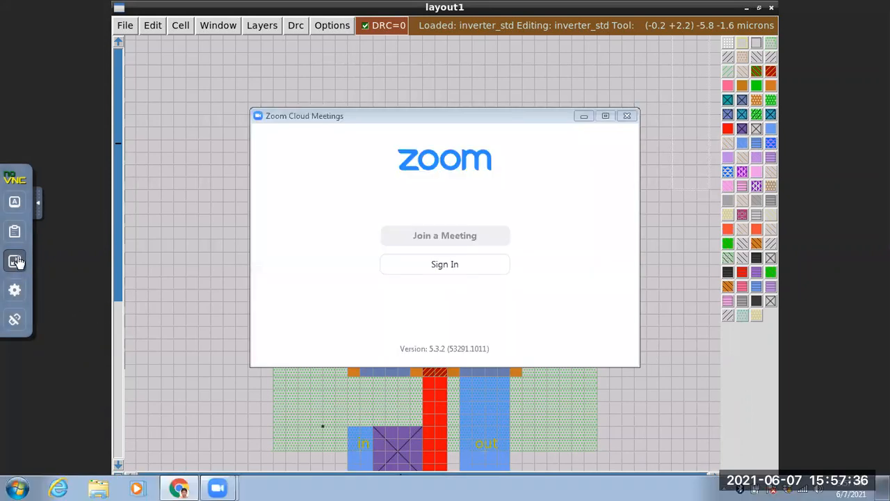
click(15, 261)
click(15, 284)
click(16, 264)
click(15, 253)
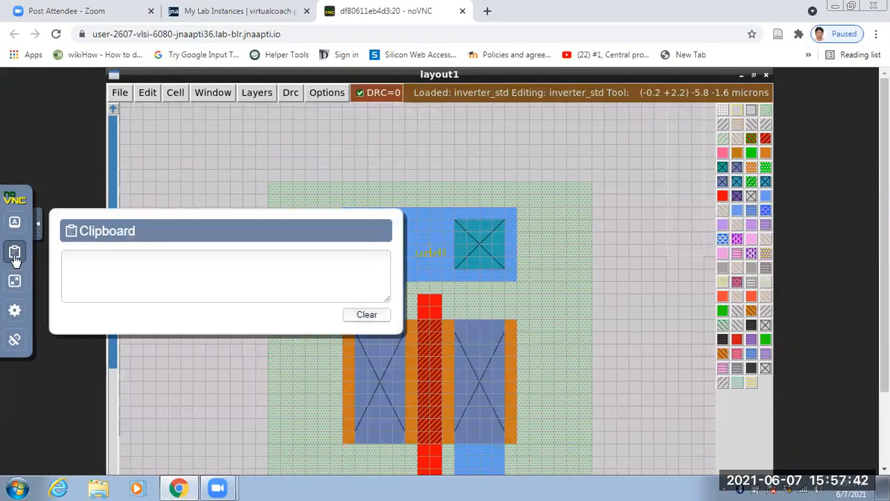
click(14, 254)
click(14, 281)
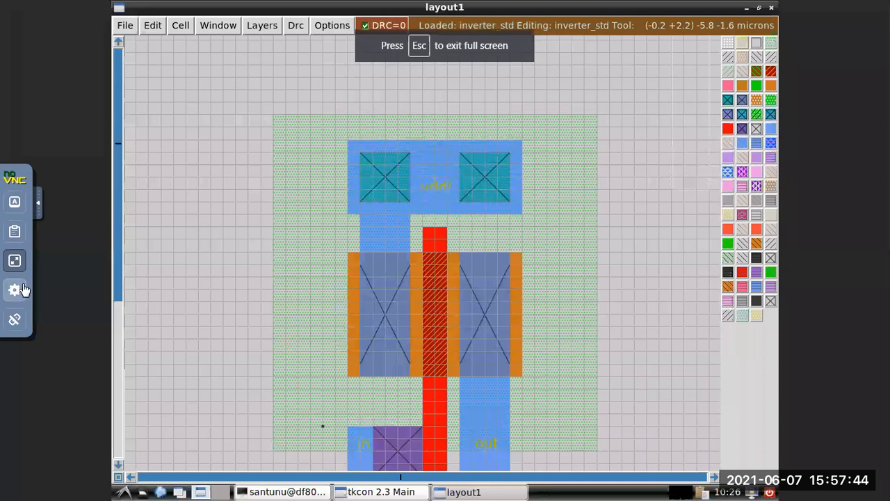
click(16, 262)
click(16, 263)
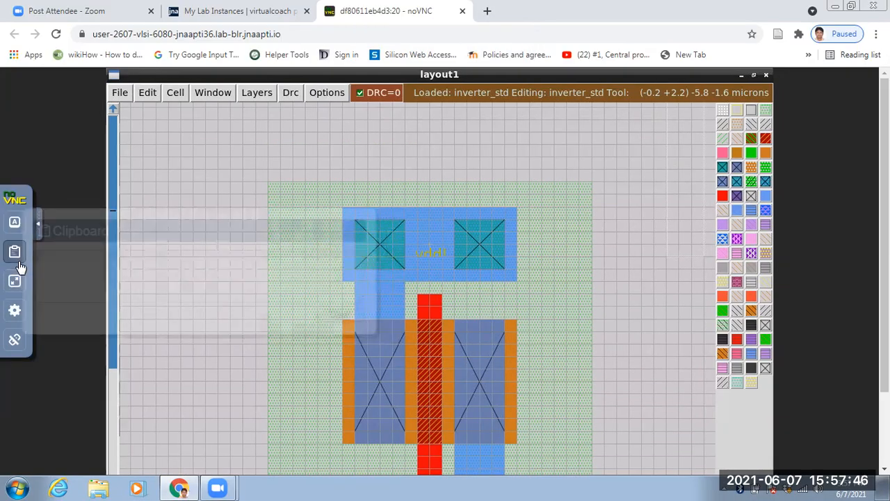
click(16, 255)
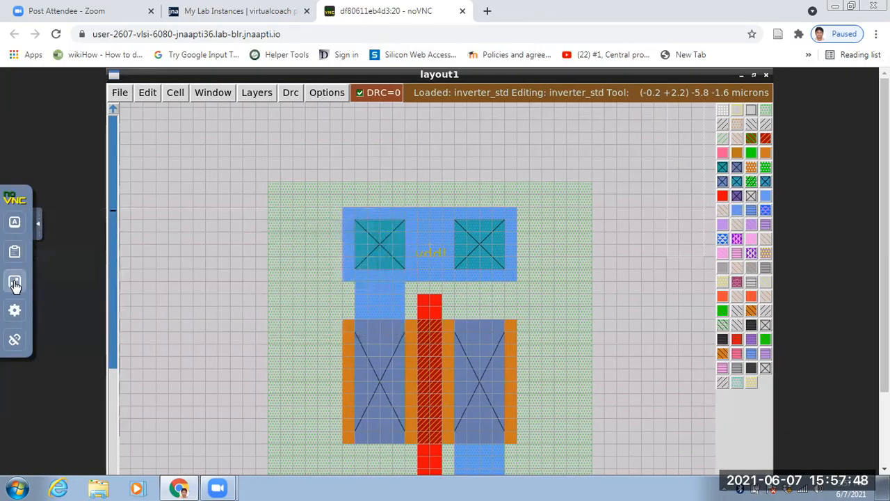
click(14, 283)
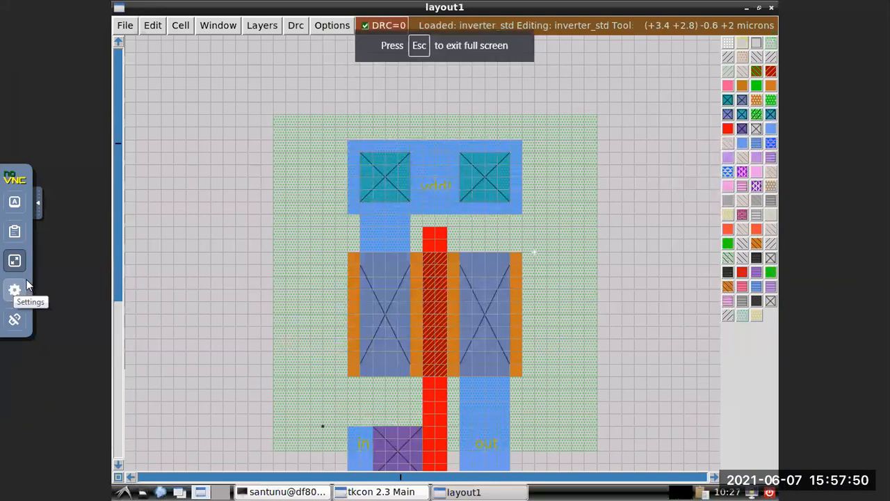
Minimize the layout window and the Tcl console so that only the terminal stays on the full-screen remote desktop.
click(747, 8)
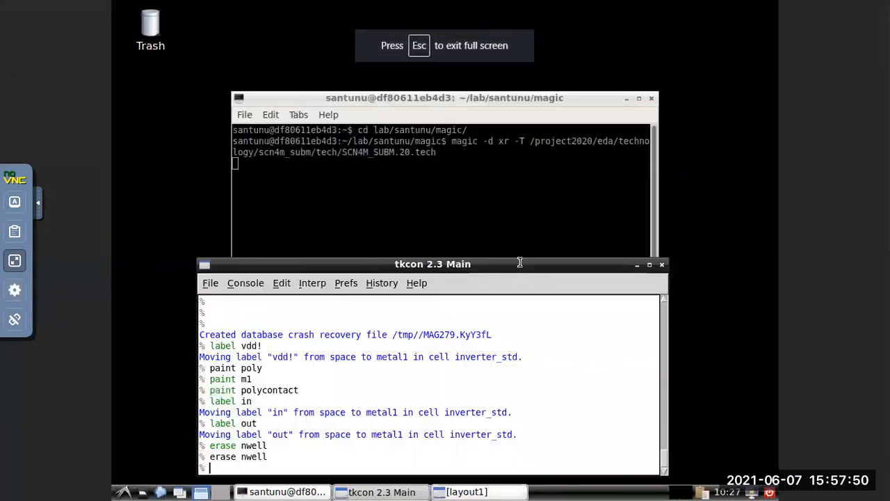
click(15, 260)
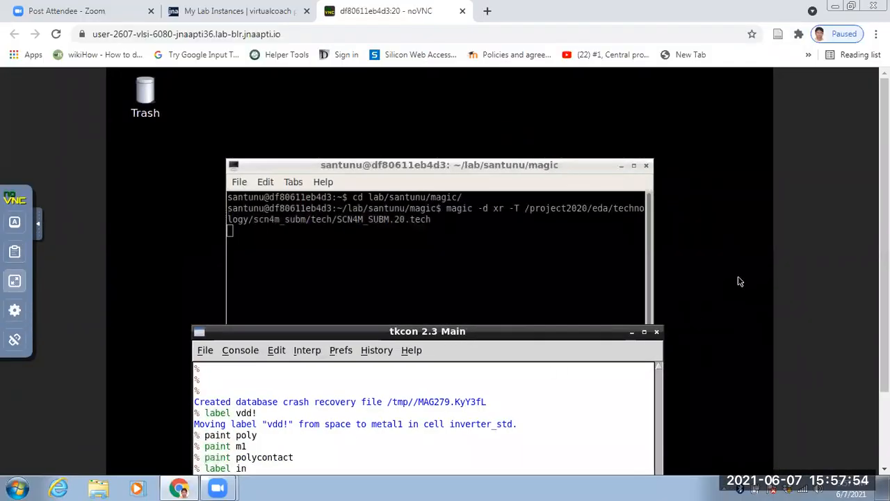
click(14, 286)
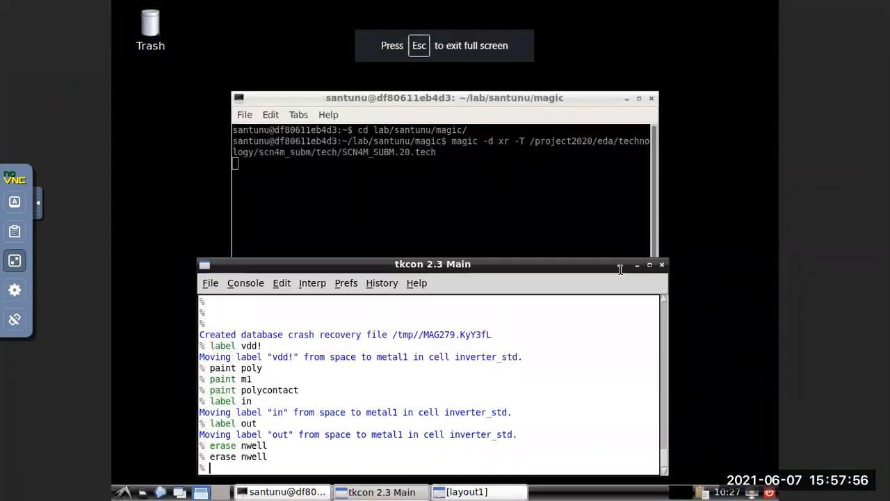
click(637, 265)
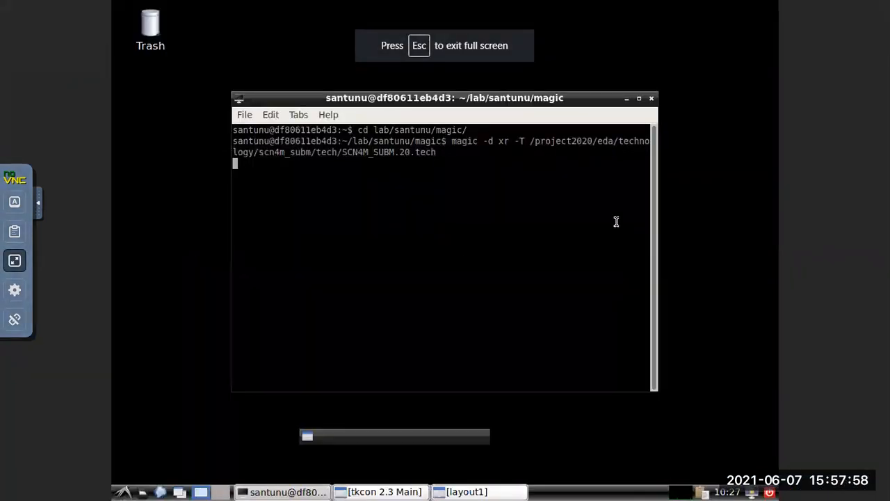
Minimize the terminal and restore the layout1 window.
click(627, 99)
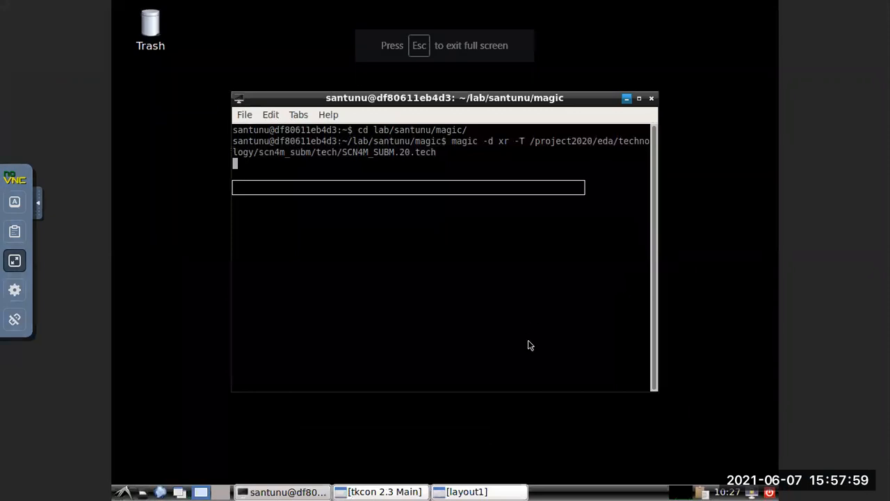
click(472, 493)
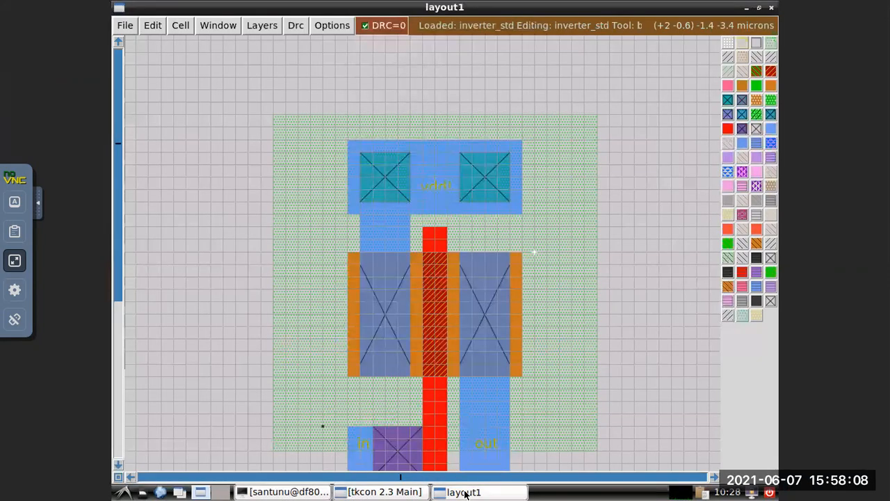
click(465, 493)
click(465, 493)
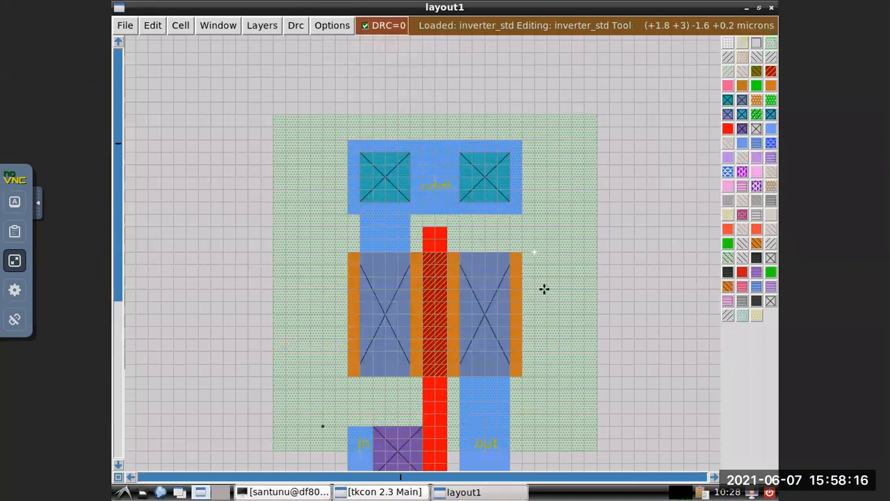
right_click(522, 376)
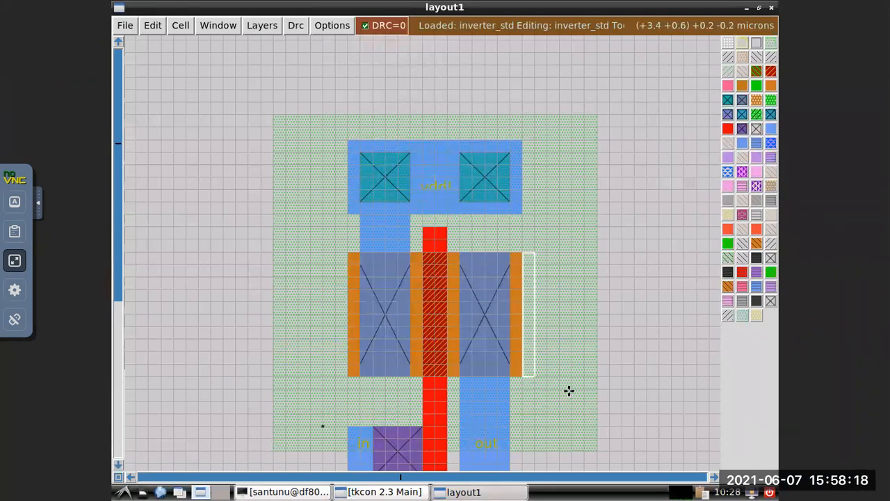
right_click(547, 376)
right_click(534, 252)
right_click(547, 253)
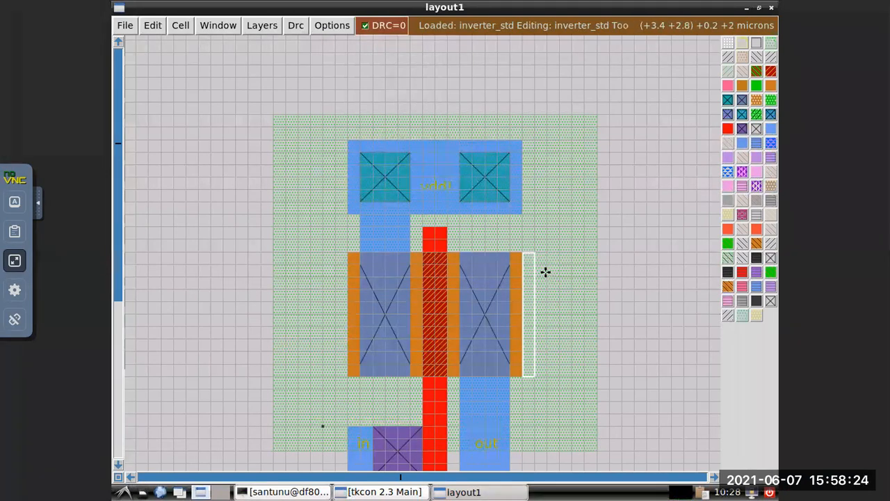
right_click(558, 382)
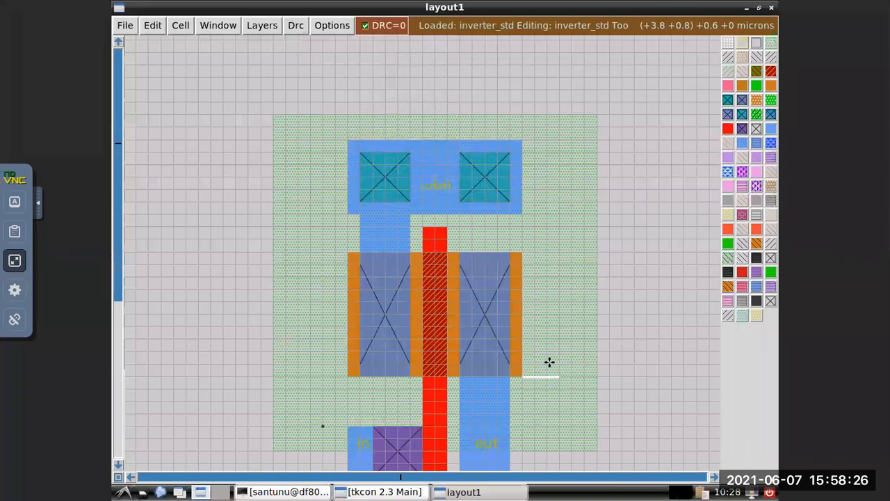
right_click(540, 378)
right_click(521, 379)
right_click(549, 254)
click(549, 265)
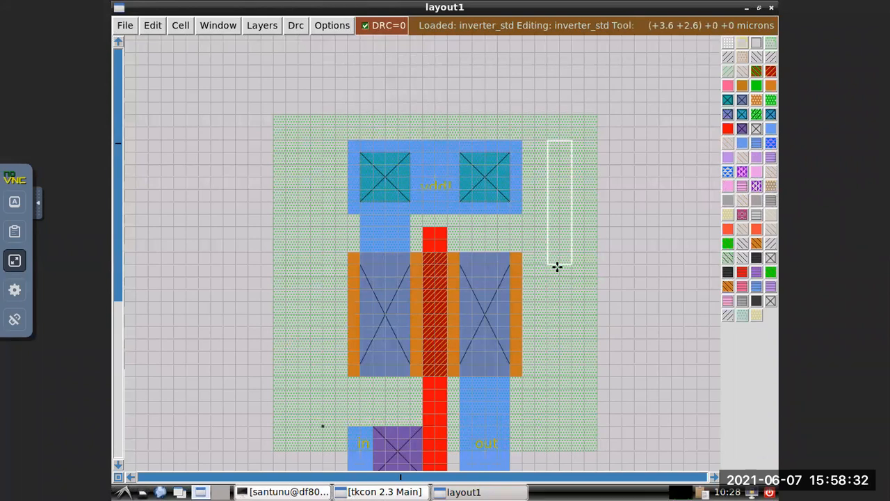
Paint pdiff in a box three grid squares wide and ten tall, one square to the right of the p-transistor's diffusion.
right_click(547, 255)
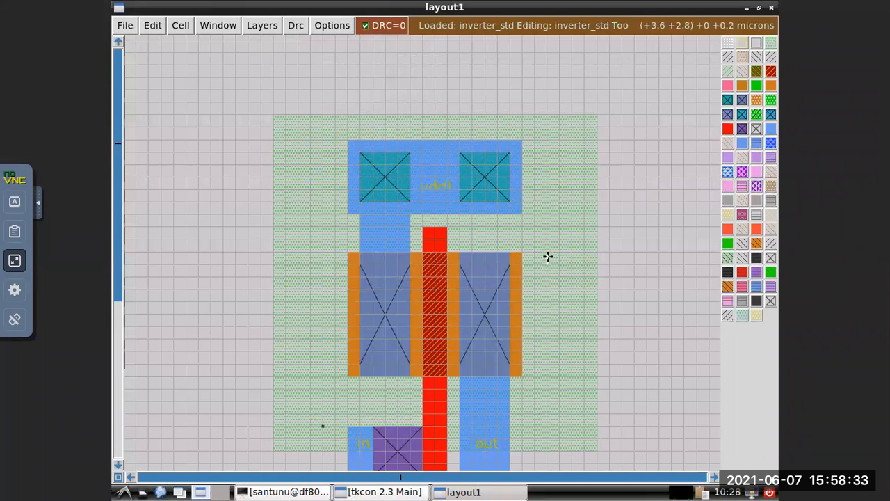
right_click(583, 374)
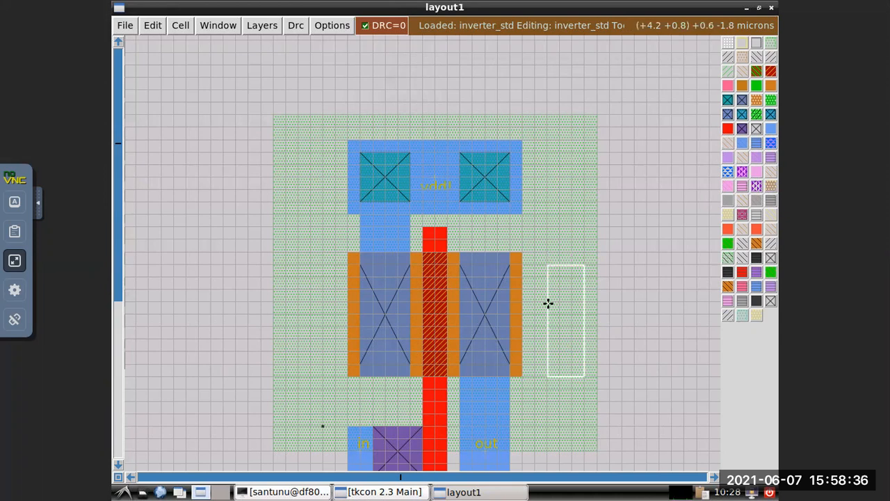
right_click(534, 253)
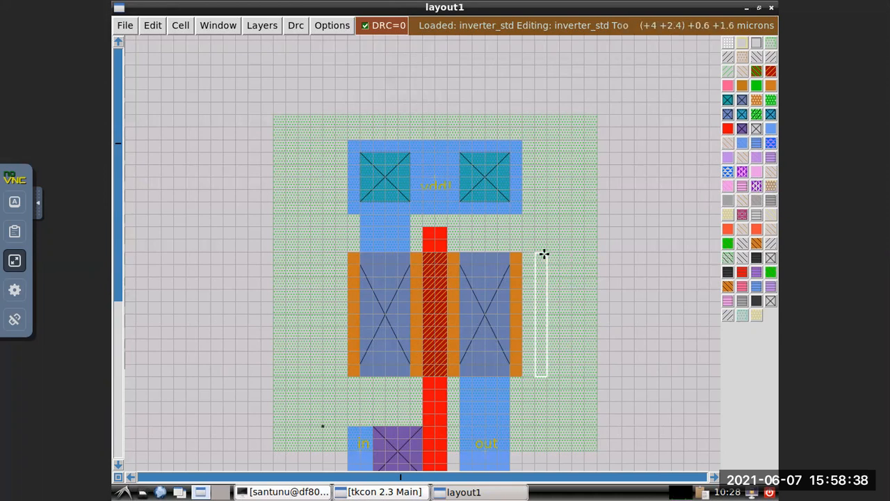
right_click(572, 253)
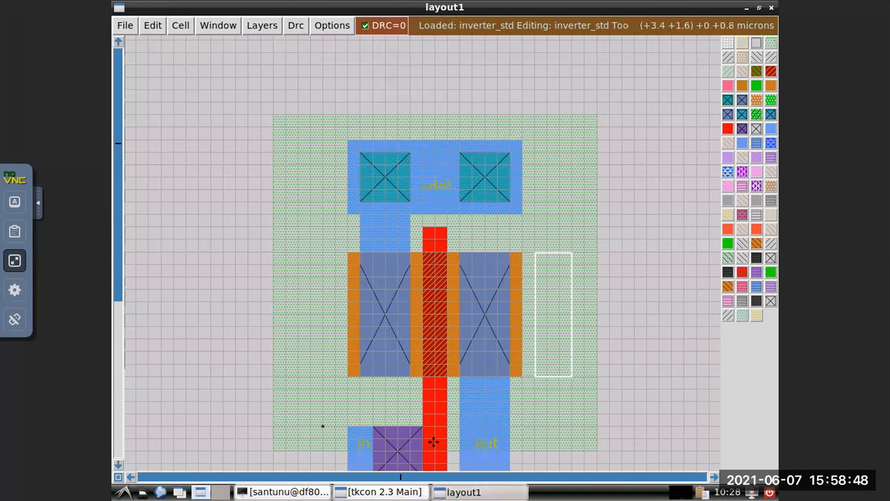
click(384, 492)
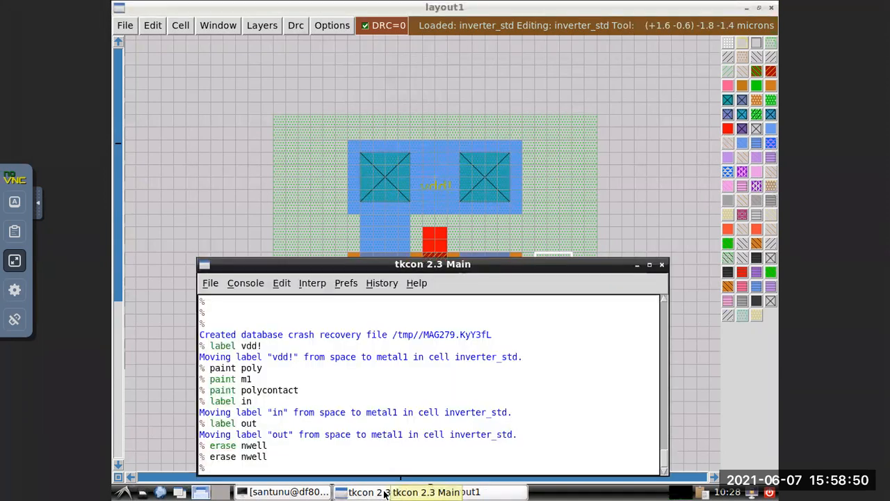
text(paint)
text( po)
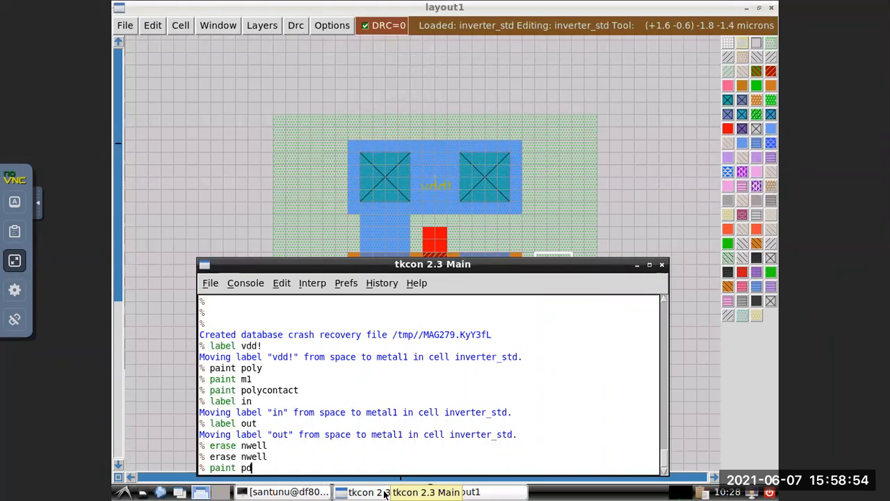
text(iff)
key(Return)
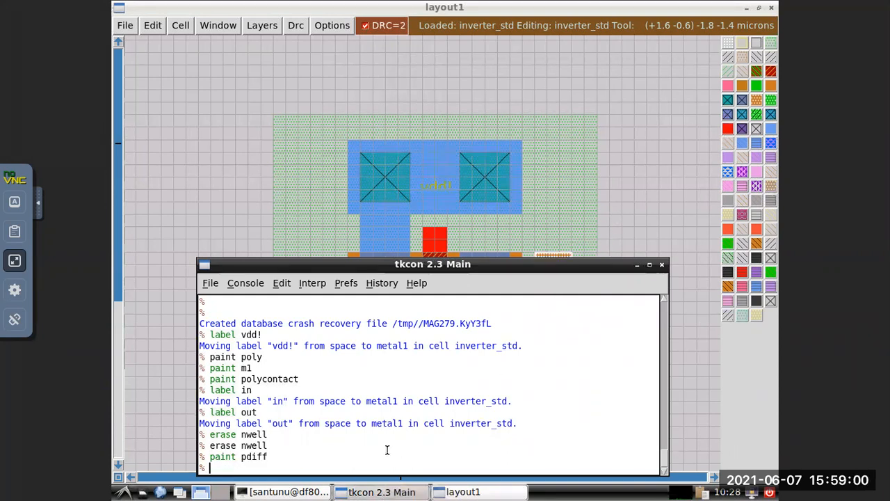
Run drc find to list the design-rule errors, then hide the console to examine the marked areas.
text(drc find)
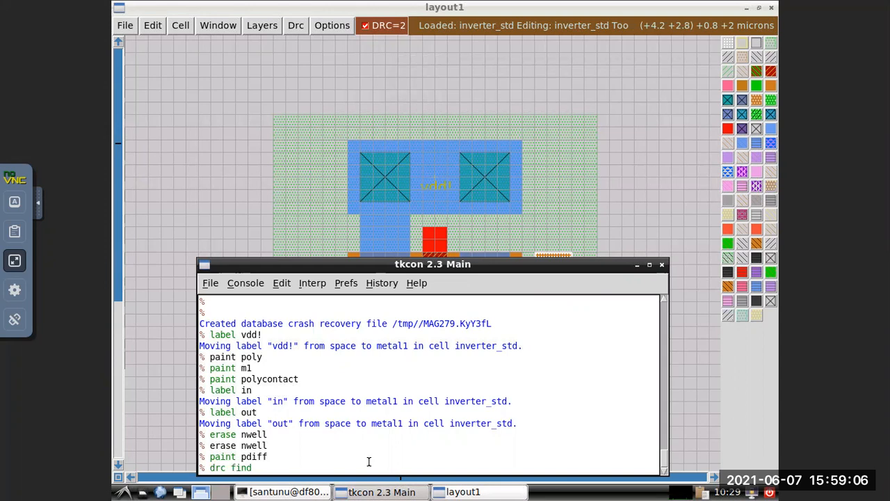
key(Return)
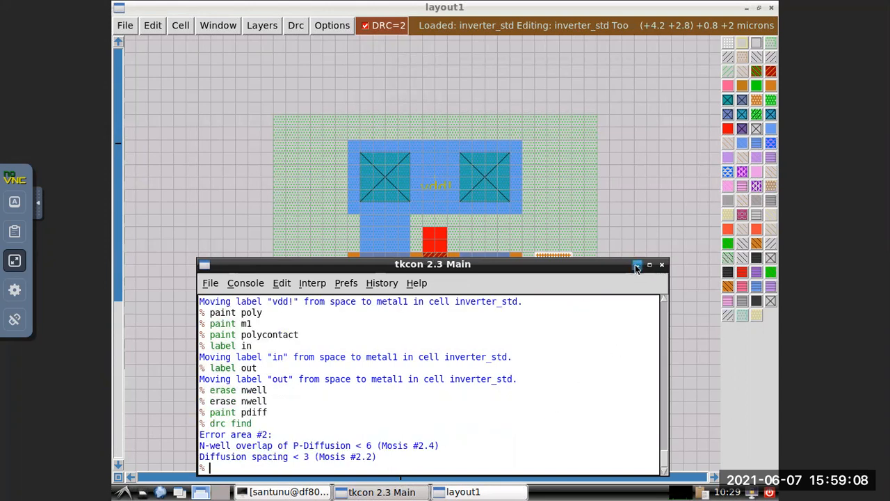
click(637, 265)
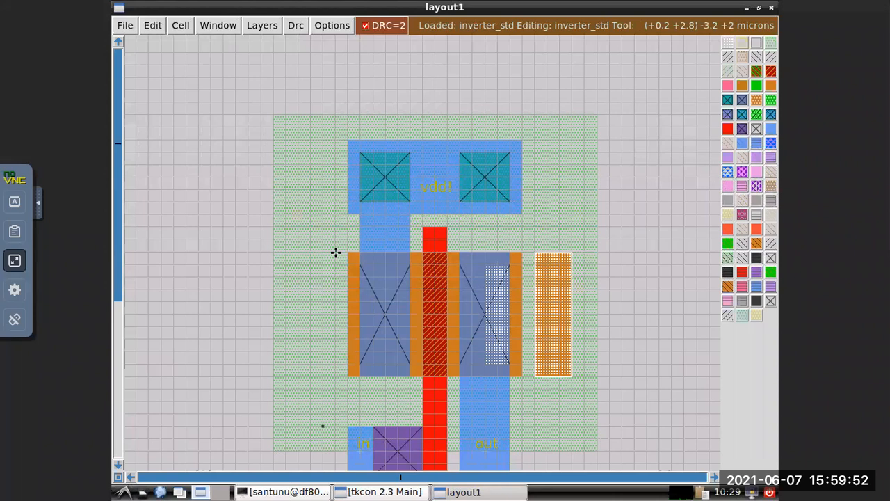
Extend the vdd! rail two grid squares to the left by painting m1 over the rail's full height.
click(321, 213)
right_click(321, 212)
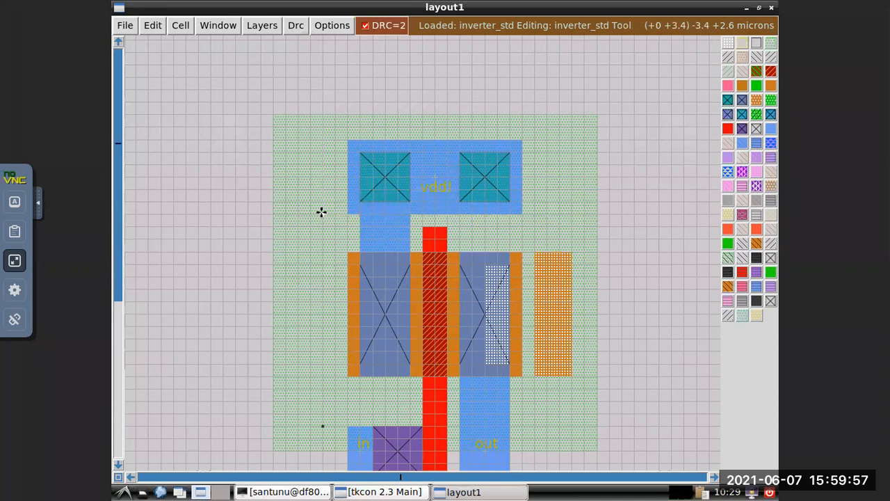
right_click(346, 140)
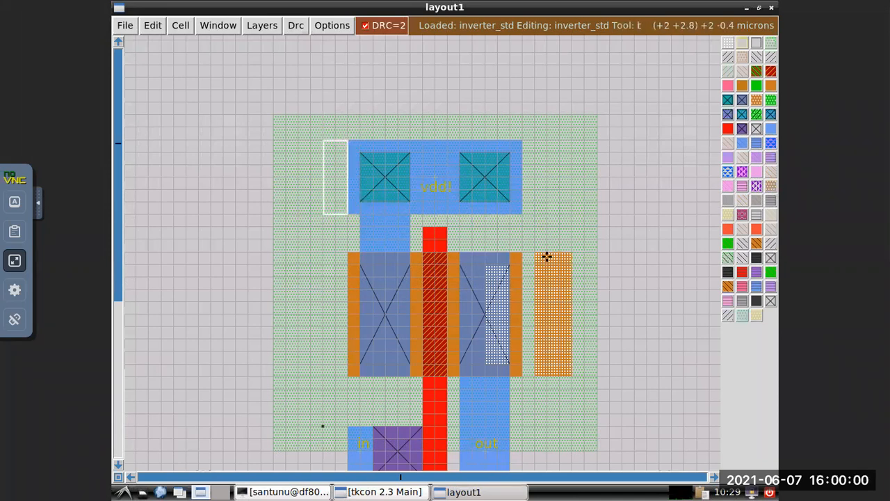
click(410, 492)
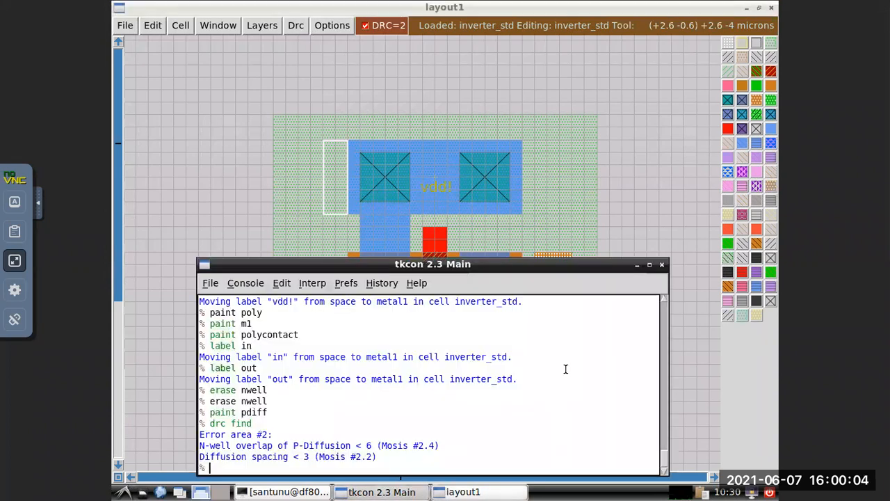
text(paint m1)
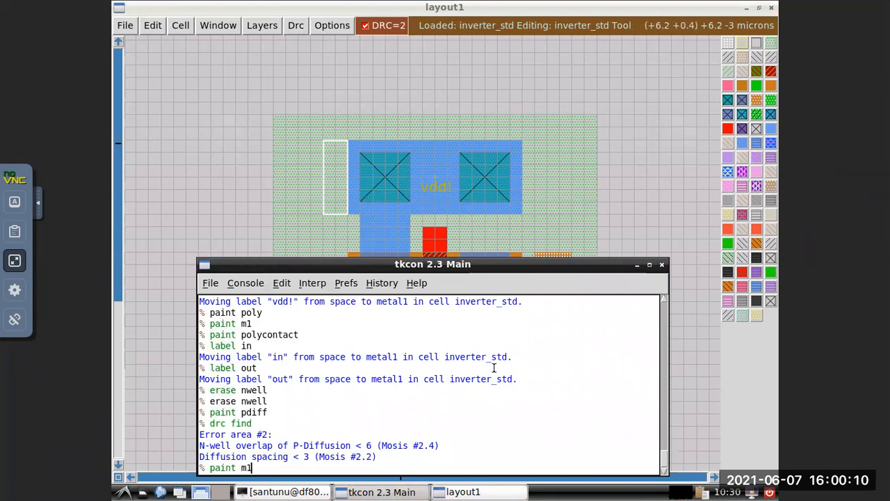
key(Return)
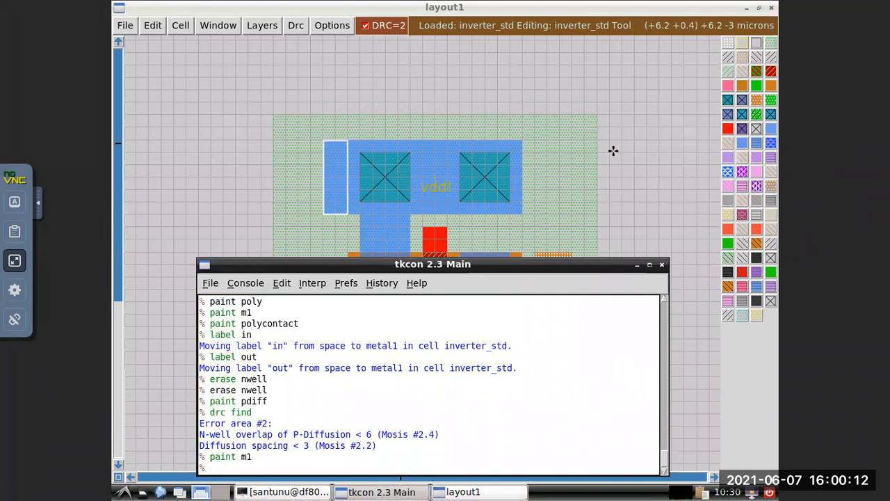
Extend the vdd! rail two grid squares to the right by painting m1 over the rail's full height.
click(573, 191)
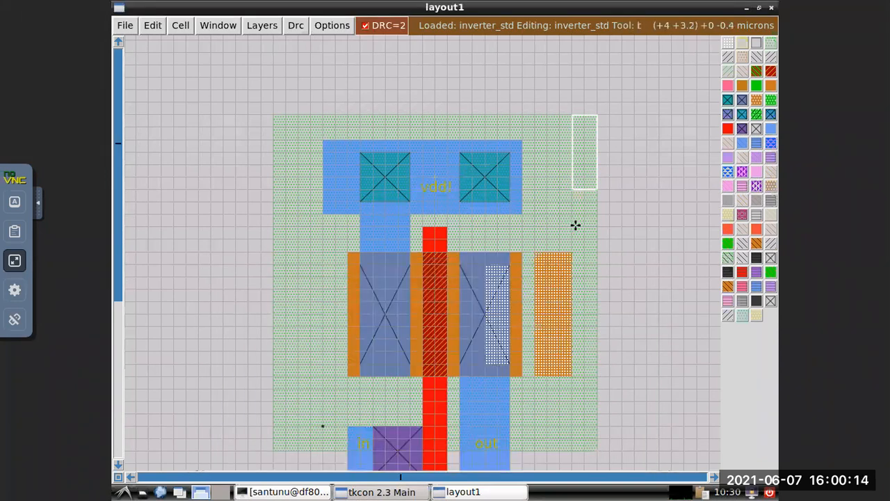
click(546, 140)
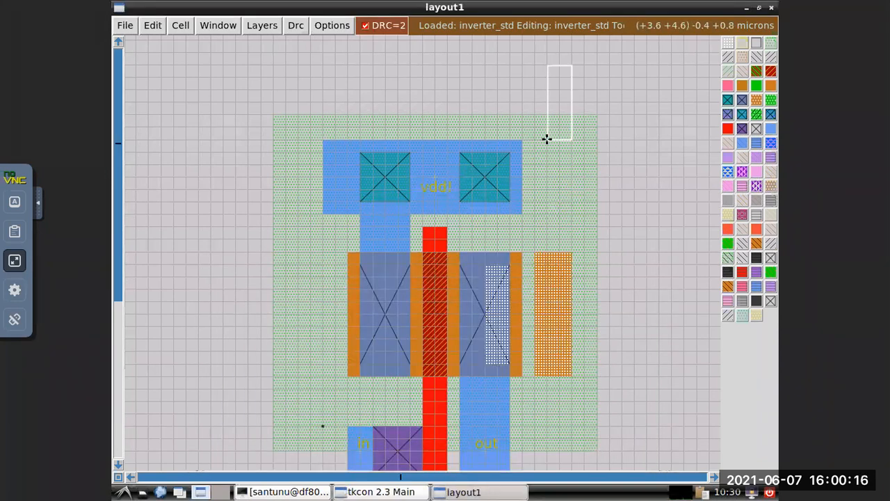
right_click(545, 213)
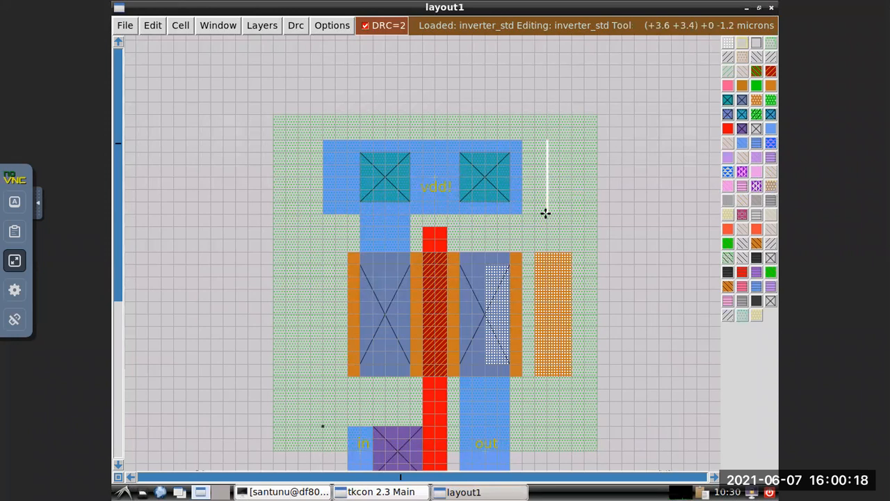
right_click(524, 213)
right_click(547, 142)
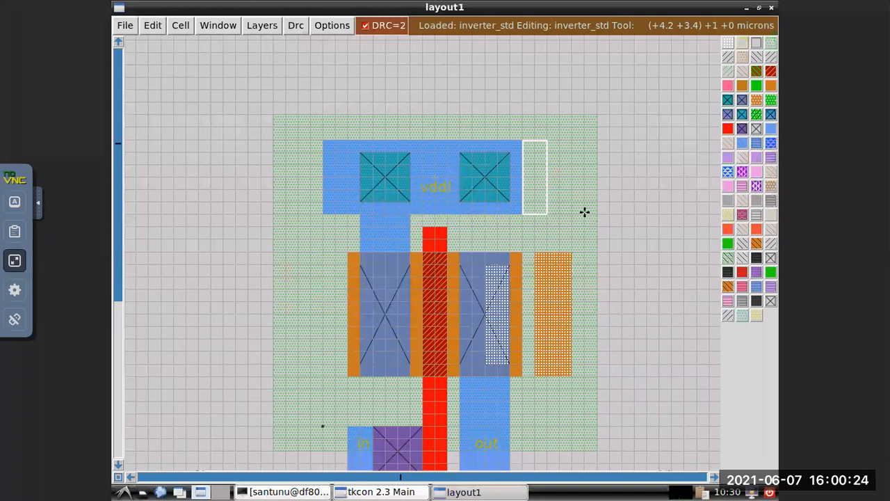
click(385, 491)
key(Up)
key(Return)
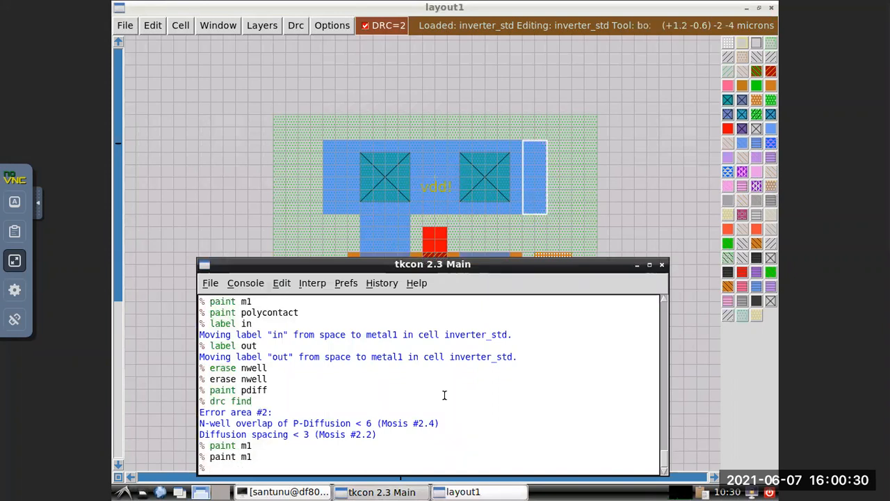
Erase pdiff from the separate rectangle beside the p-transistor, then hide the console and move the box outside the nwell.
click(613, 253)
click(536, 255)
right_click(572, 375)
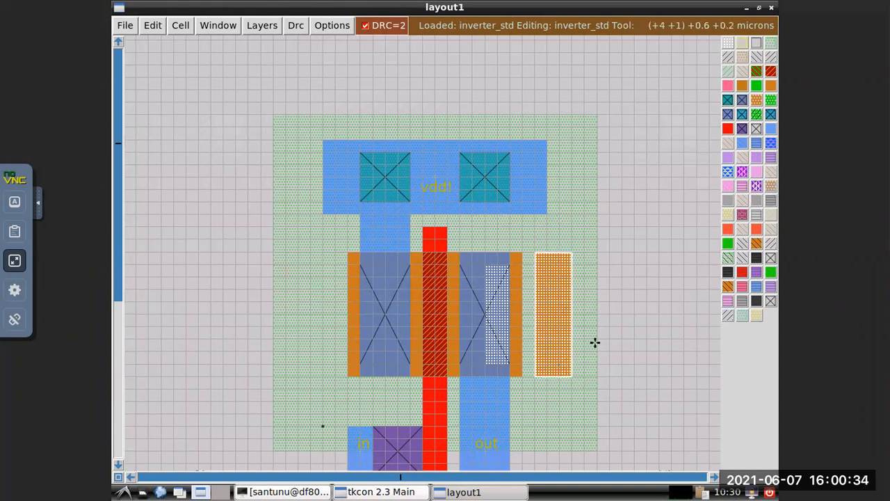
click(381, 492)
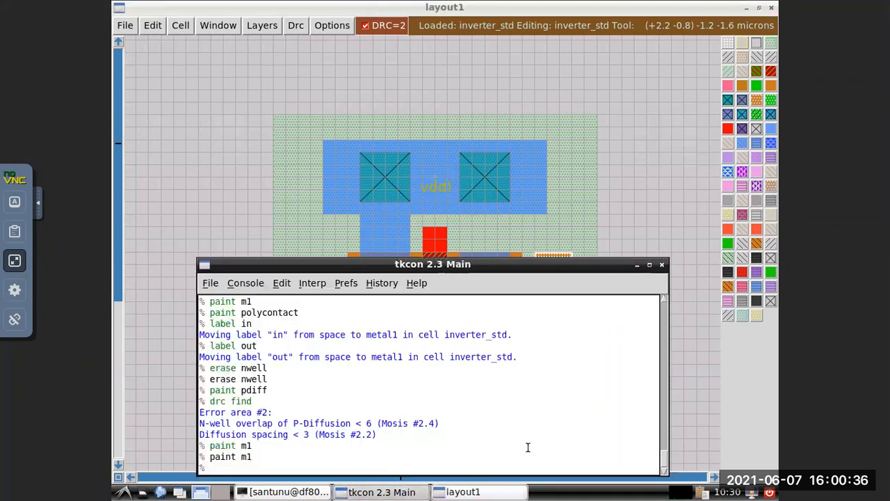
text(erase pdiff)
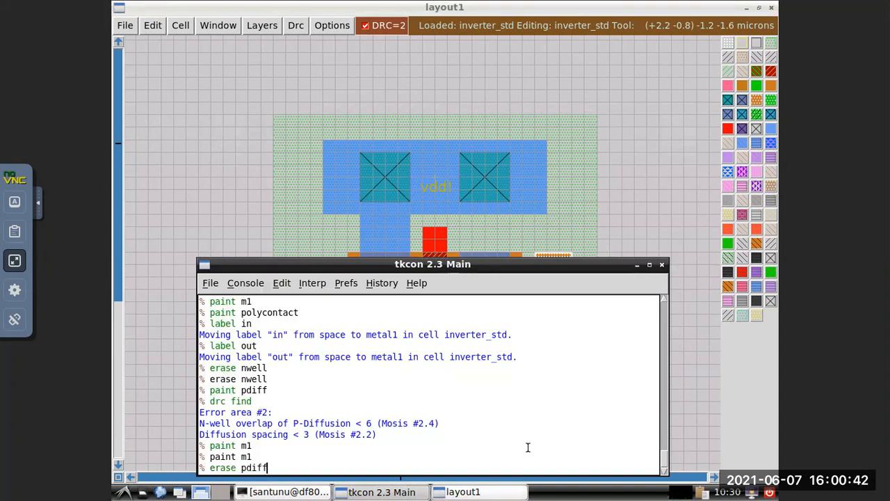
key(Return)
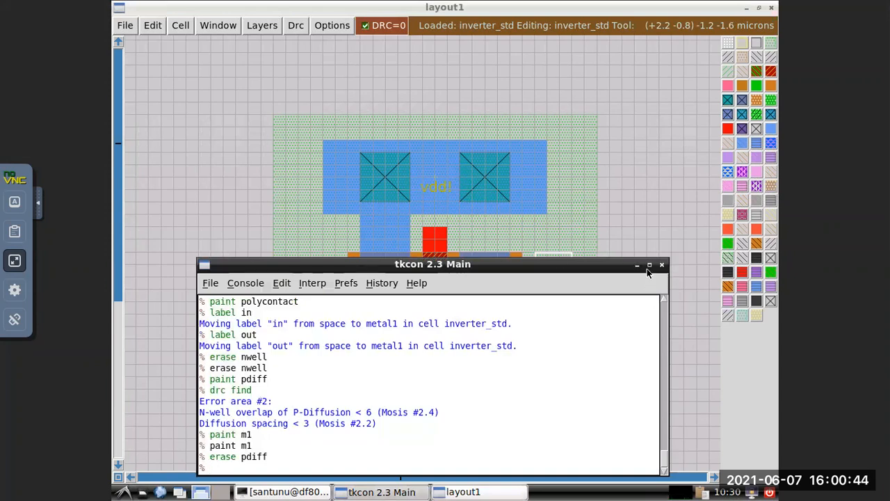
click(637, 265)
click(621, 230)
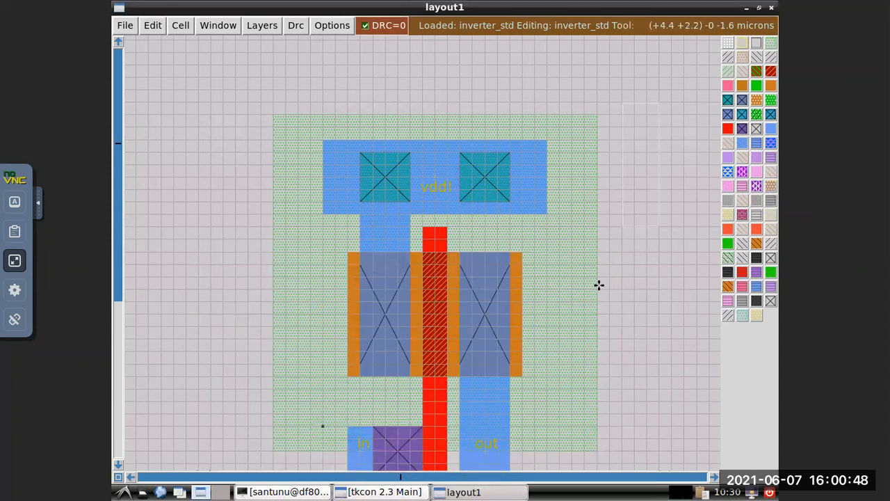
Extend the gnd! rail two grid squares to the right by painting m1 over the rail's full height.
scroll(599, 285, down, 1)
scroll(598, 285, down, 5)
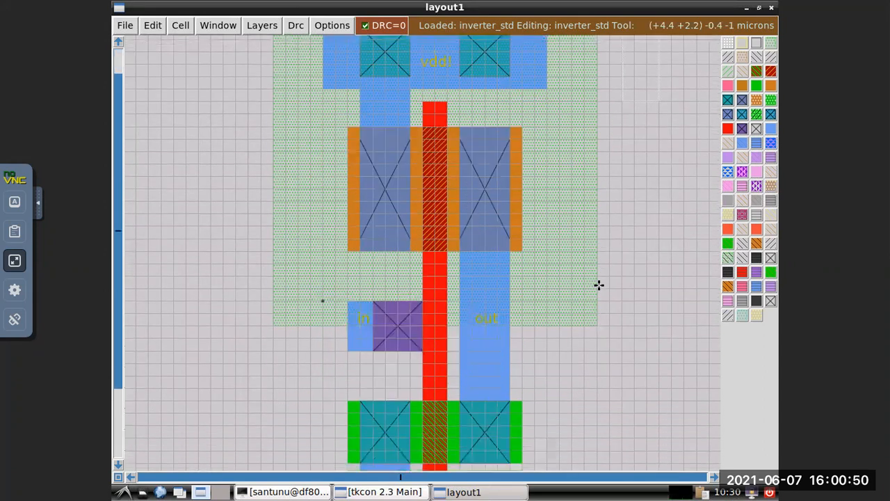
scroll(599, 286, down, 7)
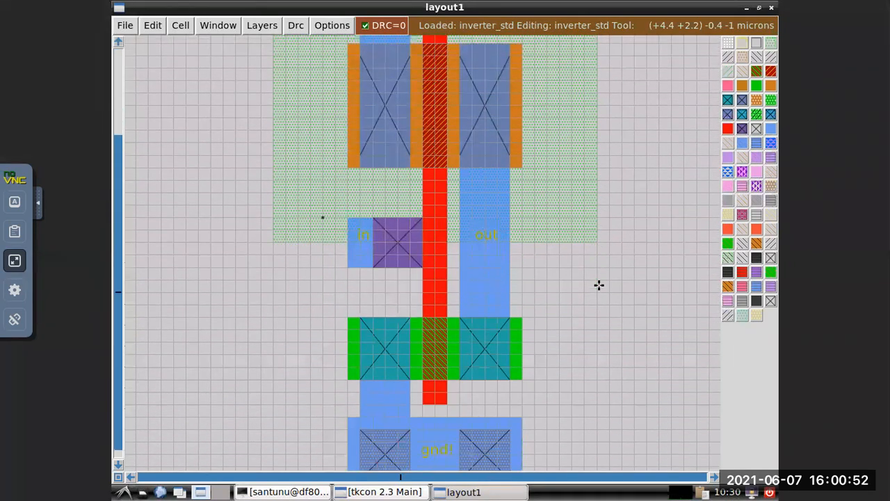
scroll(598, 285, down, 3)
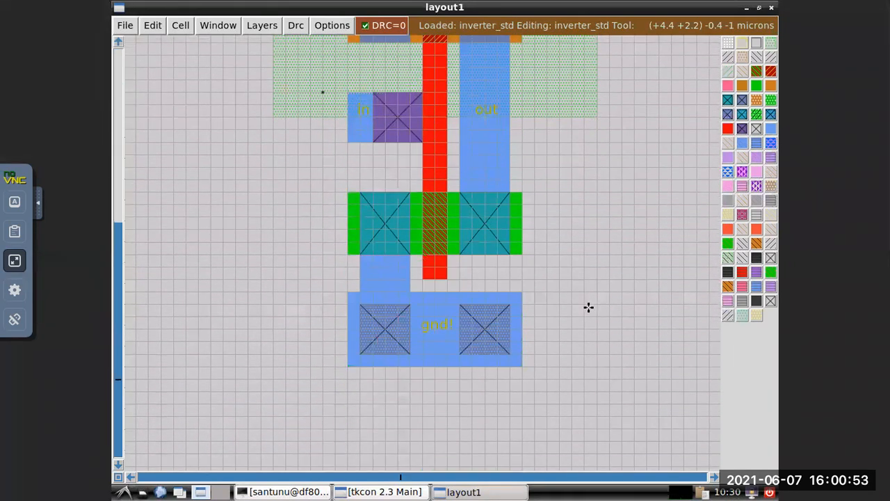
click(547, 365)
right_click(522, 294)
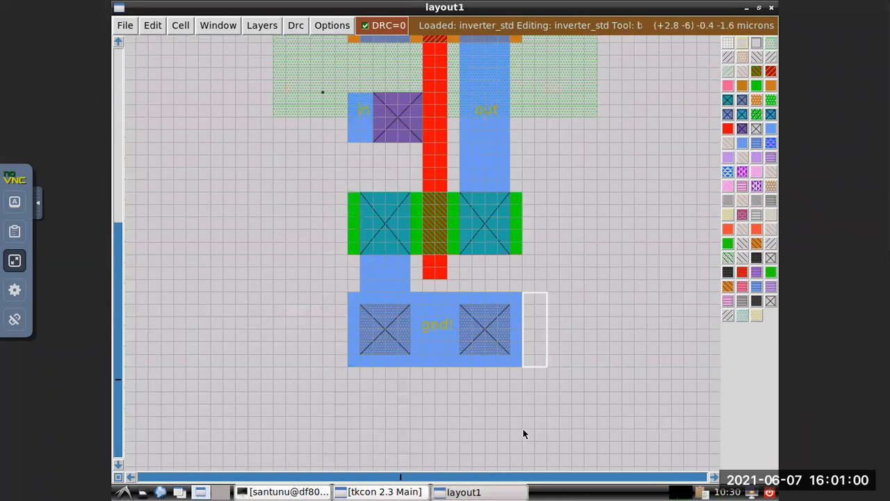
click(404, 492)
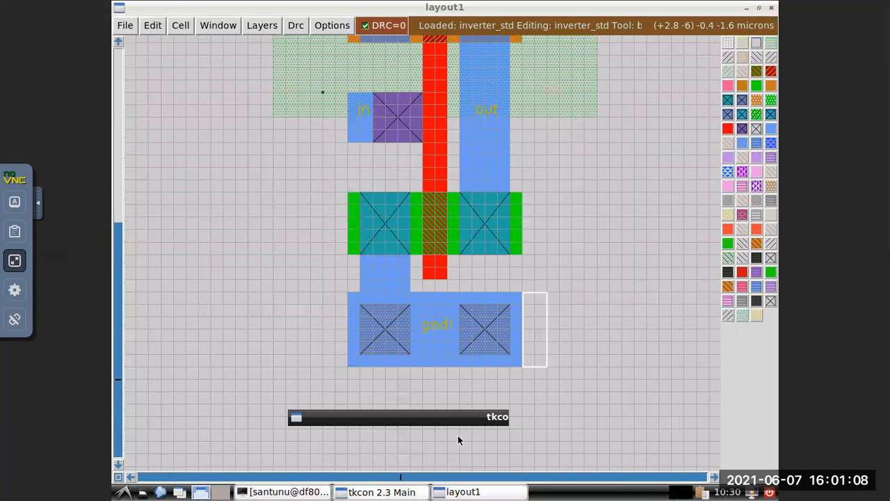
key(Up)
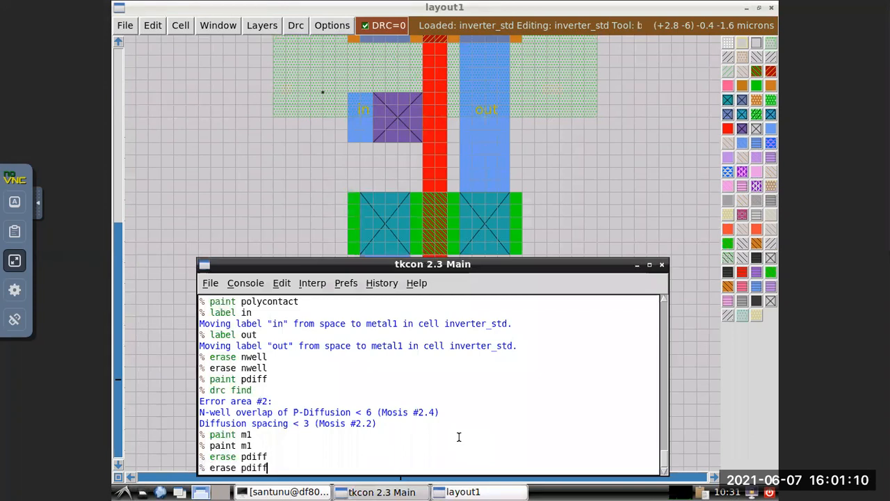
key(Up)
key(Return)
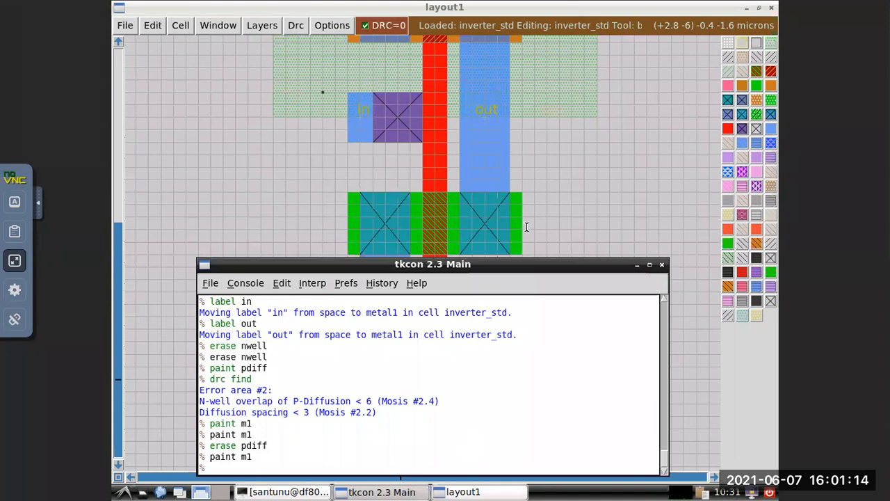
click(566, 198)
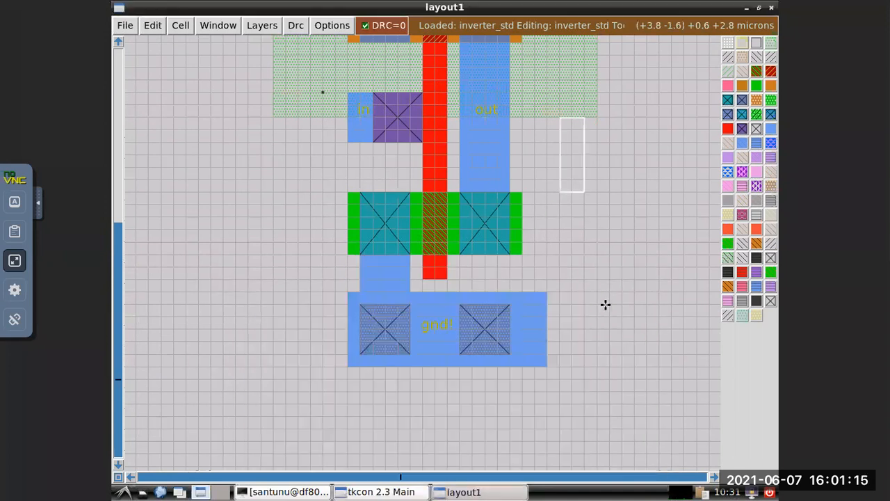
Extend the gnd! rail two grid squares to the left by painting m1 over its full height, and move the box clear of the layout.
click(322, 292)
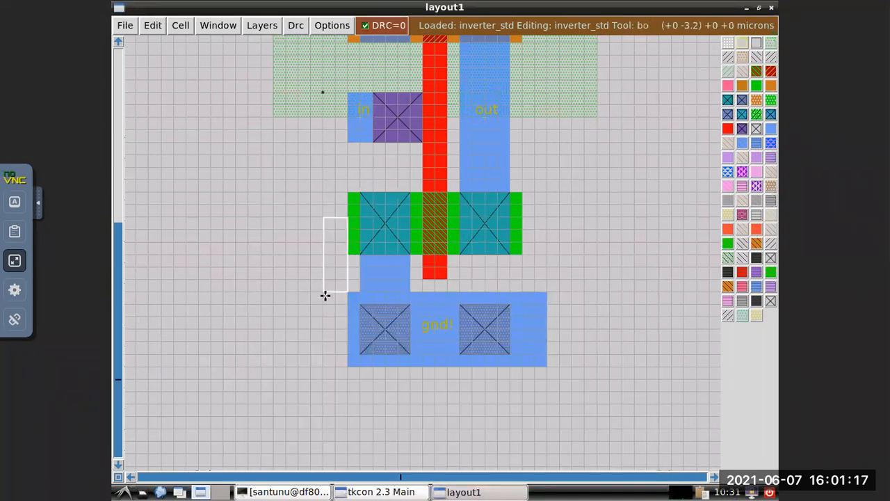
click(324, 366)
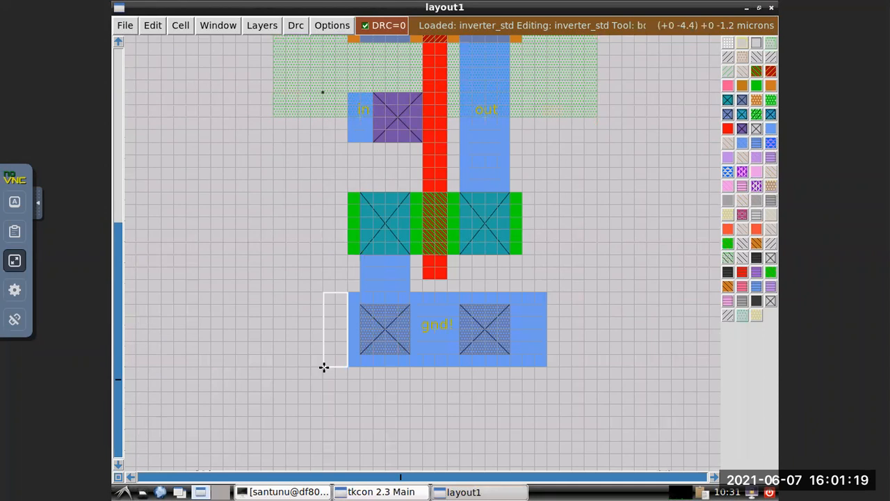
click(384, 494)
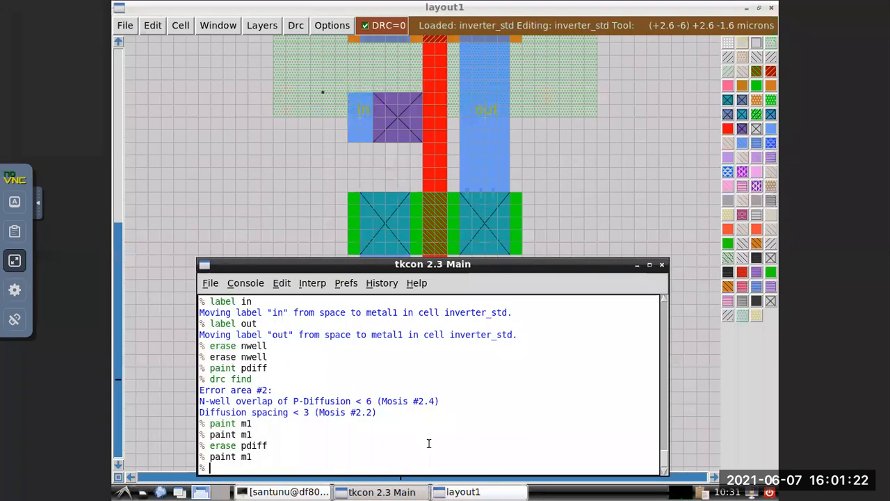
key(Up)
key(Return)
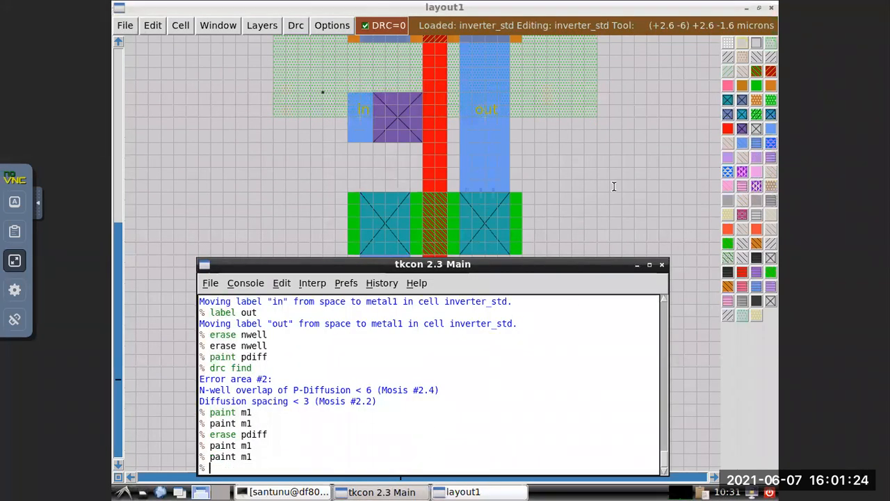
click(634, 180)
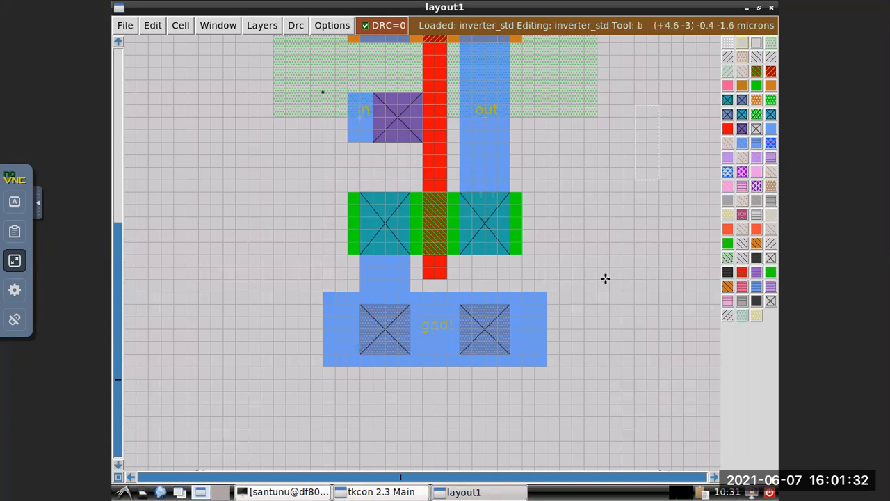
Examine the finished inverter between the vdd! and gnd! rails, including the nwell, both transistors and the in and out connections.
scroll(605, 279, up, 5)
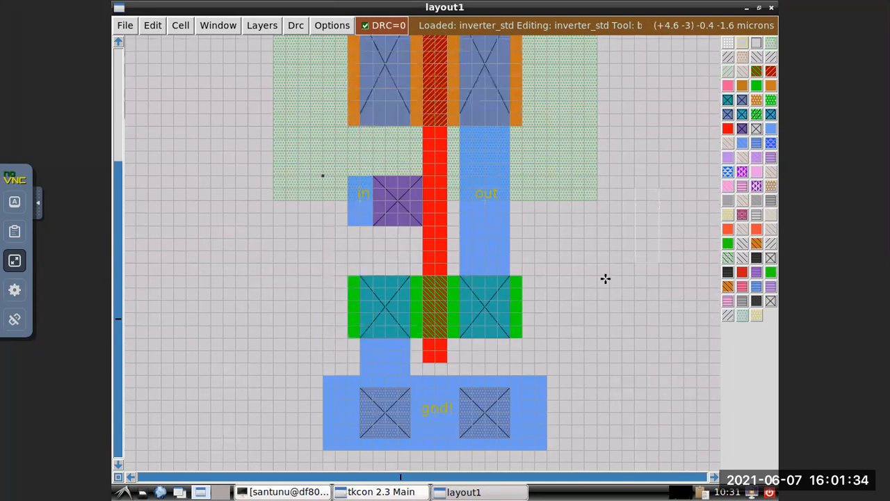
scroll(606, 278, up, 3)
scroll(605, 278, down, 3)
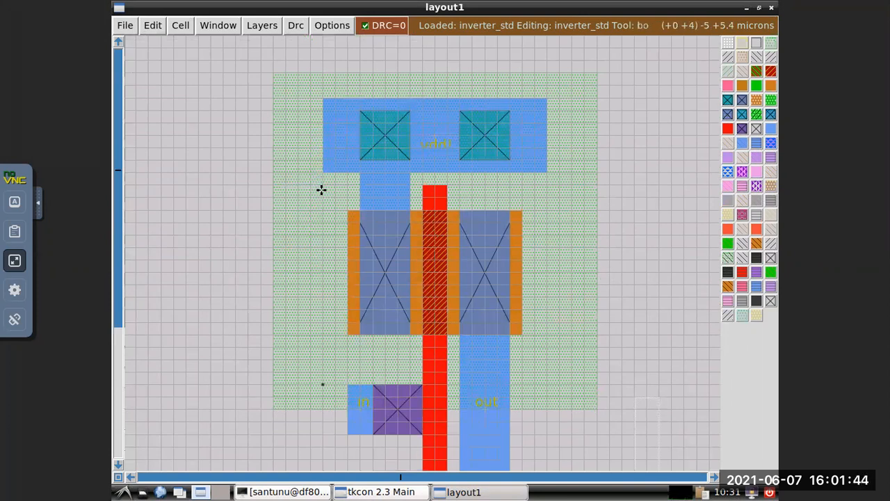
scroll(324, 330, down, 1)
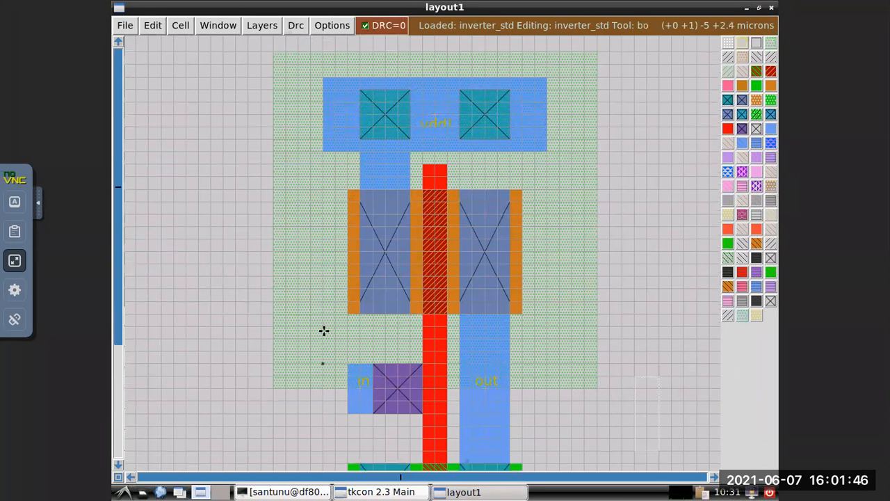
scroll(325, 188, down, 3)
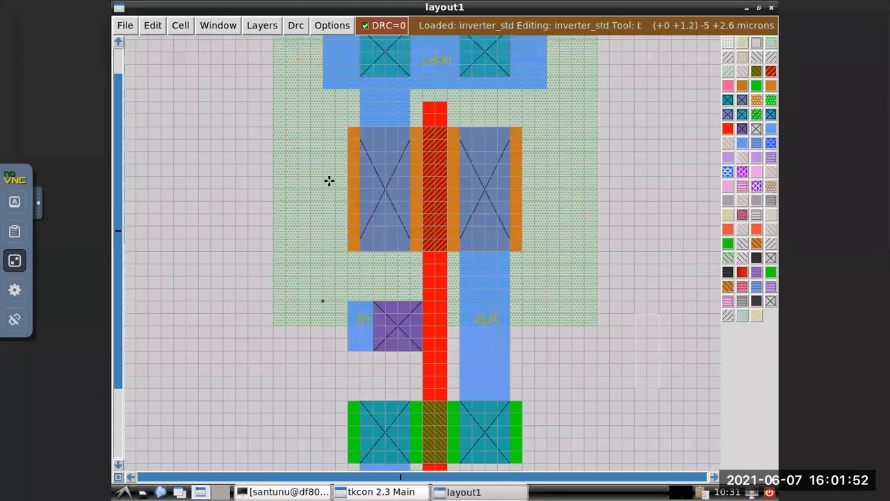
scroll(329, 180, up, 2)
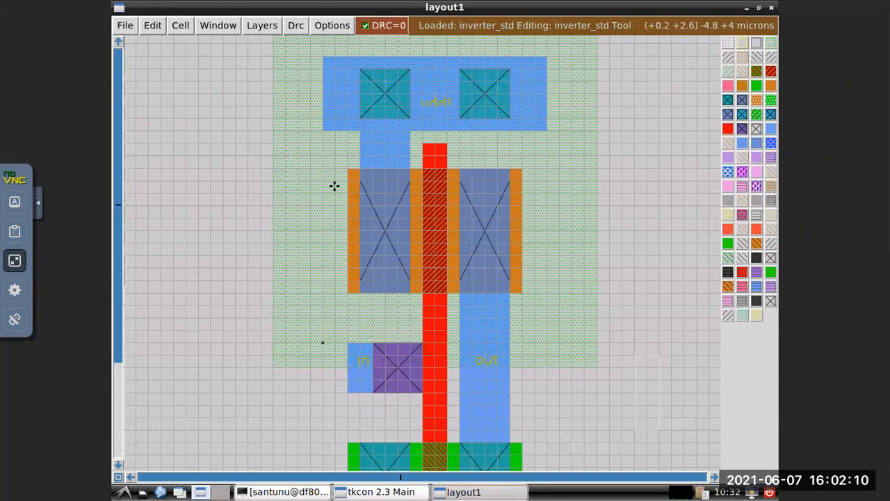
scroll(335, 186, down, 10)
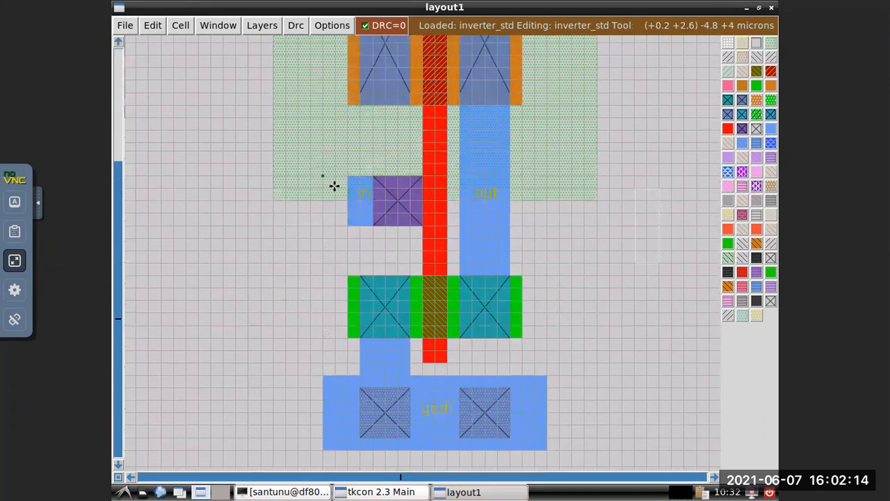
scroll(335, 186, up, 10)
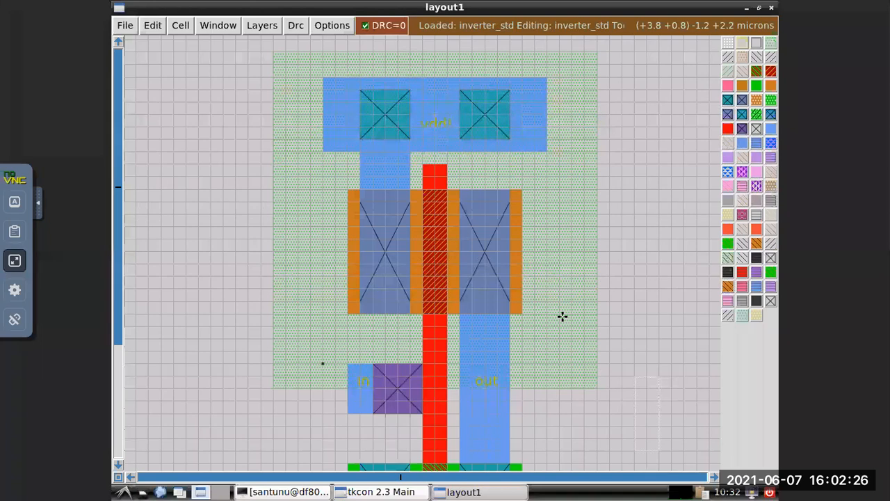
scroll(562, 317, down, 1)
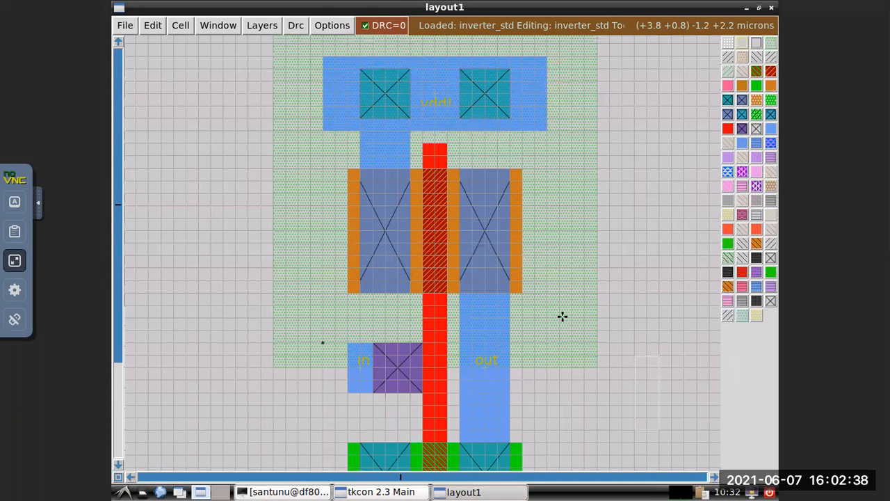
scroll(562, 316, down, 5)
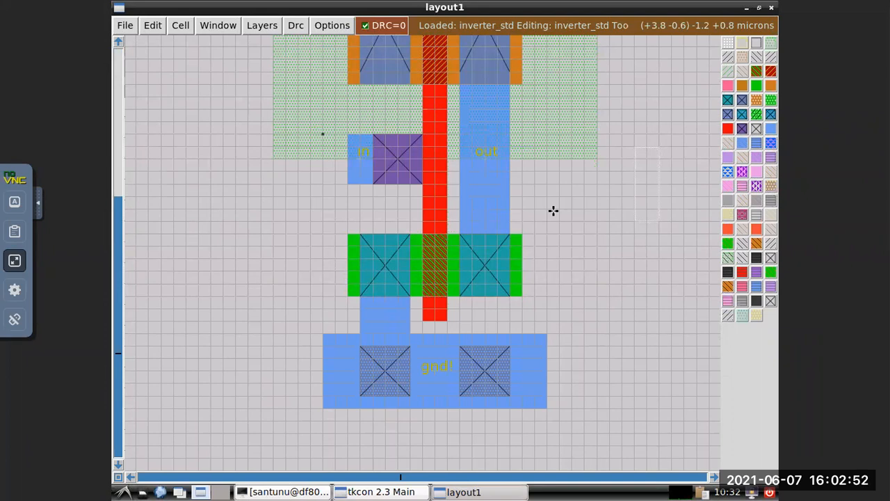
scroll(553, 210, down, 5)
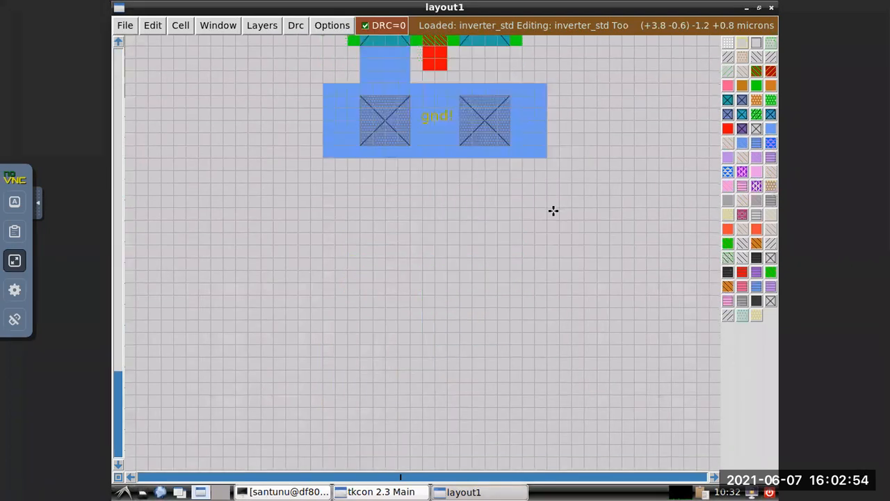
scroll(553, 210, up, 6)
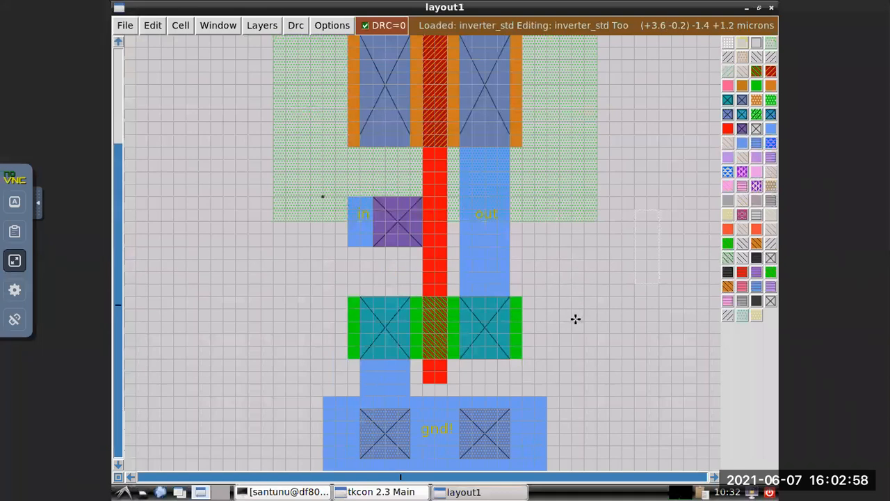
scroll(571, 317, down, 1)
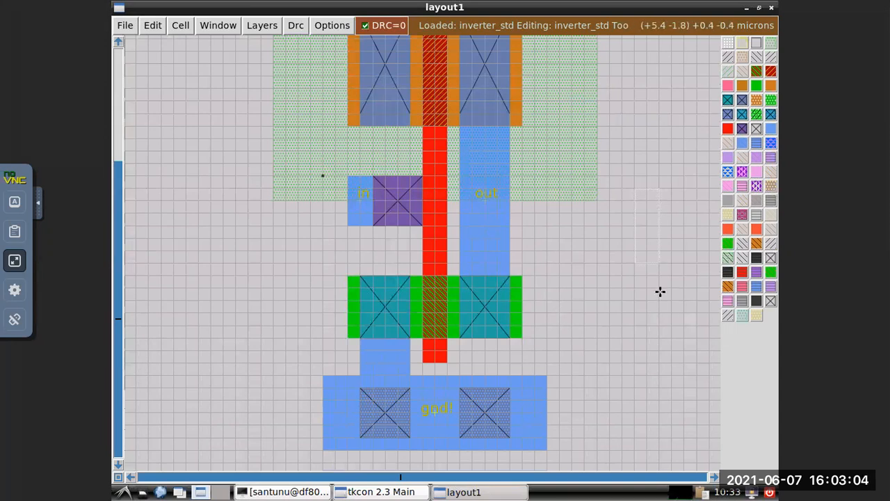
View the whole cell, place the box at the vdd! rail's upper-left corner and inspect the layout down to the gnd! rail.
key(z)
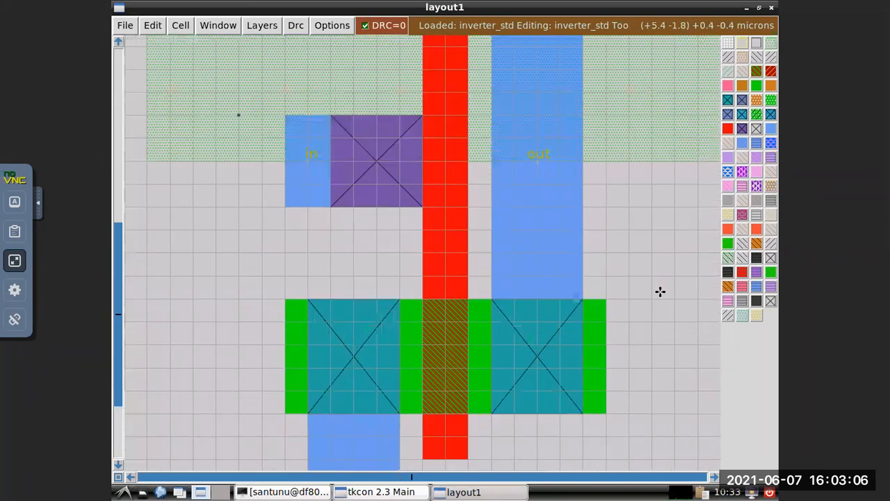
key(shift+z)
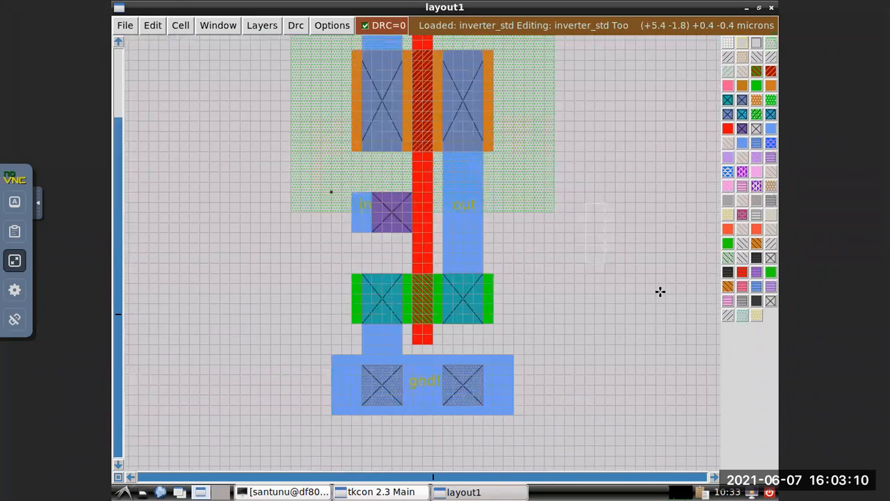
key(shift+z)
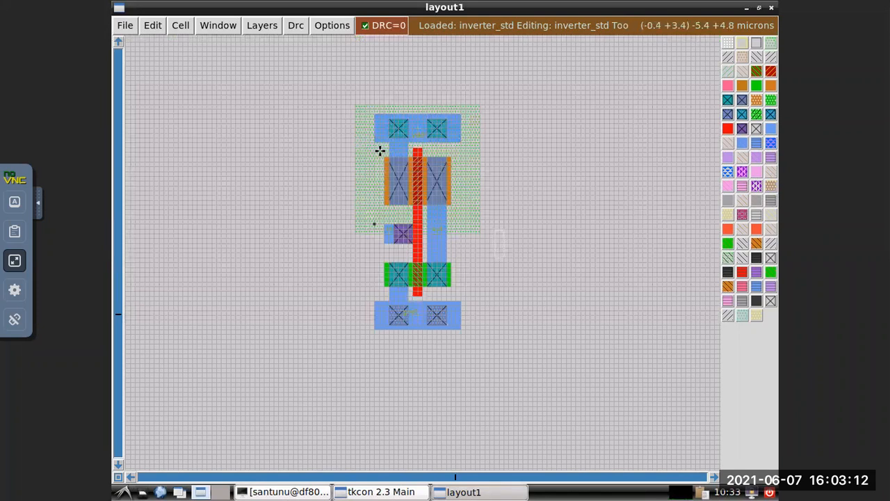
scroll(404, 188, up, 1)
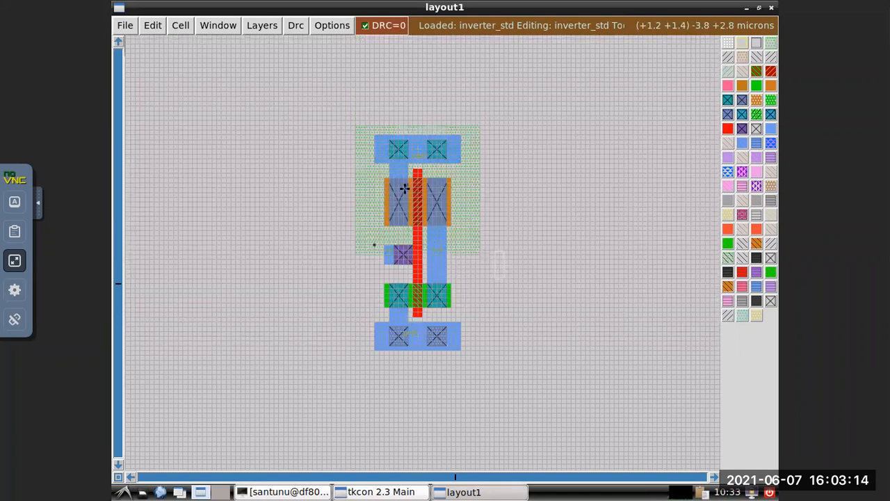
scroll(466, 198, up, 1)
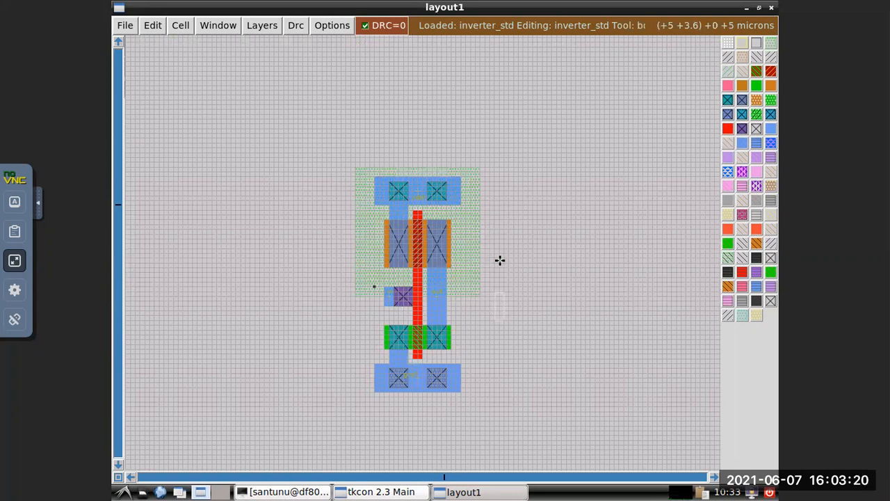
key(z)
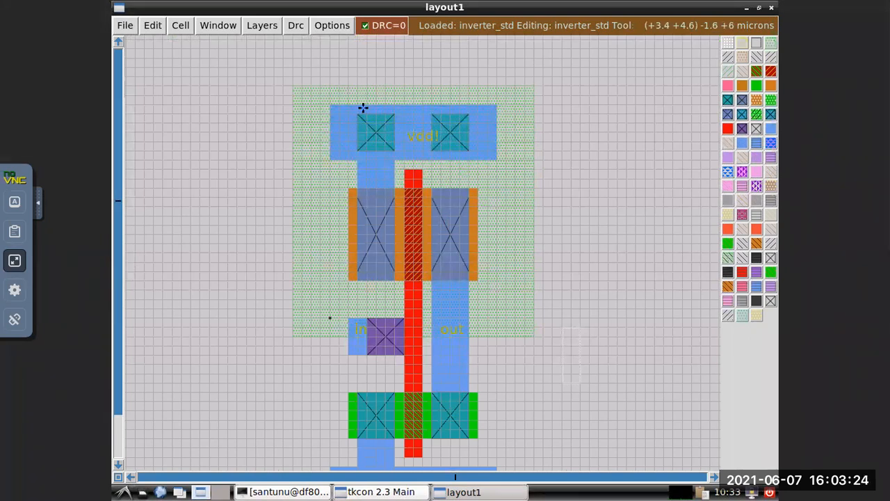
click(328, 104)
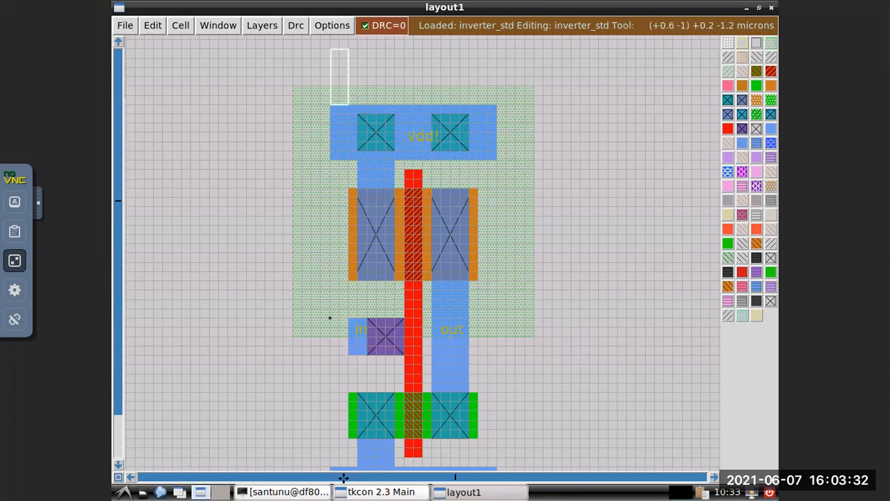
scroll(496, 371, down, 3)
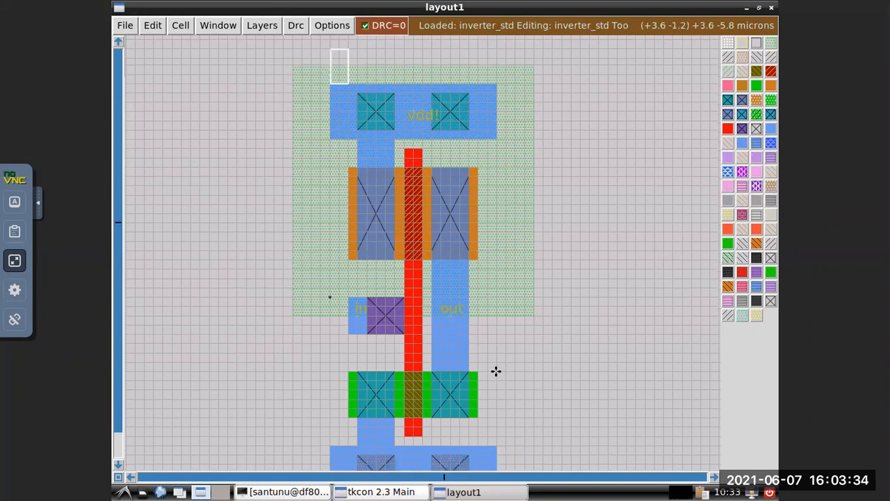
scroll(495, 371, down, 2)
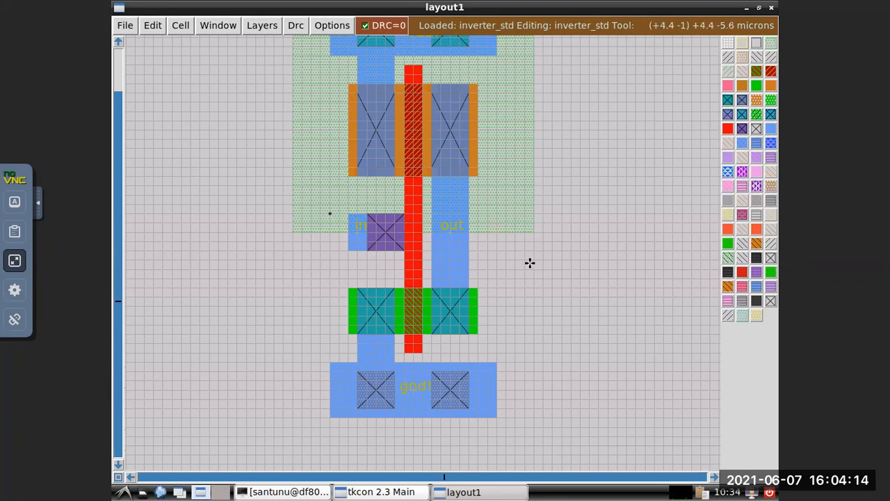
scroll(530, 263, down, 3)
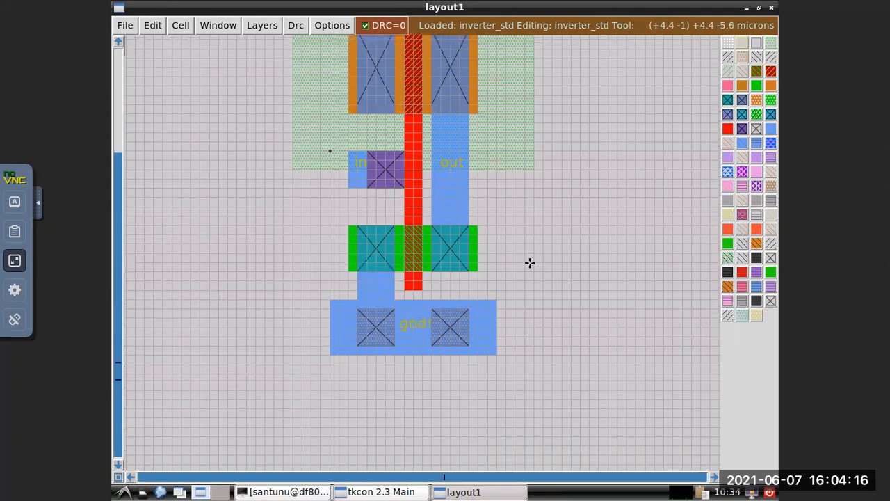
Inspect the inverter from the vdd! rail to the gnd! rail, placing the box at the vdd! rail's left edge.
scroll(530, 263, up, 8)
scroll(530, 263, up, 8)
scroll(530, 263, down, 4)
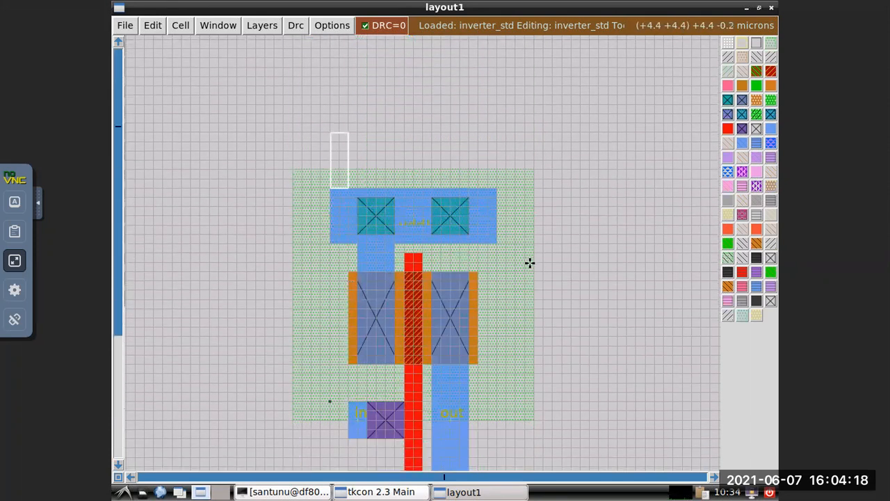
scroll(530, 263, down, 2)
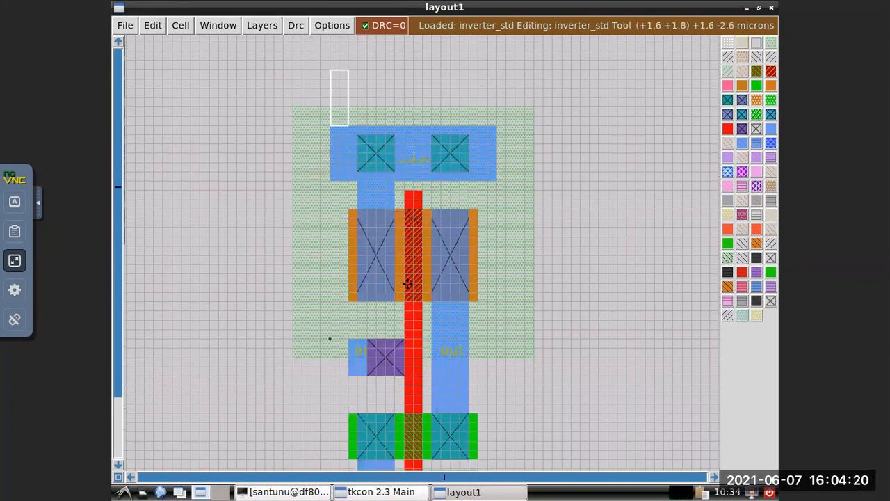
scroll(511, 263, down, 2)
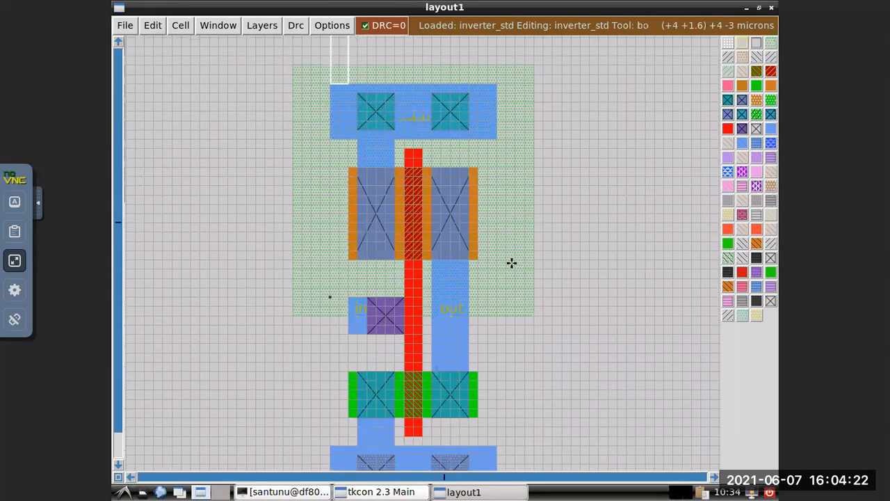
click(329, 111)
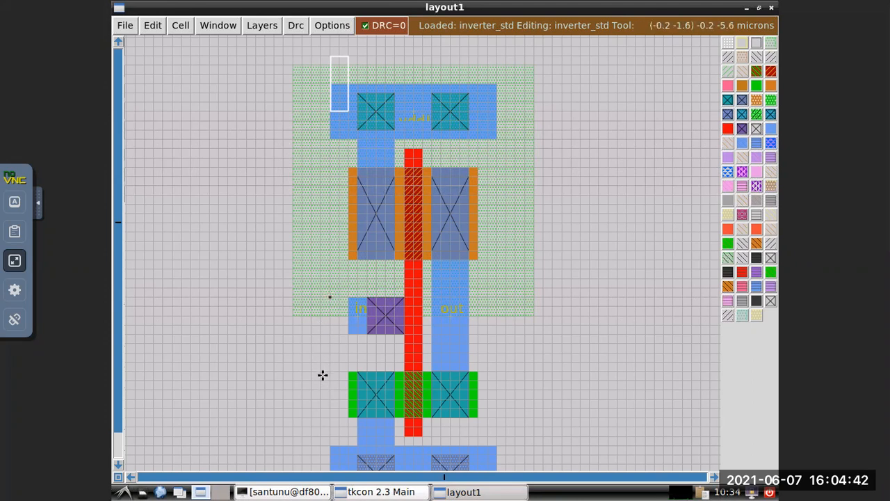
scroll(322, 375, down, 1)
scroll(322, 374, down, 3)
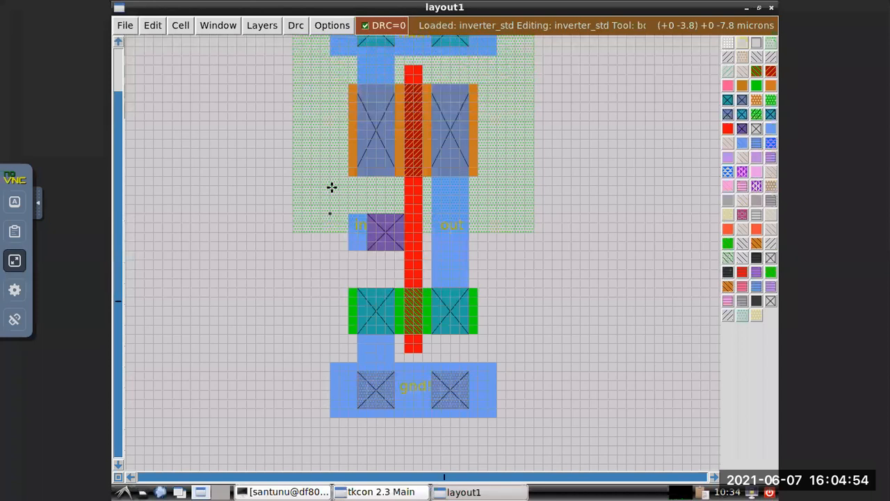
scroll(323, 202, up, 4)
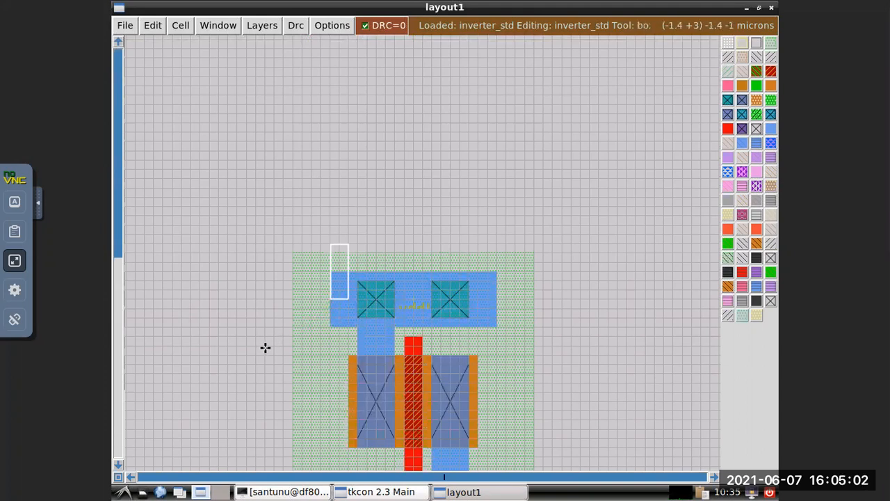
Move the box off the layout, place it beside the vdd! label, and compare the transistors and connections between both rails.
click(553, 188)
scroll(426, 261, down, 5)
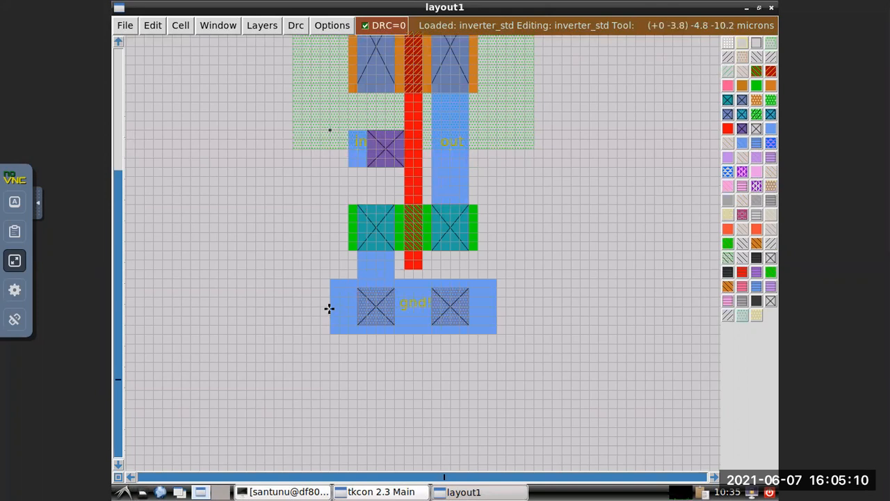
scroll(310, 281, up, 5)
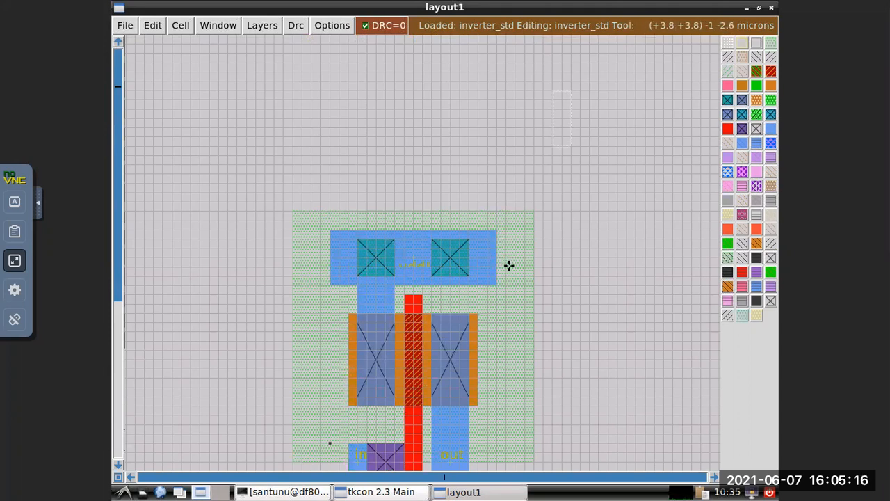
click(422, 267)
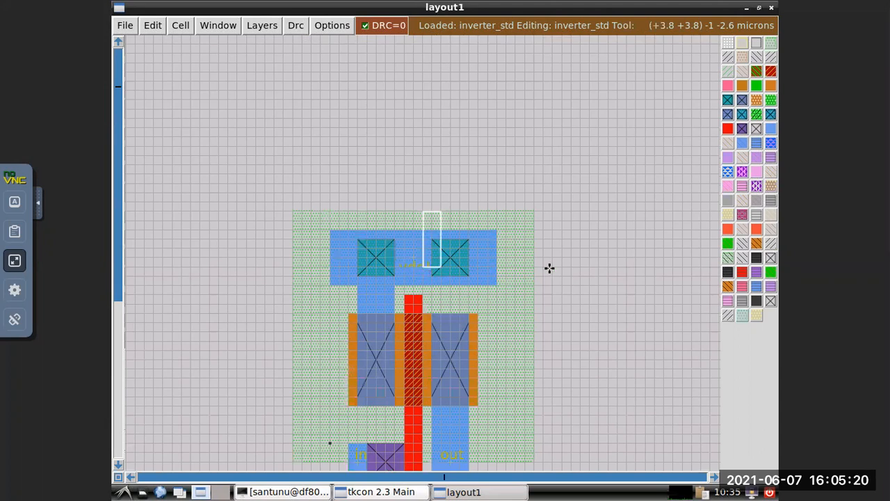
scroll(553, 267, down, 5)
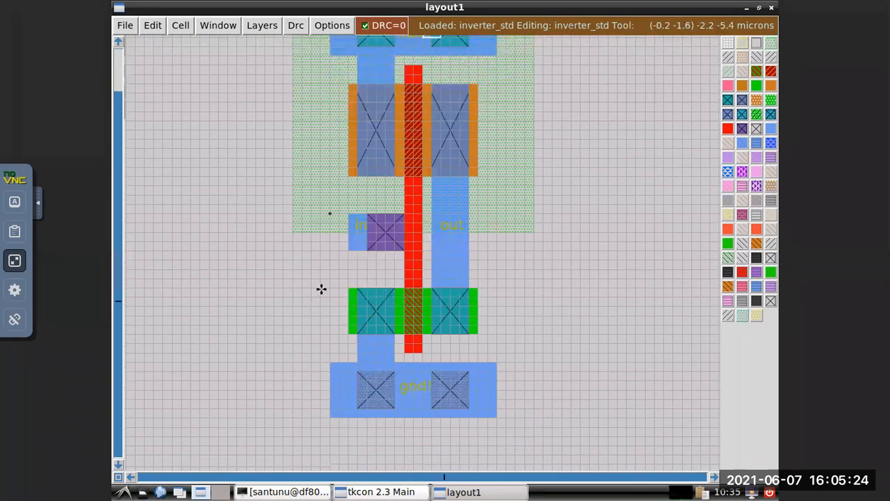
scroll(324, 285, up, 3)
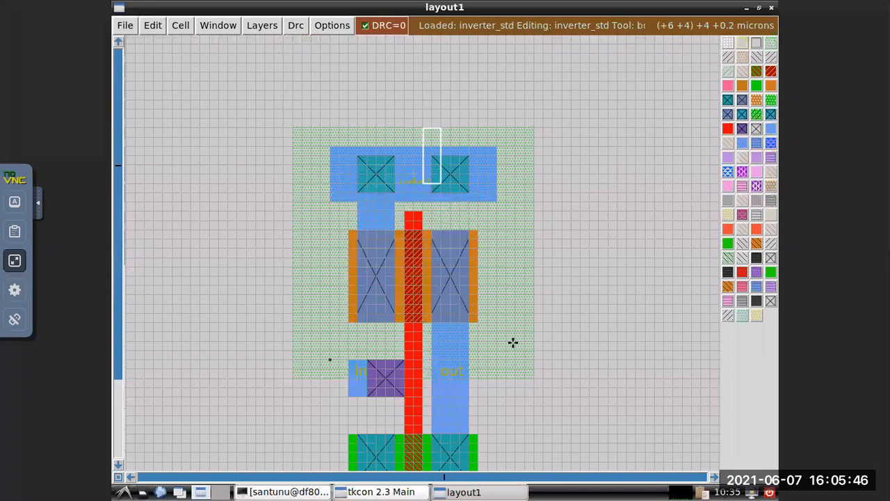
scroll(452, 356, down, 1)
scroll(489, 307, down, 4)
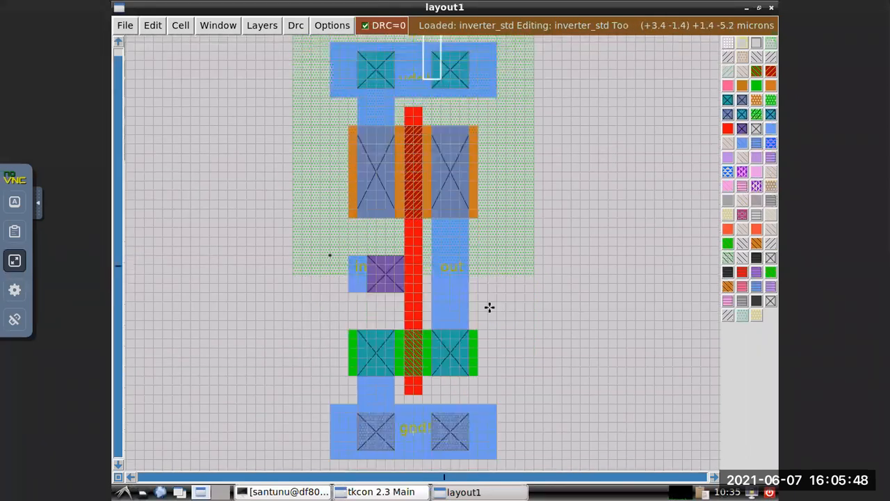
scroll(490, 315, down, 1)
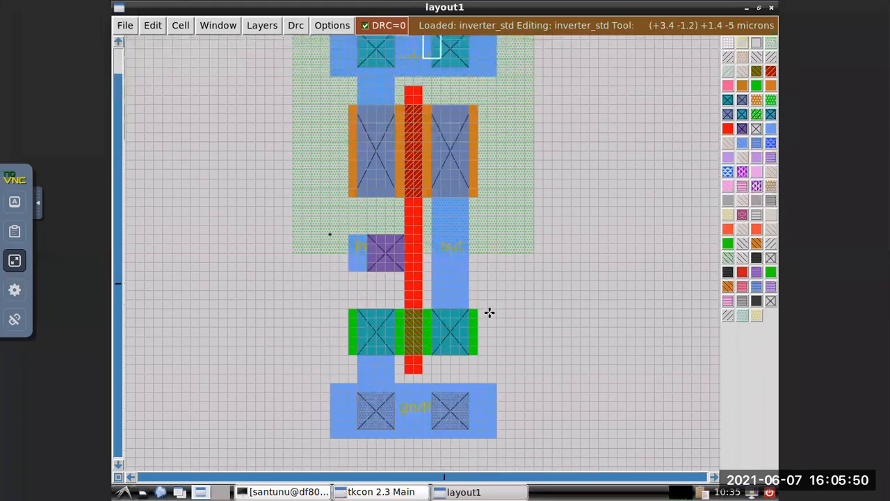
scroll(489, 313, down, 3)
scroll(490, 313, up, 10)
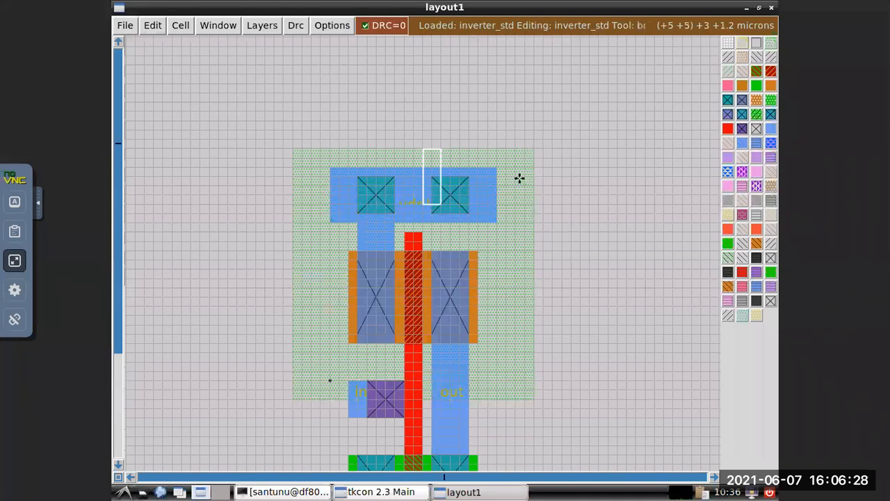
scroll(520, 179, down, 4)
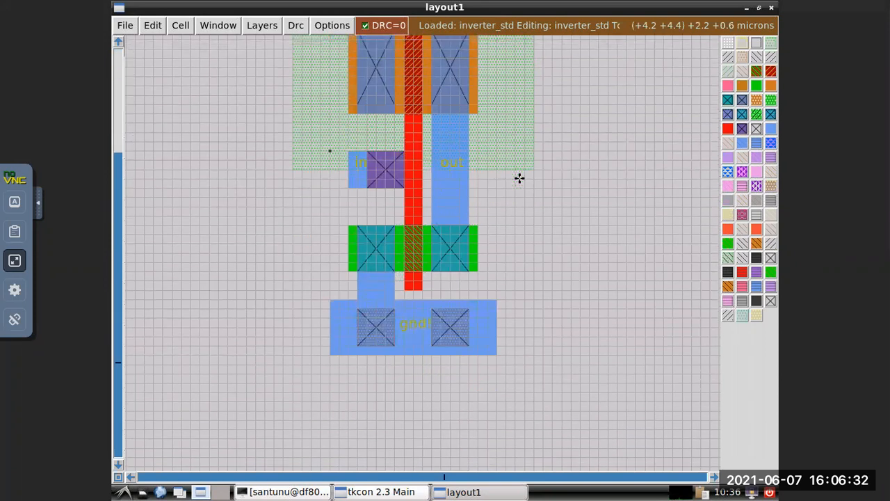
scroll(520, 178, up, 3)
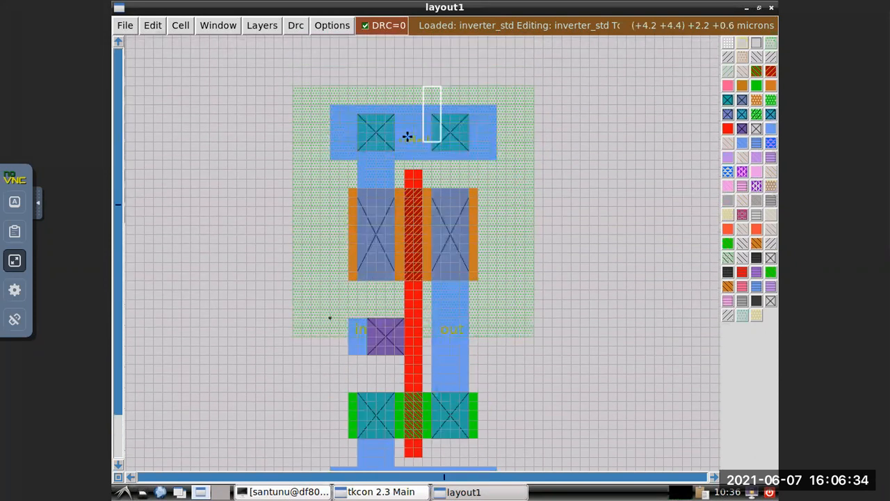
Point out the vdd! label with the box, move the box clear of the nwell and review the cell down to gnd!
click(418, 134)
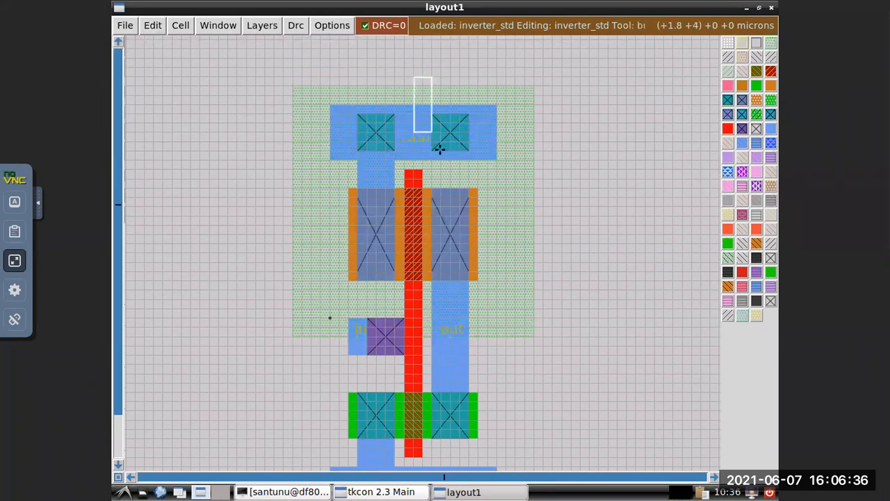
click(543, 142)
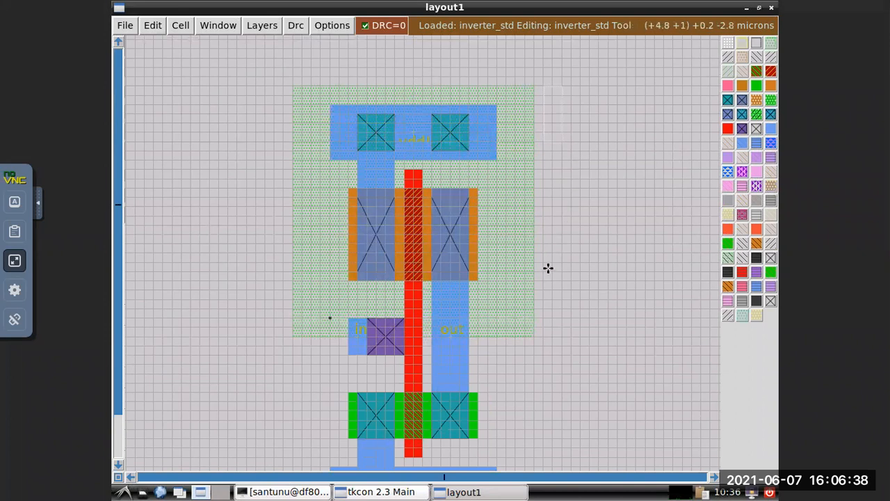
scroll(549, 268, down, 1)
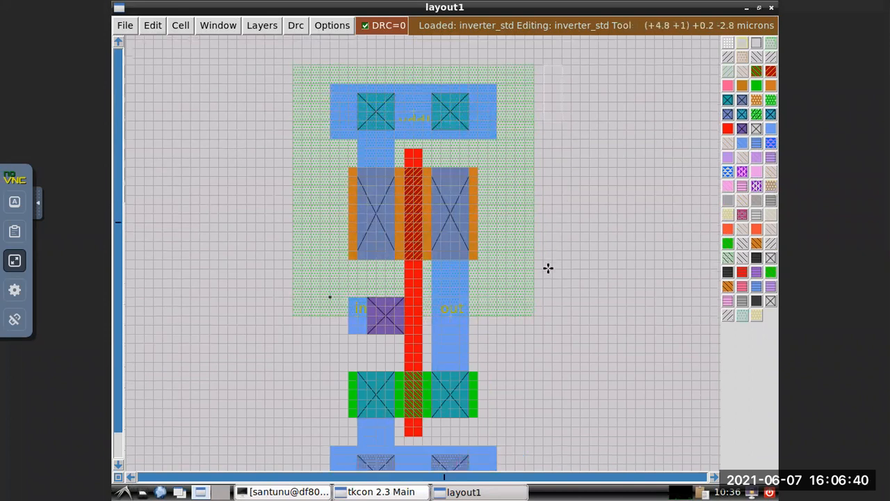
scroll(548, 268, down, 3)
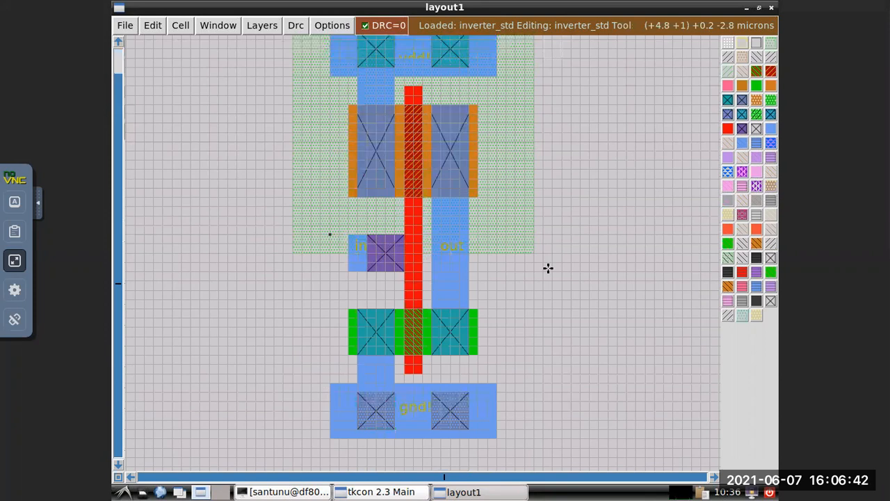
scroll(549, 268, down, 3)
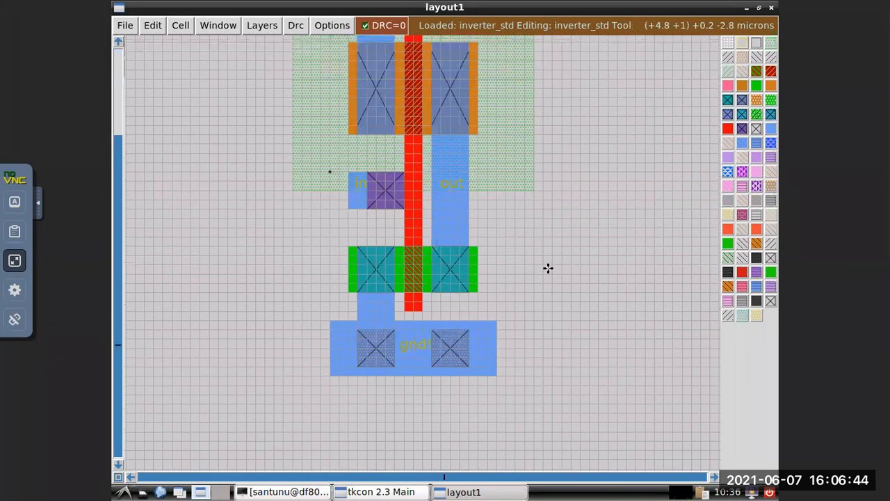
scroll(548, 268, up, 6)
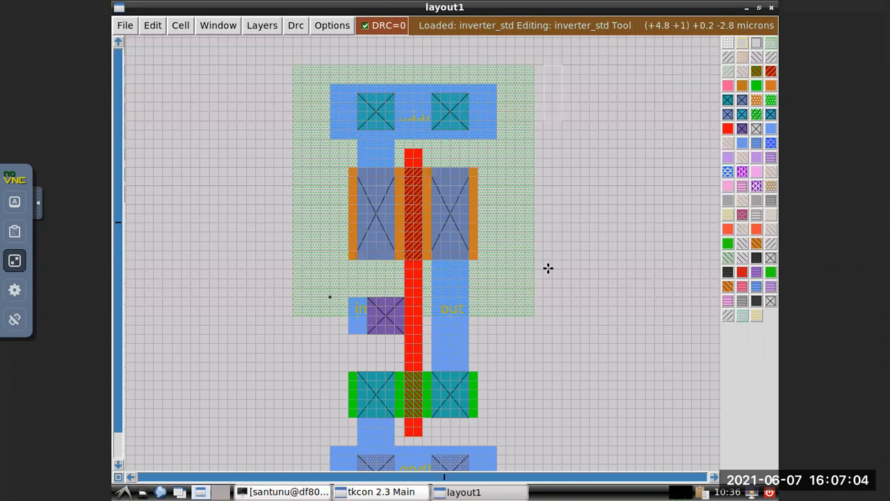
scroll(548, 267, down, 5)
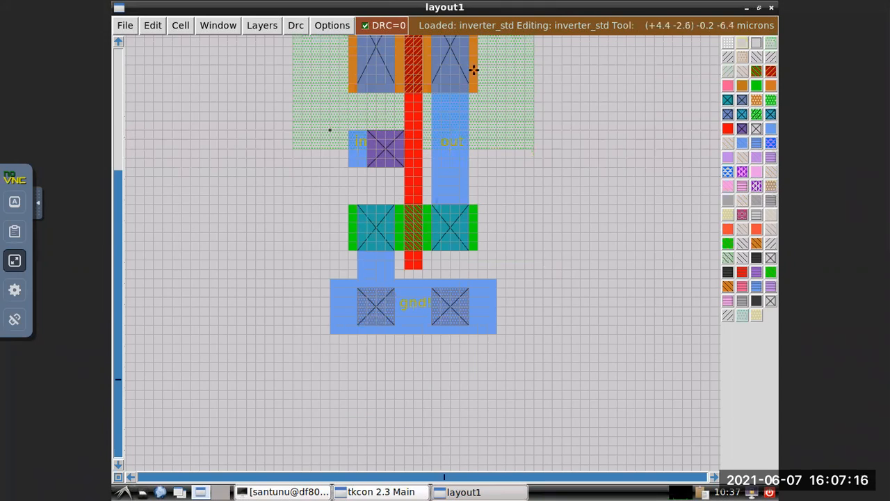
scroll(510, 212, up, 1)
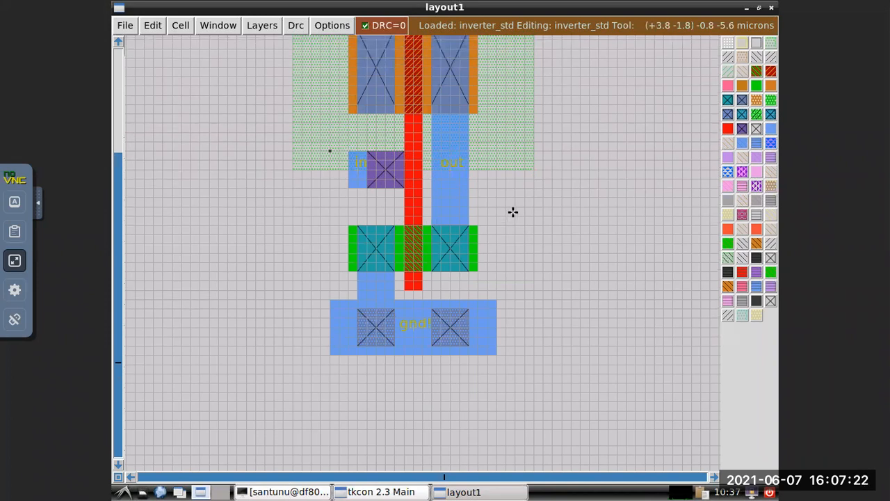
scroll(512, 212, up, 20)
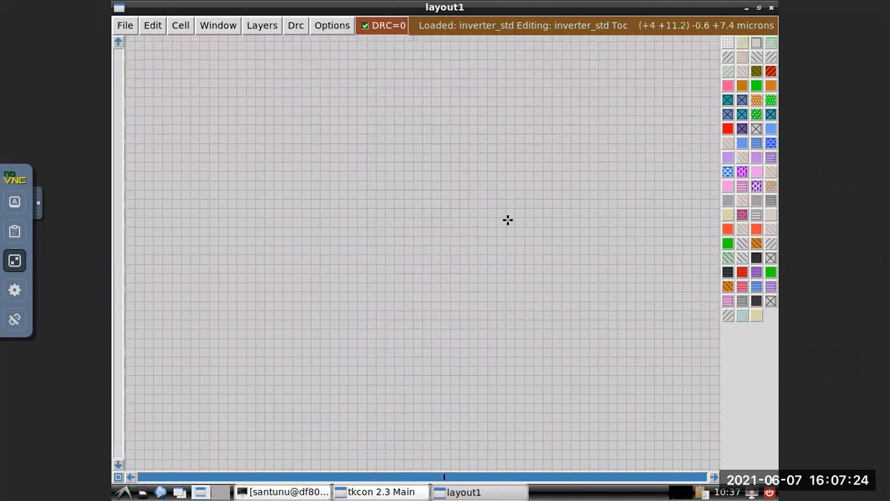
scroll(469, 237, up, 3)
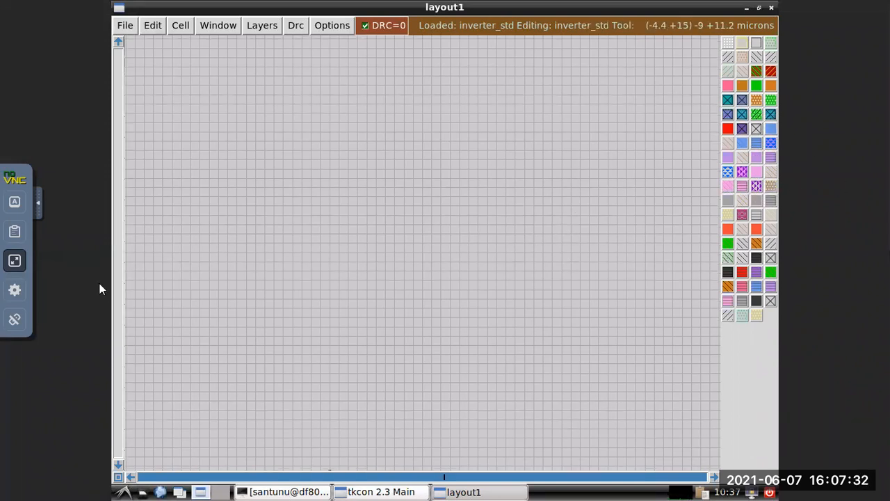
Take the remote desktop session out of full-screen mode and leave its settings closed.
click(15, 260)
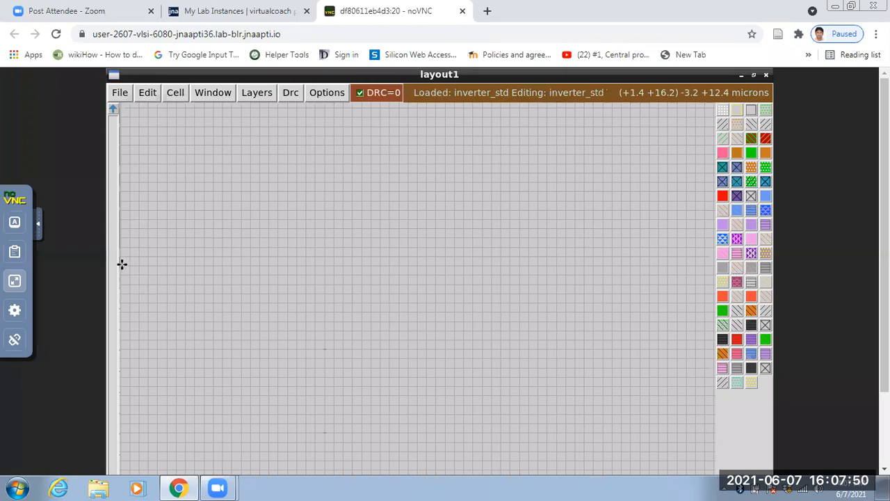
scroll(222, 350, down, 2)
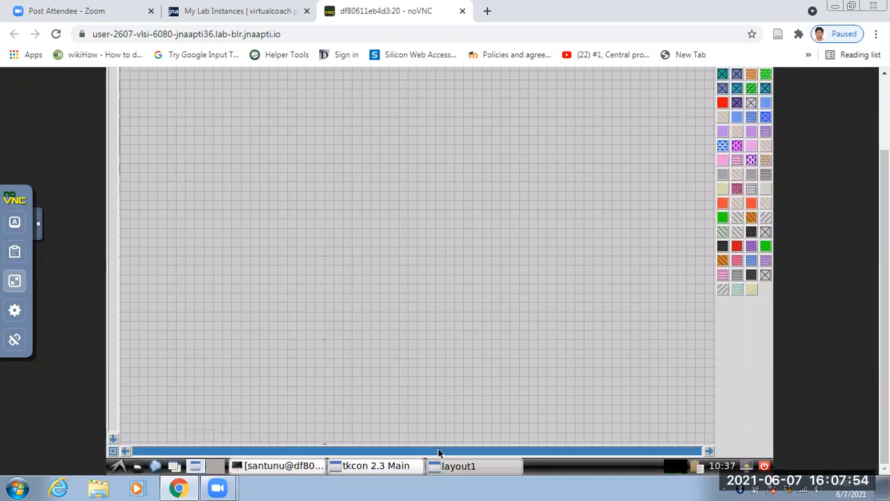
click(15, 281)
click(15, 286)
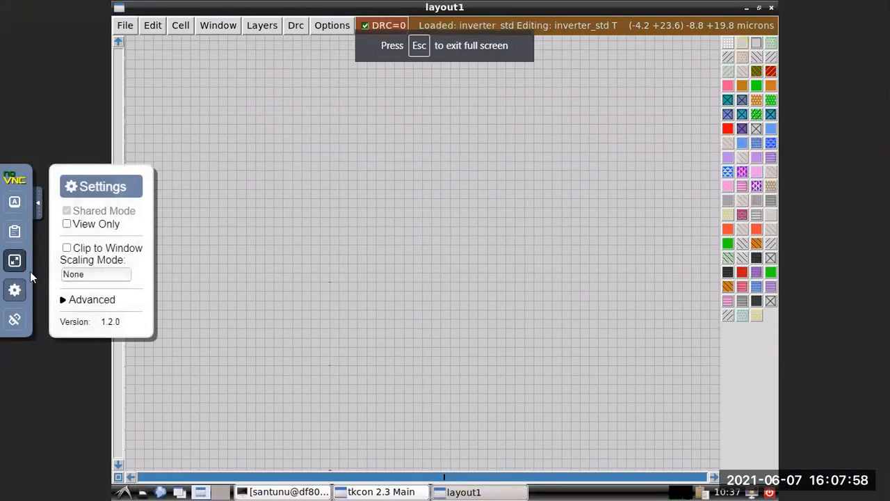
click(15, 262)
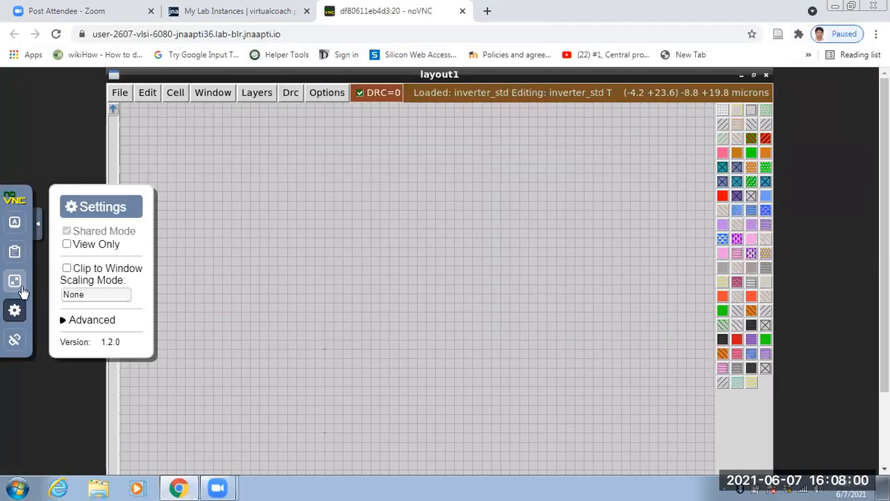
click(17, 310)
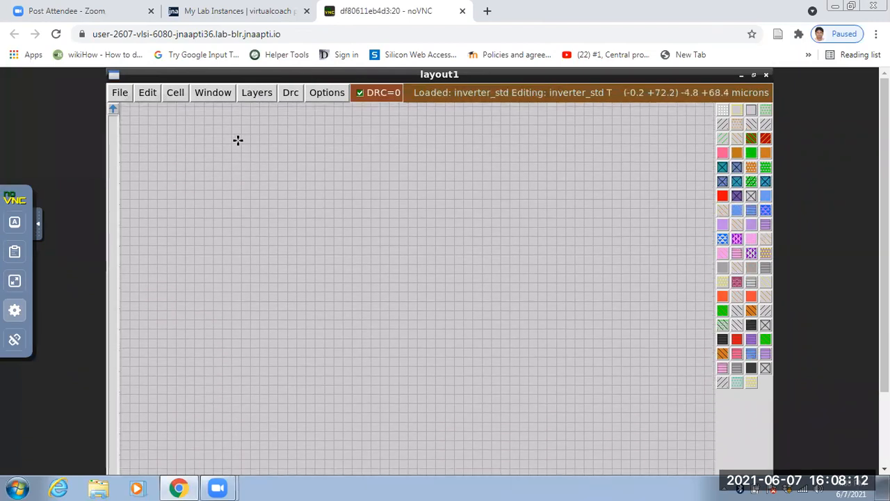
Save the inverter_std cell with the autowrite option and close the layout window.
click(122, 96)
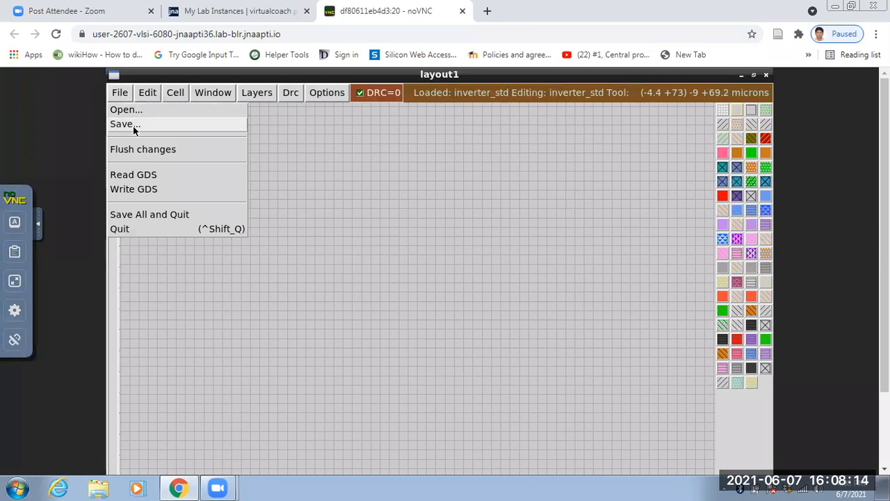
click(133, 125)
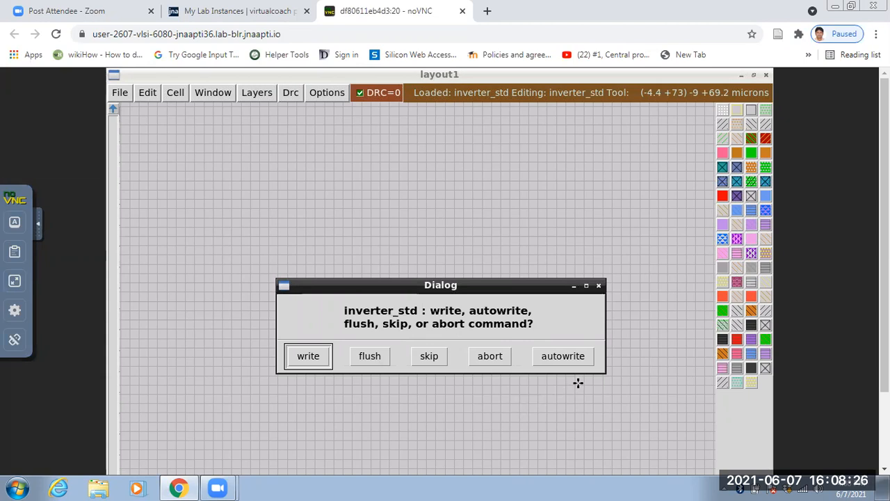
click(574, 360)
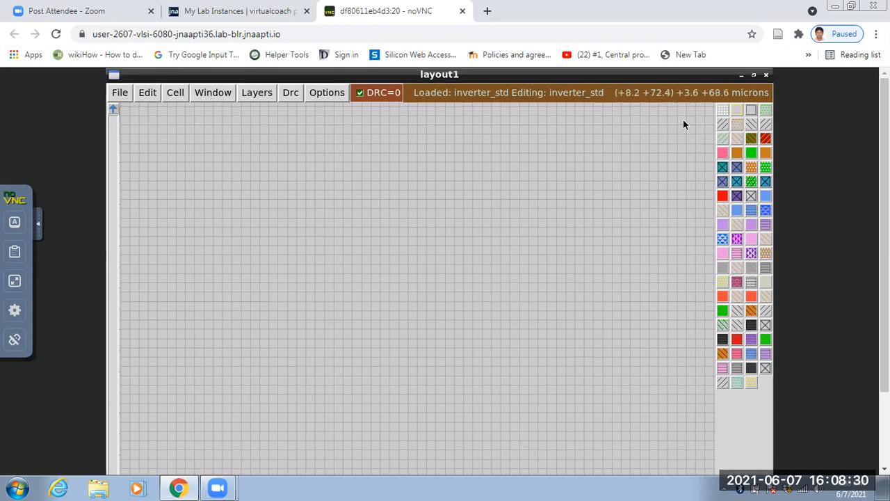
click(766, 74)
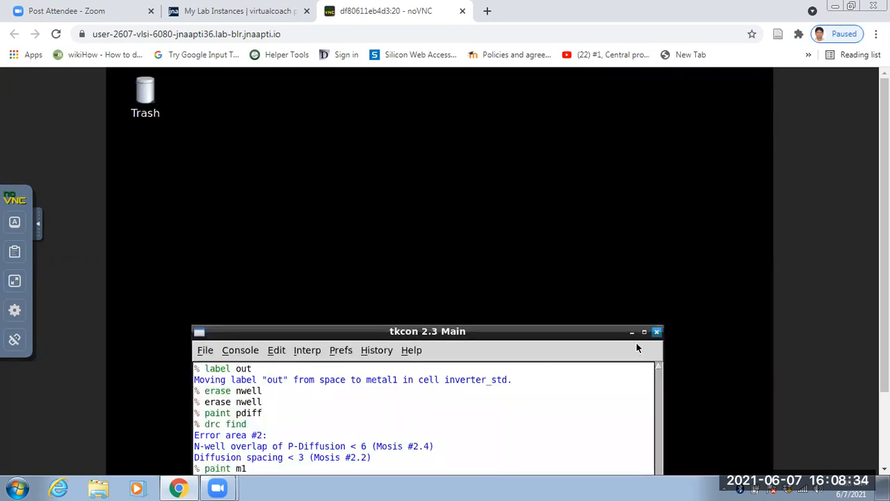
Close the tkcon console and relaunch Magic from the terminal with magic -d xr -T /project2020/eda/technology/scn4m_subm/tech/SCN4M_SUBM.20.tech.
click(656, 331)
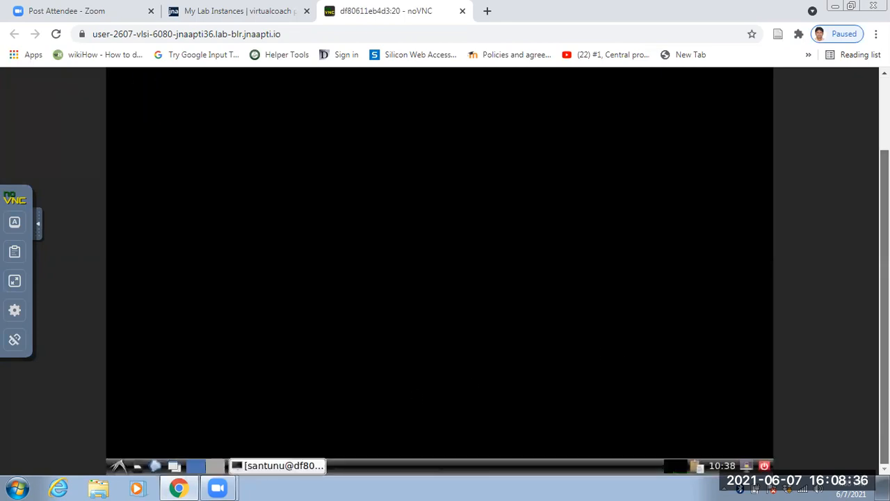
click(313, 467)
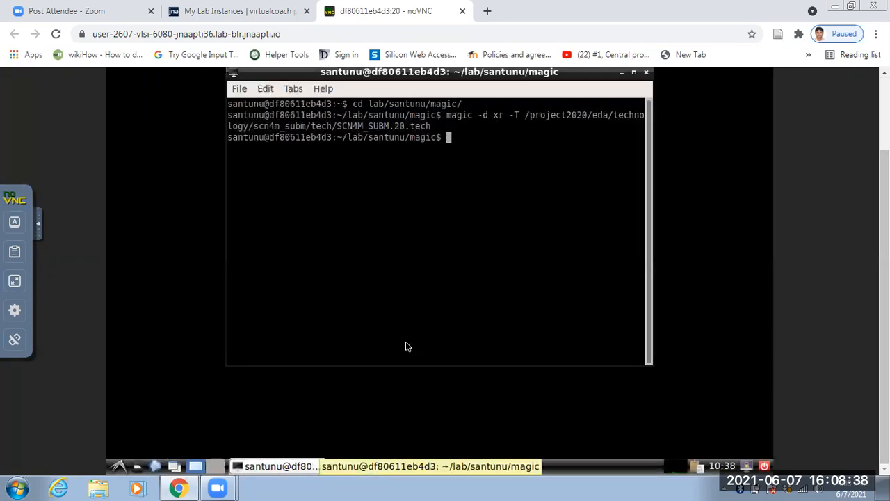
key(Up)
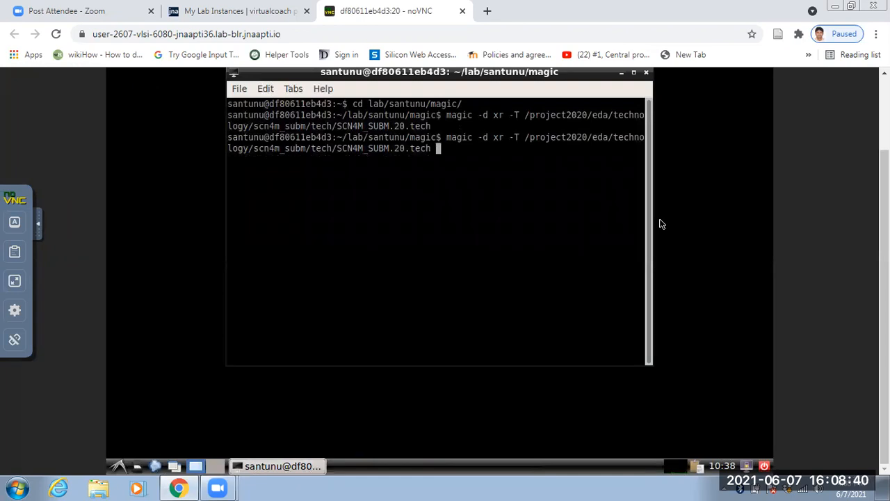
key(Return)
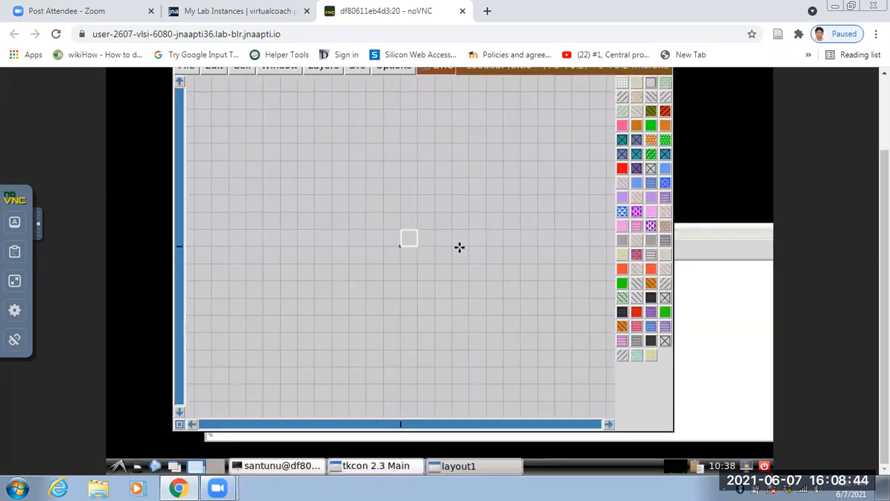
Open the saved inverter_std.mag cell in the new layout window and maximize that window.
click(186, 66)
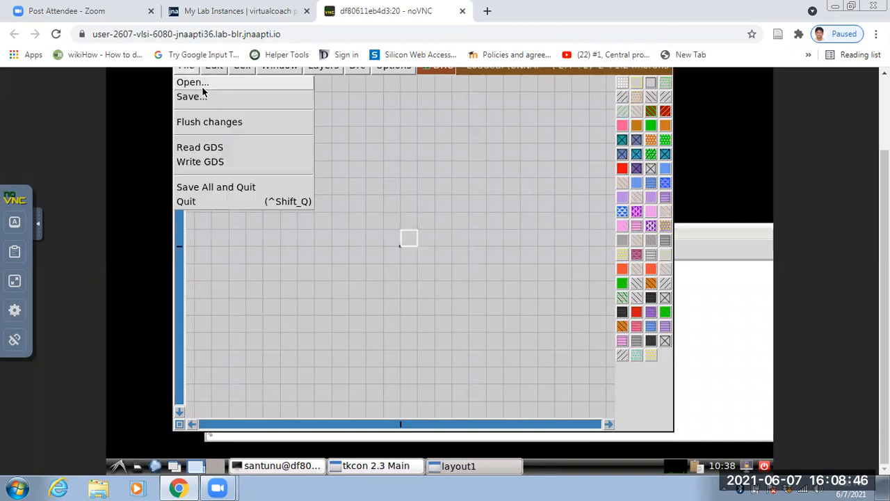
click(197, 83)
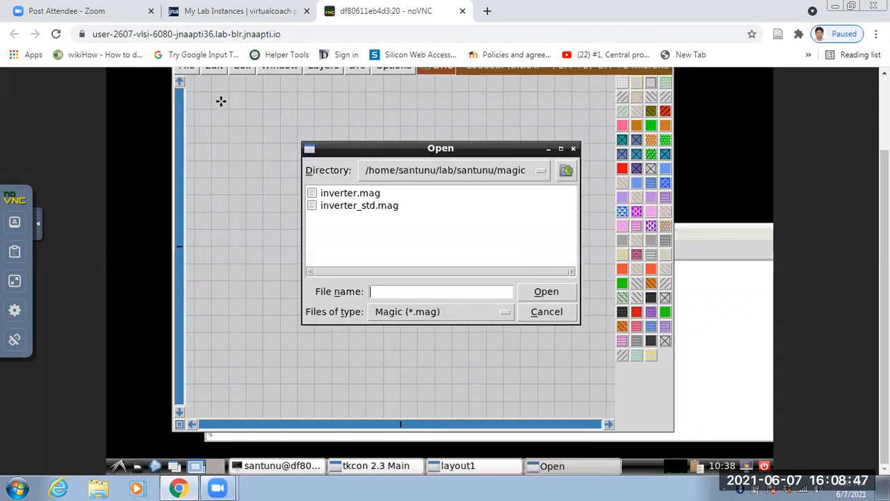
click(378, 206)
click(537, 292)
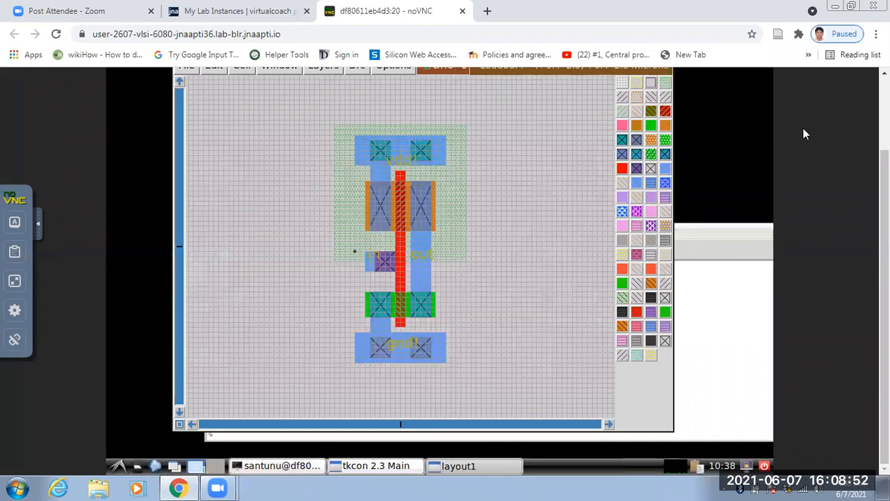
scroll(807, 136, up, 1)
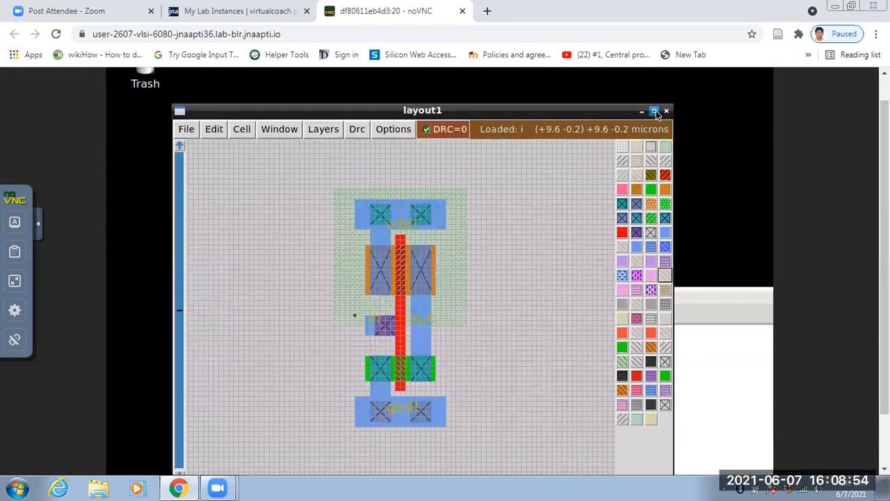
click(655, 113)
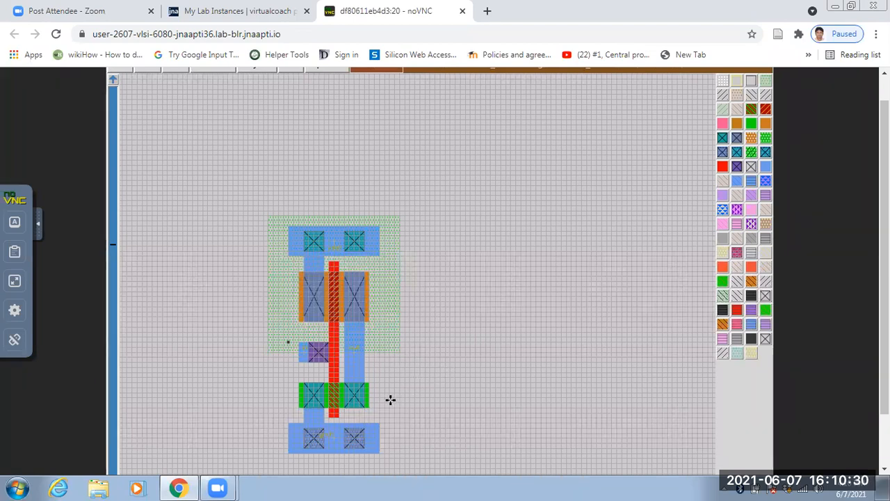
scroll(357, 415, down, 2)
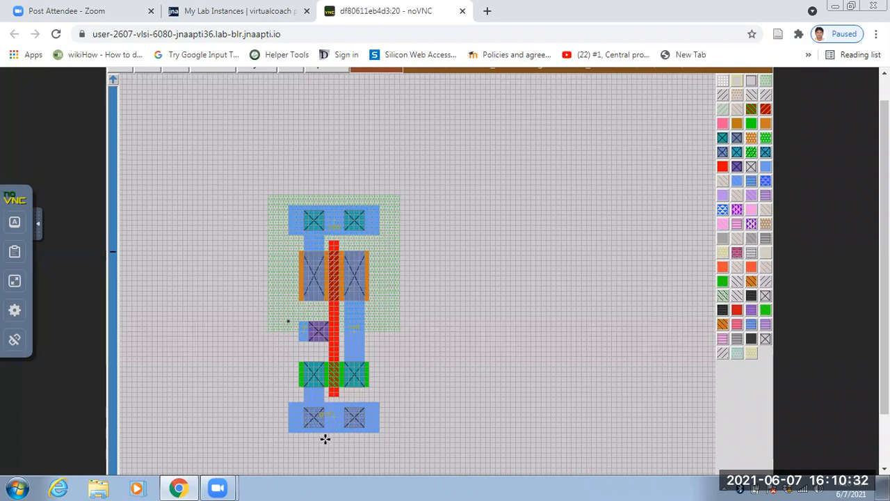
scroll(331, 388, up, 4)
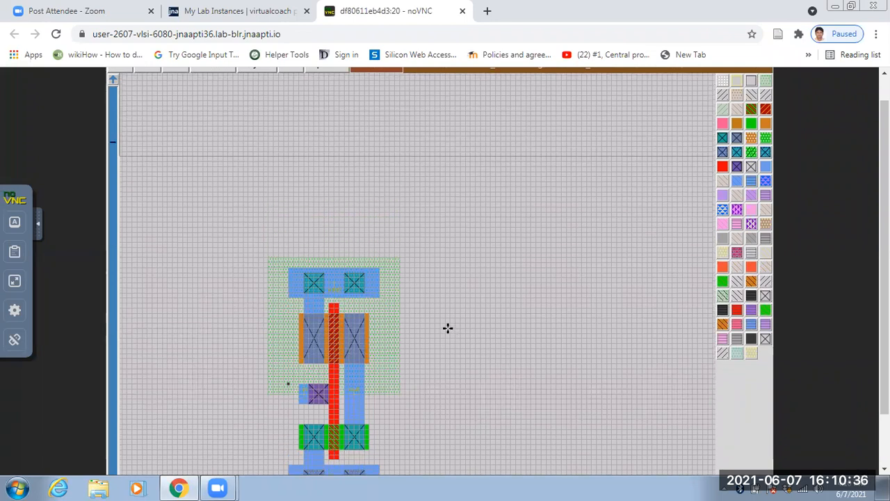
scroll(447, 327, down, 14)
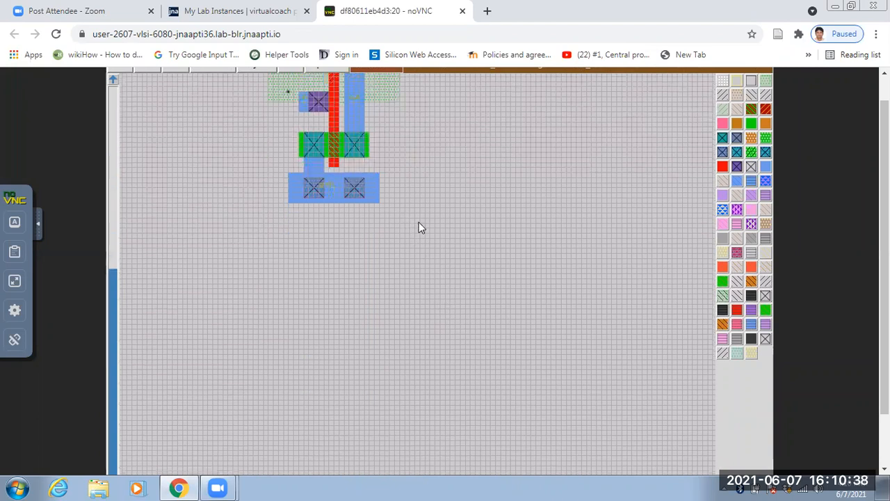
scroll(417, 220, up, 5)
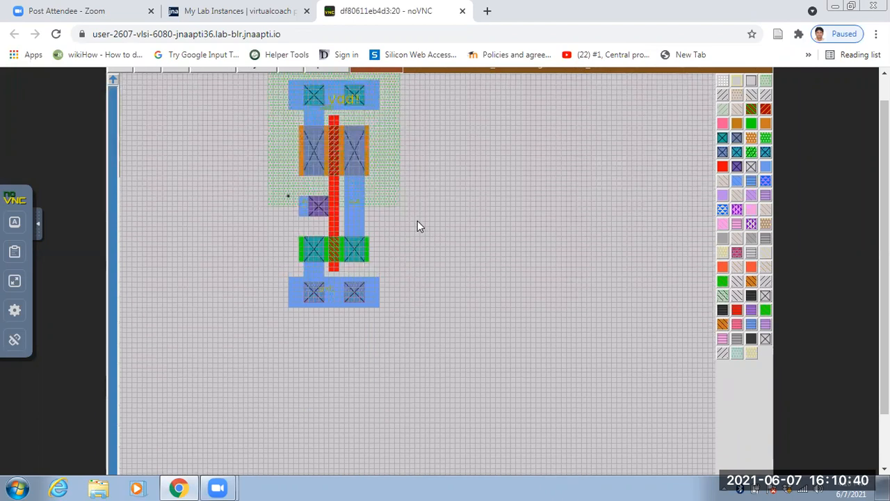
scroll(417, 221, up, 2)
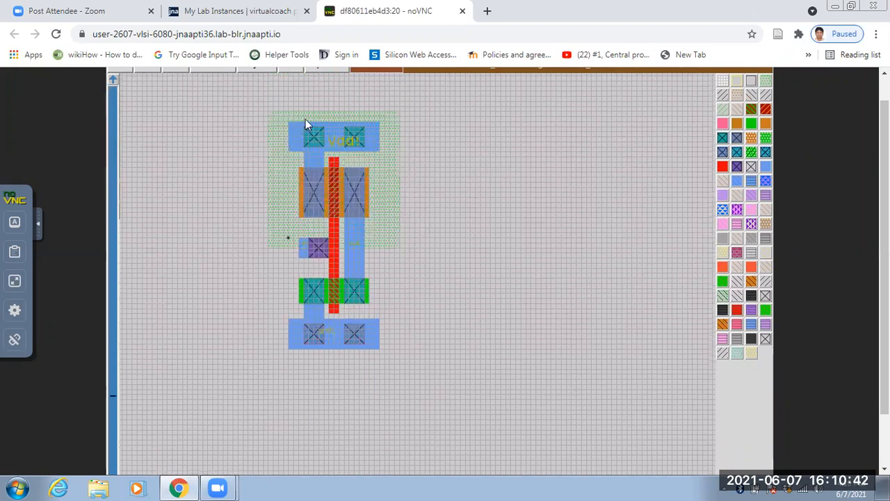
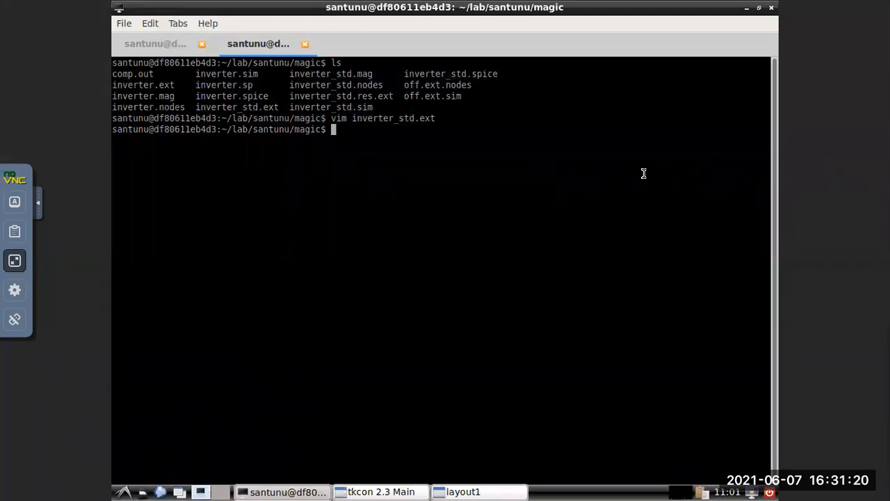
text(exit)
key(Up)
key(BackSpace)
key(BackSpace)
key(BackSpace)
key(BackSpace)
key(BackSpace)
key(BackSpace)
key(BackSpace)
key(BackSpace)
key(BackSpace)
key(BackSpace)
key(BackSpace)
key(BackSpace)
key(BackSpace)
key(BackSpace)
key(BackSpace)
key(BackSpace)
key(BackSpace)
key(BackSpace)
key(BackSpace)
key(BackSpace)
key(BackSpace)
key(BackSpace)
key(BackSpace)
key(BackSpace)
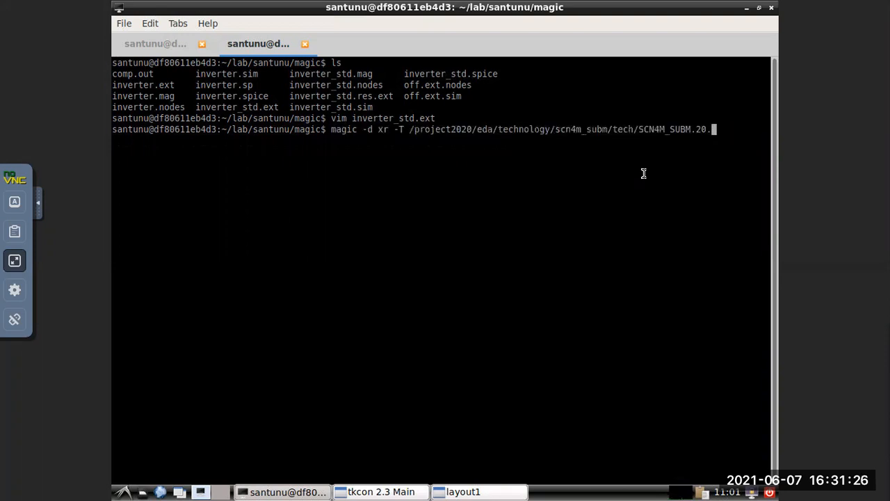
key(BackSpace)
key(BackSpace)
key(BackSpace)
key(BackSpace)
key(BackSpace)
key(BackSpace)
key(BackSpace)
key(BackSpace)
key(BackSpace)
key(BackSpace)
key(BackSpace)
key(BackSpace)
key(BackSpace)
key(BackSpace)
key(BackSpace)
key(BackSpace)
key(BackSpace)
key(BackSpace)
key(BackSpace)
key(BackSpace)
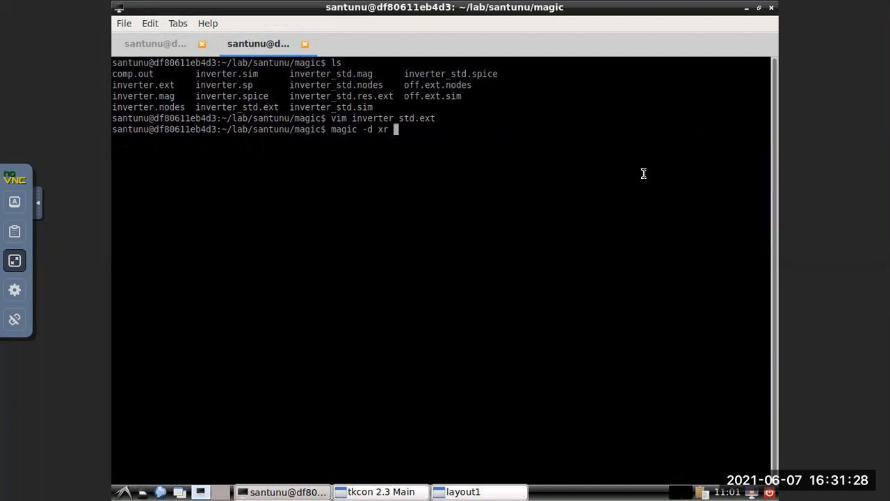
Open the extracted netlist inverter_std.spice in Vim from the terminal.
text(vim )
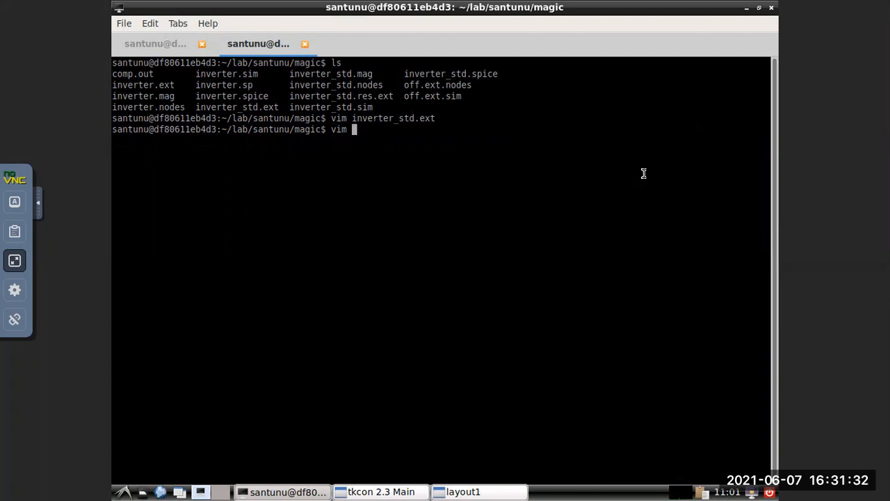
text(in)
key(Tab)
text(_st)
key(Tab)
text(sp)
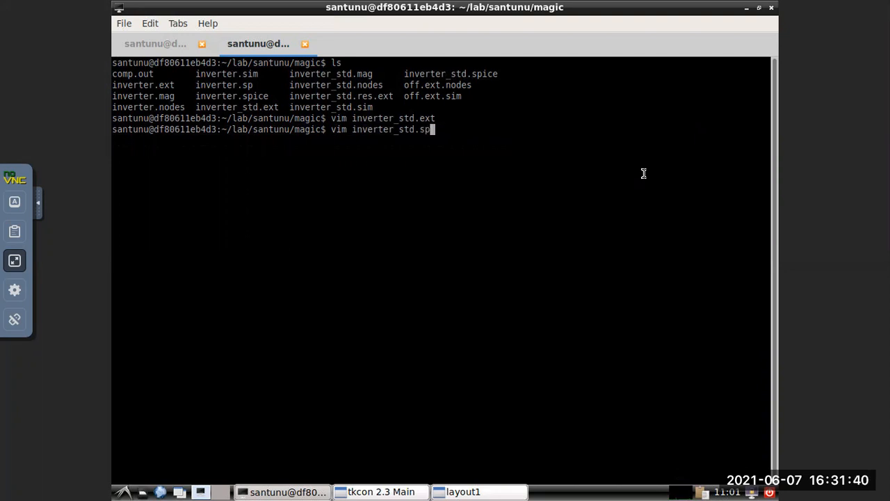
key(Tab)
key(Return)
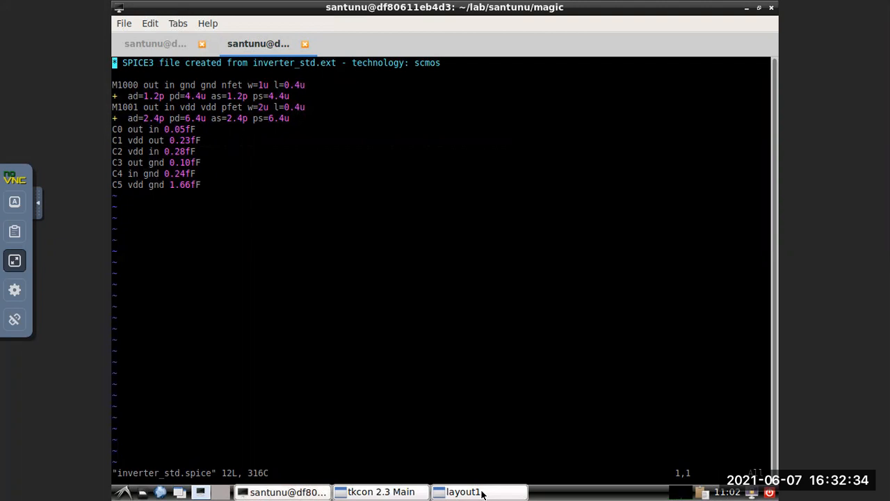
Compare the transistors and parasitic capacitances in the SPICE netlist with the inverter_std layout, alternating between the two windows.
click(473, 492)
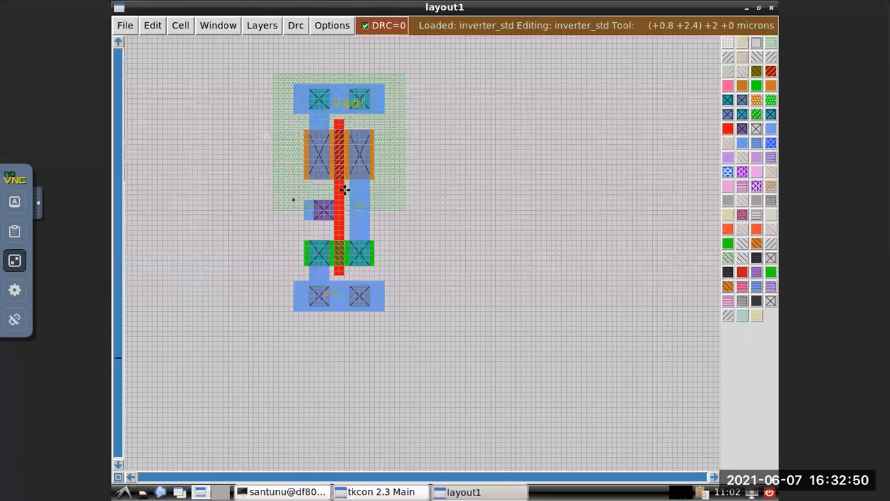
click(306, 491)
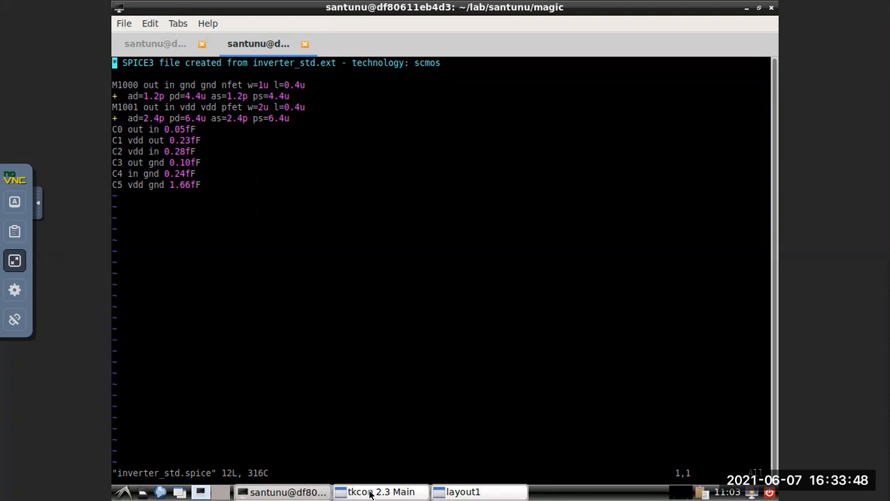
click(311, 492)
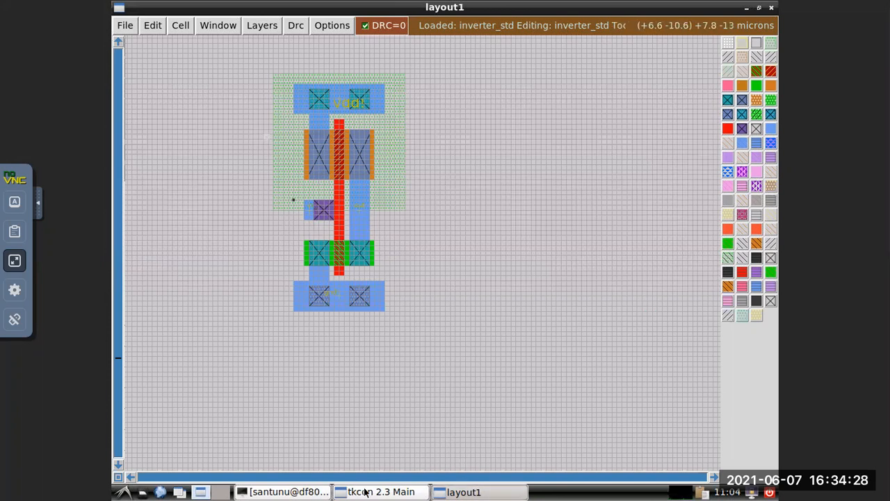
click(289, 492)
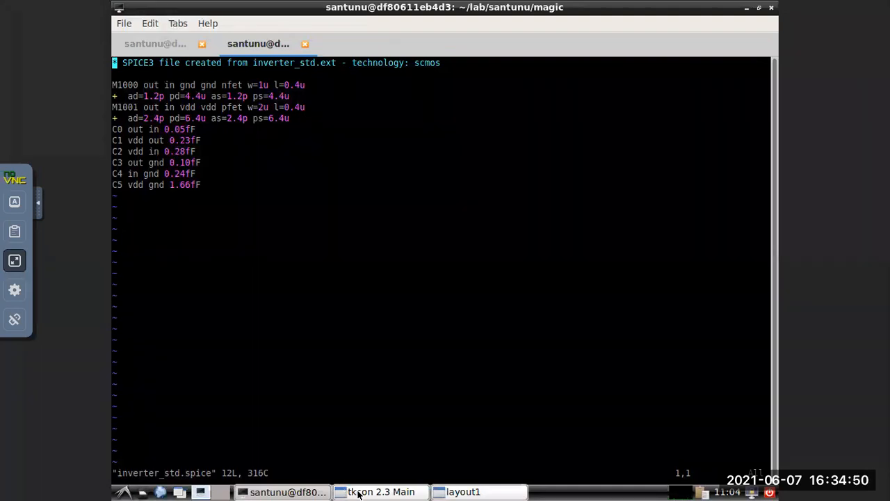
click(476, 493)
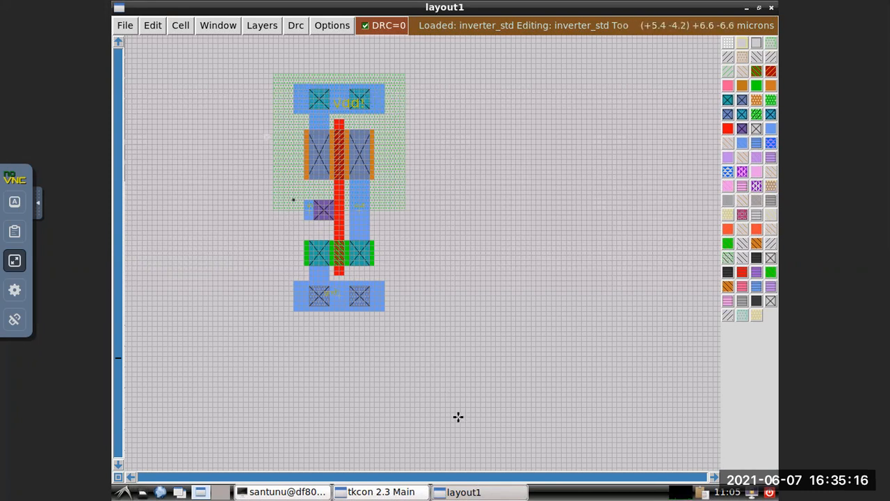
click(472, 493)
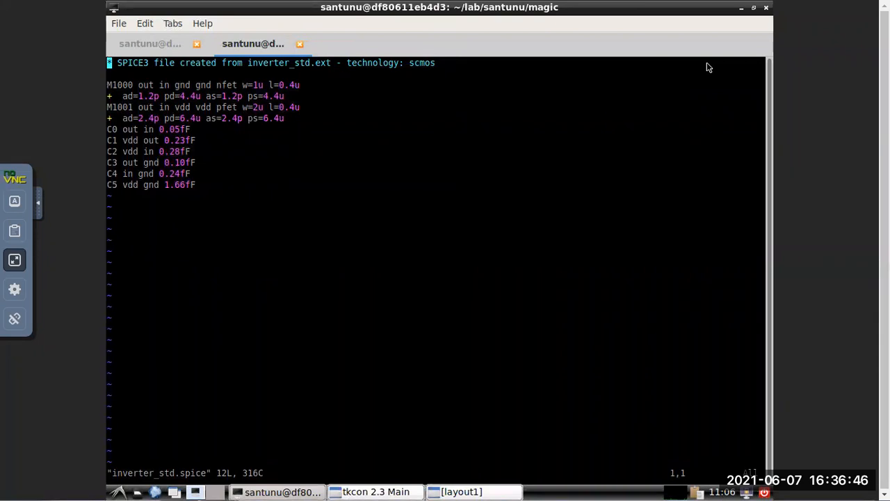
Restore the terminal window to its smaller size and quit Vim without changing the netlist.
click(758, 6)
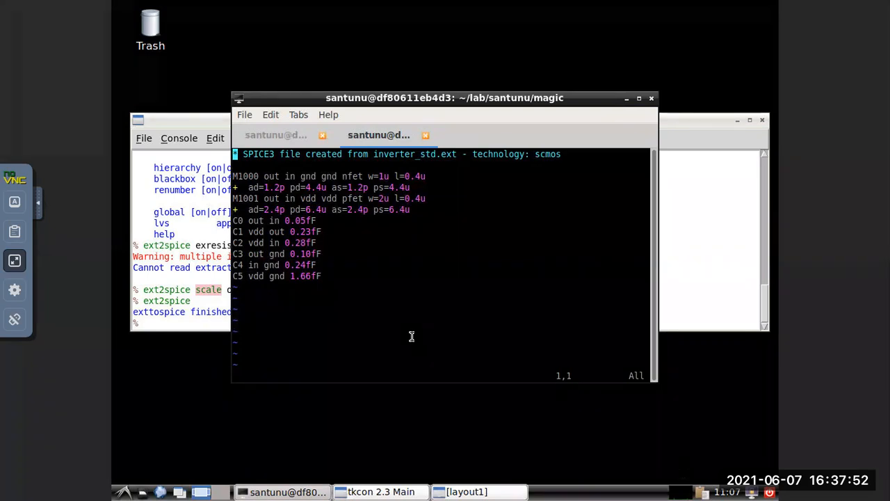
text(:q)
key(Return)
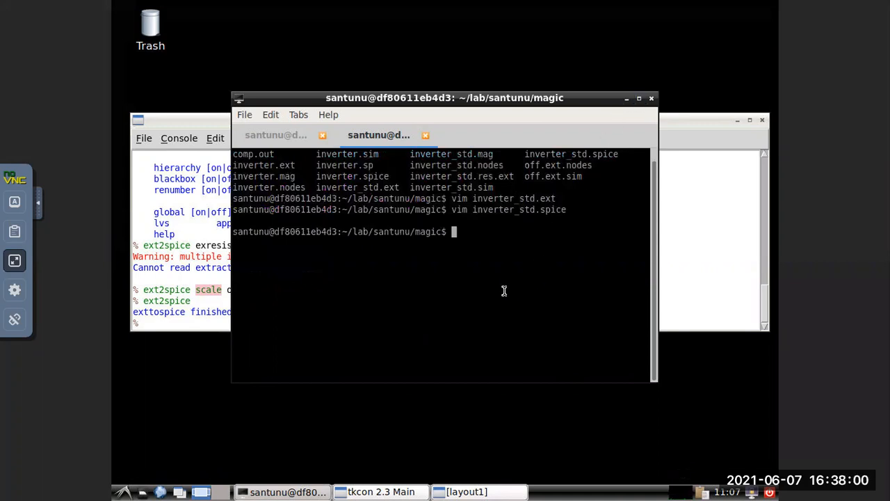
Create an empty file named inverter_std.sp with Vim, saving it and quitting the editor.
text(vim inverter_std)
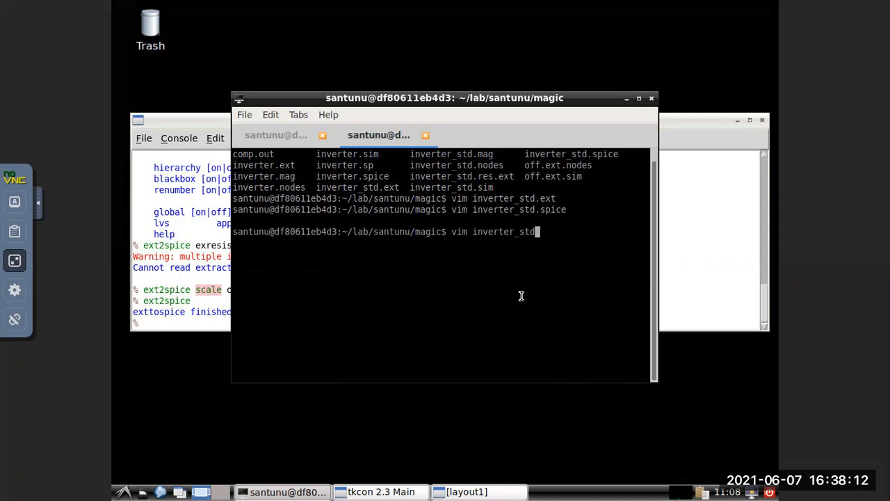
text(.sp)
key(Return)
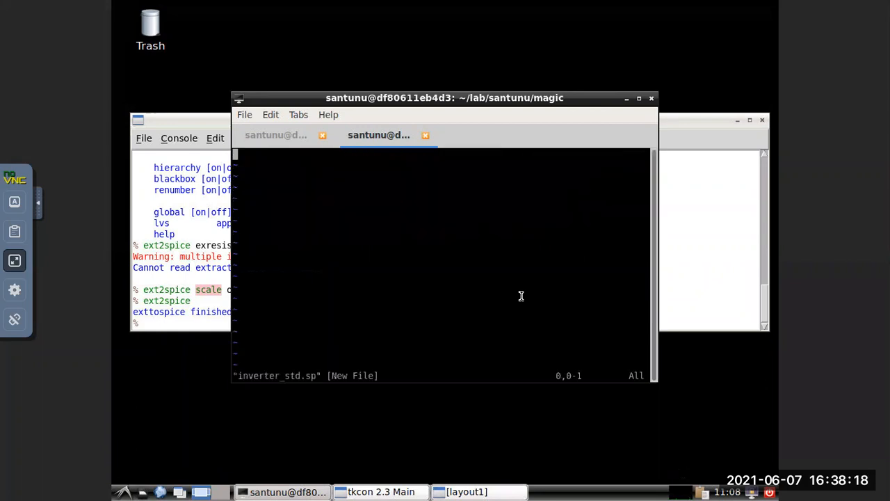
key(Escape)
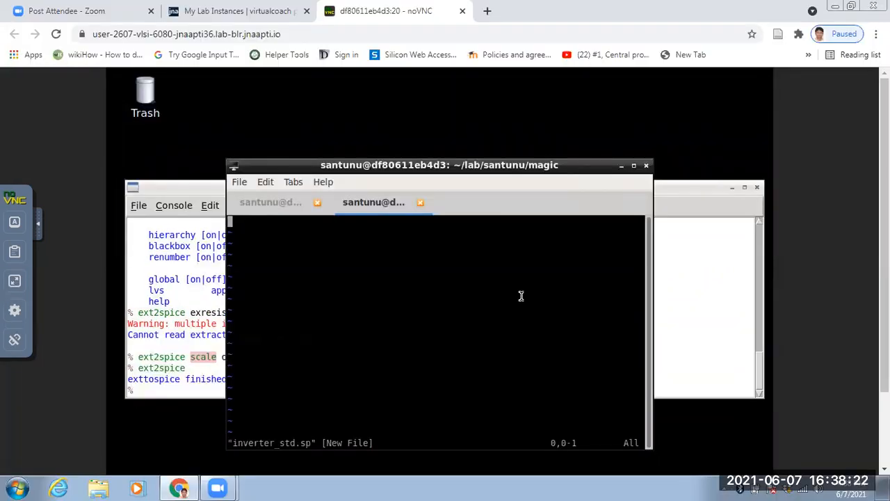
text(:wq)
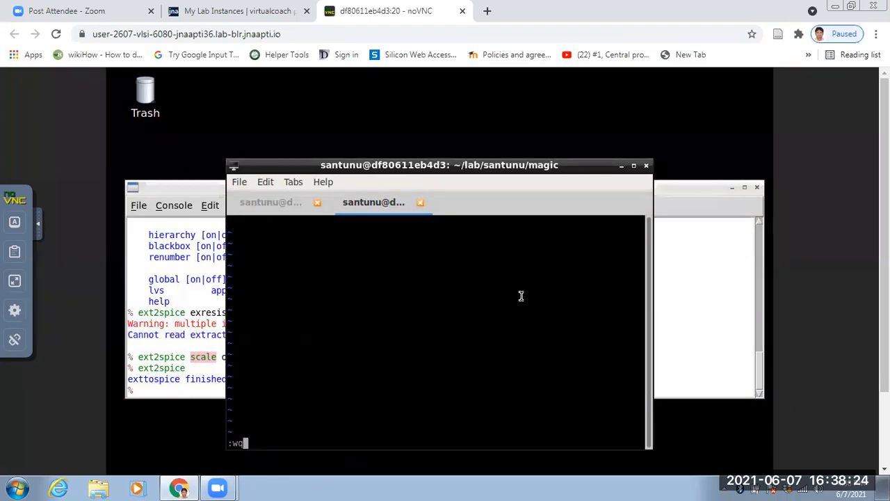
key(Return)
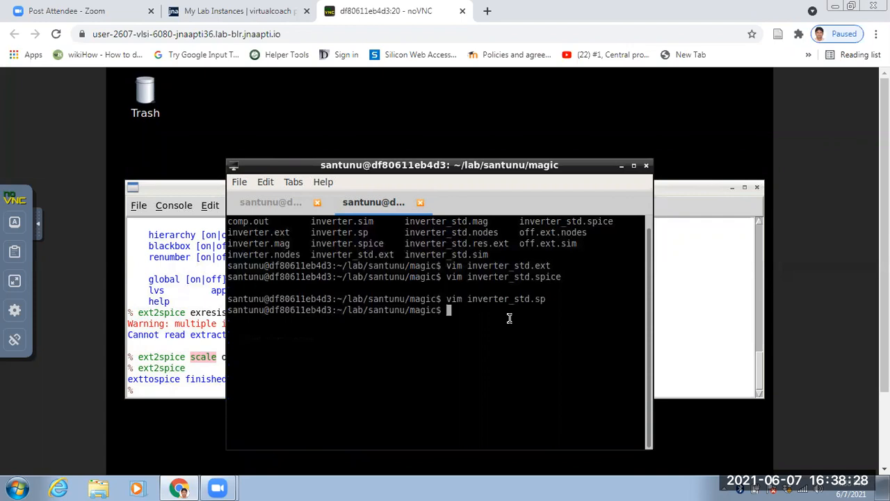
Rename inverter_std.spice to inverter.sp with mv and list the directory's files.
text(mv inverter_std.sp)
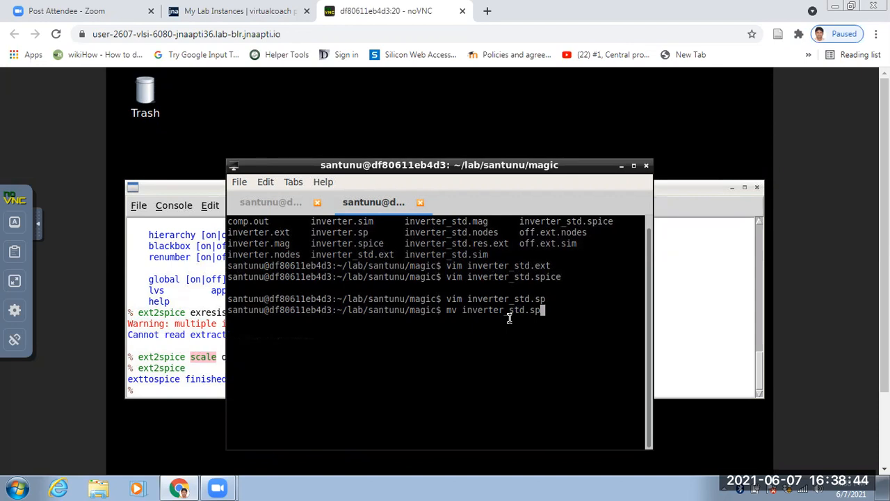
text(i)
key(Tab)
text(inver)
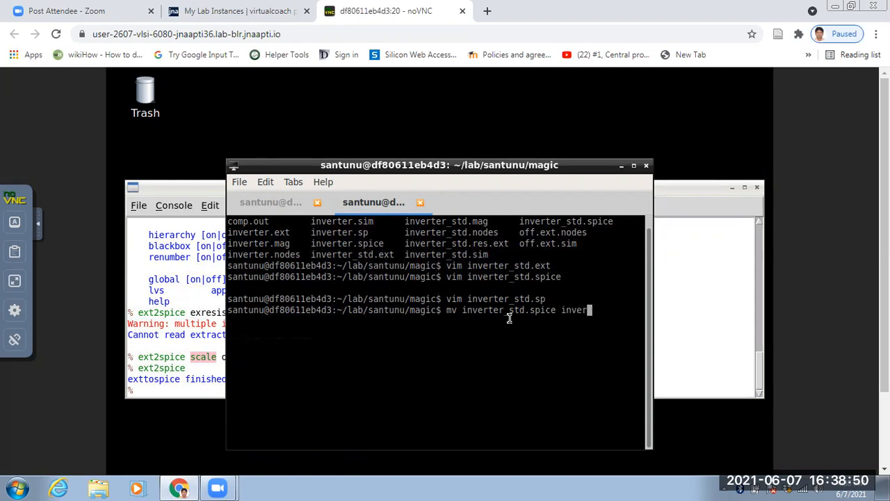
text(ter.sp)
key(Return)
text(ls)
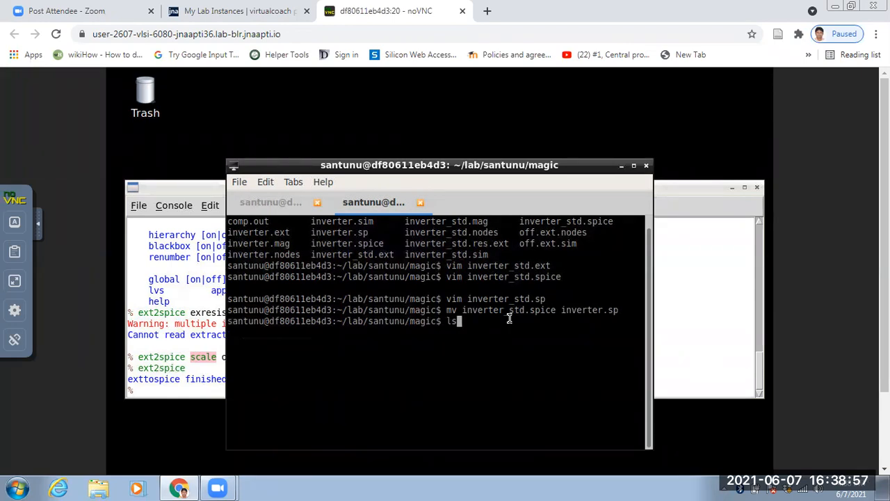
key(Return)
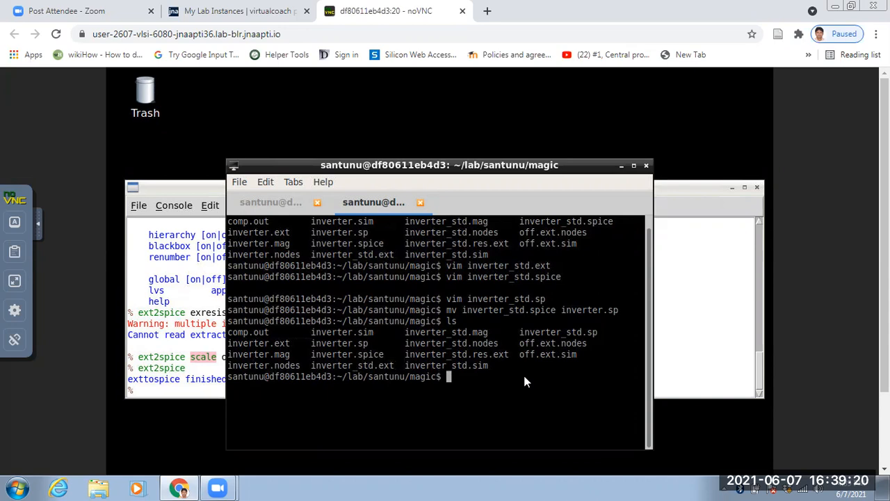
Check inverter_std.spice in Vim and quit the editor without saving.
text(c)
key(BackSpace)
text(vim inverter_std.spiv)
key(BackSpace)
text(ce)
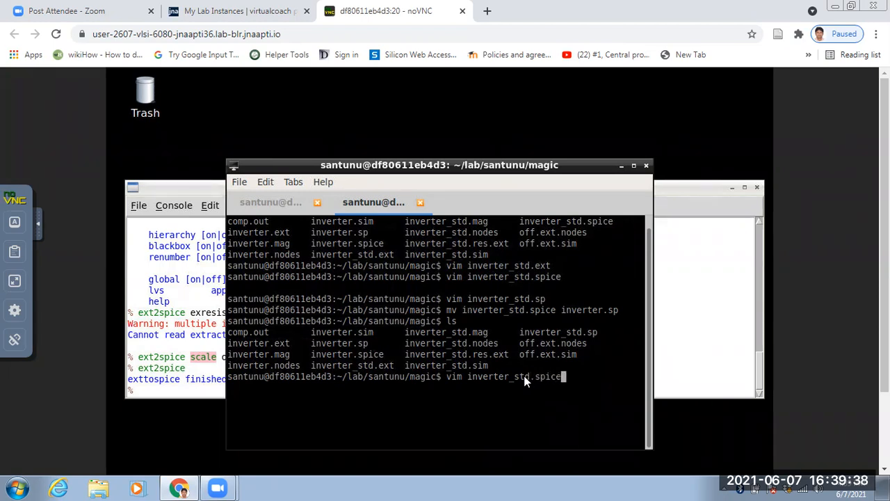
key(Return)
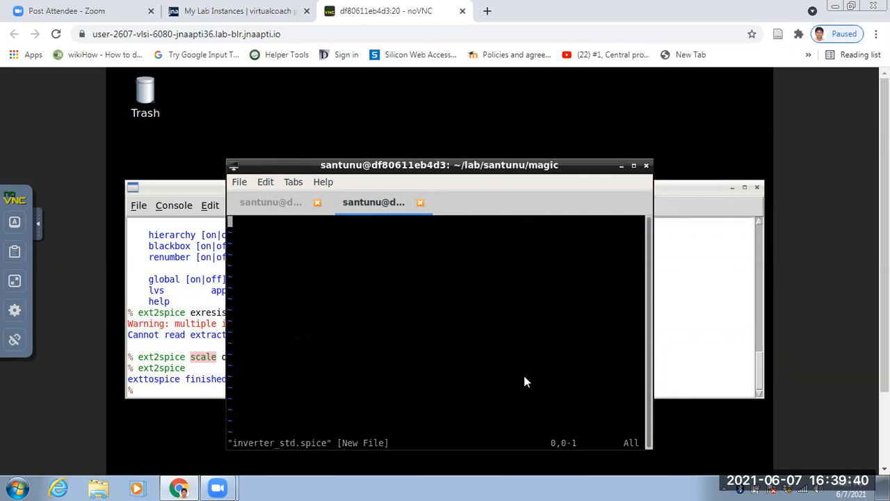
text(:q)
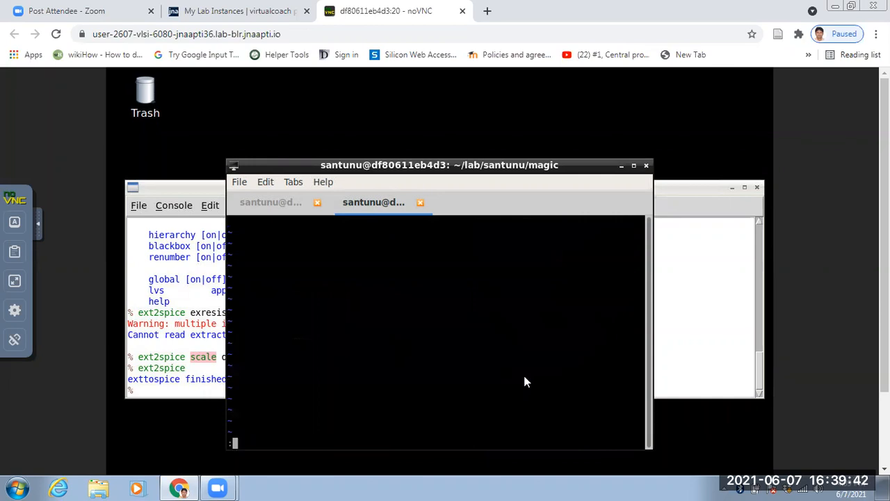
key(Return)
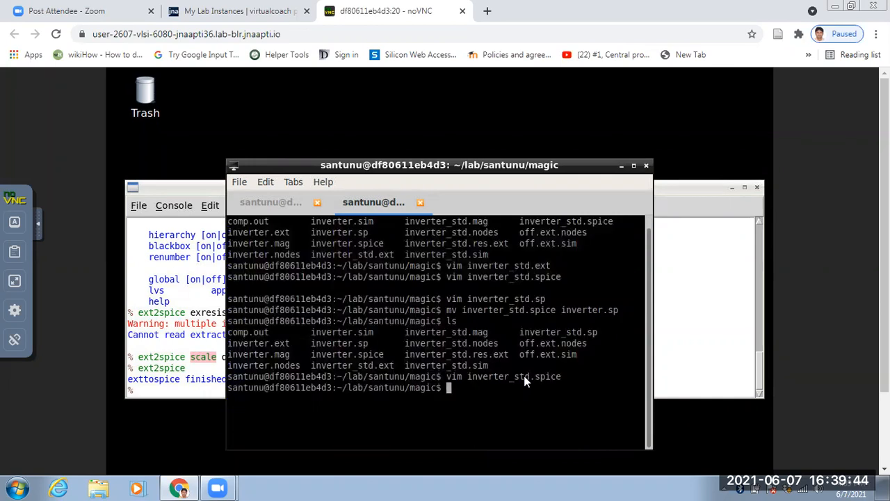
Copy inverter_std.sp to inverter_std.spice with cp and list the directory's files.
text(cp inv)
key(Tab)
text(_)
key(Tab)
text(sp inverter)
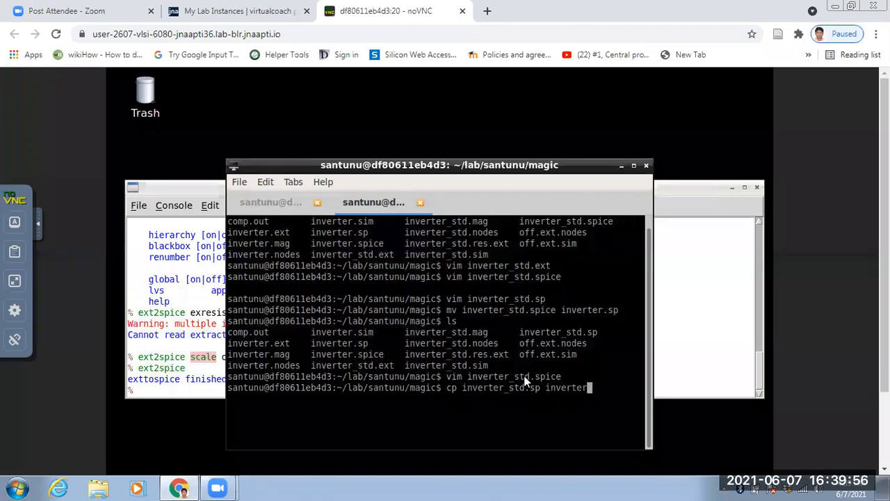
text(_std.spice)
key(Return)
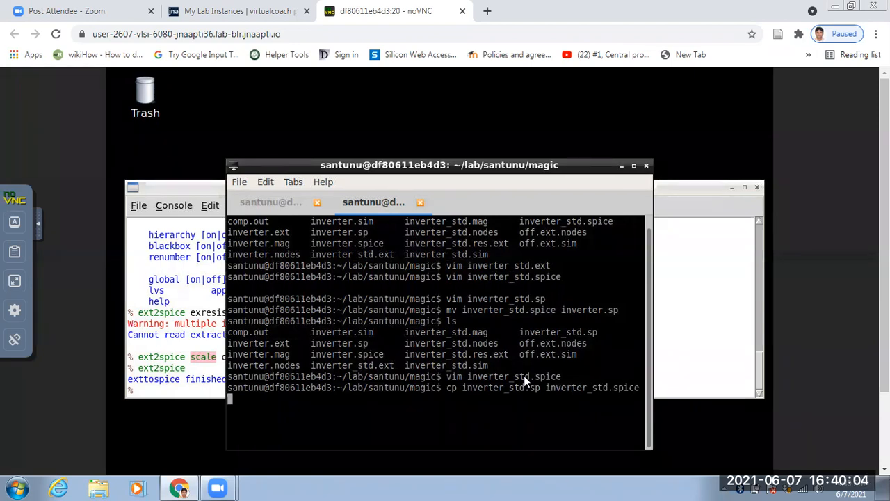
text(ls)
key(Return)
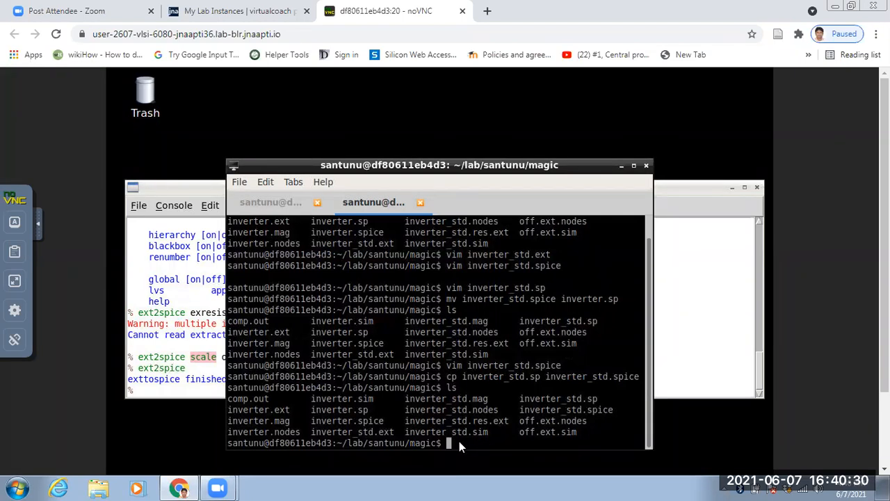
Open a new terminal tab in the magic directory and launch netgen there.
text(n)
key(BackSpace)
click(243, 182)
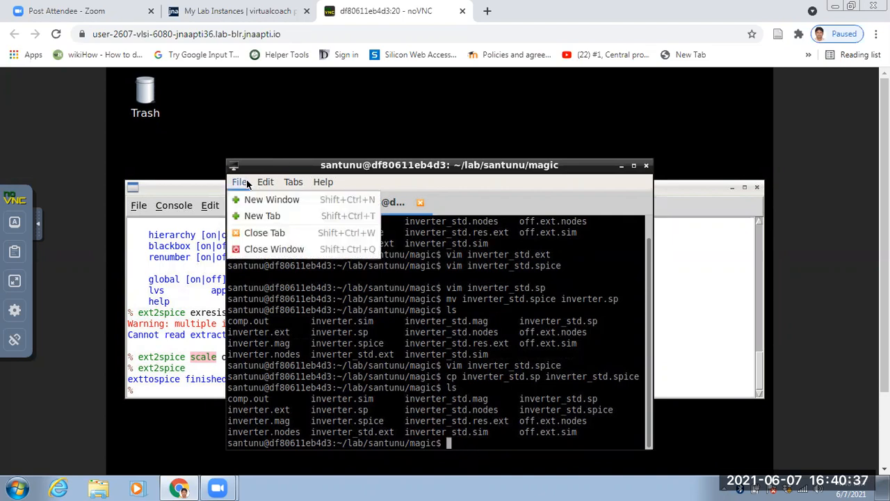
click(264, 216)
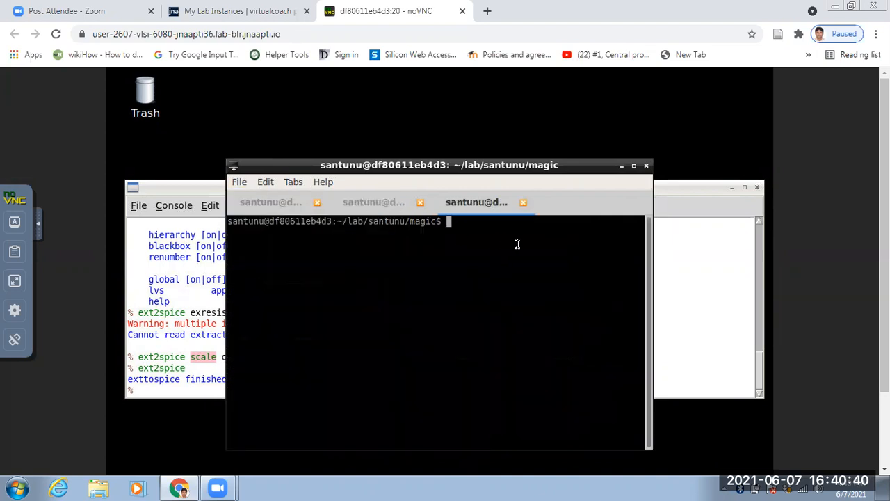
text(netgen)
key(Return)
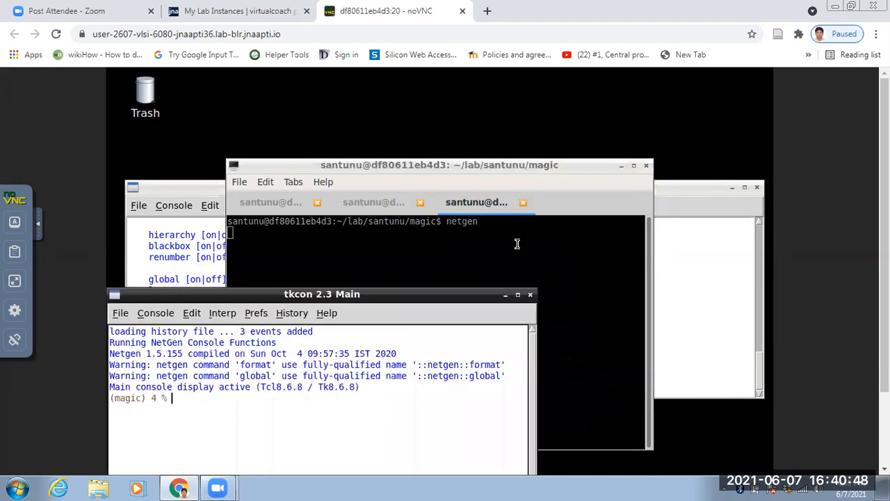
Run lvs inverter_std.spice inverter_std.sp in the Netgen console, and return the console window to its smaller size after reviewing the output.
text(lvs inverter_std.spice)
text(inverter)
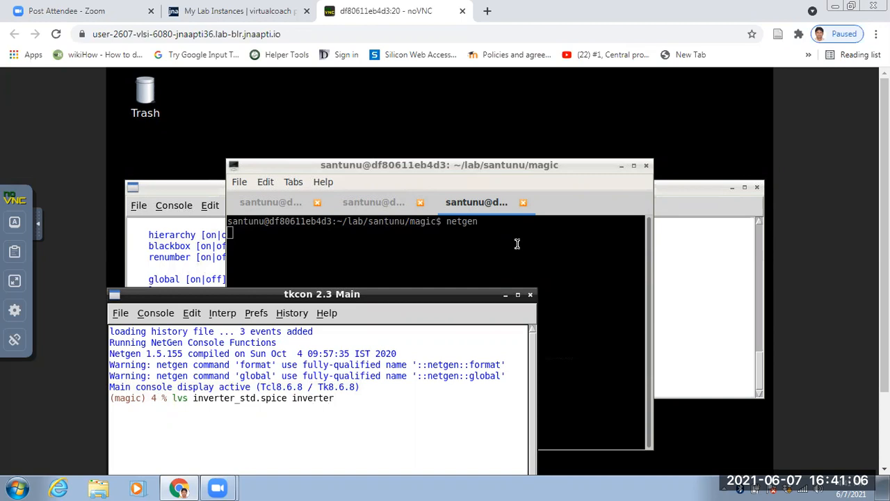
text( std.sp)
key(Return)
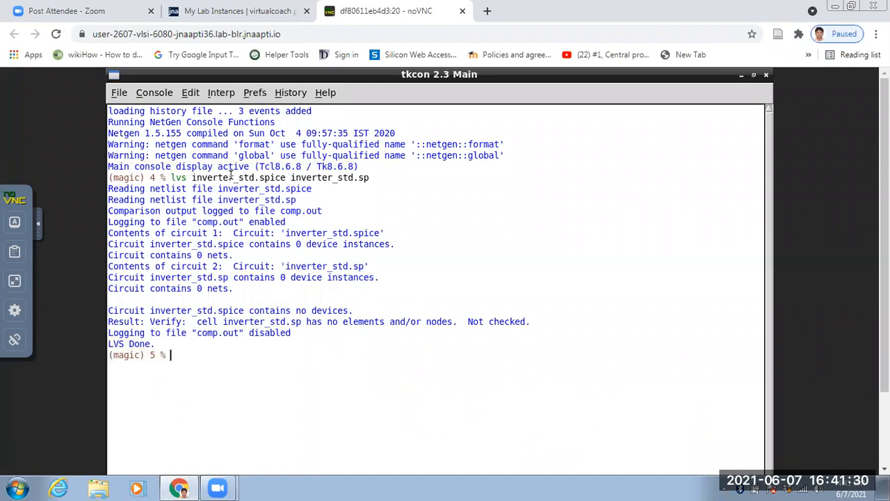
drag(693, 74, 457, 293)
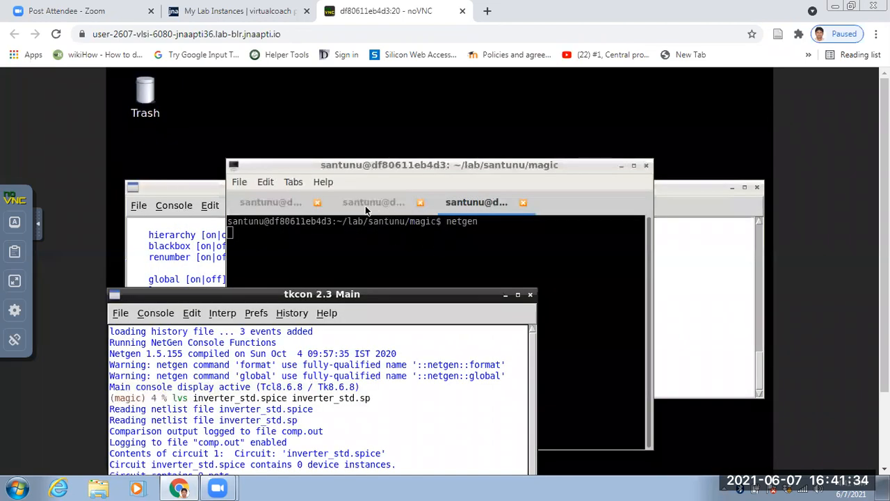
Open a new terminal tab in the magic directory, view comp.out with less, and quit the viewer.
click(241, 181)
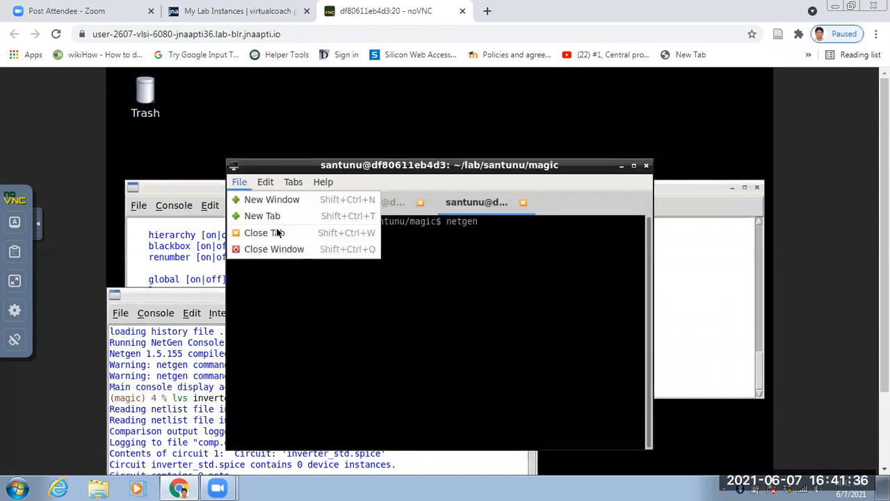
key(Down)
key(Down)
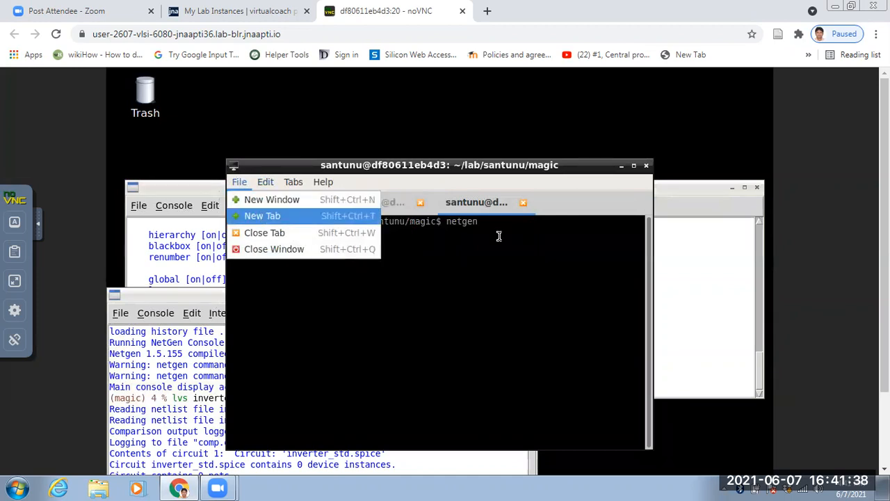
key(Return)
text(le)
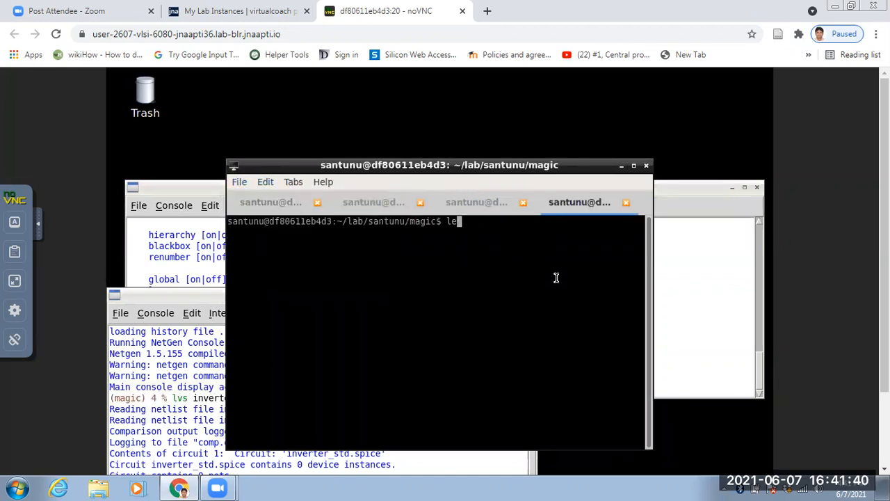
text(ss comp.out)
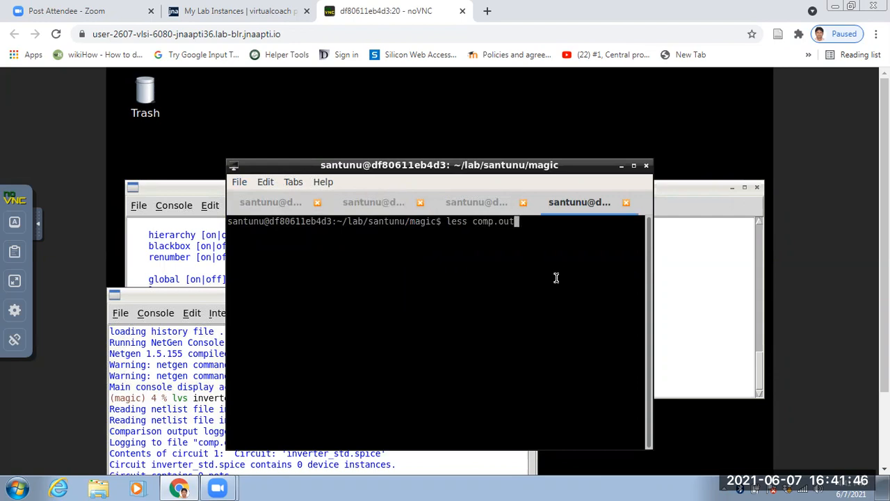
key(Return)
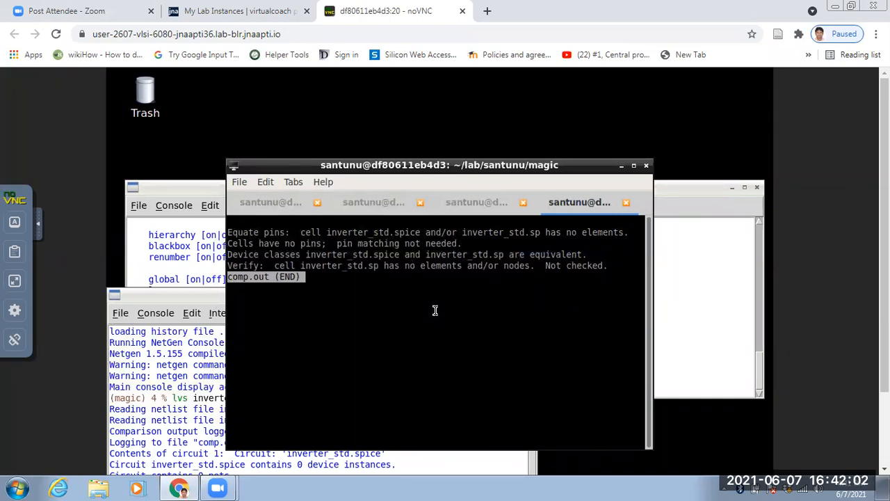
key(q)
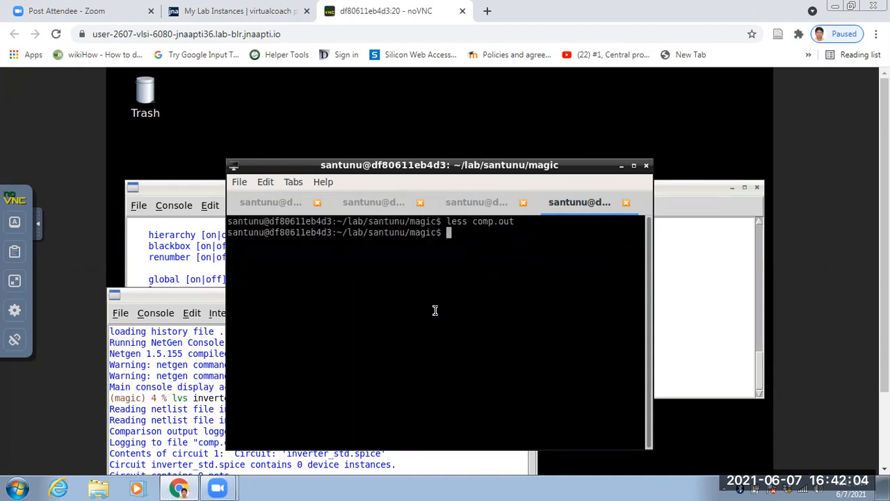
Return to the terminal session used for copying the netlists, inspect inverter_std.sp in Vim, and quit the editor.
click(465, 204)
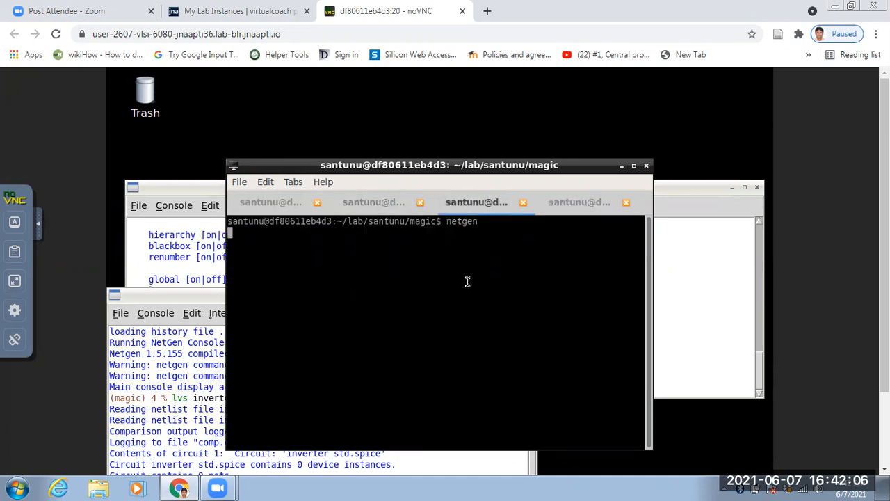
click(378, 208)
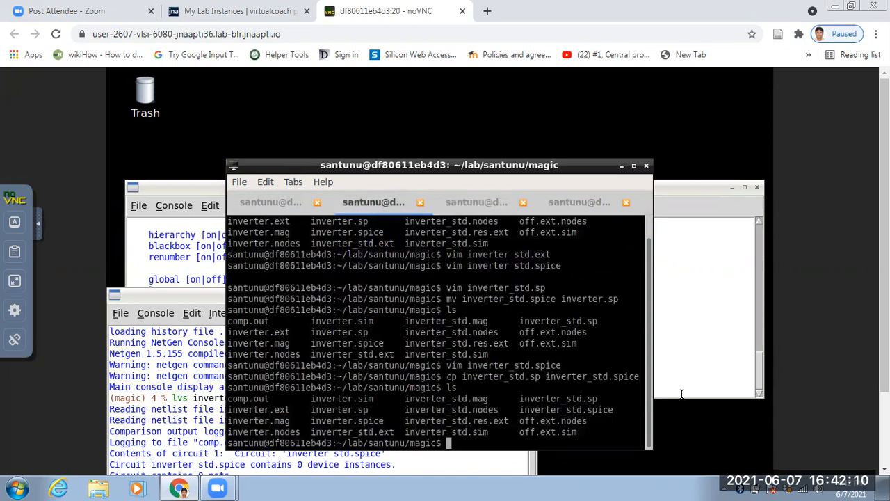
text(vim inverter)
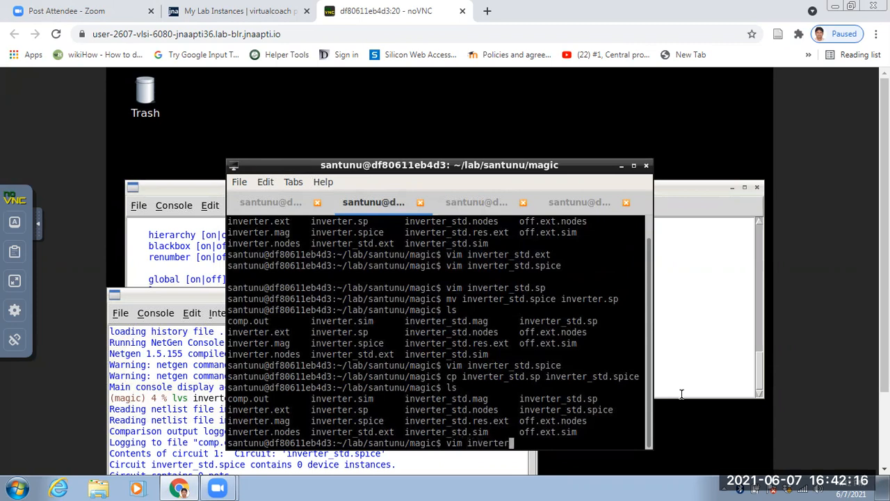
text(_s)
key(BackSpace)
text(std.sp)
key(Return)
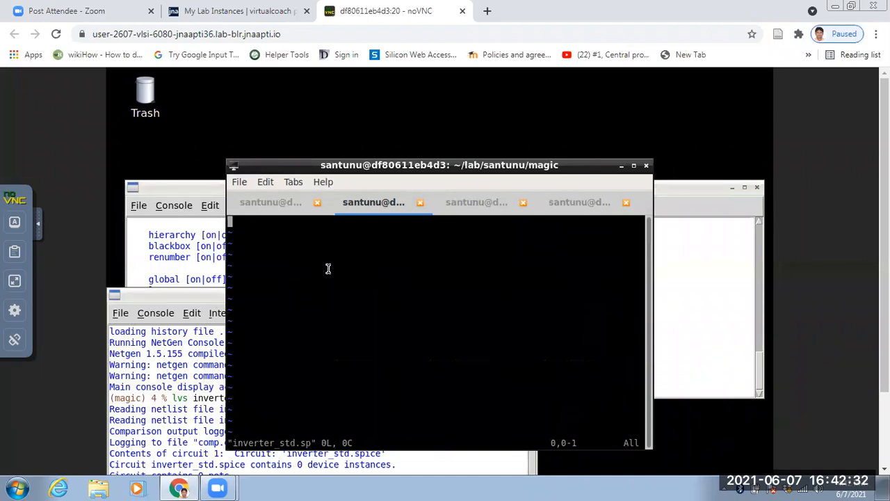
text(:)
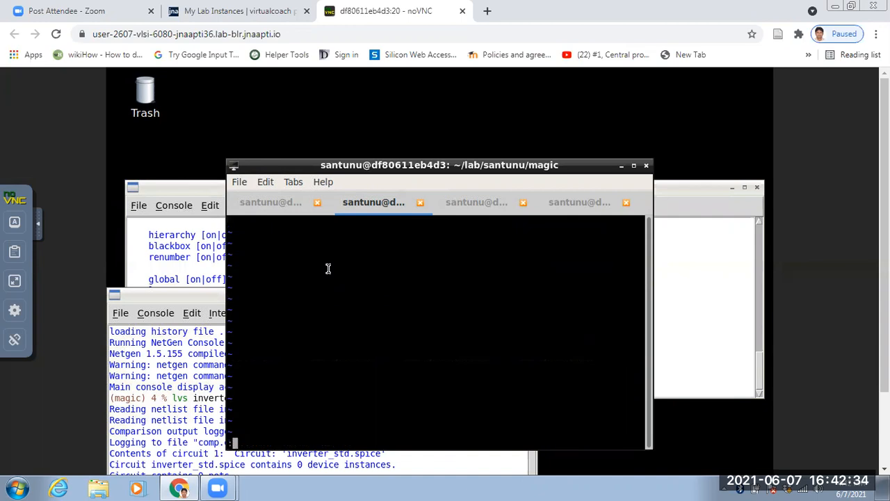
text(q)
key(Return)
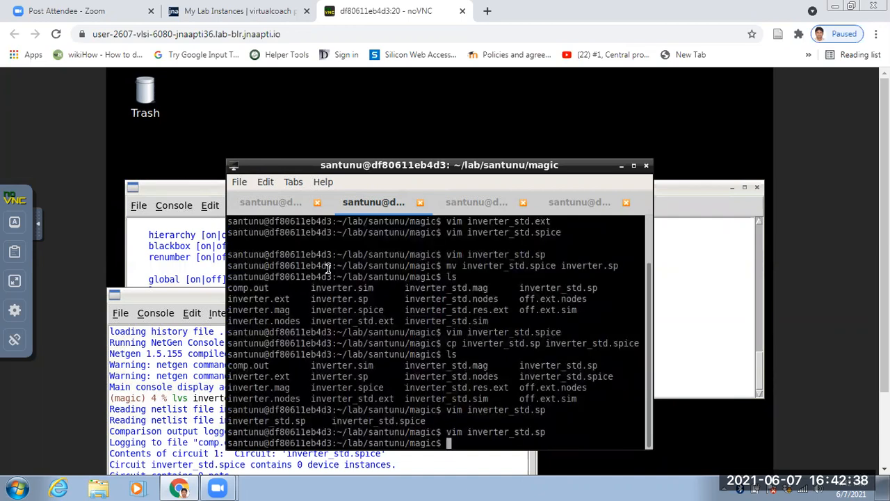
Inspect inverter_std.spice in Vim and quit the editor.
key(Up)
key(BackSpace)
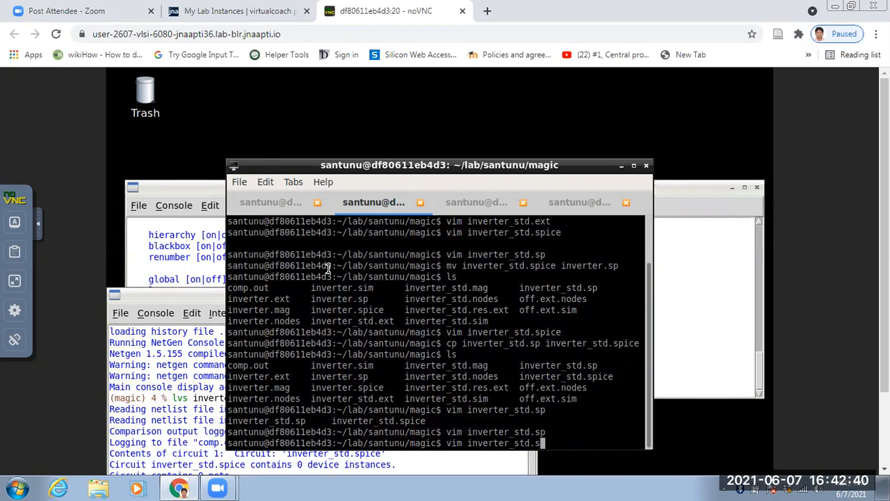
text(pice)
key(Return)
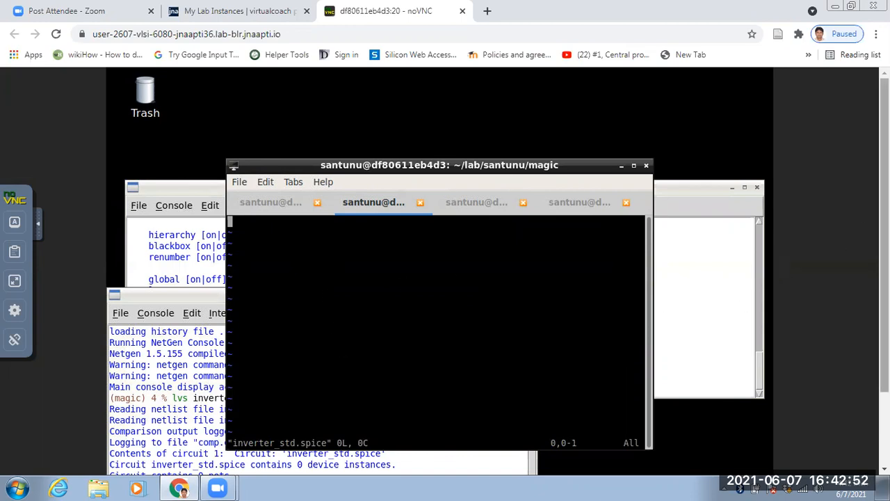
scroll(445, 271, down, 2)
scroll(445, 272, up, 1)
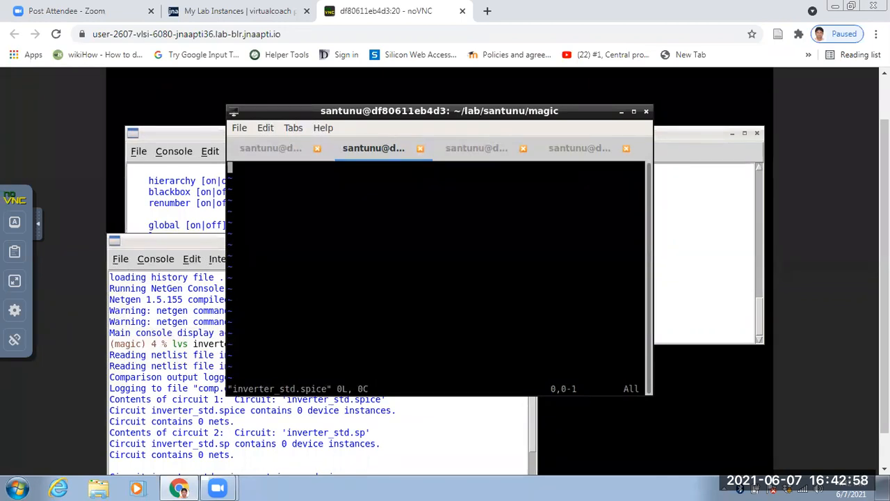
key(Escape)
text(:q)
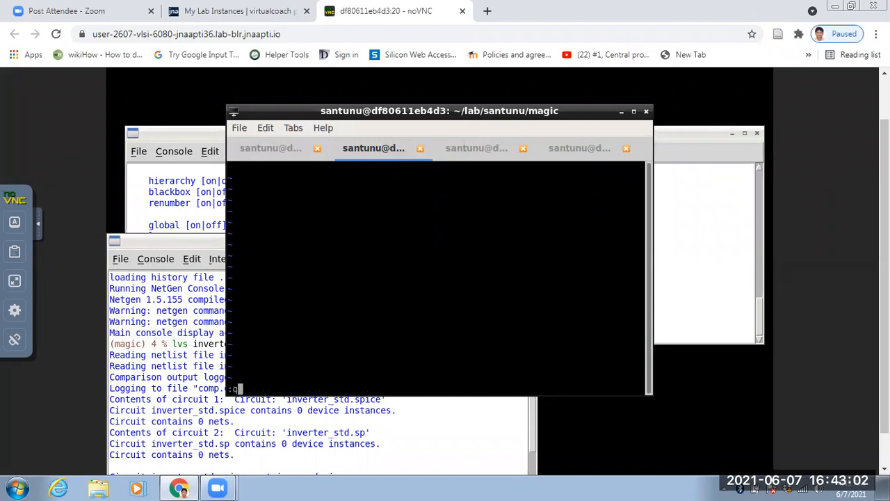
key(Return)
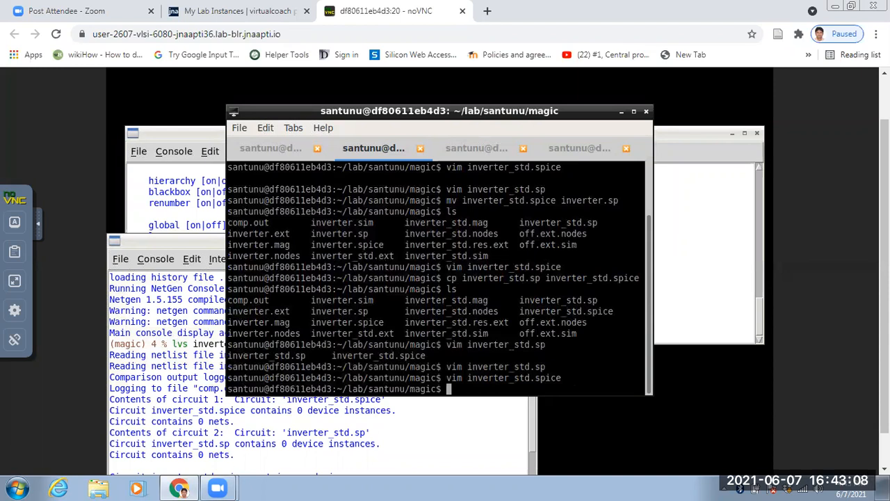
Rerun ext2spice in the Magic console and list the magic directory's files in the terminal.
click(198, 132)
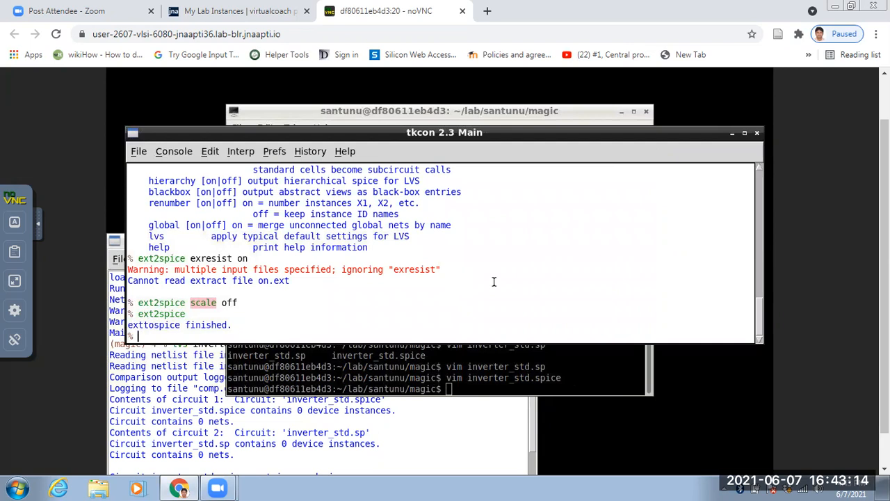
key(Up)
key(Return)
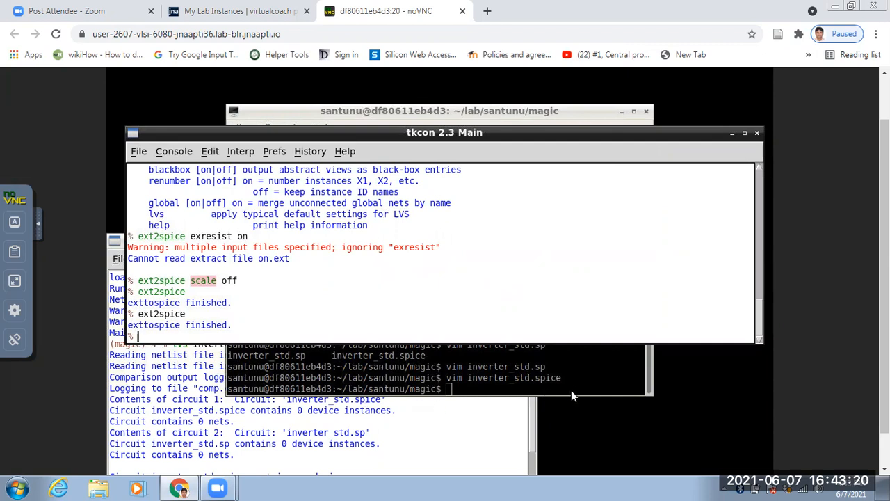
click(569, 111)
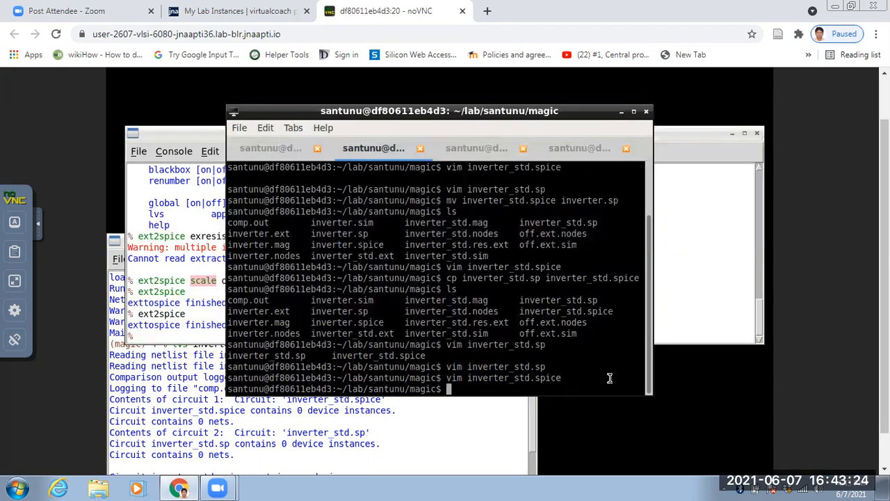
text(ls)
key(Return)
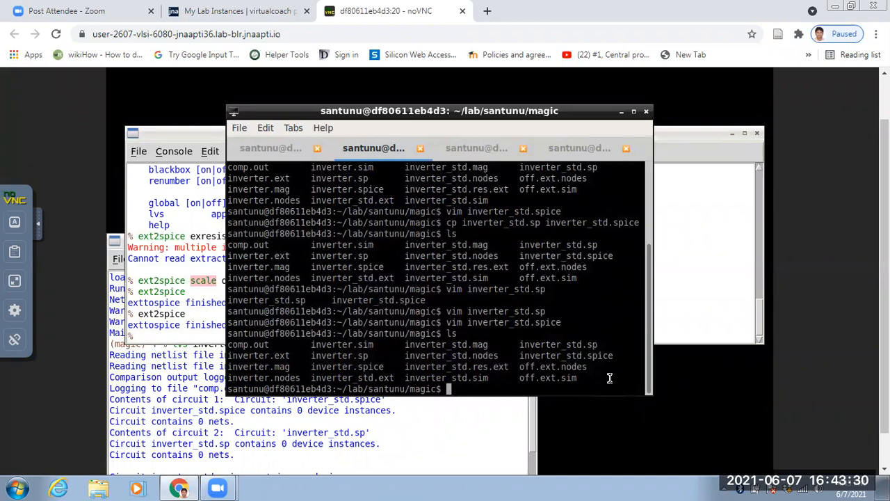
Review the regenerated inverter_std.spice netlist in Vim and quit the editor.
text(vim inverter)
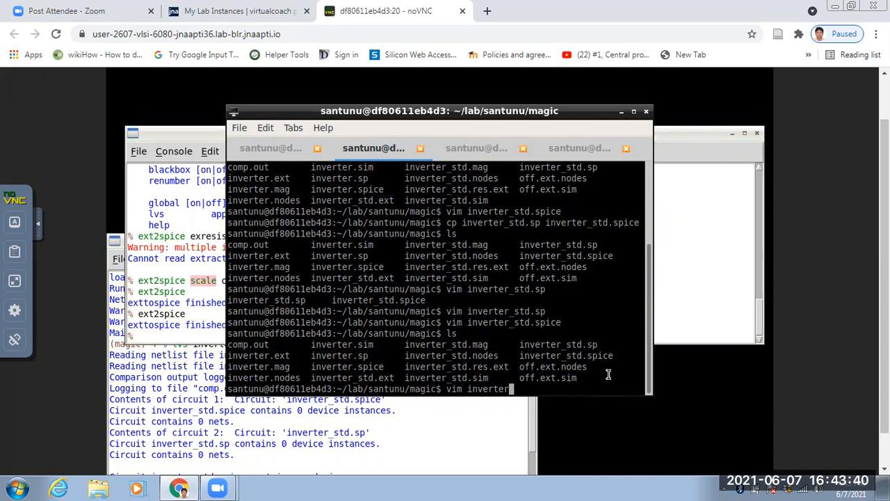
text(_std.spice)
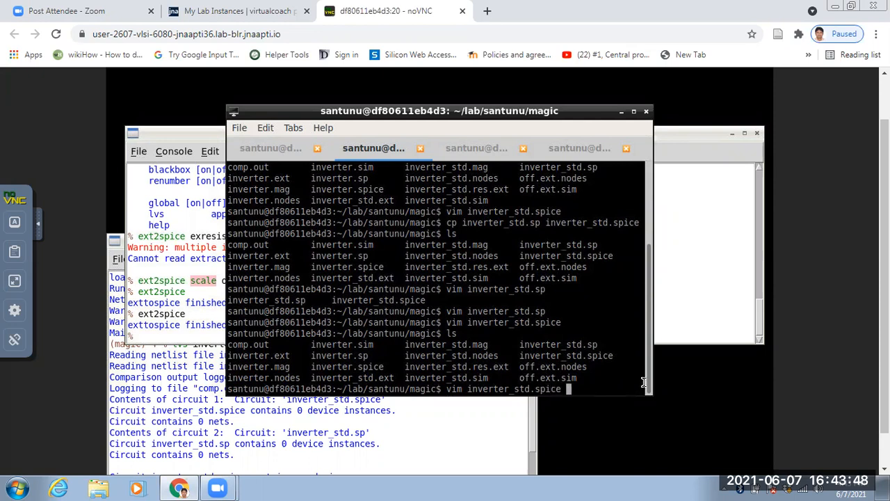
key(Return)
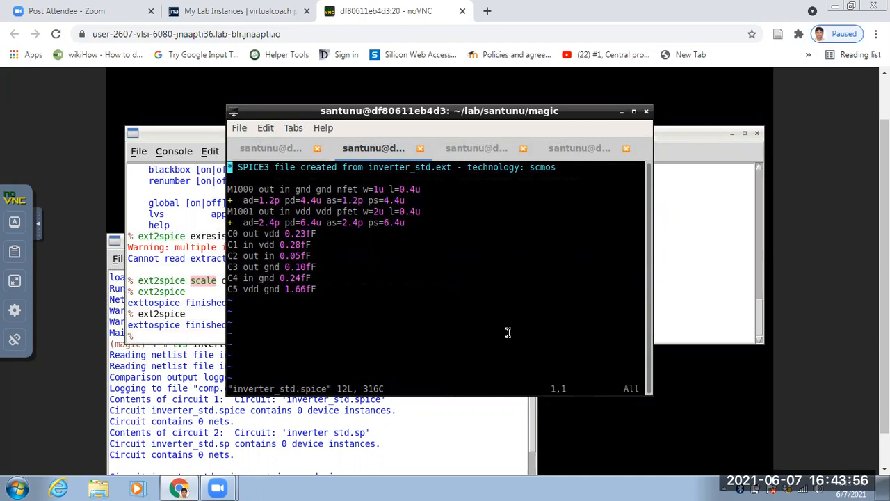
text(:q)
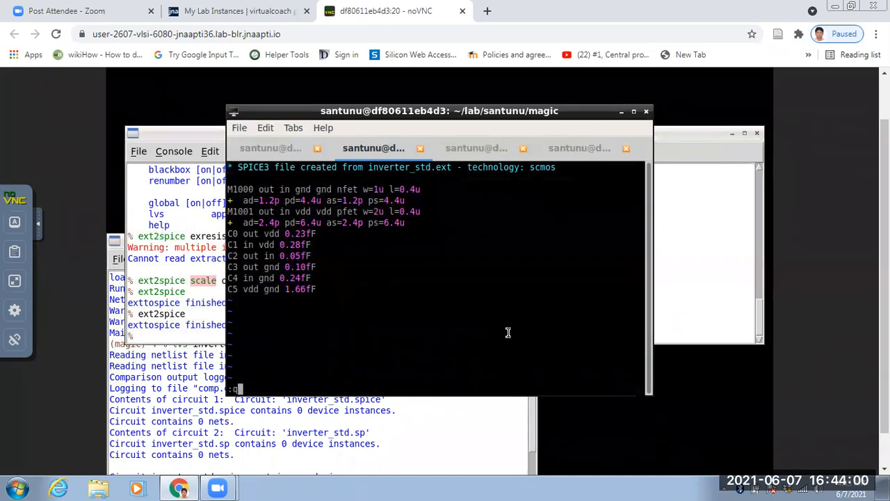
key(Return)
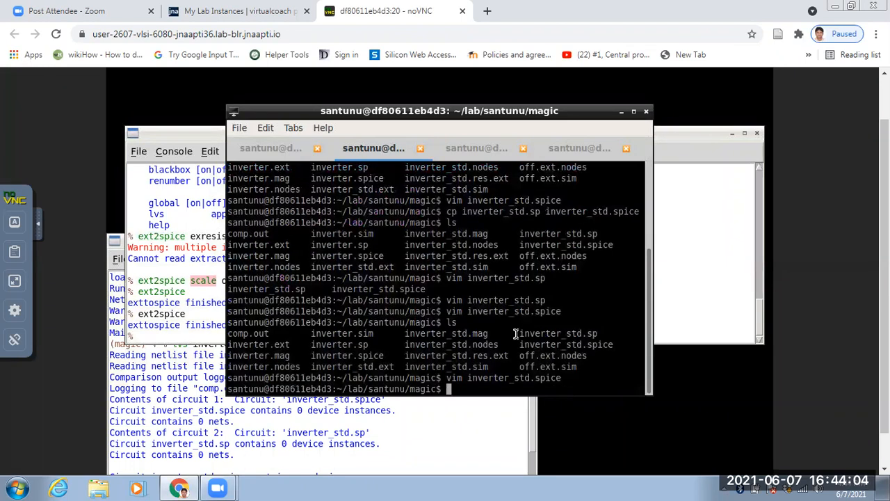
Copy inverter_std.spice to inverter_std.sp with cp and list the directory's files.
text(cp inverte)
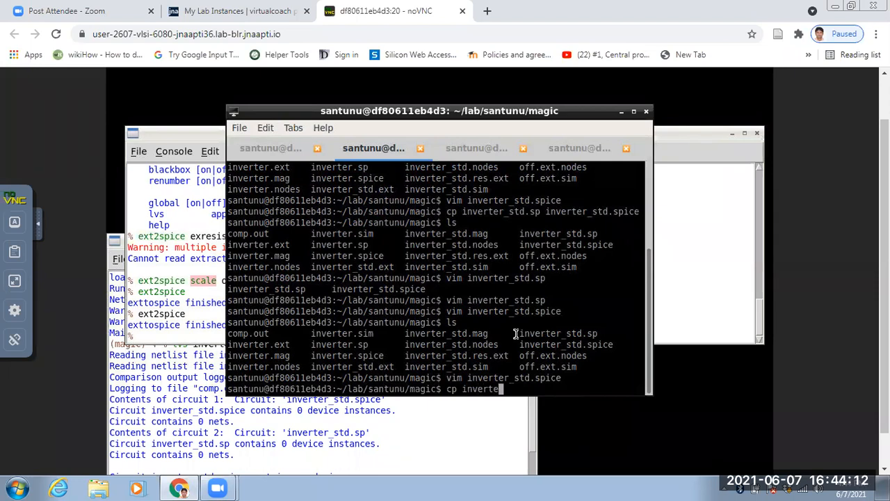
text(r_)
key(Tab)
text(spice )
text(inve)
text(rter)
text(_std.)
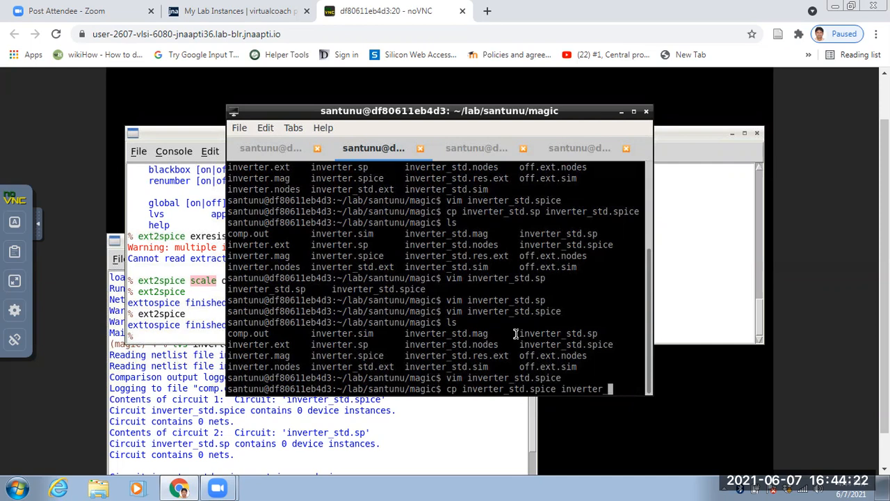
text(sp)
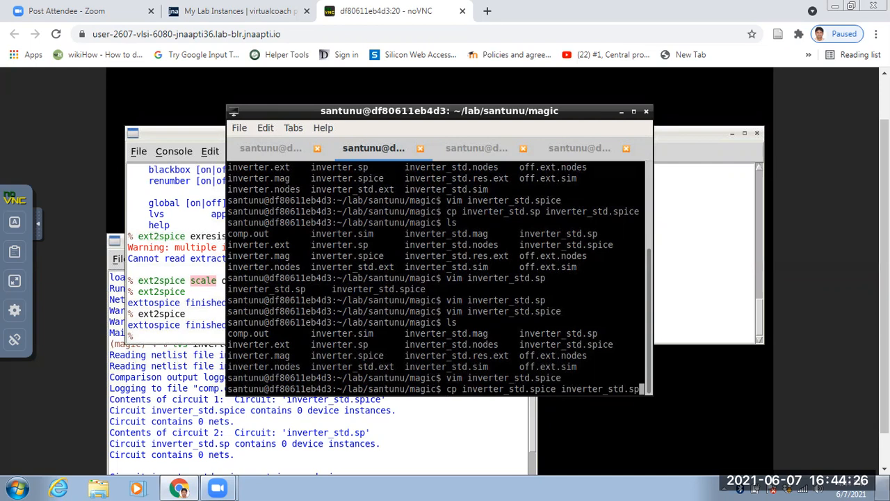
key(Return)
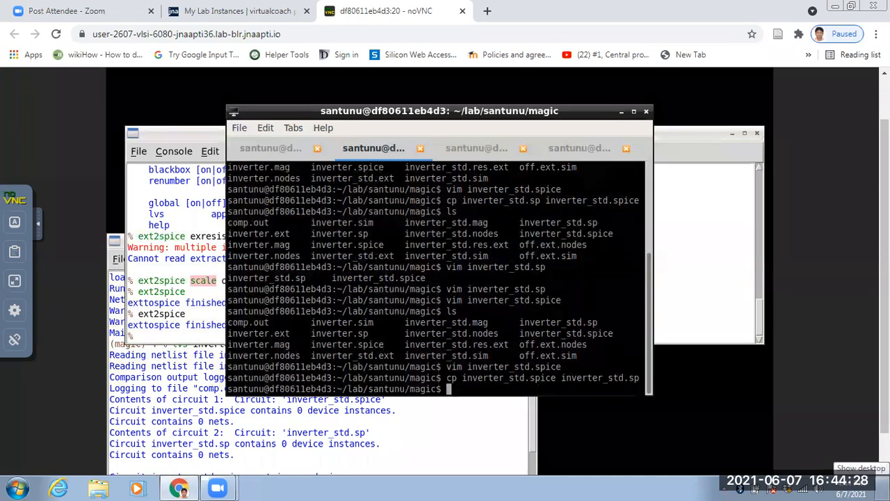
text(ls)
key(Return)
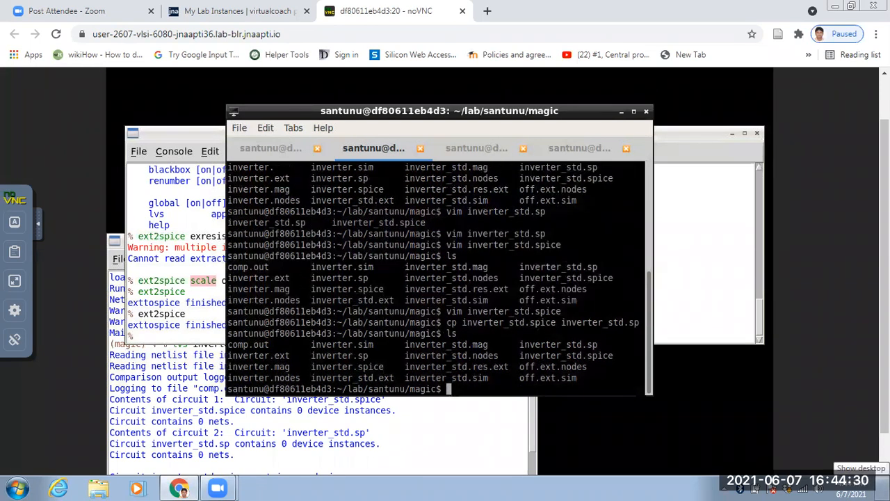
Check the copied netlist inverter_std.sp in Vim and quit the editor.
text(vim inverter_std_s)
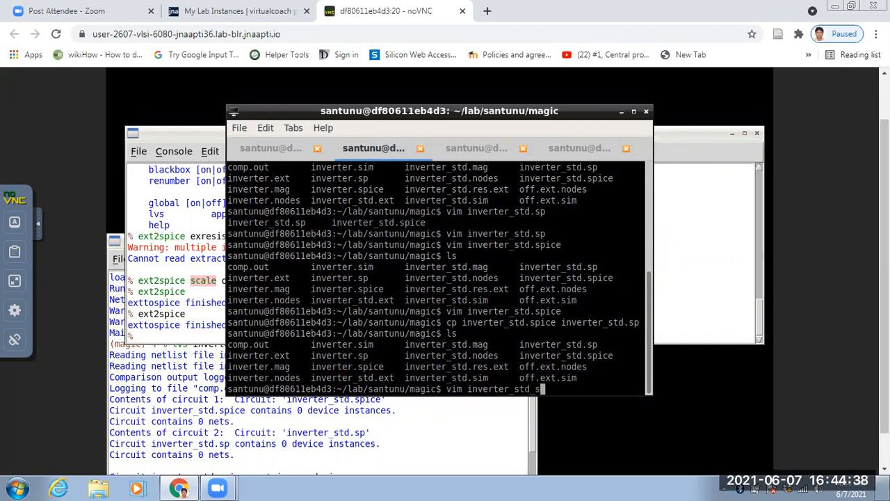
key(BackSpace)
key(BackSpace)
text(.sp)
key(Return)
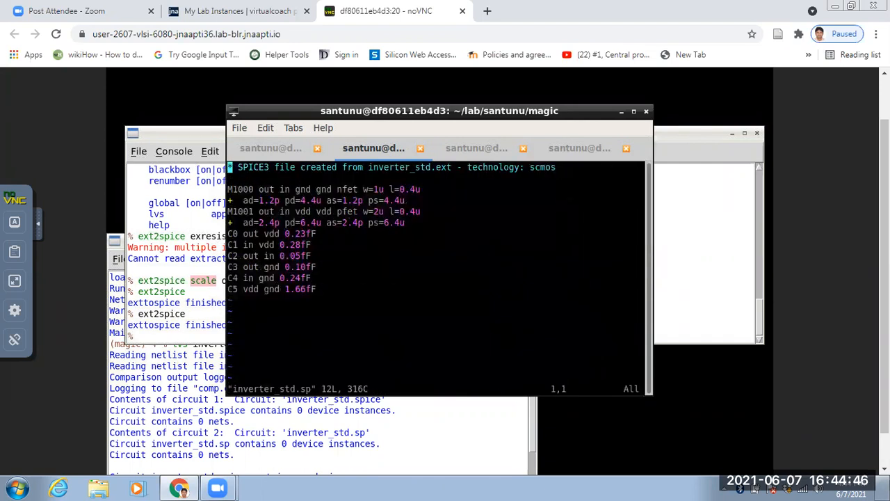
text(:q)
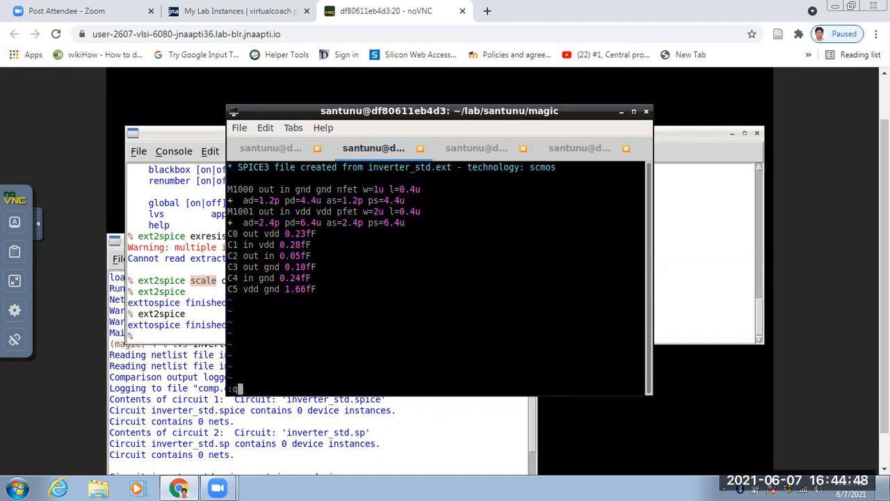
key(Return)
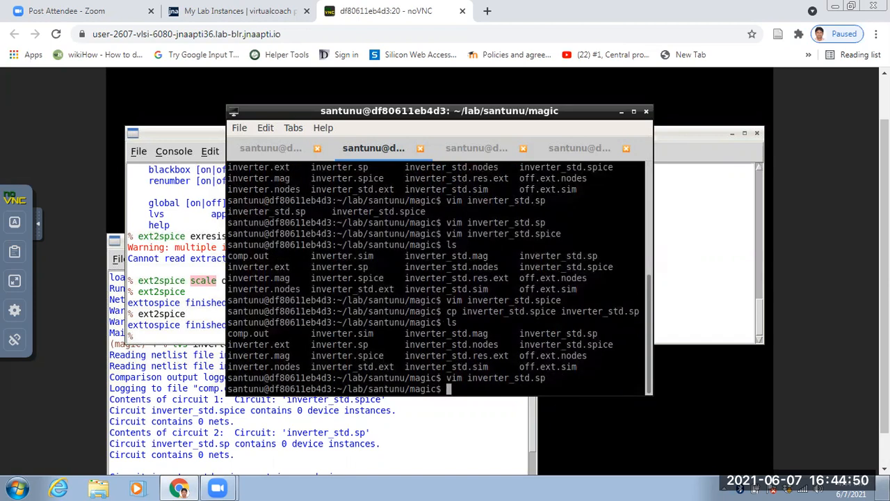
Suspend the running netgen job in its terminal session and launch netgen again.
click(476, 146)
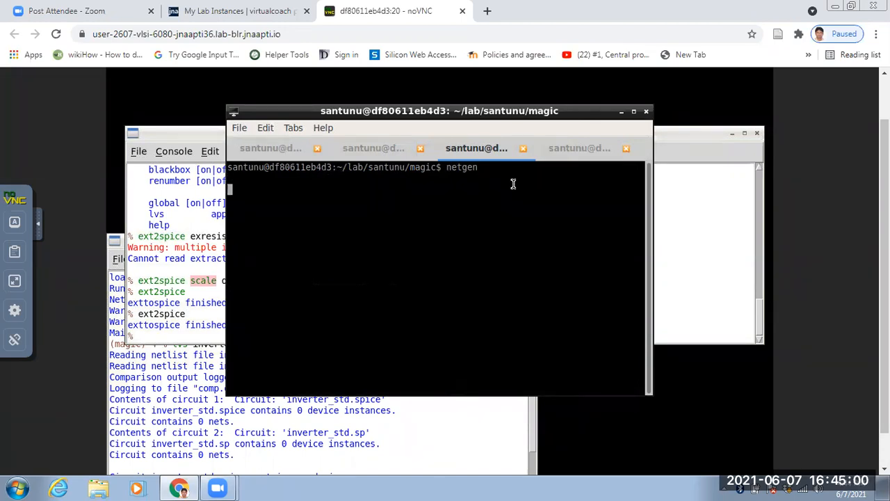
key(ctrl+z)
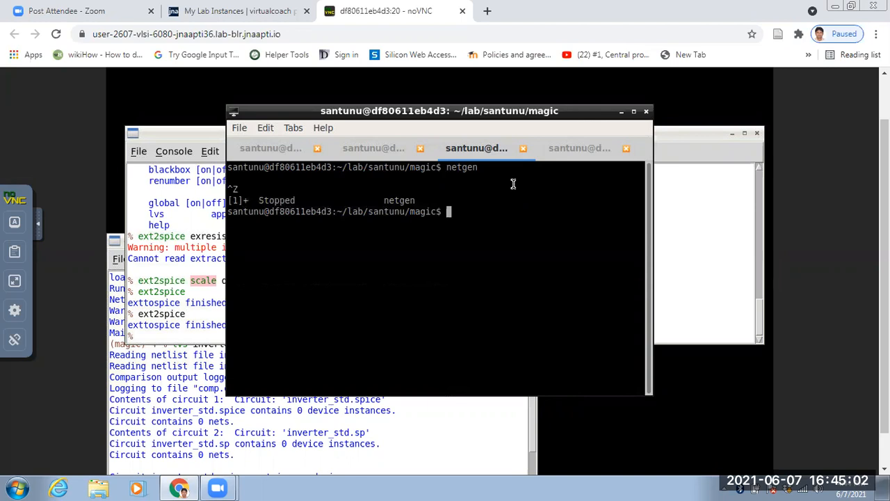
key(Up)
key(Return)
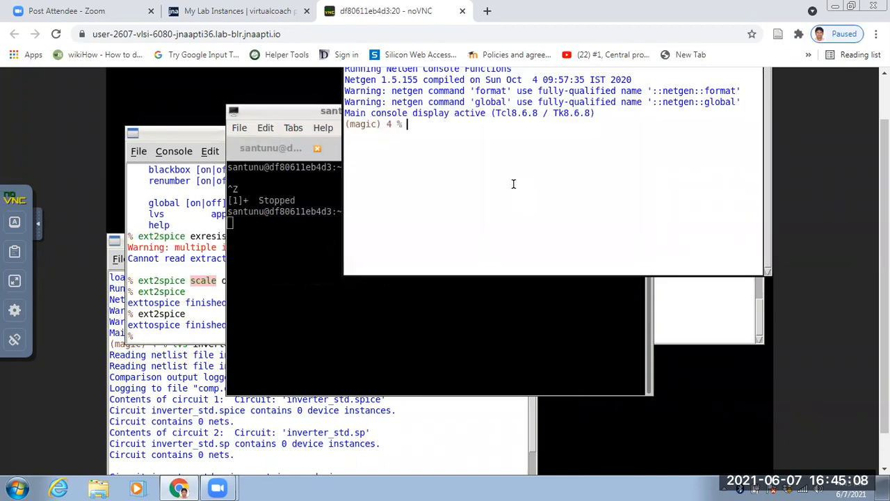
Run an LVS comparison of inverter_std.spice against inverter_std.sp in the new Netgen console.
text(lvs inverter_std.)
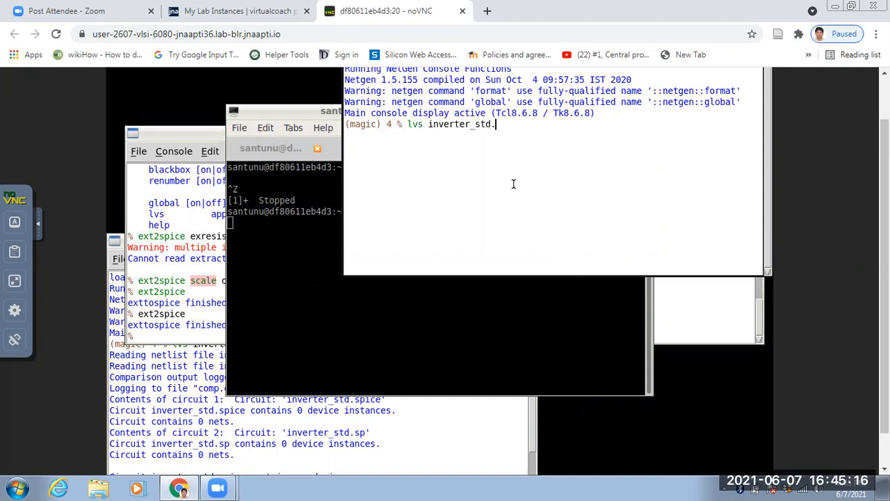
text(spice inverter)
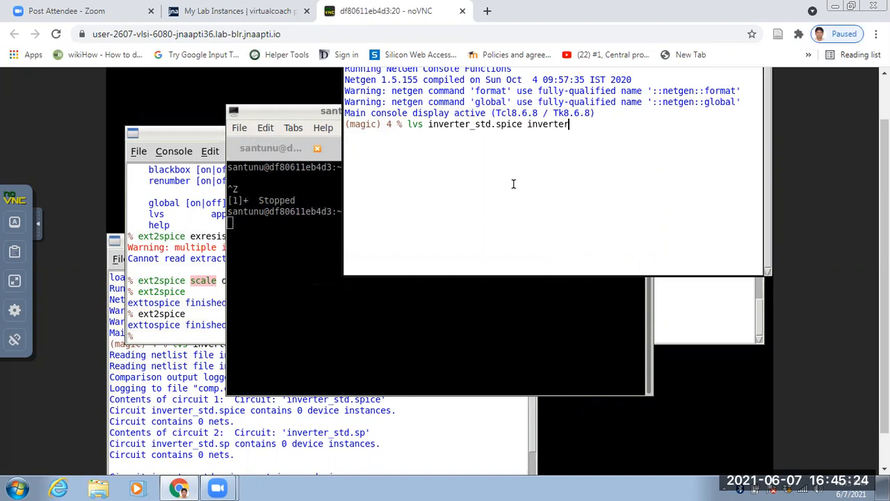
text(_std.sp)
key(Tab)
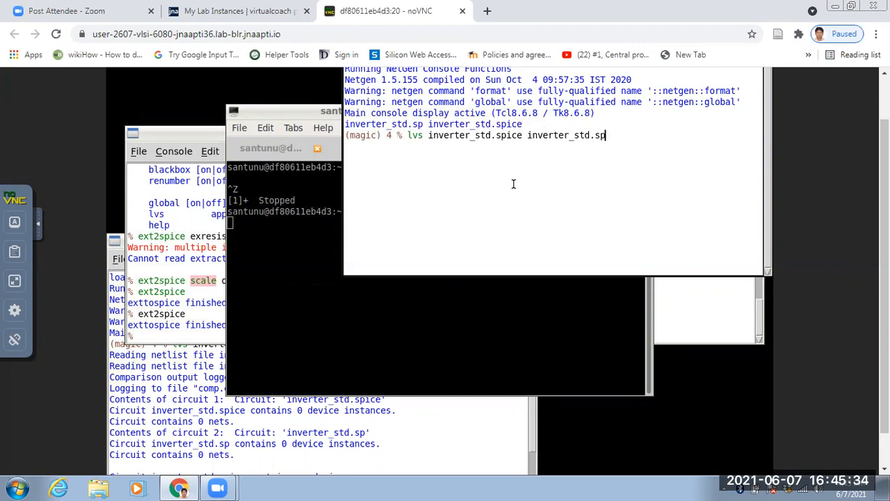
key(Return)
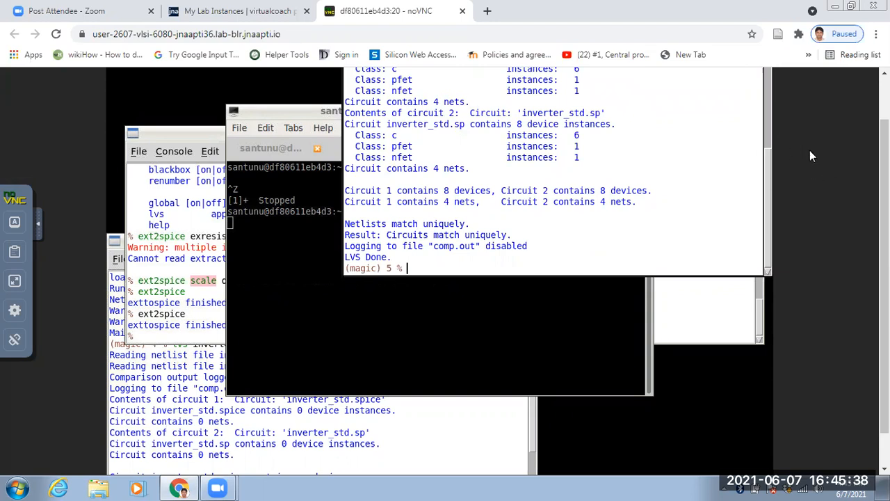
Review the LVS report comp.out with less in an enlarged terminal and quit the viewer.
scroll(810, 150, up, 1)
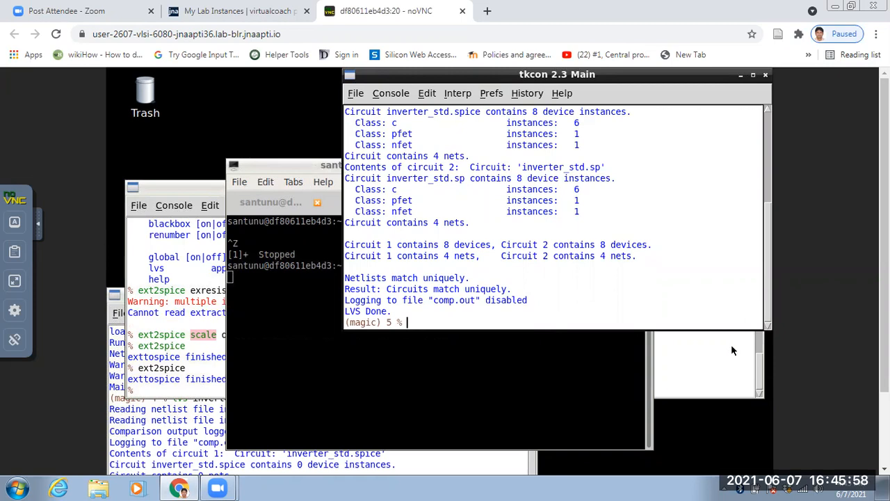
click(611, 374)
click(564, 202)
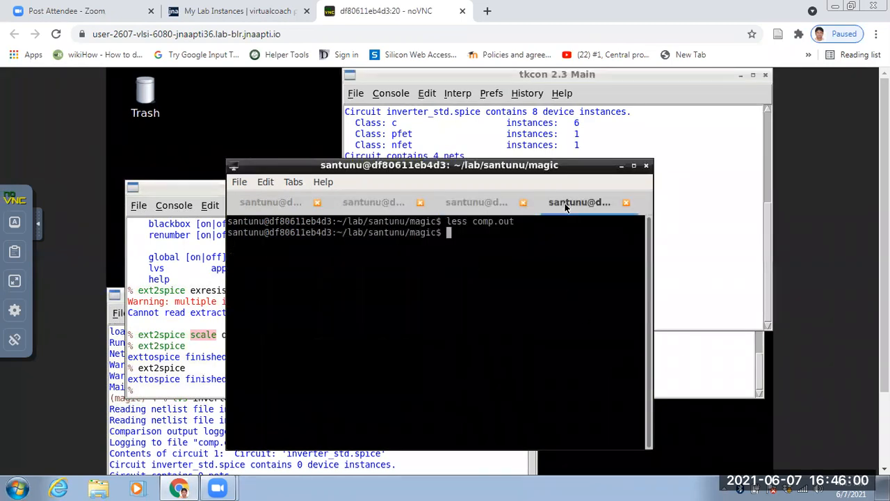
key(Up)
key(Return)
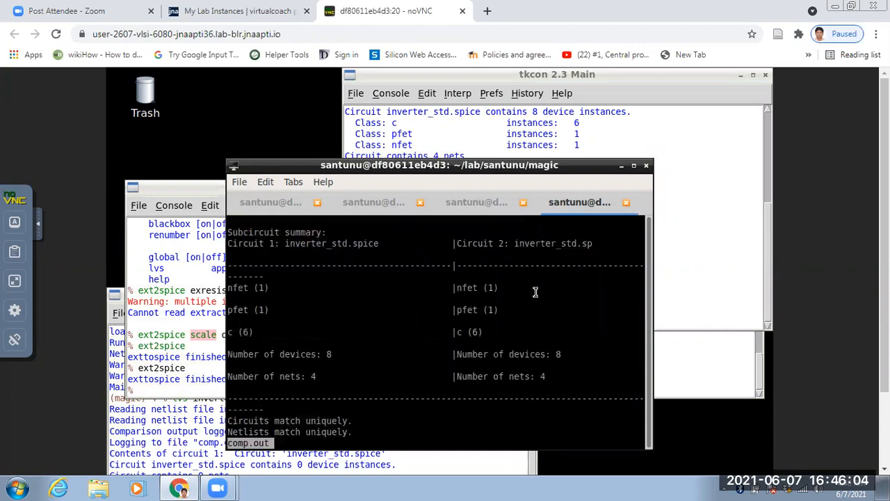
click(635, 164)
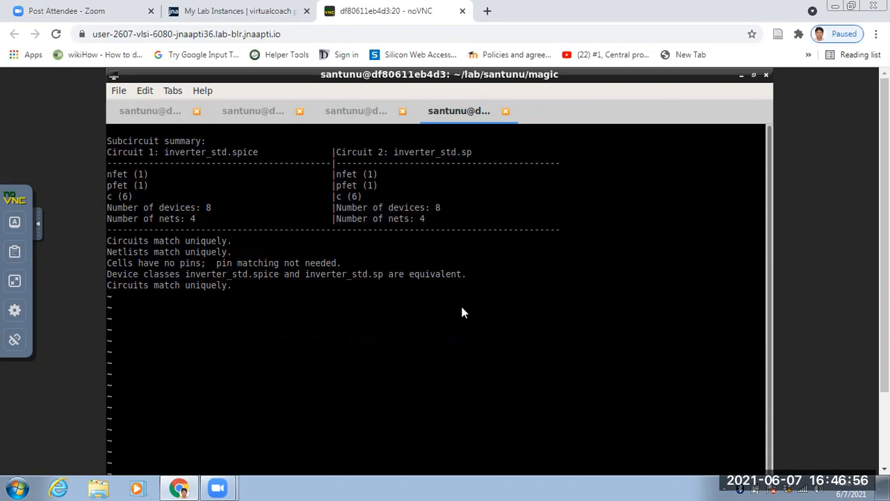
scroll(463, 313, down, 2)
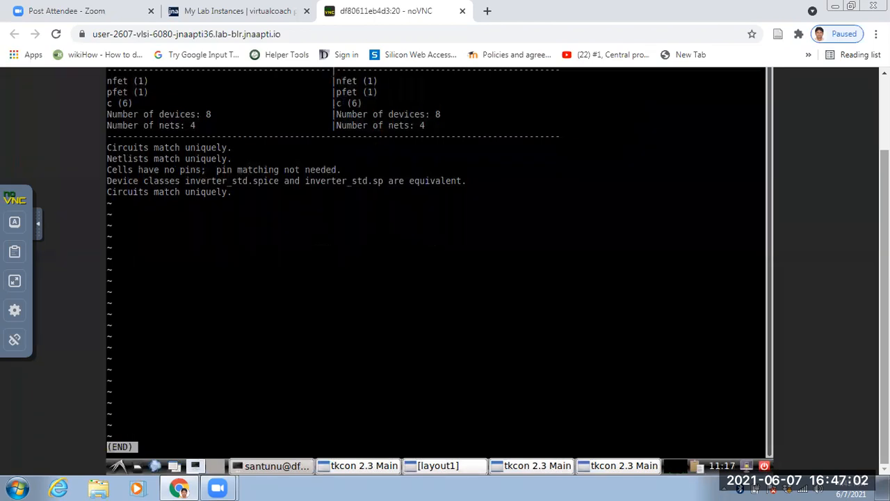
key(q)
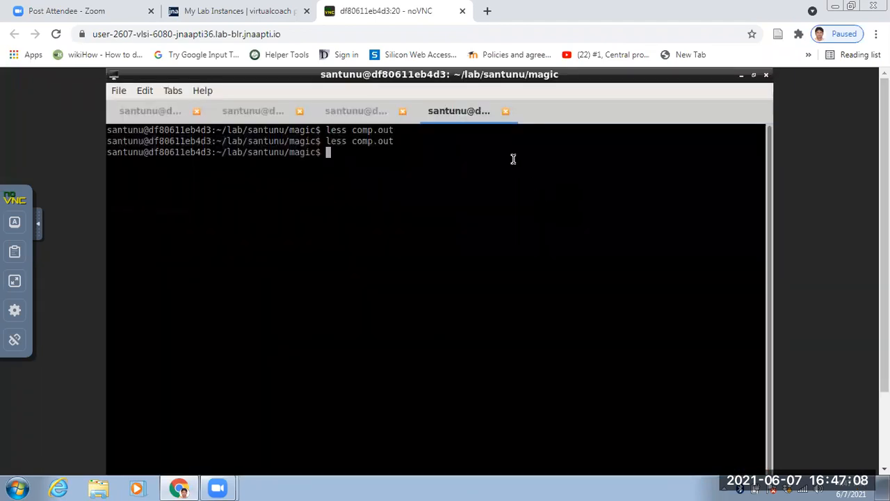
Restore the terminal to its normal size and exit the Netgen console.
click(751, 76)
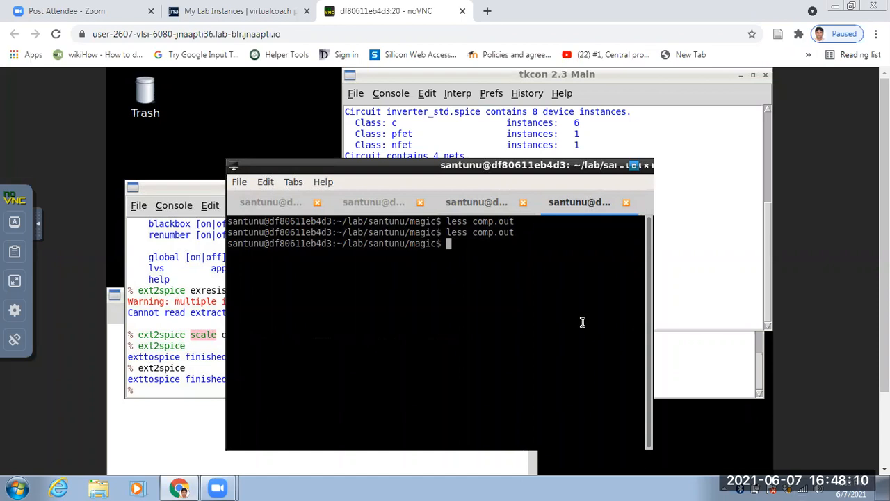
click(615, 145)
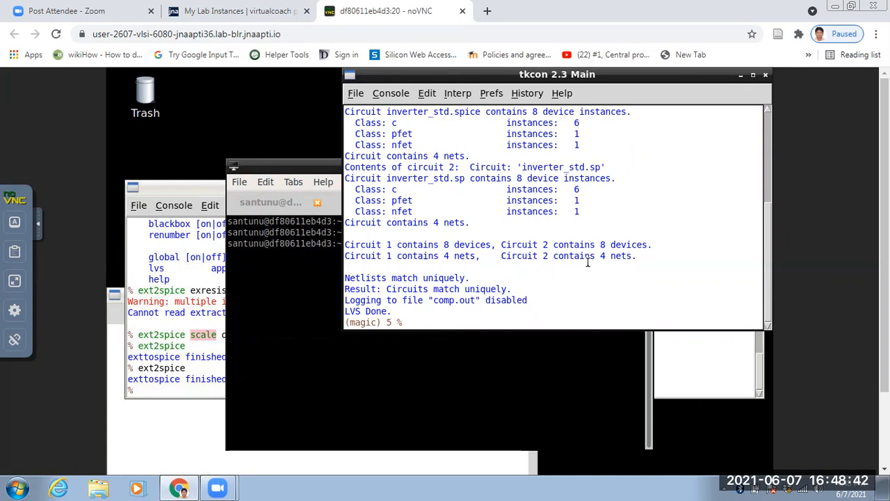
text(exit)
key(Return)
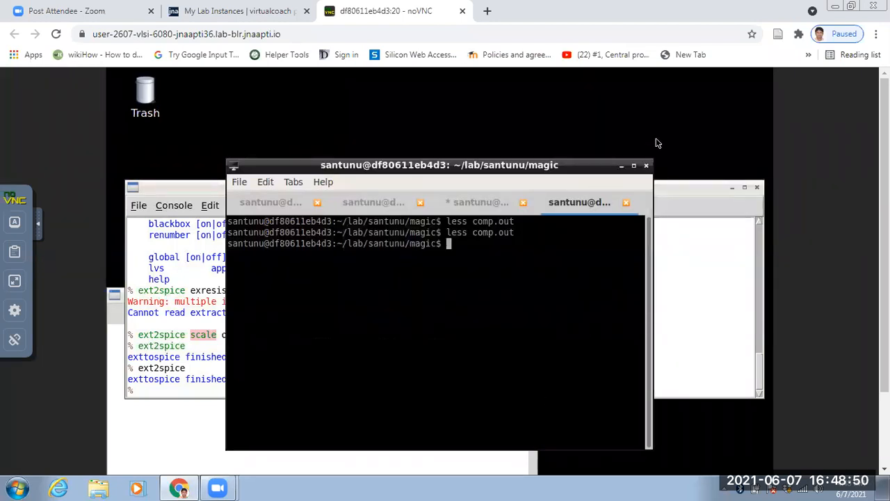
Minimize the terminal and both tkcon consoles, and bring up the layout1 window with the inverter layout.
click(621, 165)
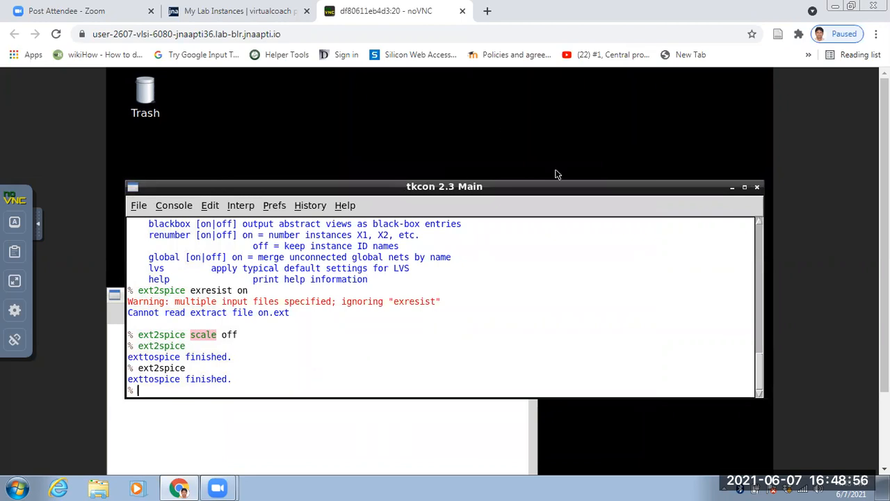
drag(763, 240, 496, 248)
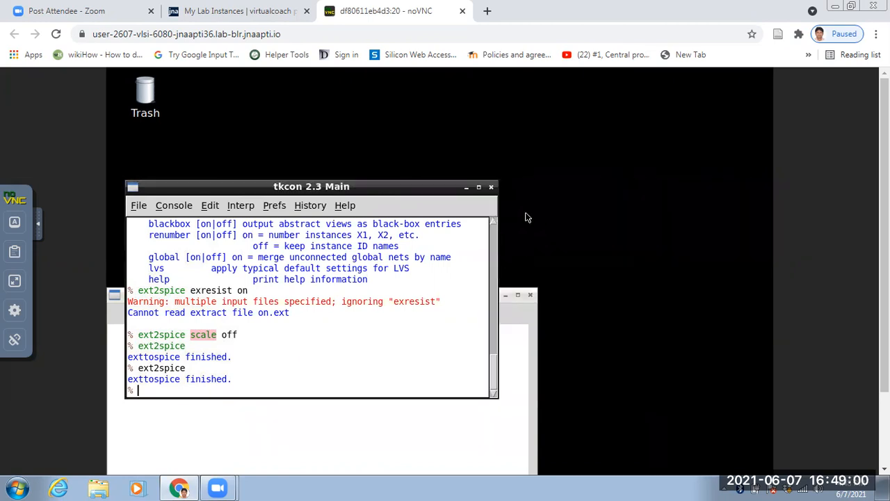
click(467, 187)
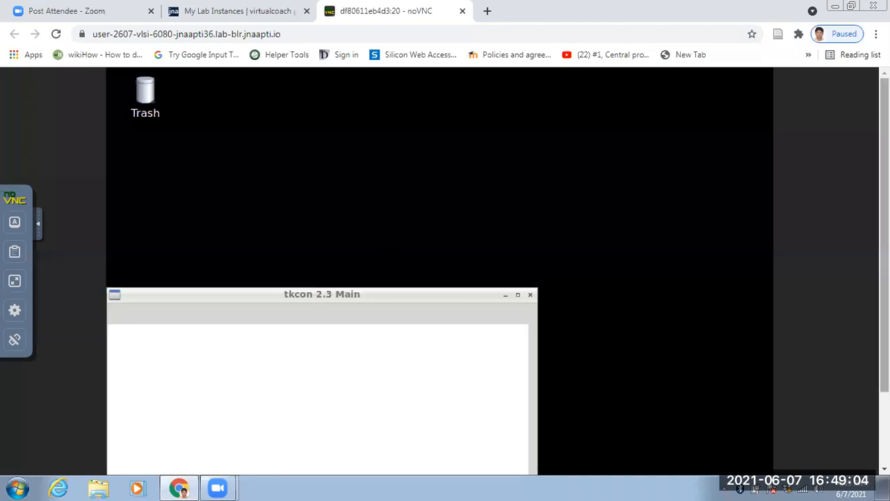
scroll(625, 292, down, 2)
click(506, 204)
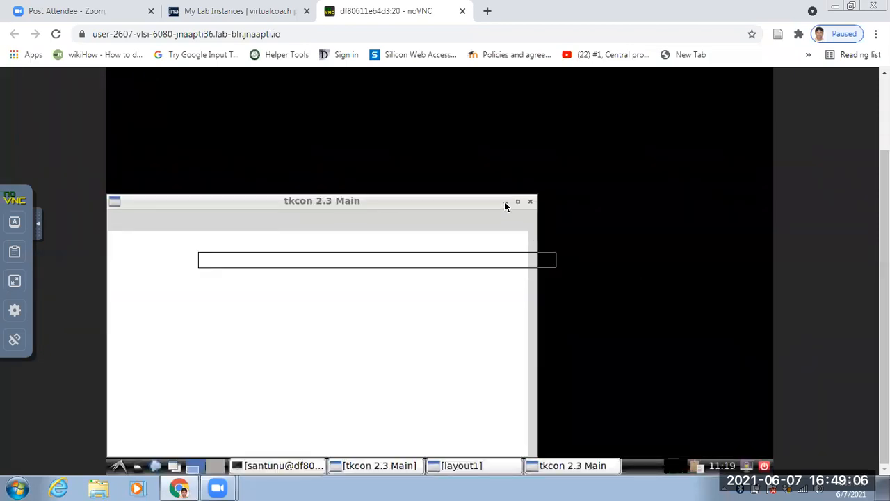
click(475, 471)
click(475, 471)
click(475, 471)
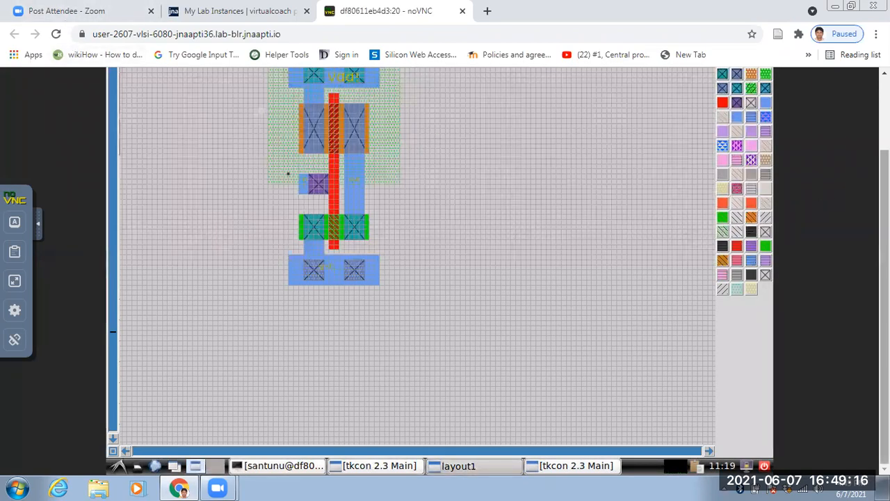
scroll(445, 278, up, 3)
click(119, 93)
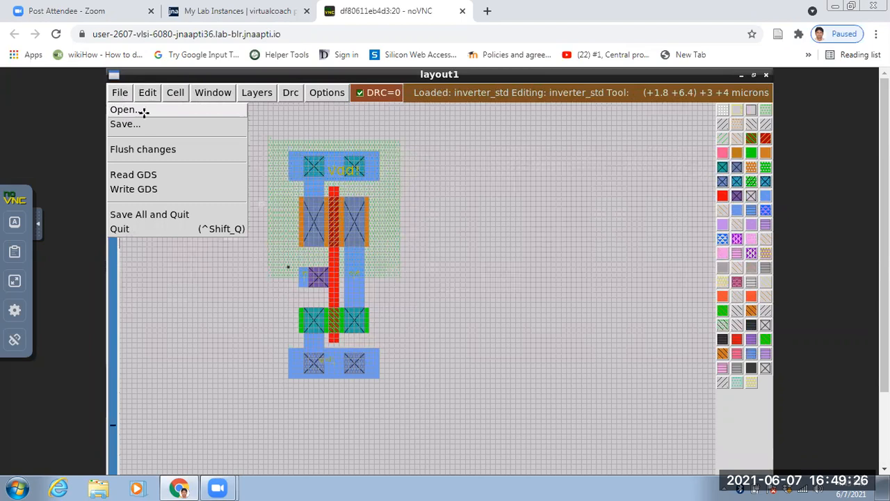
click(124, 110)
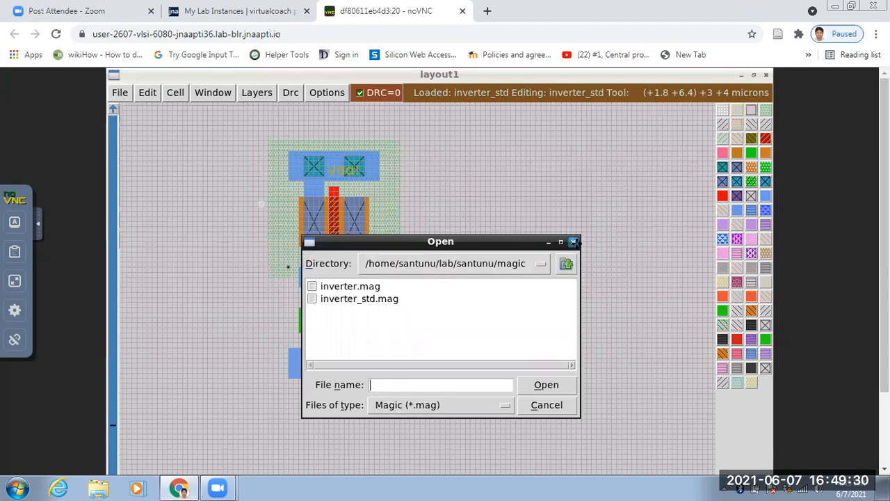
click(573, 241)
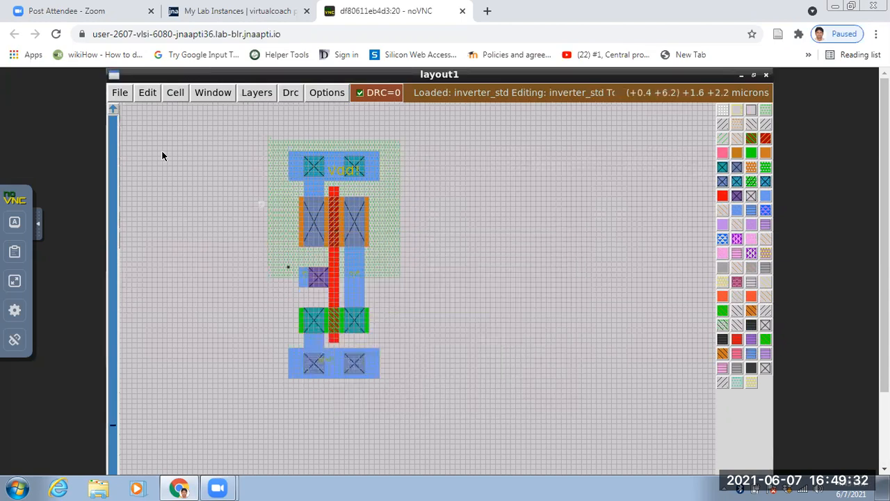
Create a new Magic layout cell named nand_gate.
click(177, 92)
click(181, 109)
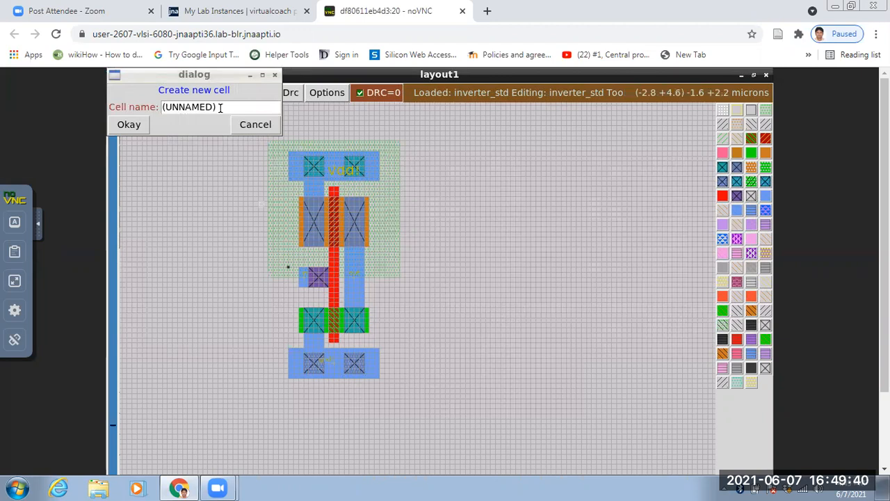
click(223, 107)
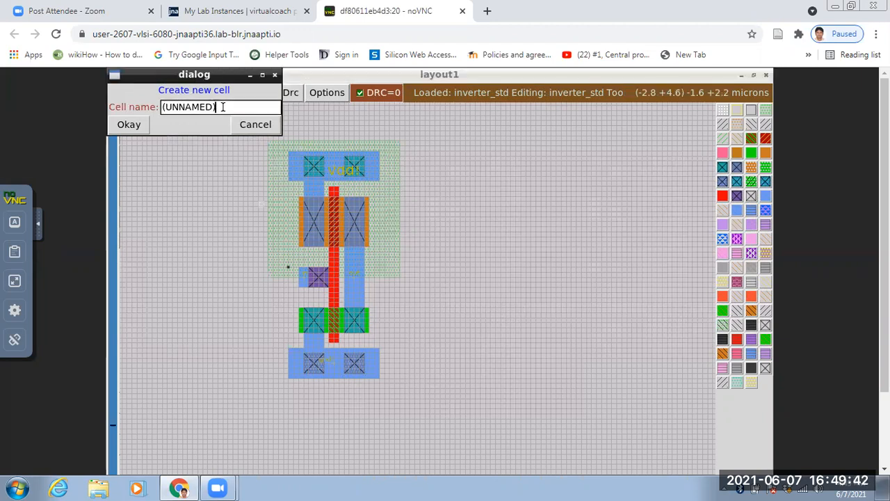
key(BackSpace)
key(BackSpace)
key(BackSpace)
key(BackSpace)
key(BackSpace)
key(BackSpace)
key(BackSpace)
key(BackSpace)
key(BackSpace)
text(nand_gate)
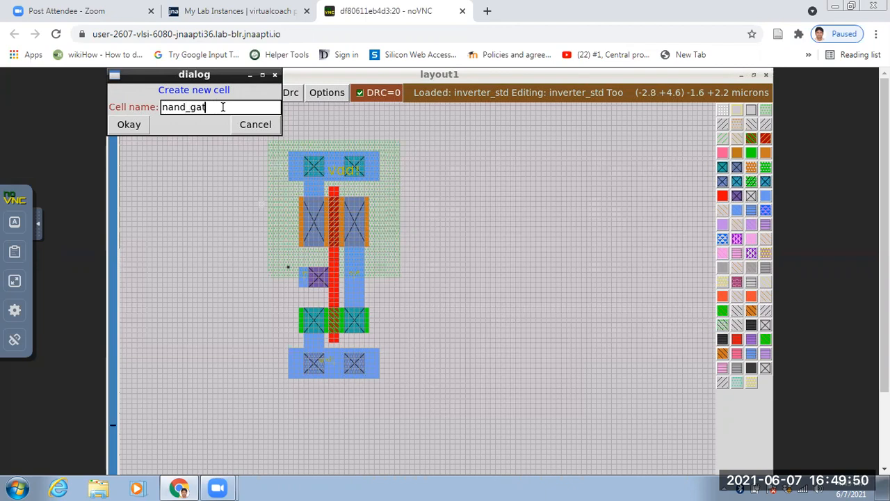
click(129, 125)
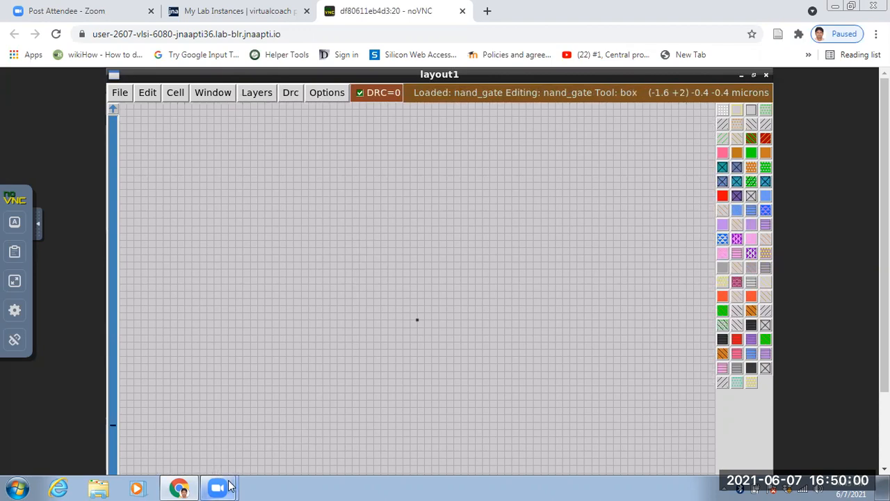
Switch the noVNC session to full screen and bring up the tkcon consoles over the nand_gate layout.
click(179, 487)
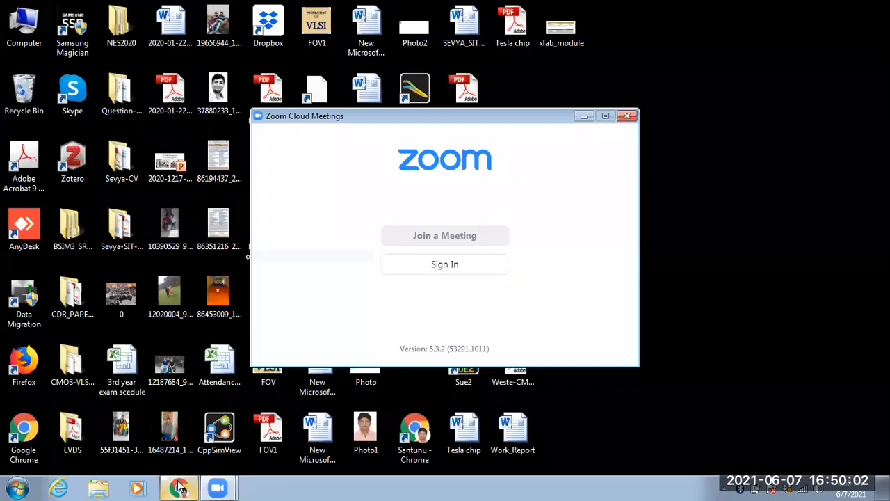
click(180, 487)
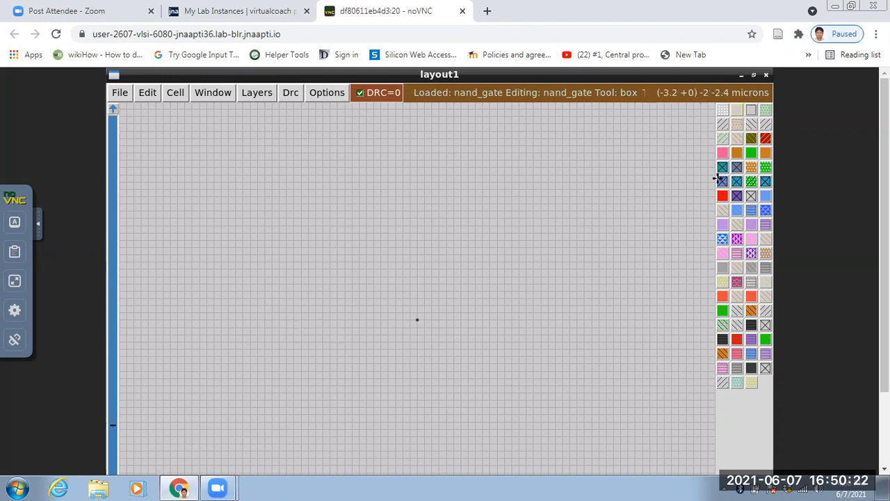
scroll(885, 236, down, 1)
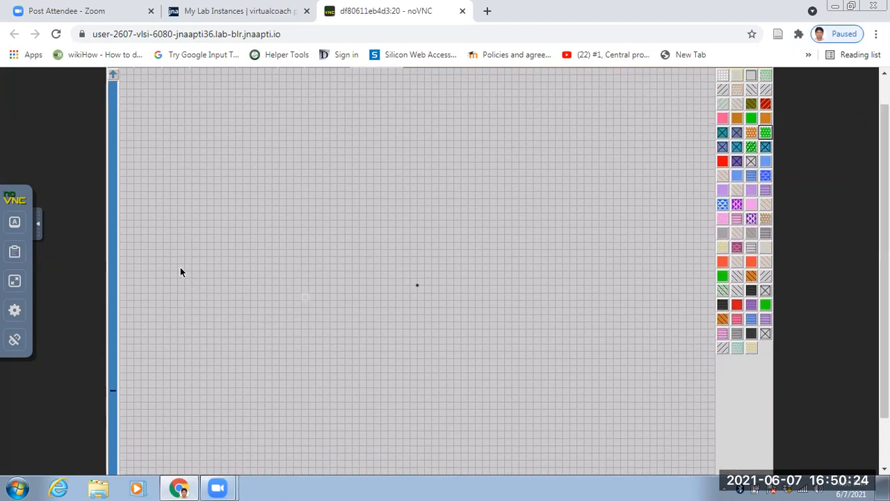
click(15, 280)
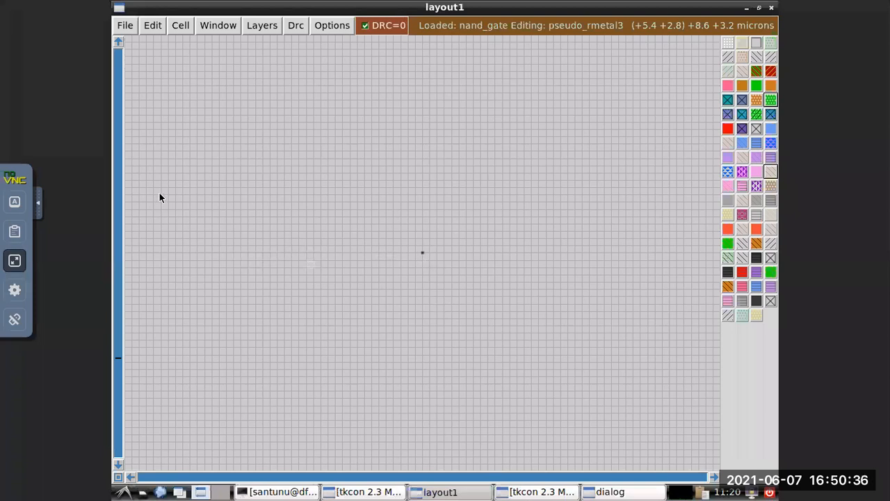
click(14, 261)
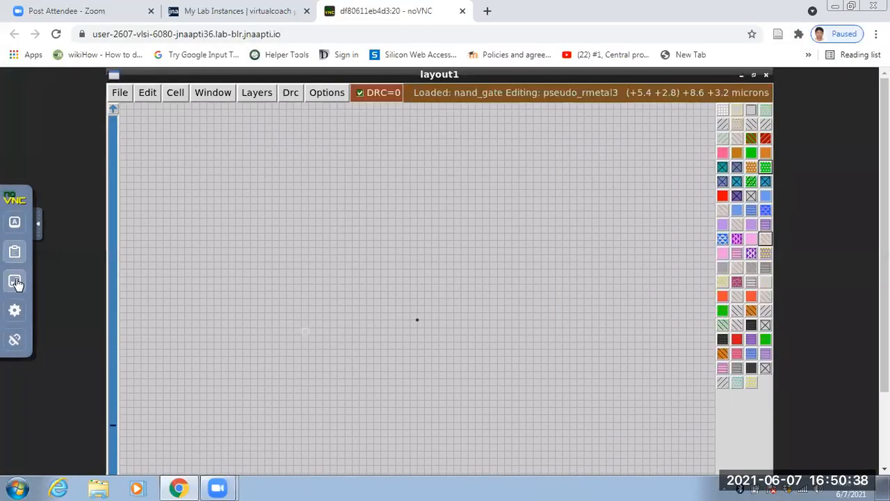
click(16, 283)
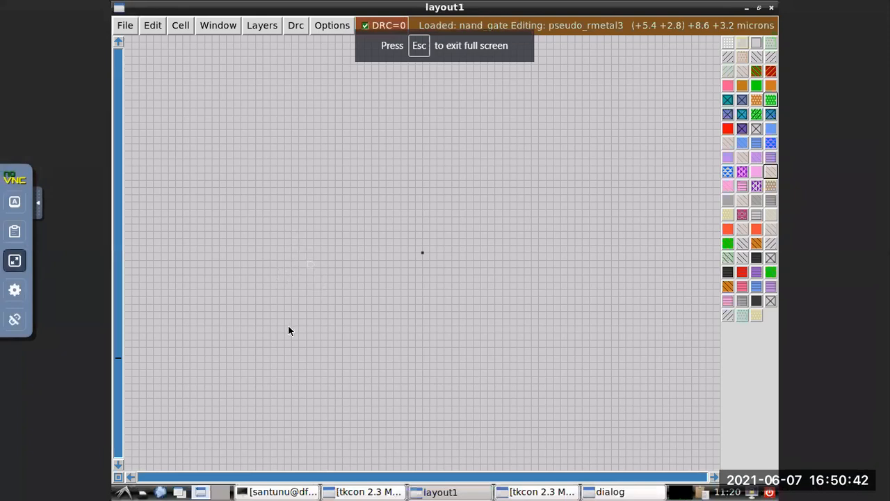
click(445, 492)
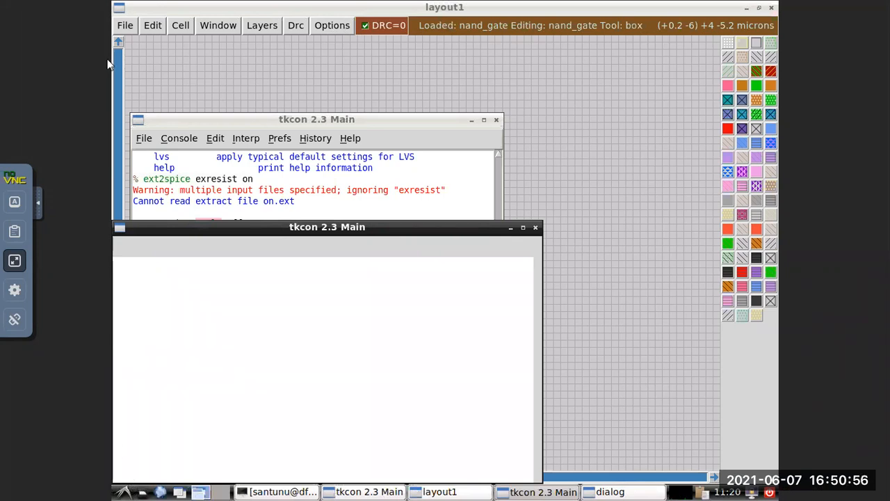
Leave the full-screen noVNC session, restart the VLSI lab instance in Virtual Coach and open its desktop.
click(14, 260)
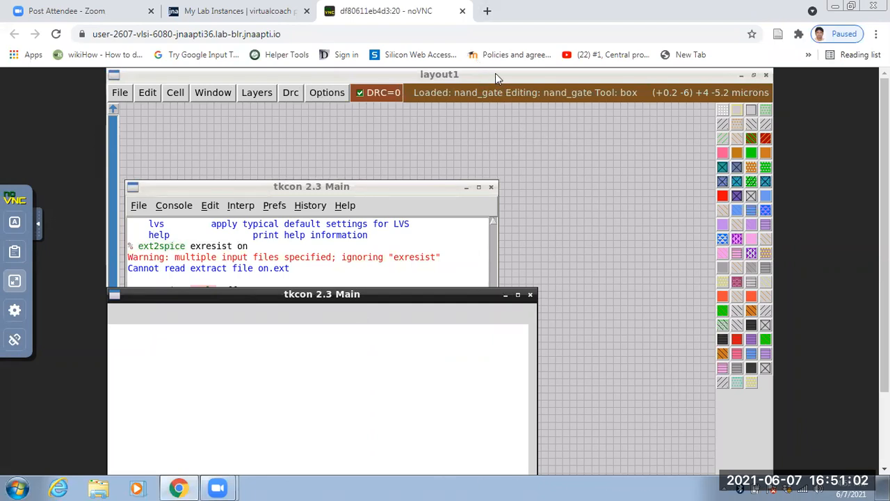
click(231, 12)
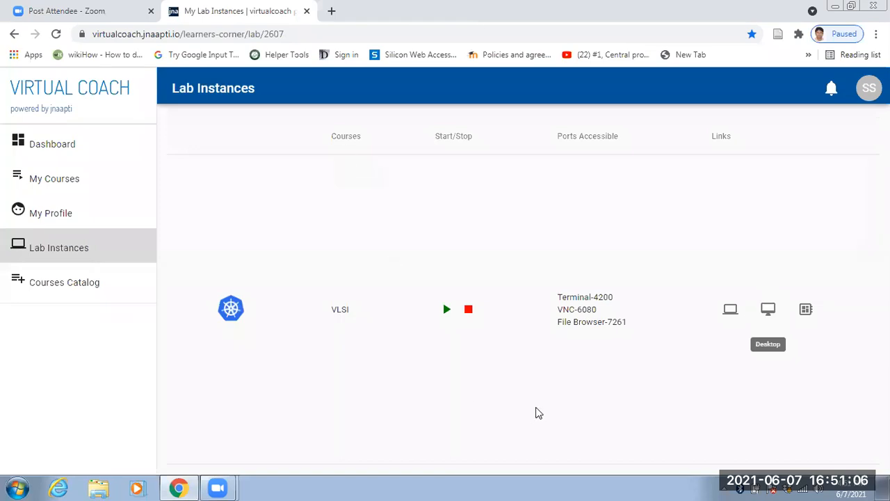
click(469, 310)
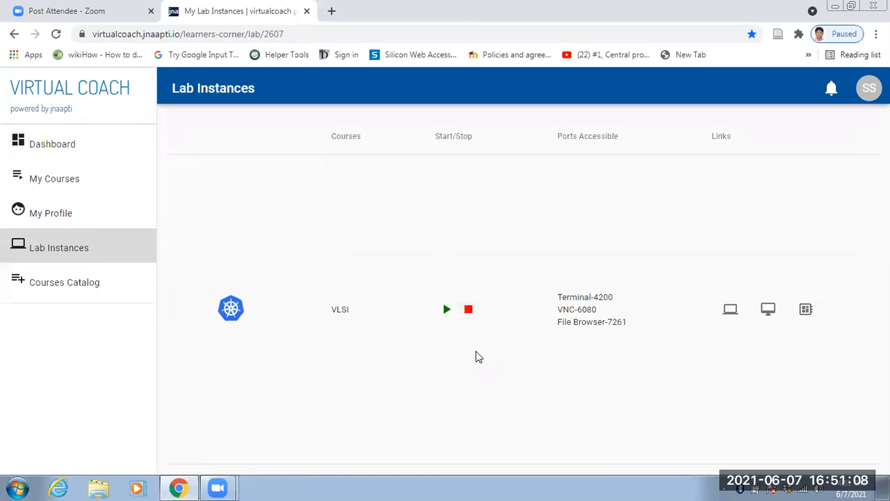
click(467, 310)
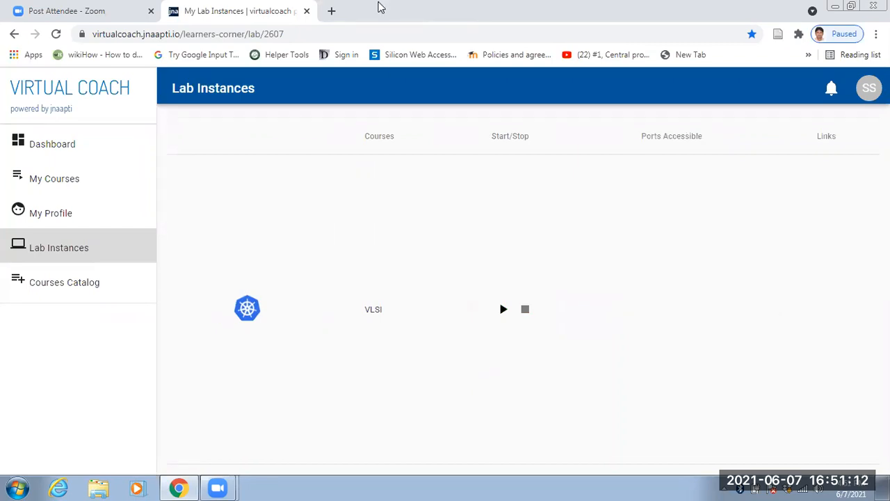
click(503, 308)
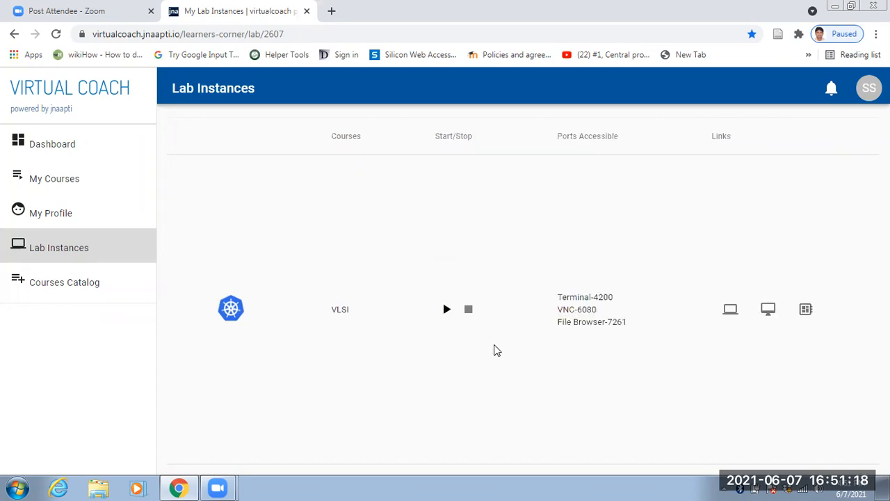
click(768, 310)
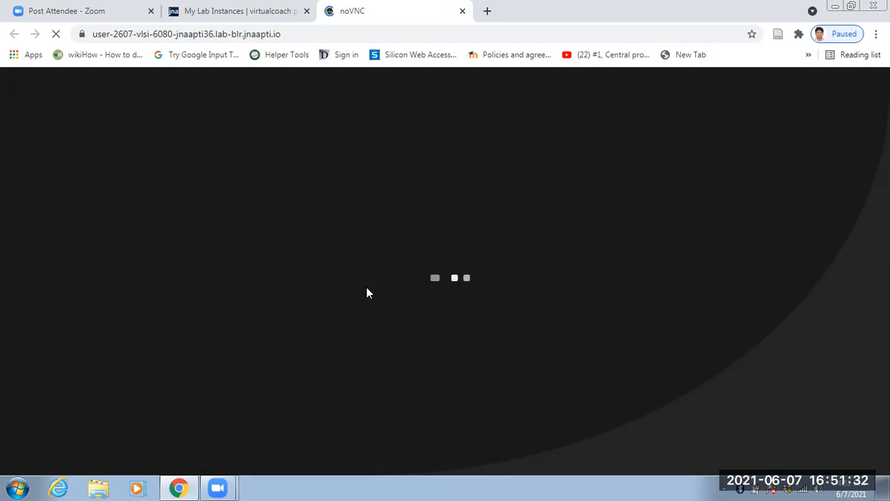
Close the noVNC and Lab Instances pages and minimize the browser and Zoom windows.
click(461, 11)
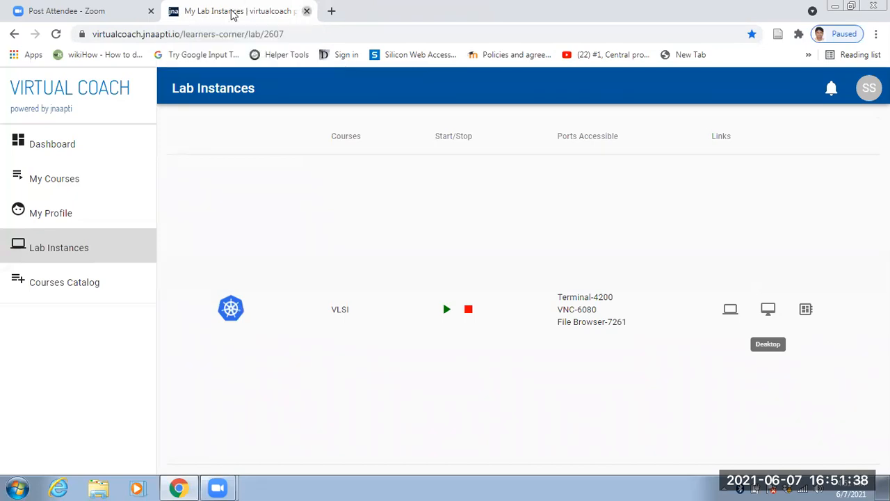
click(306, 11)
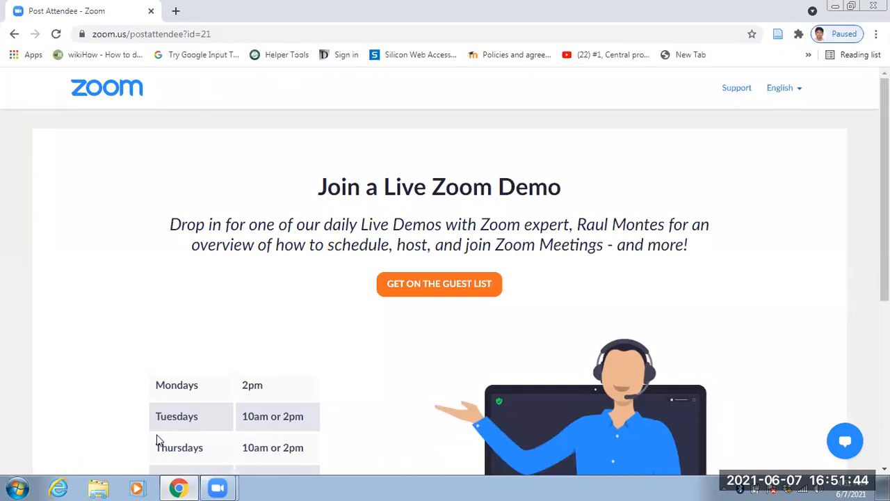
click(836, 7)
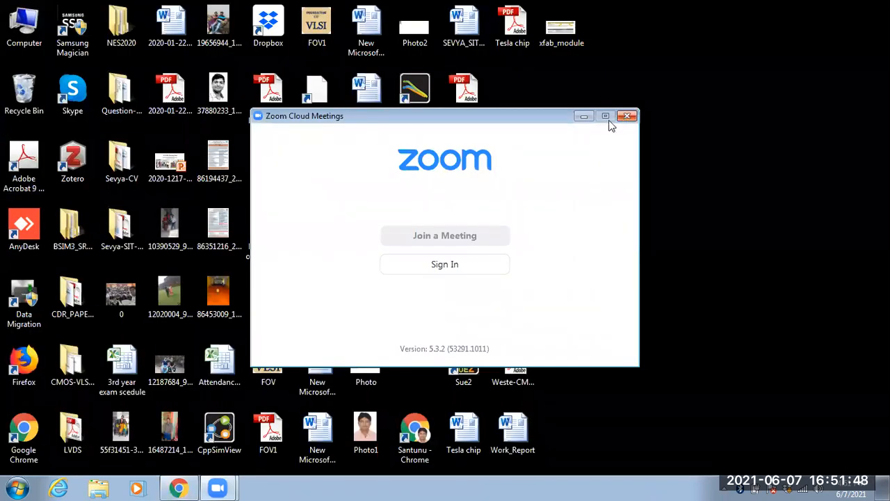
click(584, 116)
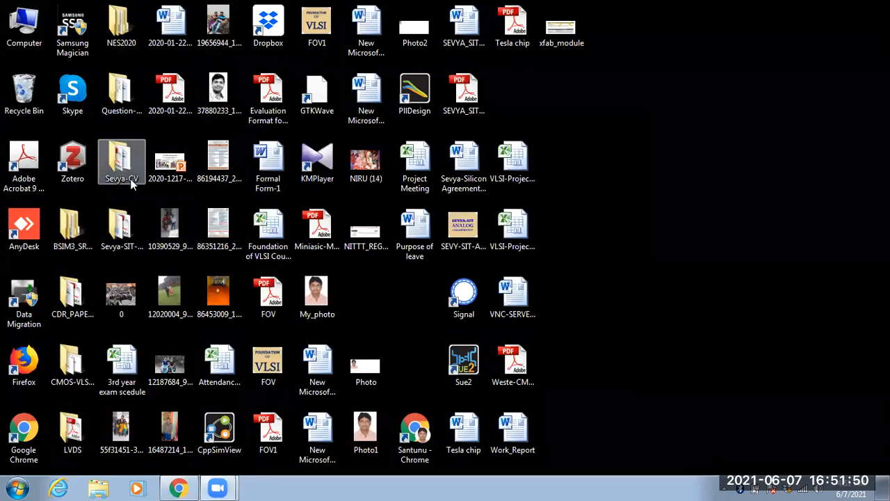
Open the MODDELING presentation from the CMOS-VLSI-SMR-COURSE-2021 folder on the desktop.
double_click(72, 298)
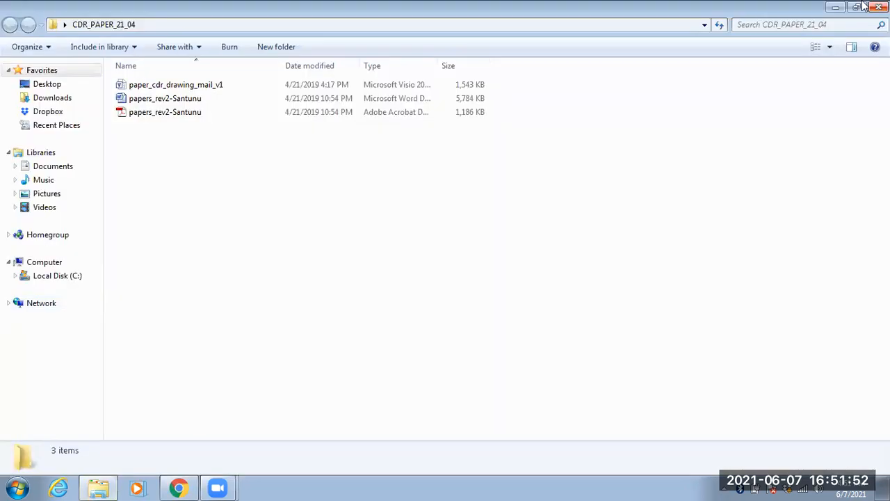
click(876, 7)
double_click(75, 365)
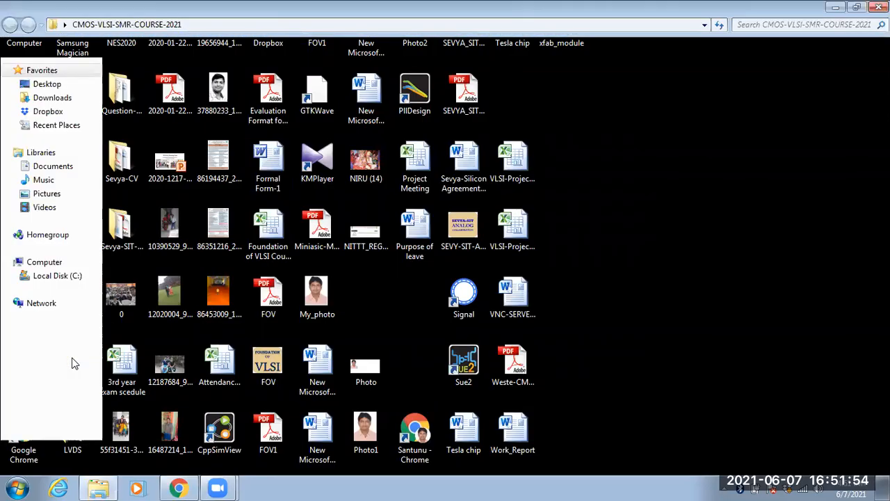
scroll(236, 290, down, 12)
scroll(278, 302, up, 1)
scroll(280, 314, down, 1)
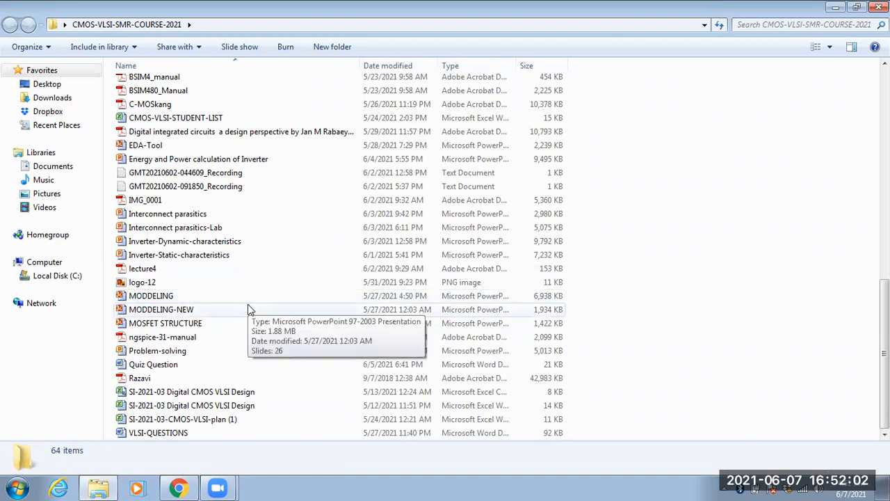
double_click(178, 298)
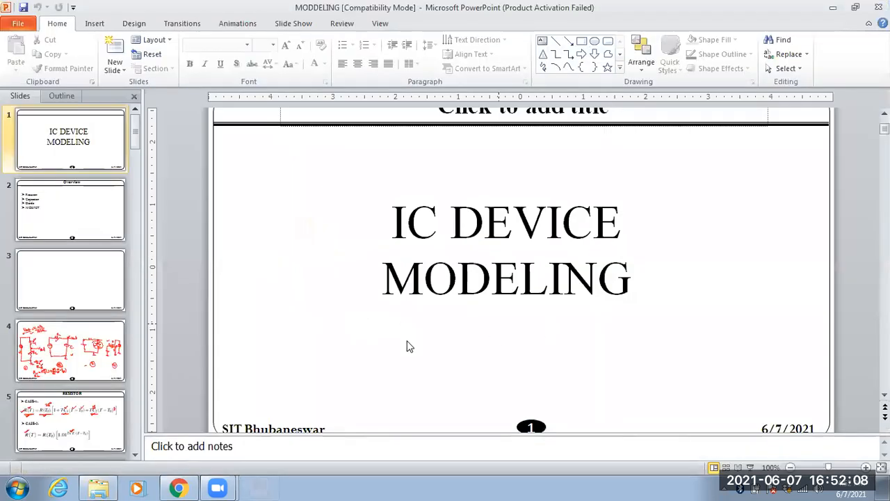
Dismiss the Office activation wizard, copy blank slide 3 and paste it between slide 38 and the "Thank you" slide.
click(90, 227)
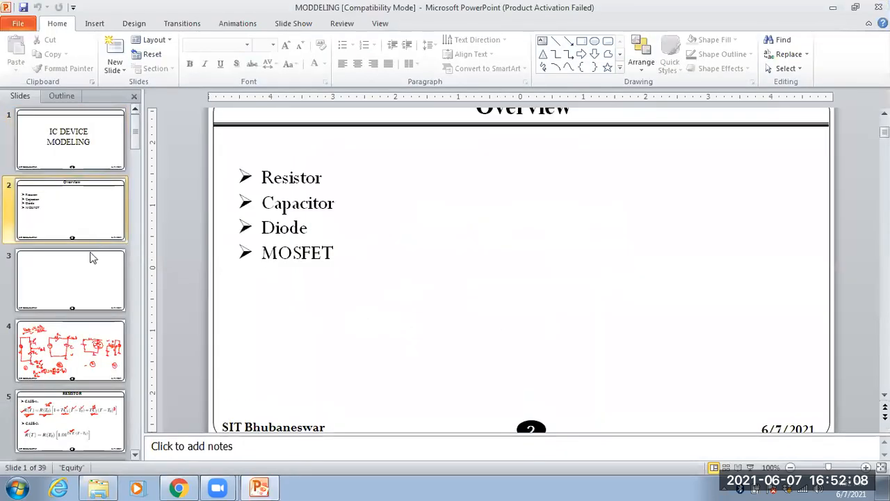
click(82, 273)
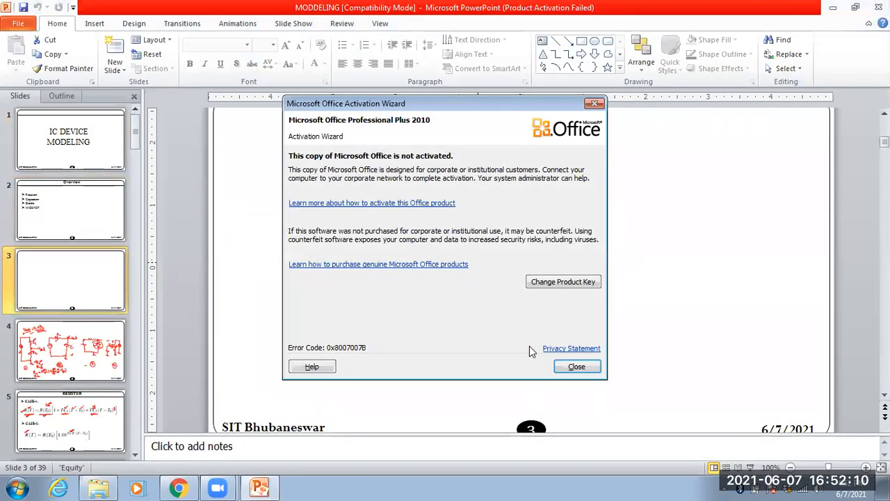
click(575, 369)
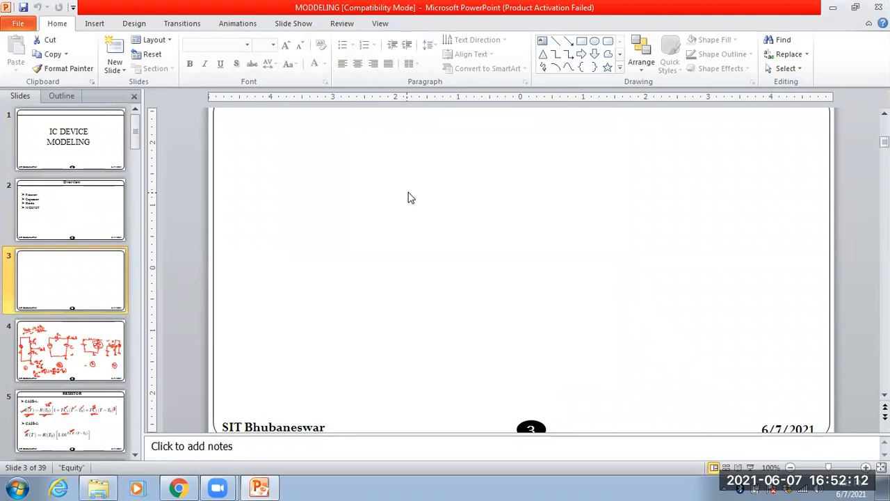
right_click(409, 198)
click(79, 276)
right_click(80, 272)
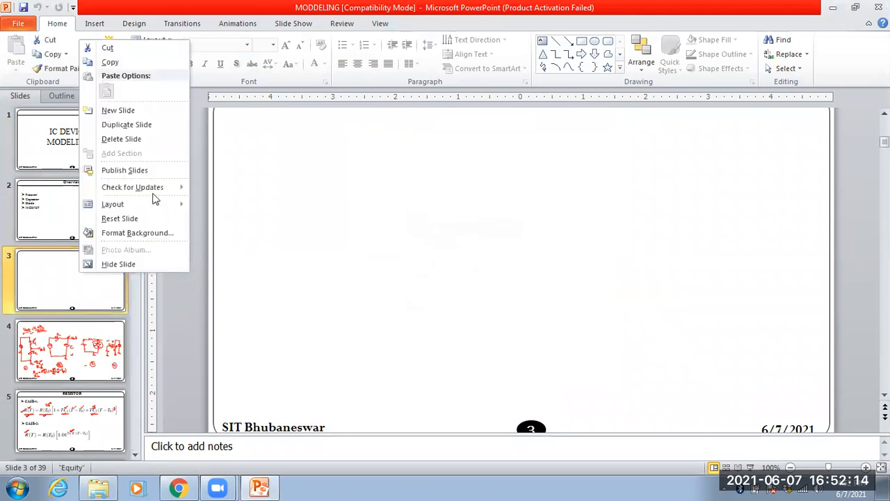
click(121, 63)
scroll(92, 348, down, 15)
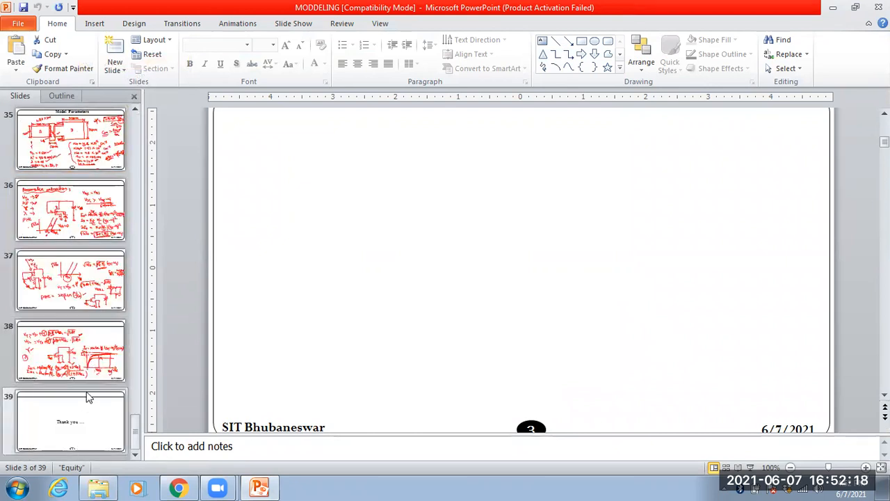
right_click(86, 388)
click(115, 347)
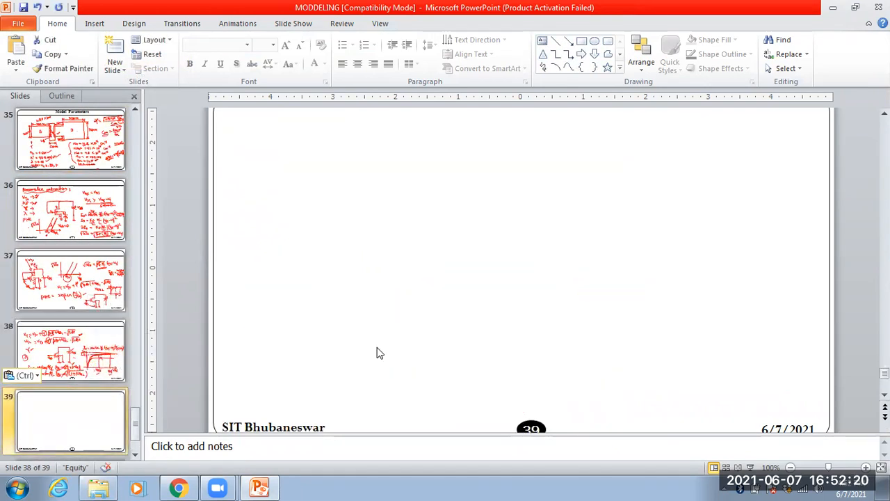
Start the slide show at blank slide 39 and activate the Pen for annotation.
click(750, 466)
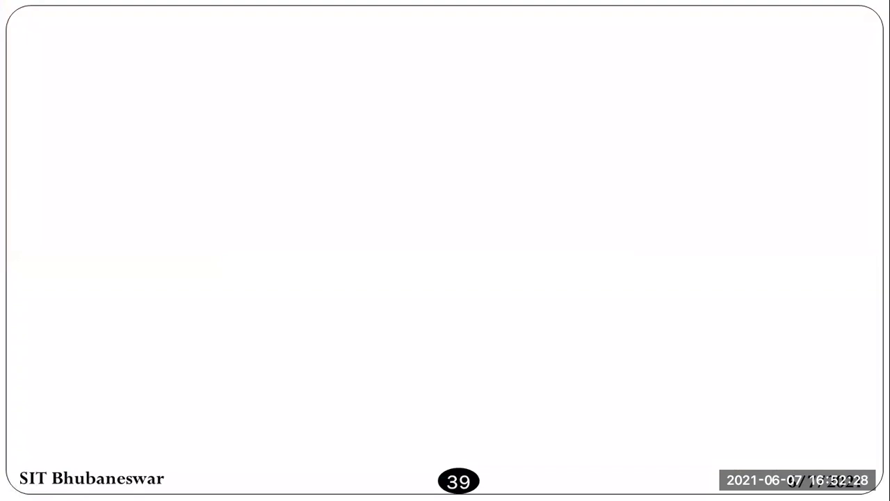
click(33, 486)
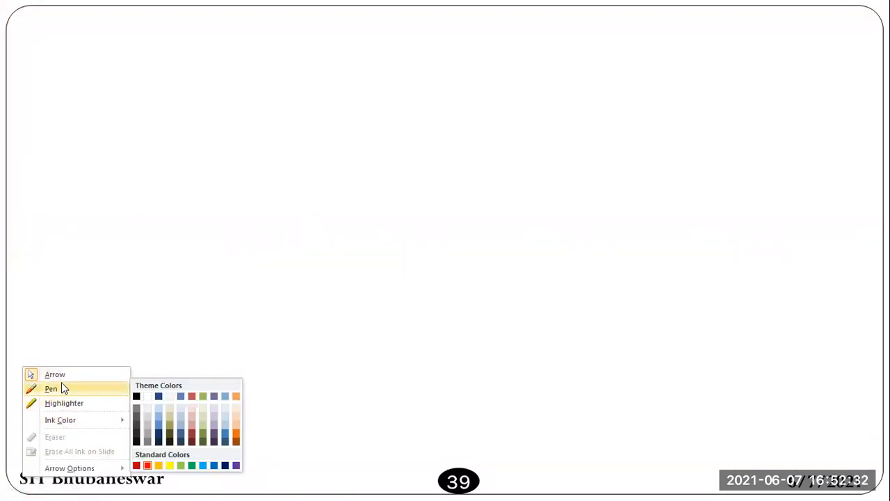
click(61, 387)
Sketch two transistors in series with gate leads, ending in a horizontal branch line below them.
mouse_move(148, 123)
mouse_down()
mouse_move(128, 139)
mouse_move(151, 184)
mouse_move(128, 229)
mouse_move(150, 262)
mouse_up()
drag(124, 218, 124, 249)
drag(112, 150, 84, 158)
mouse_move(92, 237)
mouse_down()
mouse_move(120, 235)
mouse_move(153, 295)
mouse_move(220, 297)
mouse_up()
Sketch two parallel transistors below the branch line and label their gates A and B.
drag(107, 304, 109, 391)
drag(81, 346, 79, 377)
mouse_move(220, 299)
mouse_down()
mouse_move(225, 340)
mouse_move(207, 357)
mouse_move(239, 391)
mouse_up()
mouse_move(199, 345)
mouse_down()
mouse_move(202, 377)
mouse_move(239, 366)
mouse_up()
drag(35, 363, 87, 361)
drag(169, 355, 199, 354)
drag(36, 361, 57, 346)
drag(157, 334, 159, 351)
drag(158, 334, 162, 350)
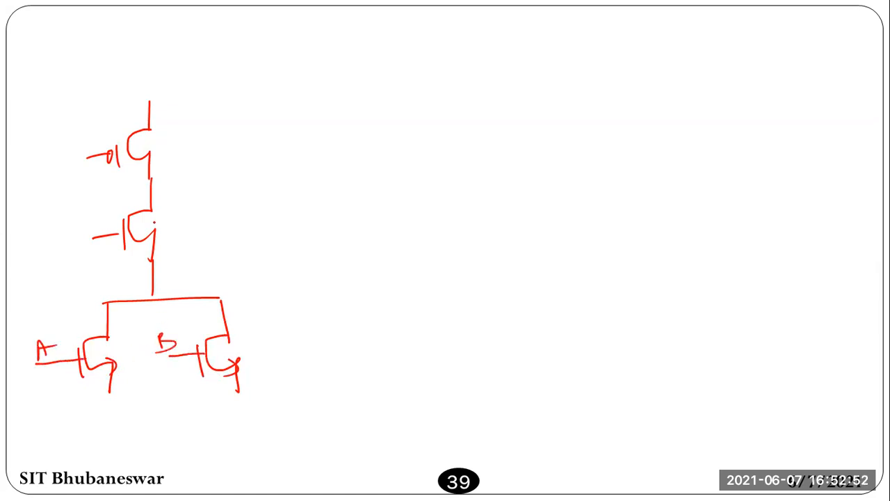
Label the gates of the two upper series transistors A and B.
drag(78, 140, 88, 148)
drag(77, 141, 84, 139)
drag(77, 206, 76, 227)
drag(76, 205, 76, 229)
click(58, 220)
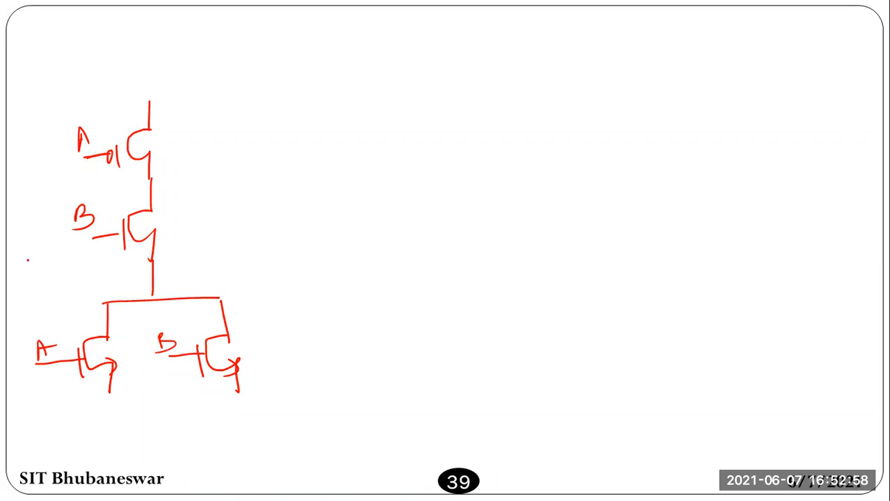
Complete the schematic with a supply rail across the top, a line labelled "output" and ground symbols under both lower transistors.
drag(75, 84, 252, 90)
mouse_move(152, 258)
mouse_down()
mouse_move(270, 253)
mouse_move(350, 216)
mouse_up()
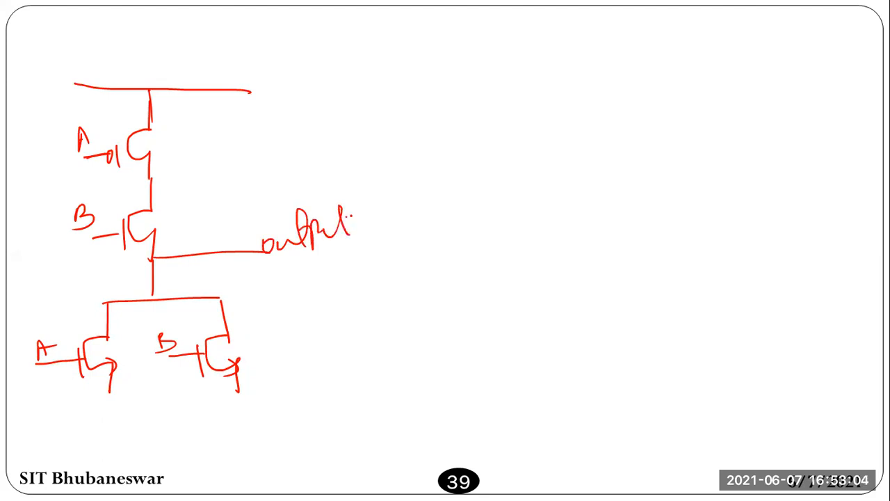
drag(104, 398, 126, 397)
drag(117, 402, 134, 400)
drag(239, 383, 239, 392)
drag(234, 391, 249, 388)
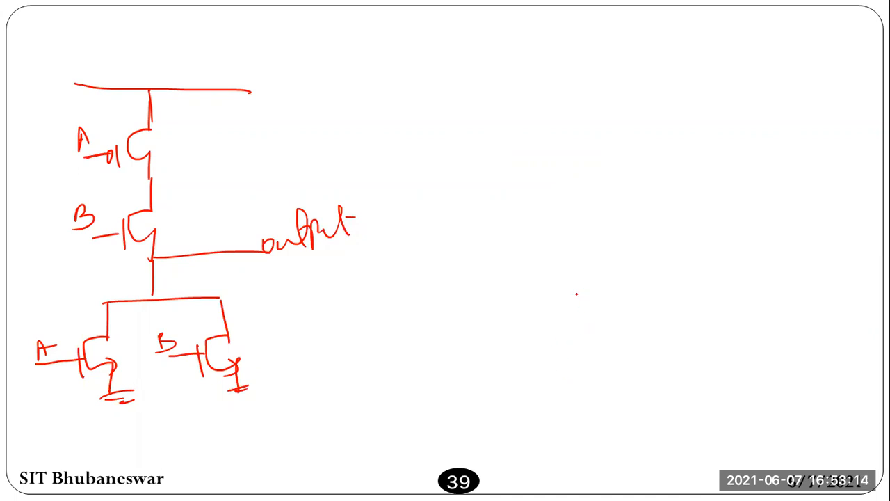
Sketch a wide rectangle to the right of the schematic and cross it with a vertical line near its left edge.
drag(557, 306, 562, 370)
mouse_move(558, 290)
mouse_down()
mouse_move(691, 285)
mouse_move(757, 292)
mouse_move(757, 377)
mouse_up()
mouse_move(562, 371)
mouse_down()
mouse_move(565, 381)
mouse_move(765, 373)
mouse_up()
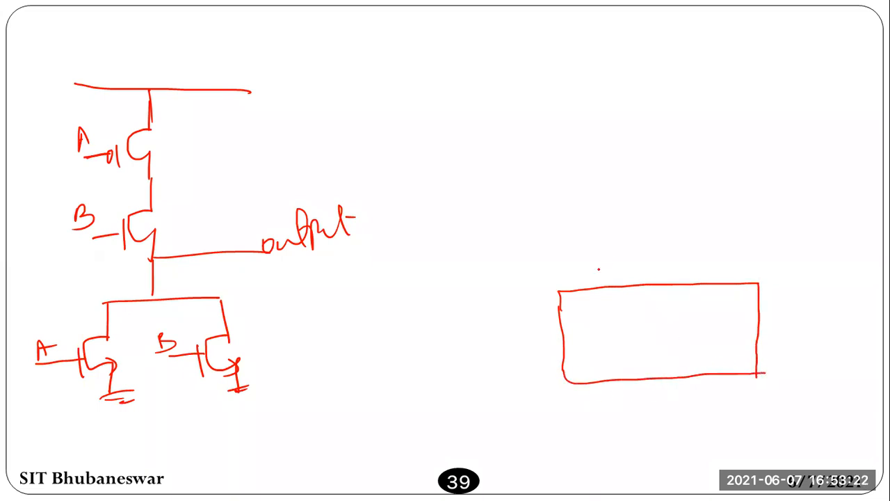
drag(596, 273, 605, 403)
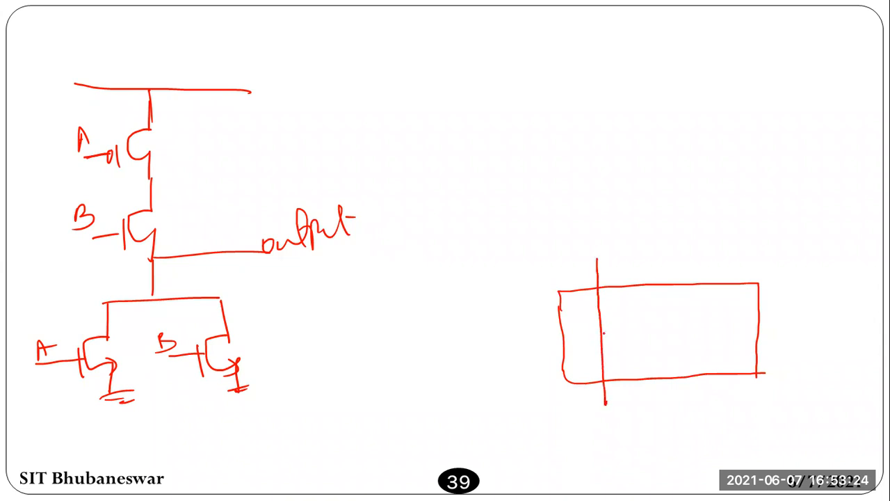